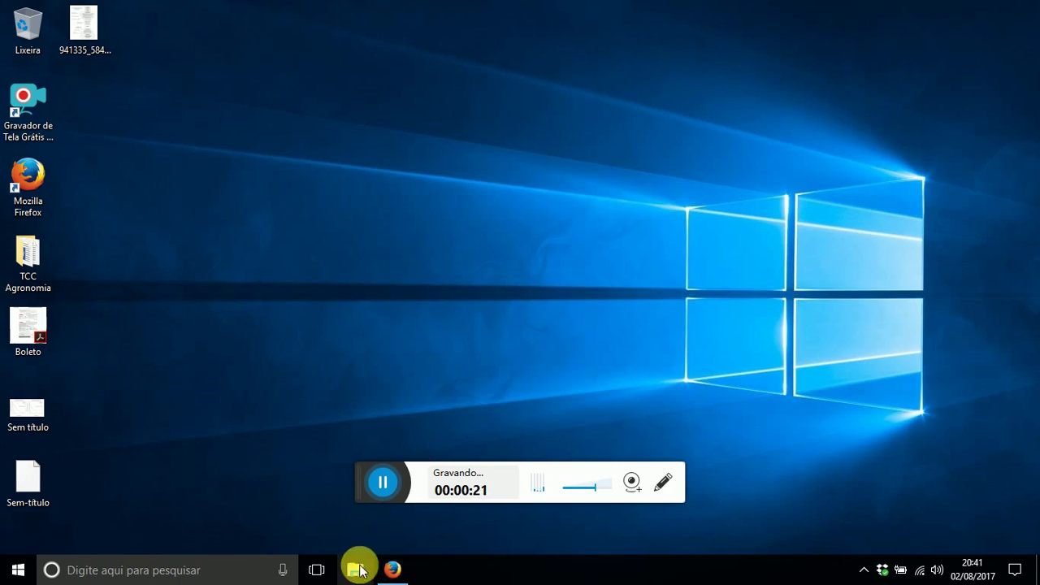
- Bring Firefox back and read the Estruturando seu artigo steps down to the 06/08 PRAZO
left_click(394, 570)
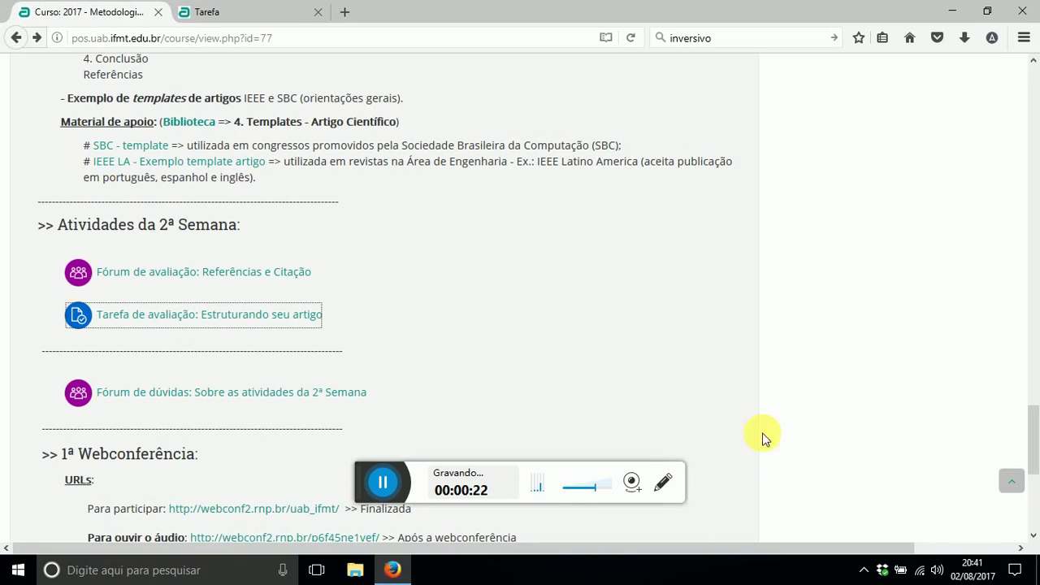
left_click(245, 19)
scroll(411, 198, "down", 2)
left_click_drag(214, 284, 455, 284)
scroll(451, 286, "down", 5)
scroll(451, 288, "down", 3)
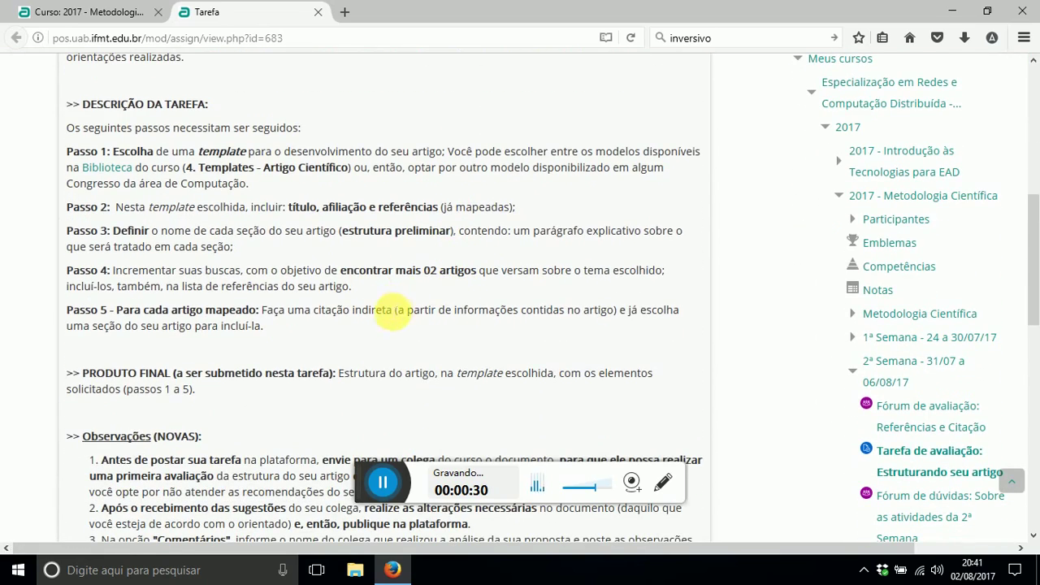
scroll(349, 285, "down", 2)
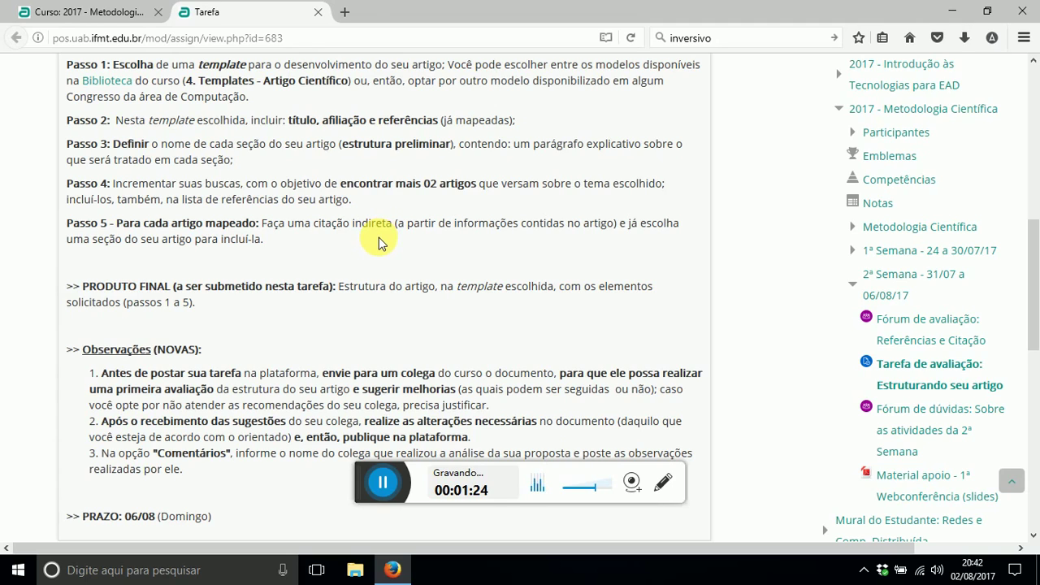
- Search Google for 'templete latex sbc' and browse the sbc.org.br result page
left_click(345, 12)
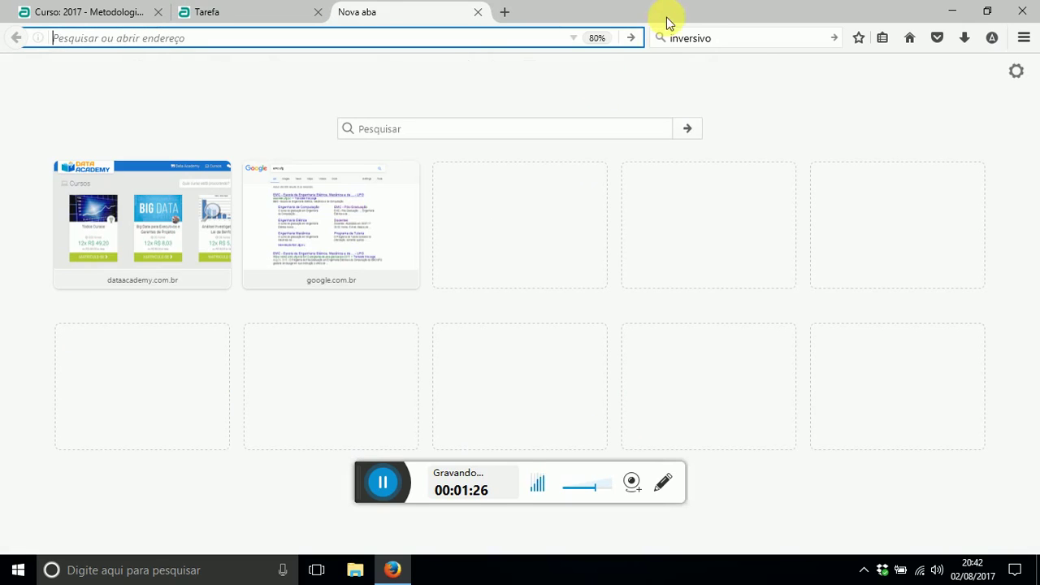
left_click(746, 39)
type("t")
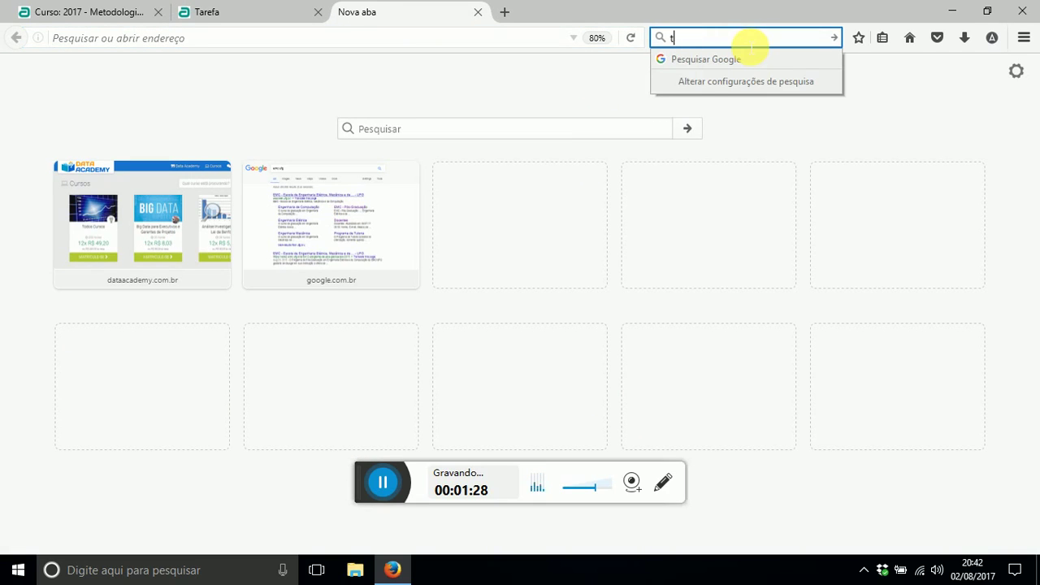
type("emplete l")
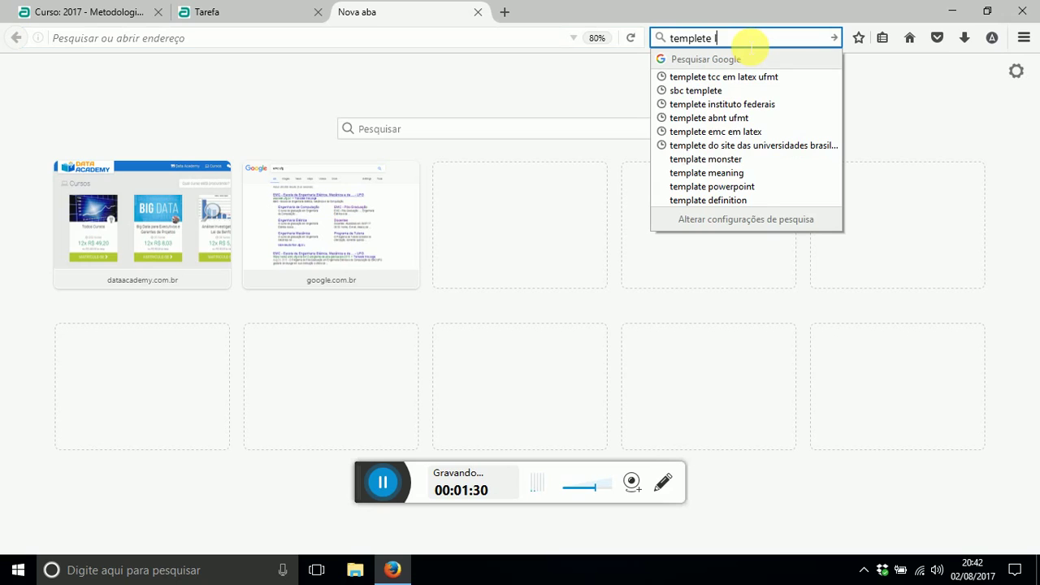
type("atex sb")
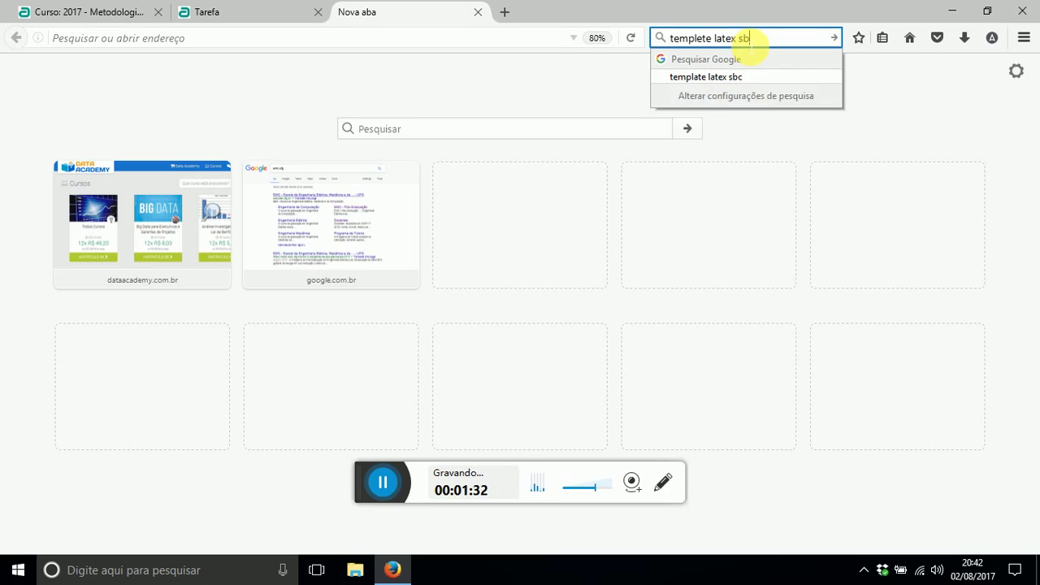
type("c")
key("Return")
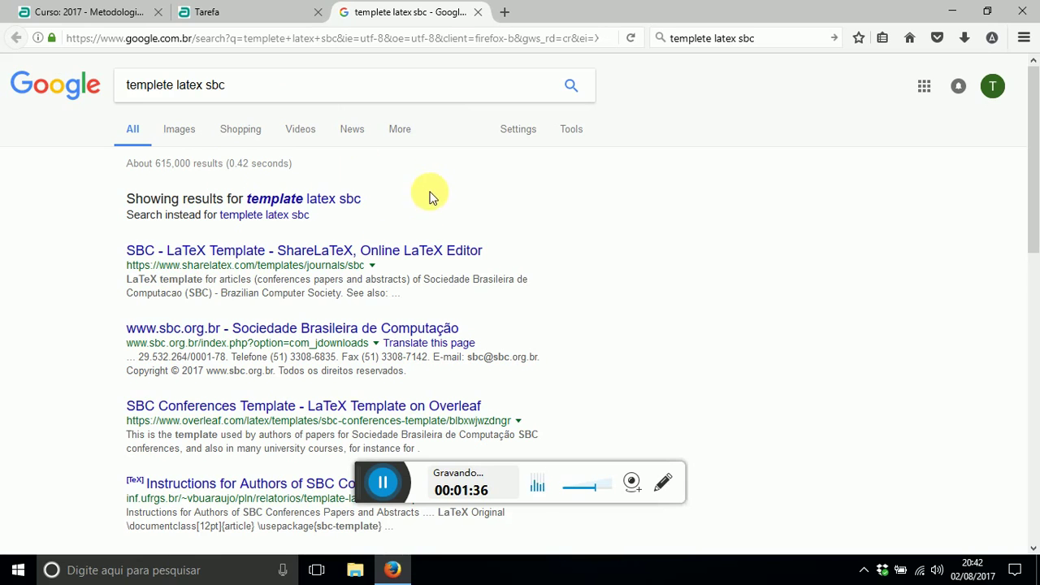
scroll(431, 197, "down", 2)
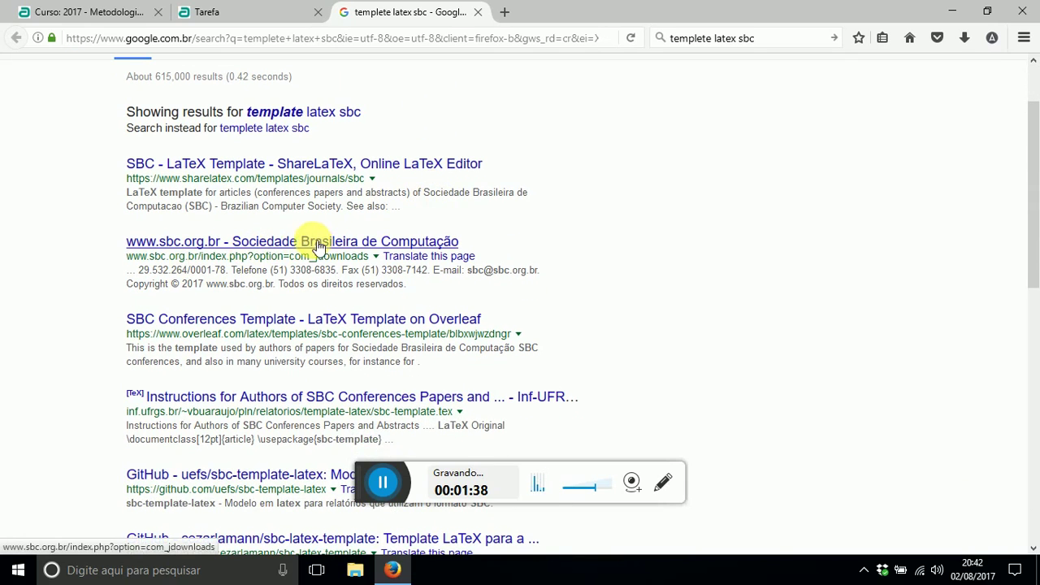
left_click(367, 242)
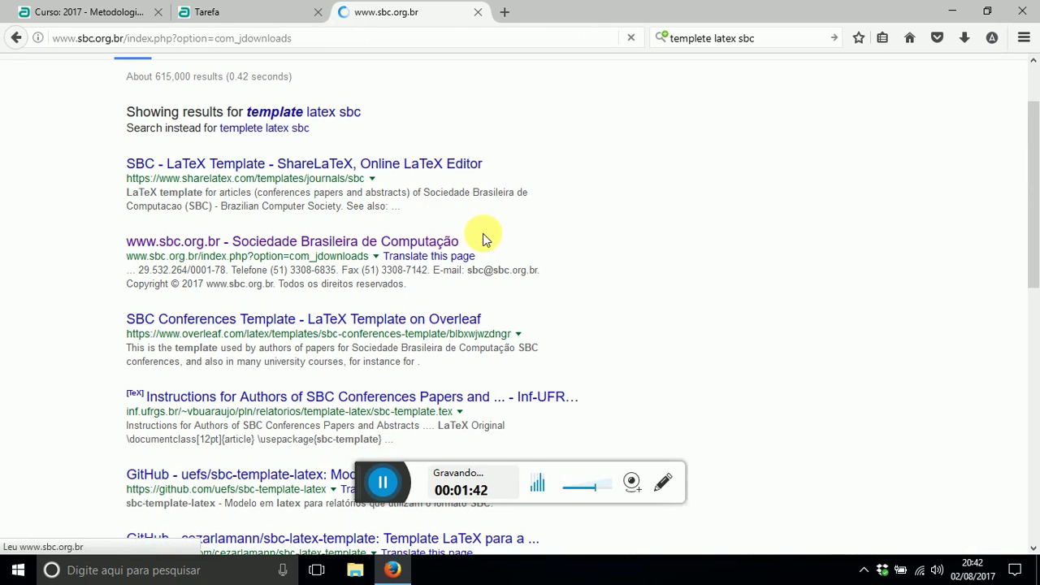
scroll(497, 212, "down", 3)
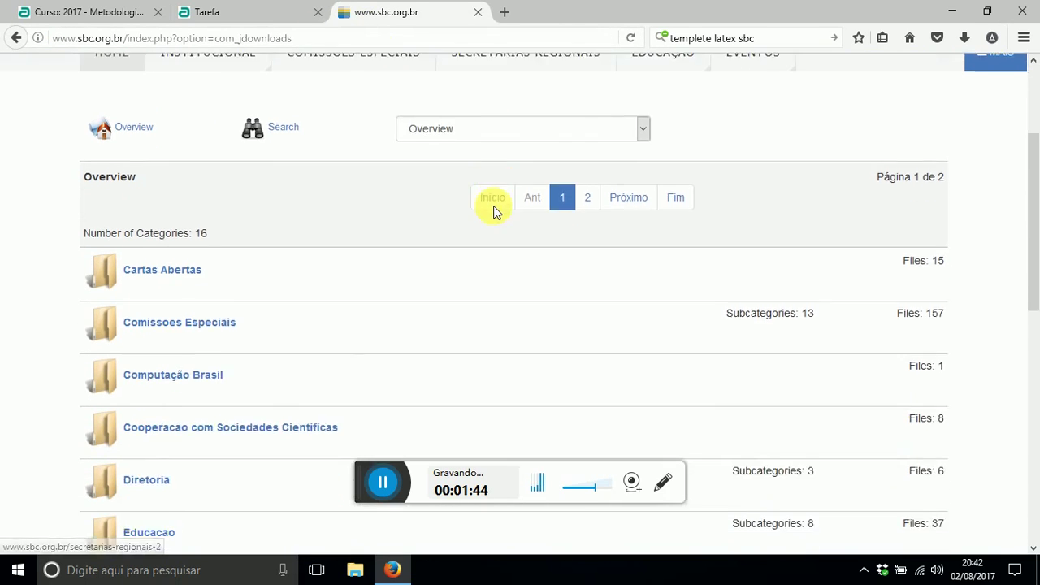
scroll(365, 215, "down", 5)
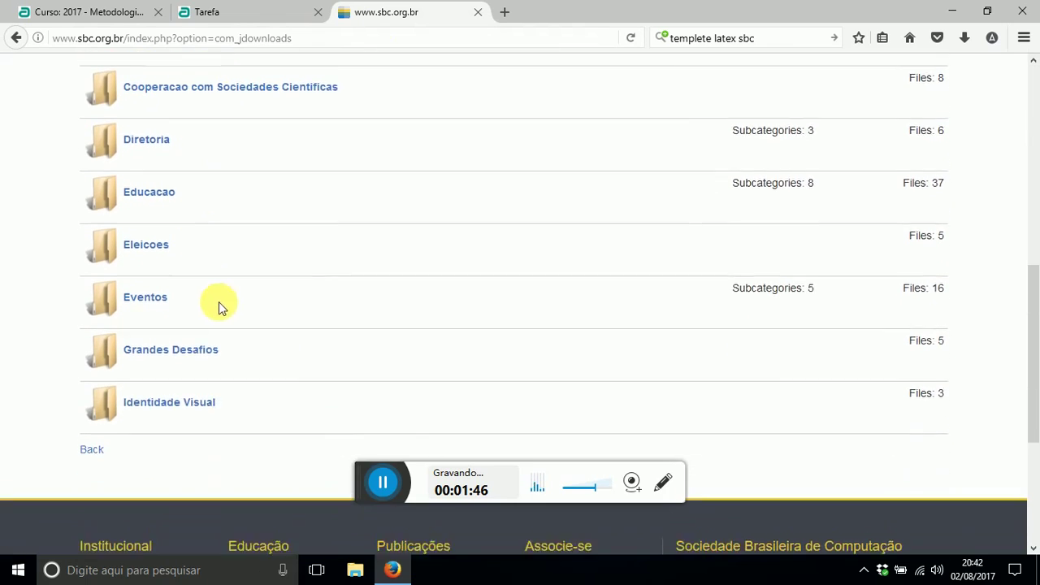
scroll(219, 301, "down", 2)
scroll(223, 344, "up", 3)
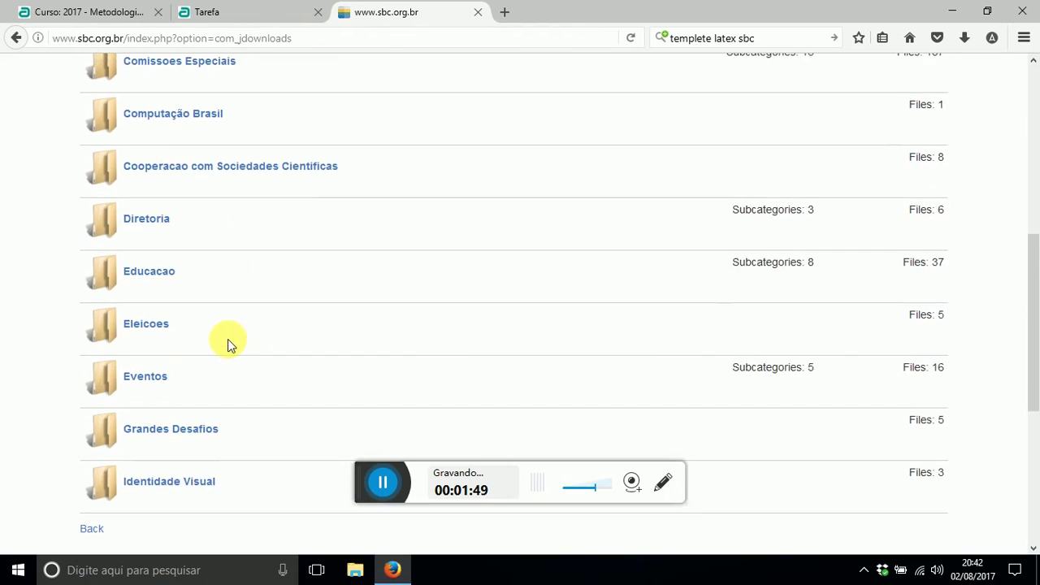
scroll(228, 339, "up", 3)
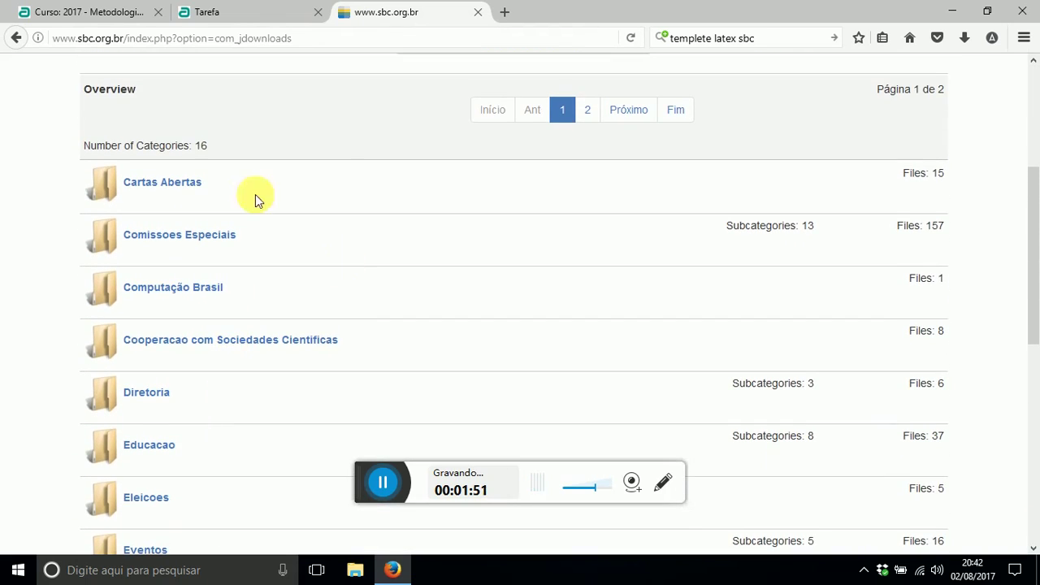
- Go back to the results and search for 'sharelatex' instead
left_click(16, 37)
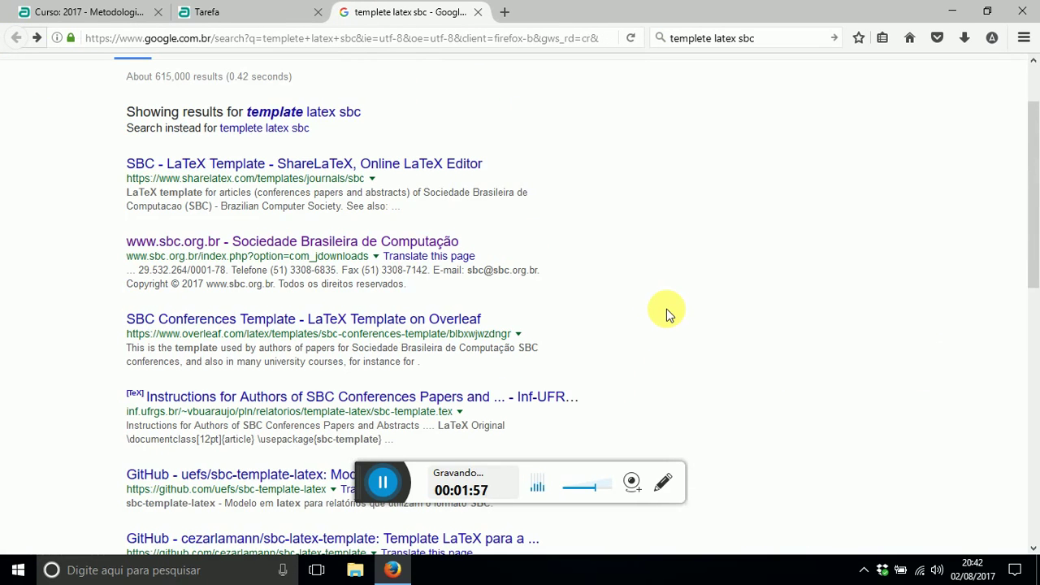
scroll(585, 285, "up", 2)
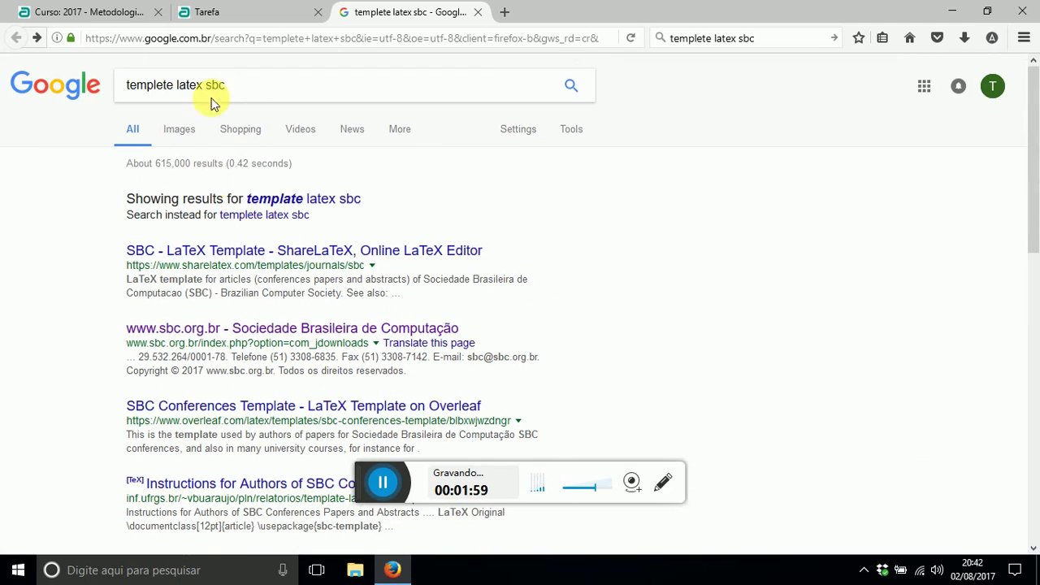
left_click_drag(279, 85, 5, 62)
type("sha")
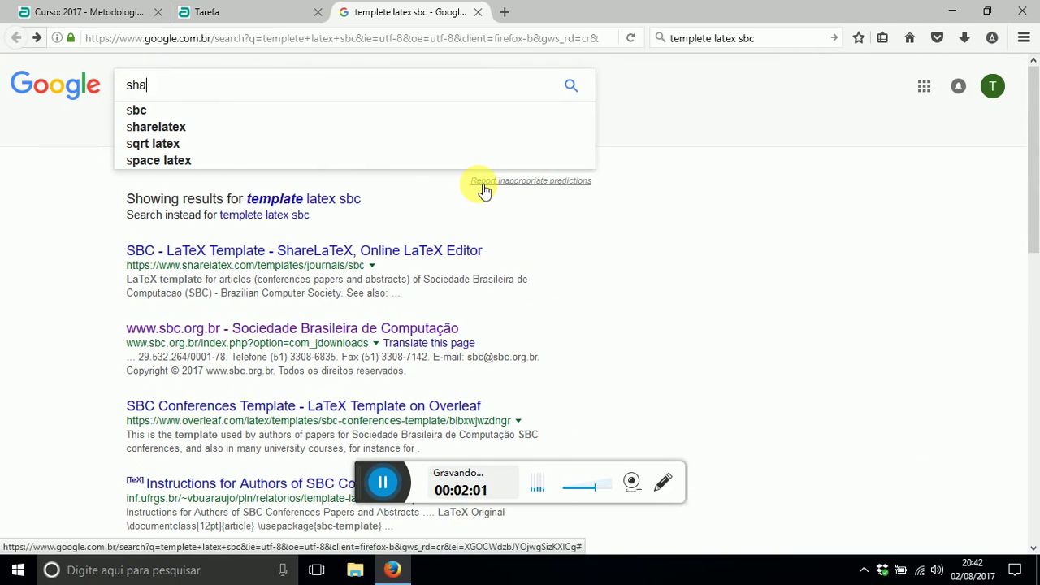
type("relatex")
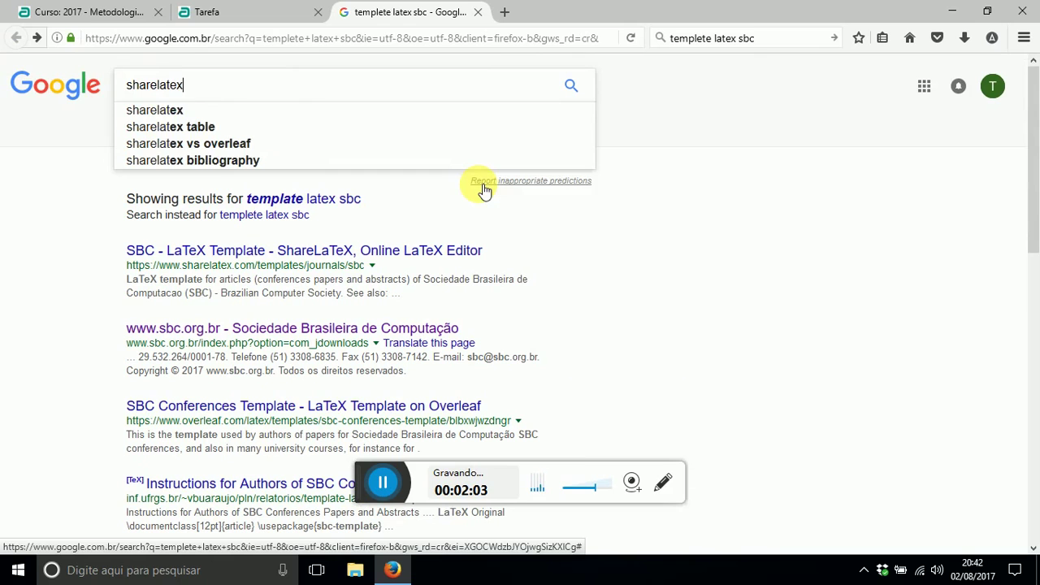
key("Return")
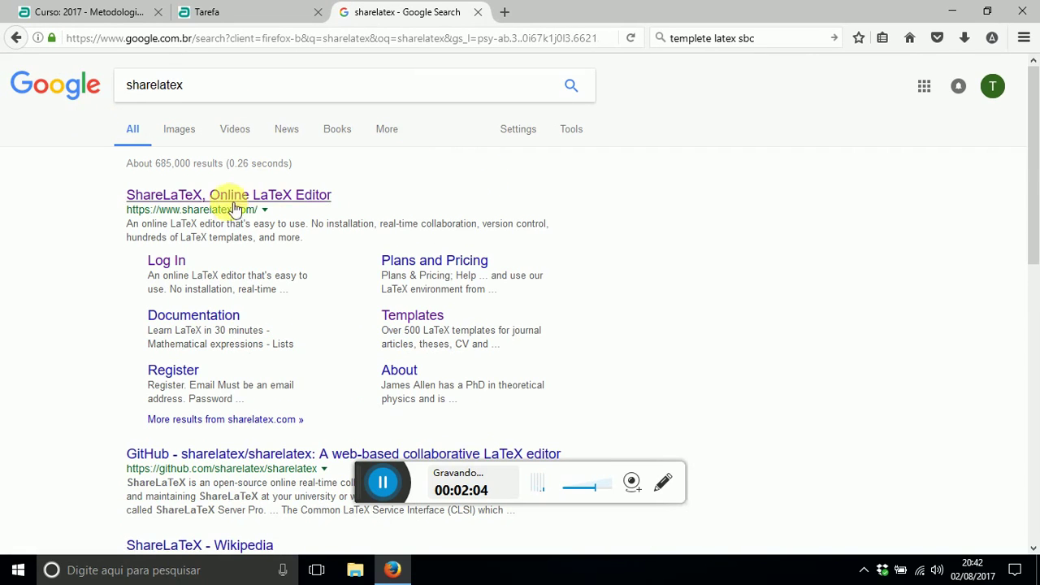
- Open the ShareLaTeX site and log out from the Account menu
left_click(219, 199)
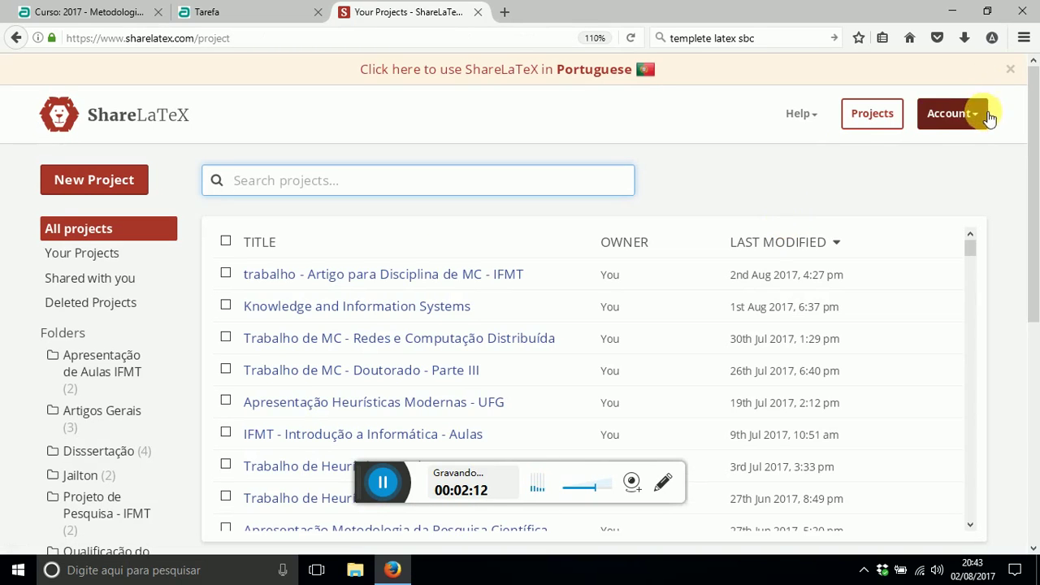
left_click(963, 114)
left_click(837, 268)
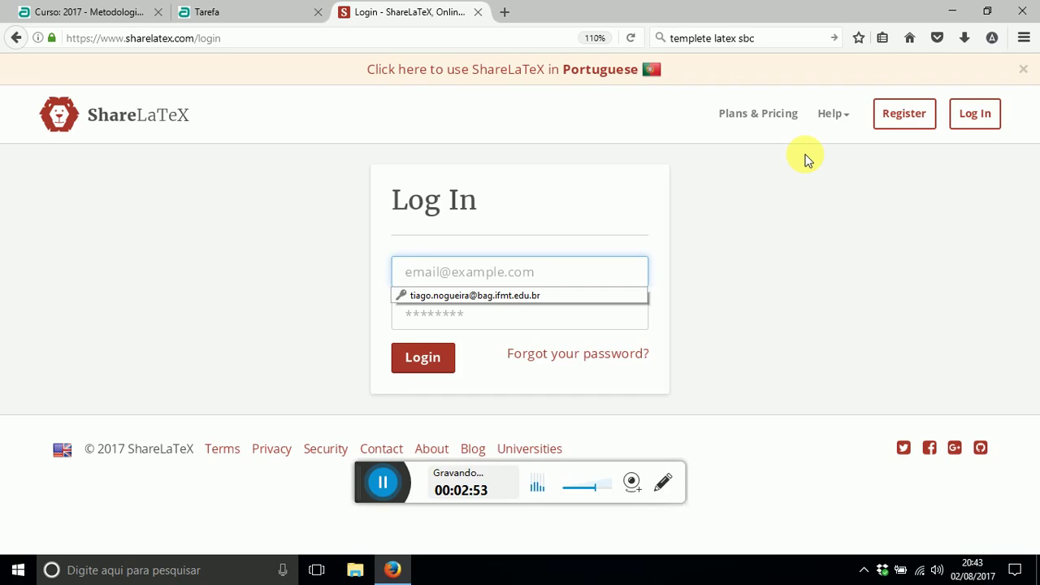
- Log back in to ShareLaTeX using the browser's saved e-mail and password
left_click(292, 204)
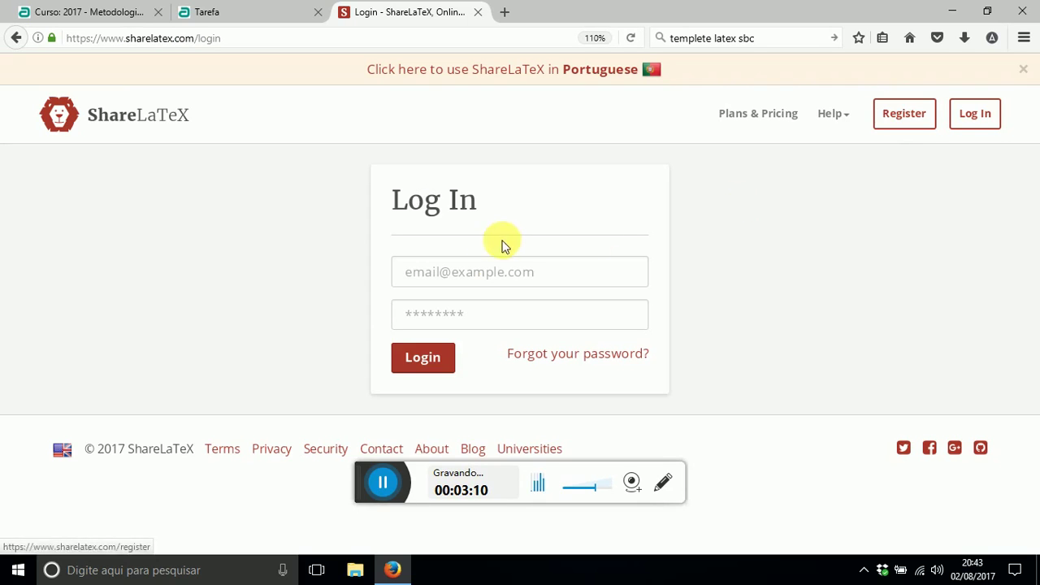
left_click(493, 280)
left_click(487, 278)
left_click(480, 283)
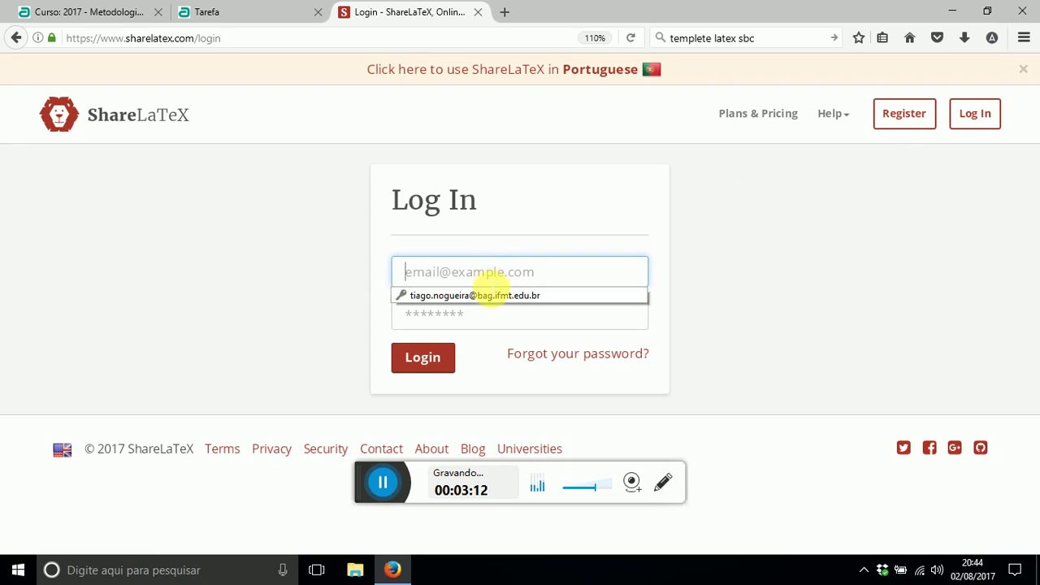
left_click(480, 297)
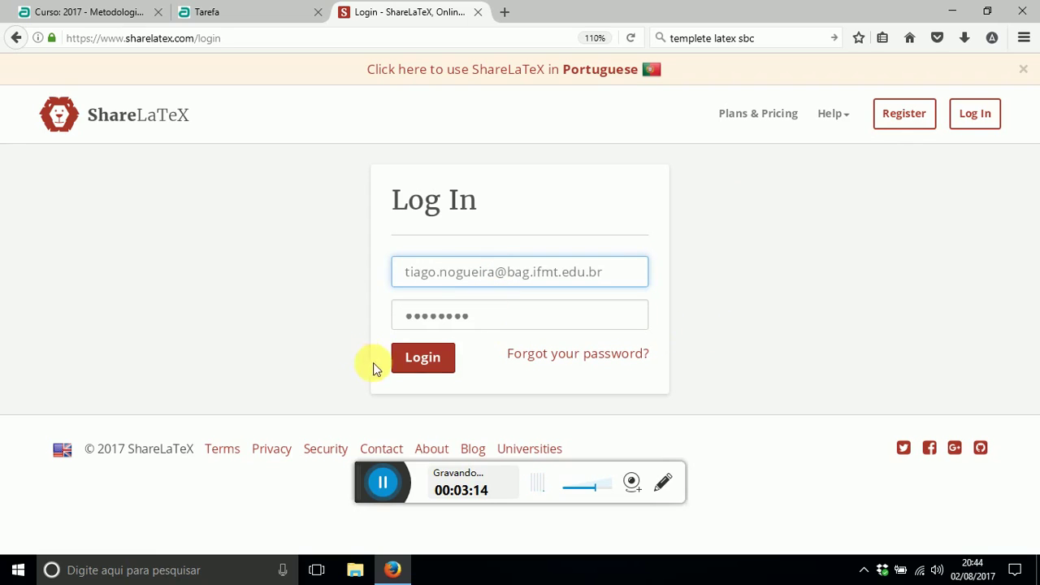
left_click(424, 359)
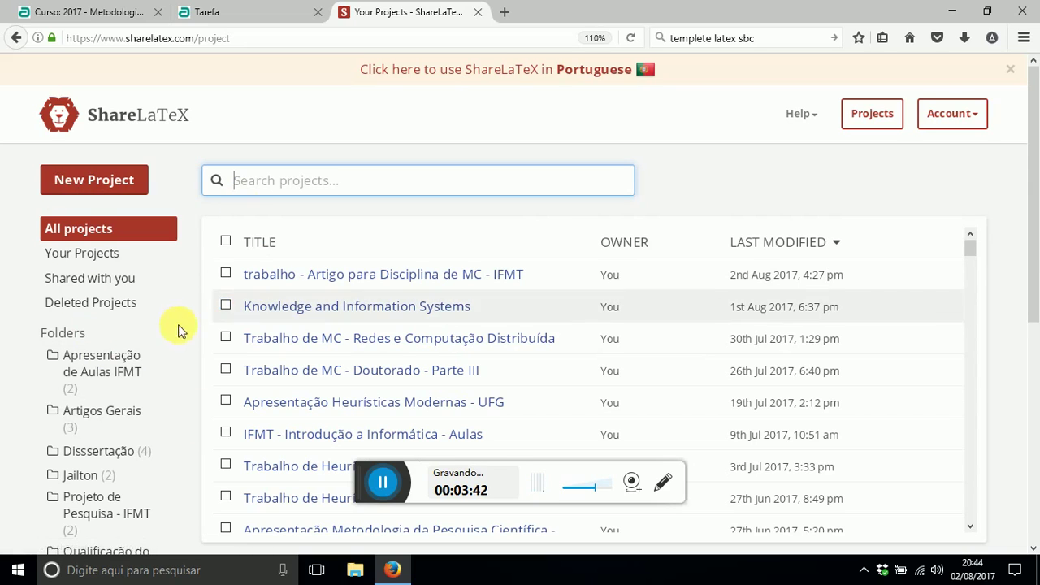
scroll(146, 353, "down", 2)
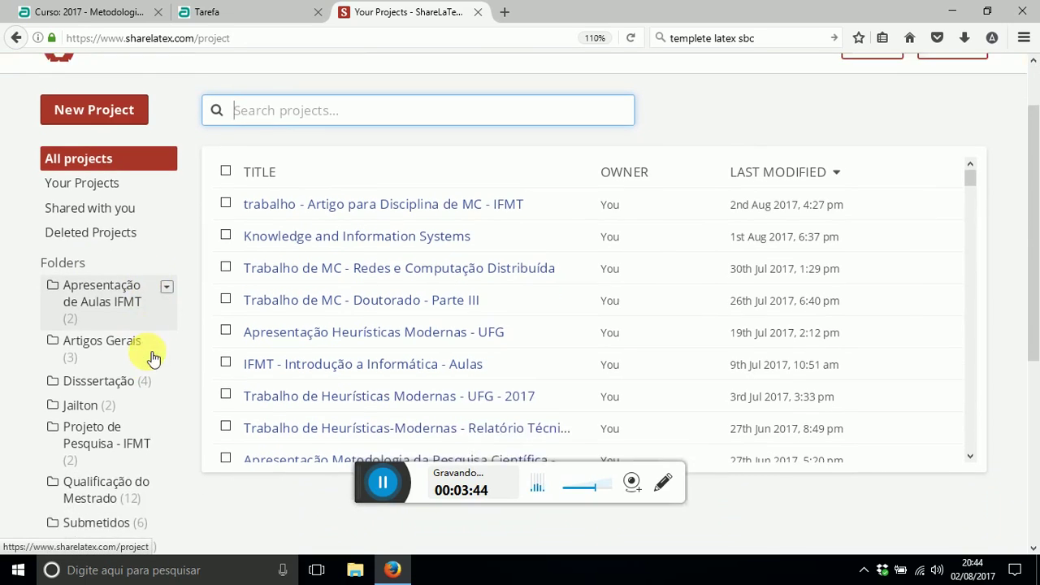
scroll(73, 455, "down", 4)
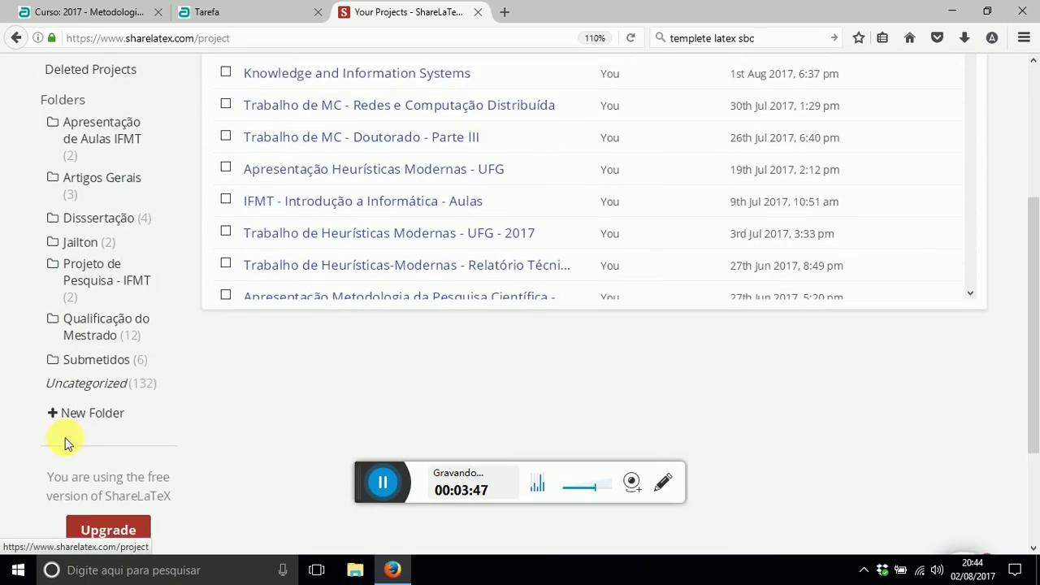
scroll(88, 254, "up", 6)
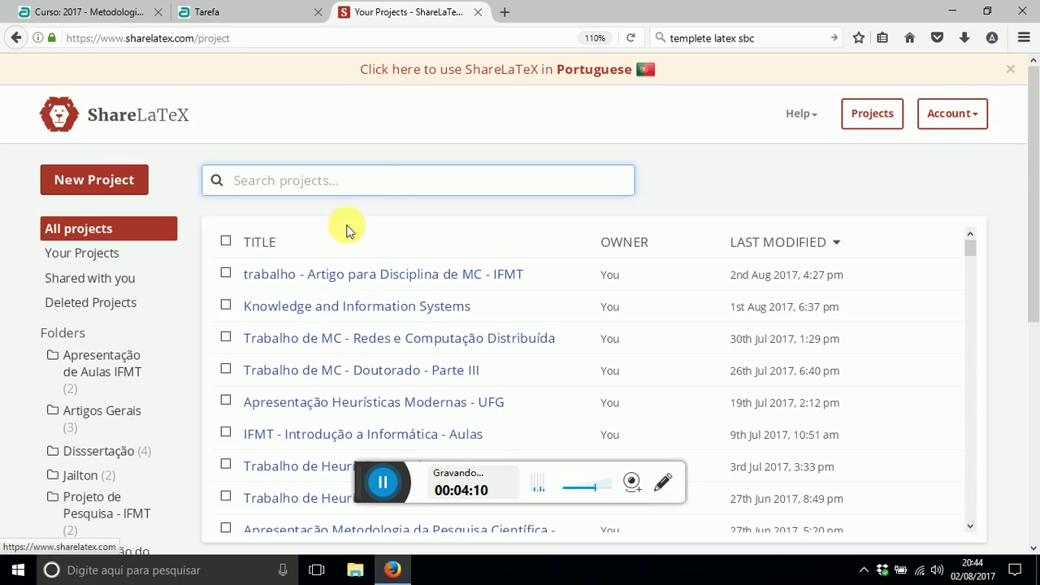
- Search 'templete sharelatex sbc' and accept the 'template sharelatex sbc' spelling correction
left_click(506, 12)
left_click(686, 37)
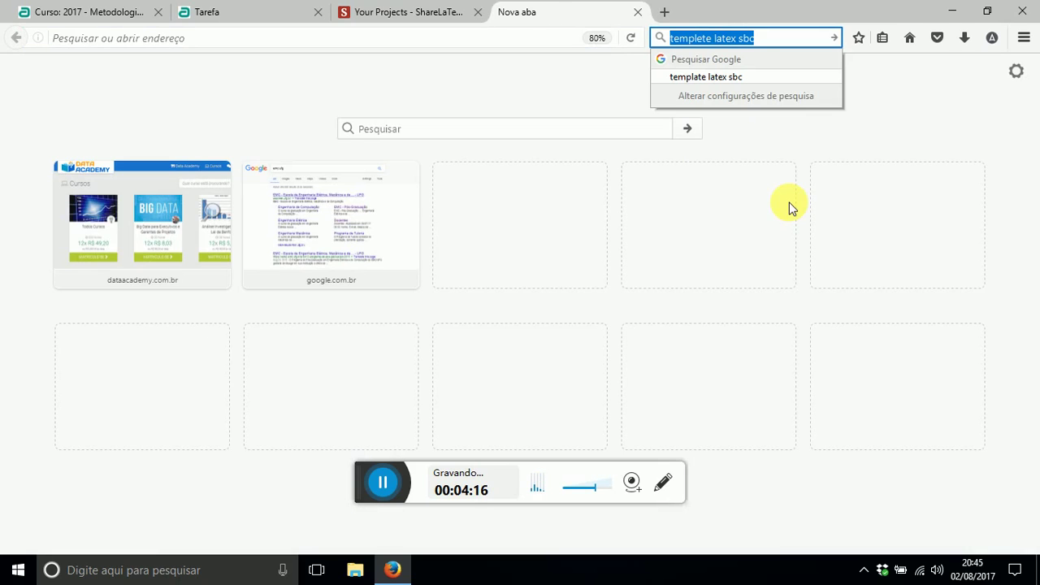
key("Return")
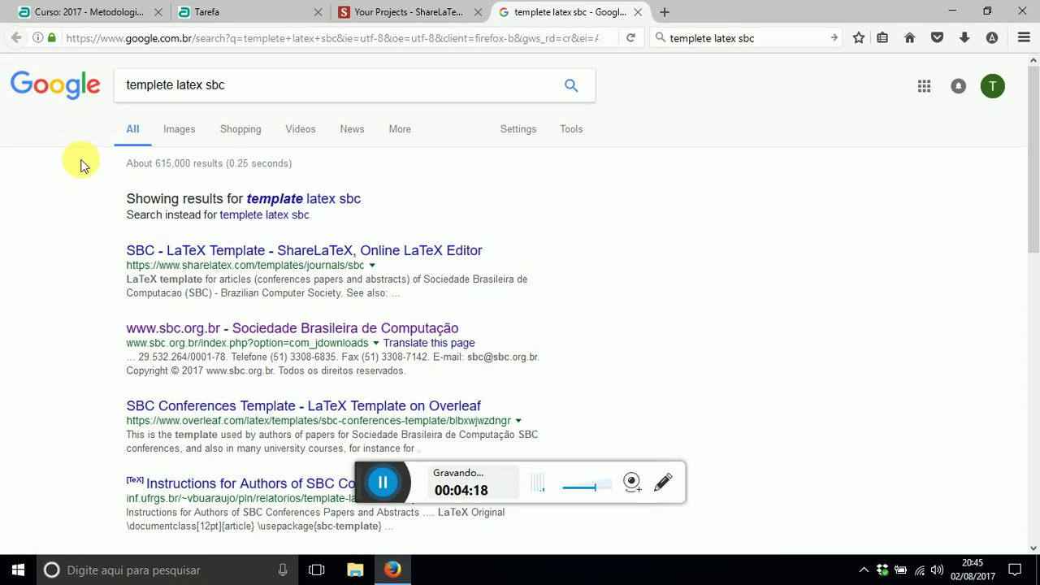
left_click(162, 84)
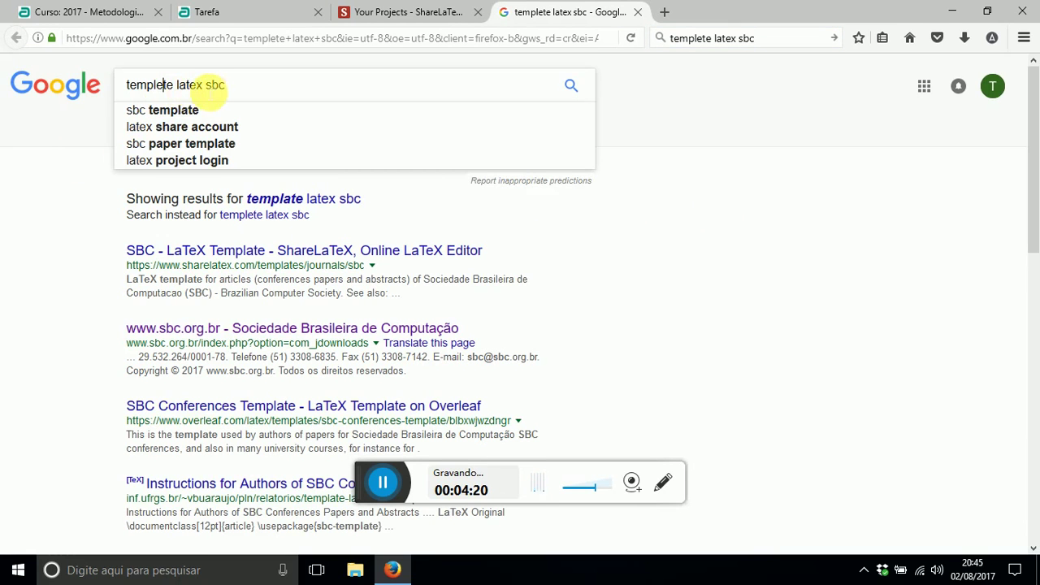
left_click(248, 94)
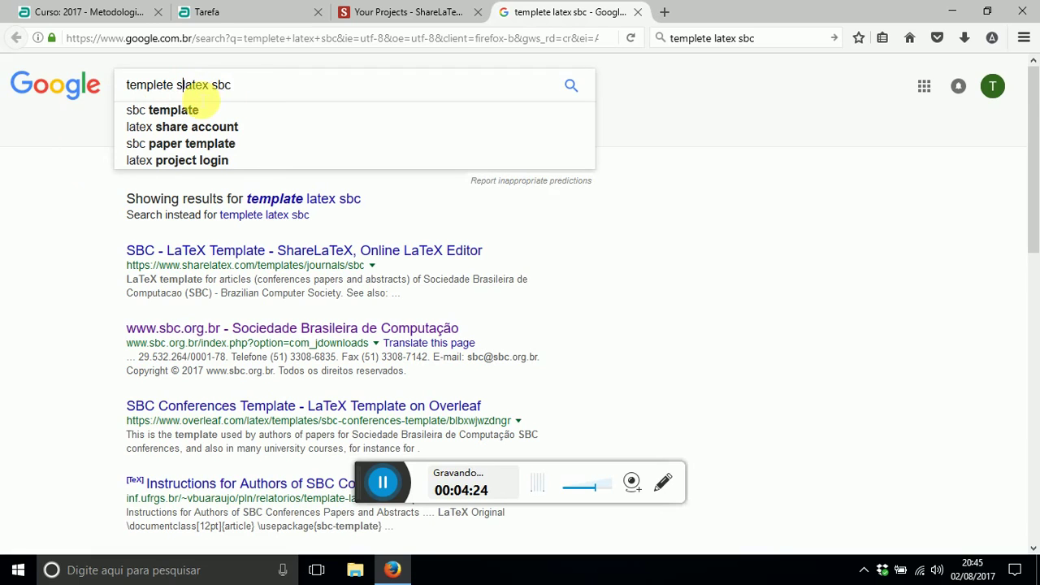
type("hare")
key("Return")
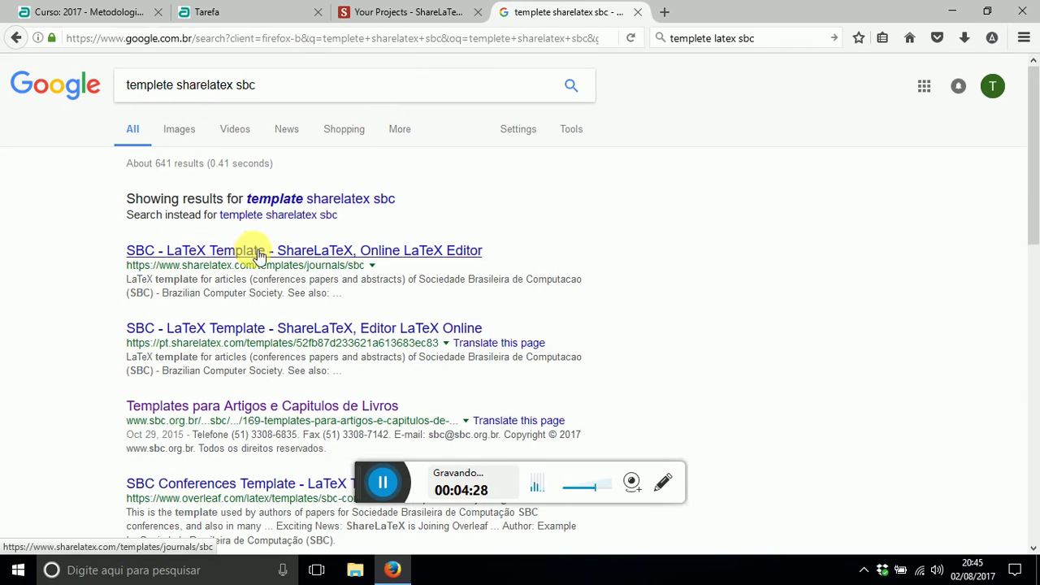
left_click(303, 201)
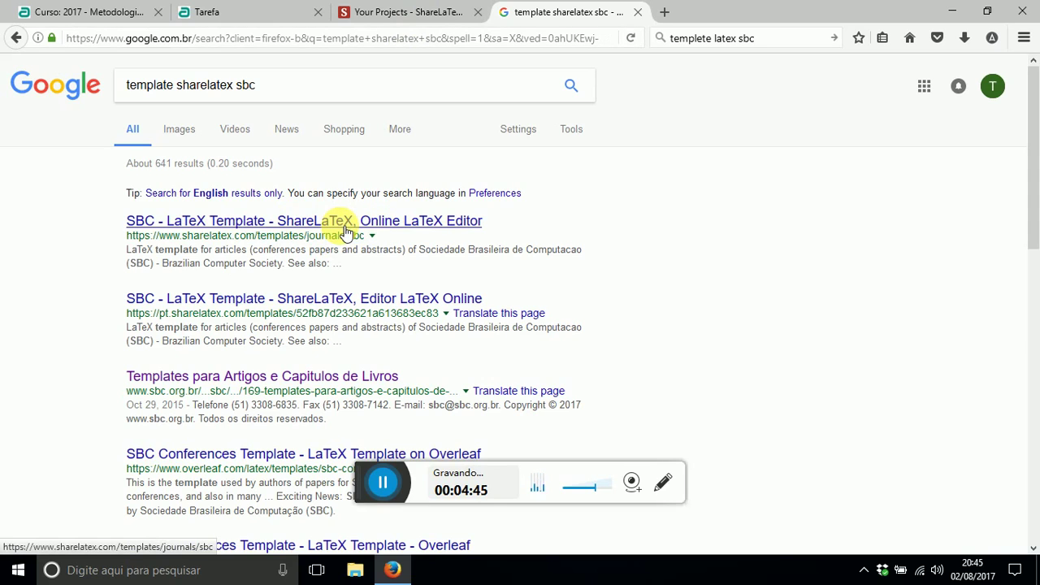
- Open the ShareLaTeX SBC template page and create a project from it
left_click(353, 228)
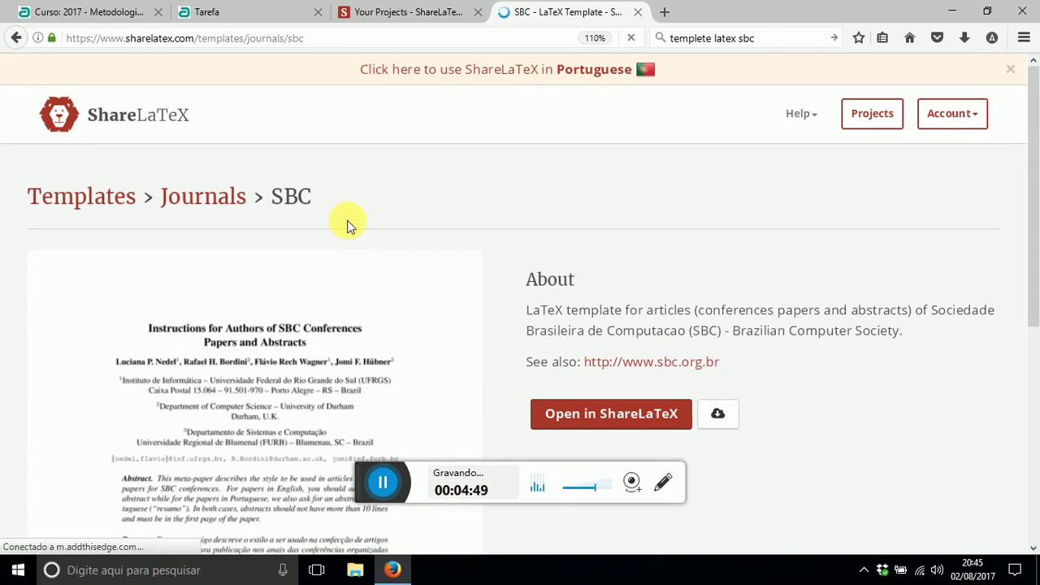
scroll(279, 268, "down", 5)
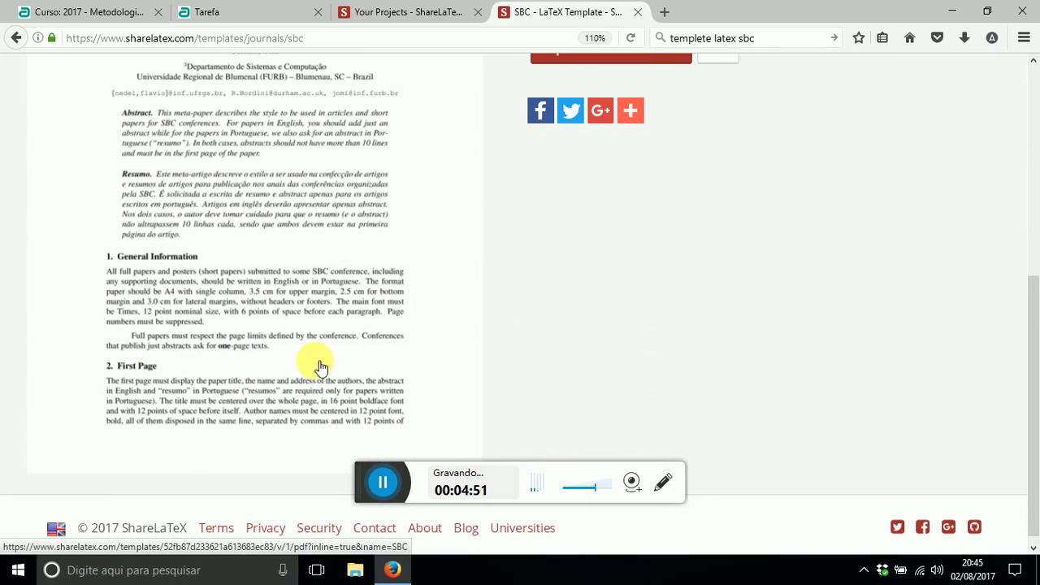
scroll(262, 349, "up", 5)
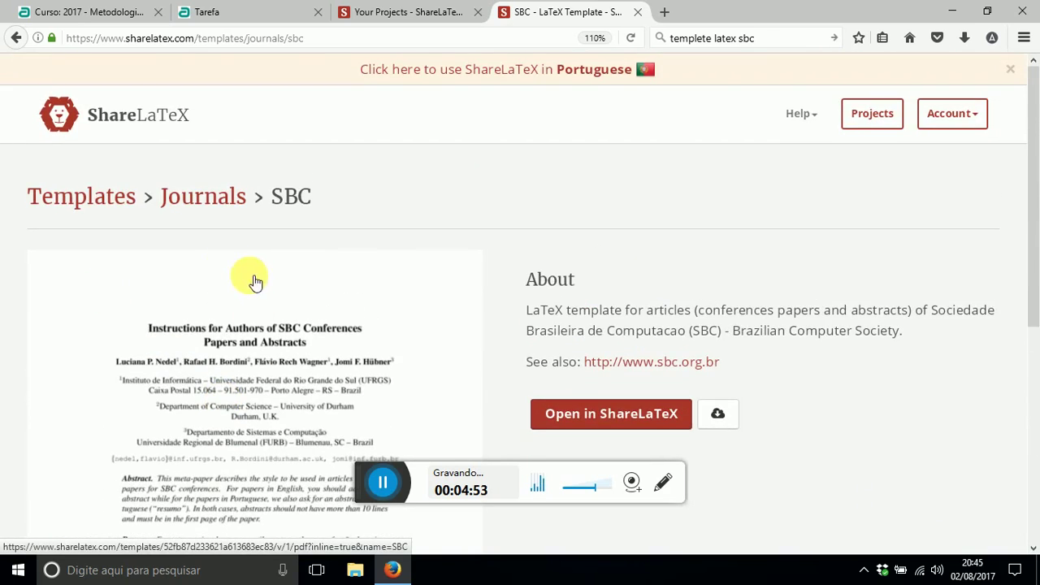
scroll(255, 281, "down", 3)
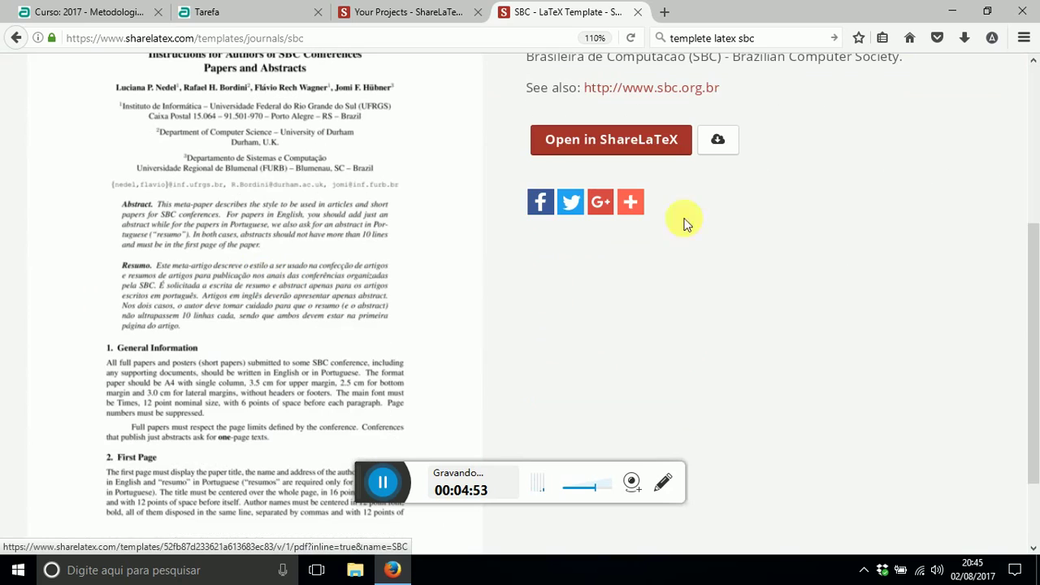
left_click(614, 139)
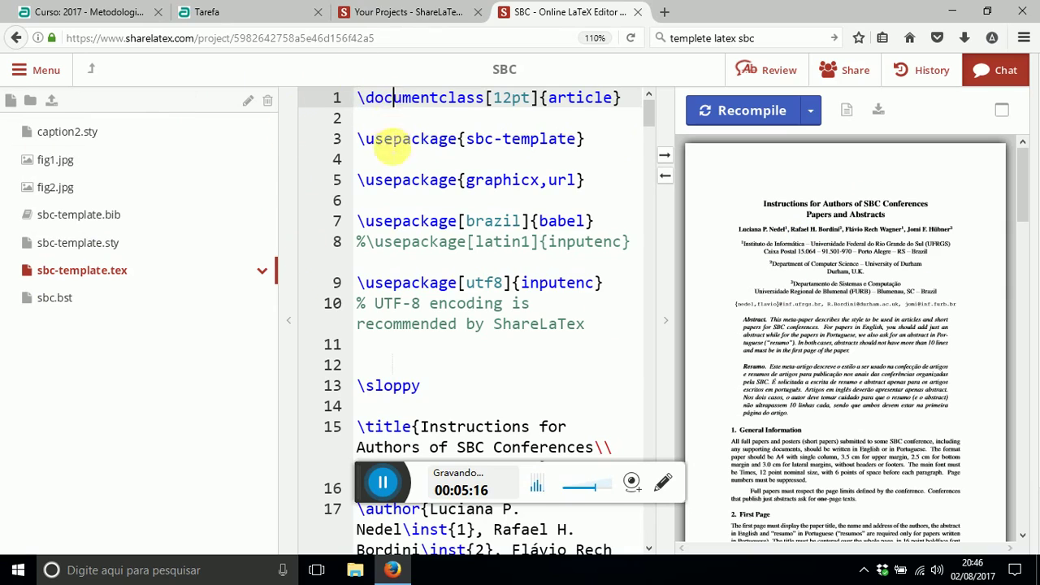
- Review the sbc-template.tex preamble, including the sbc-template package and brazil babel lines
scroll(402, 200, "down", 10)
scroll(439, 305, "down", 5)
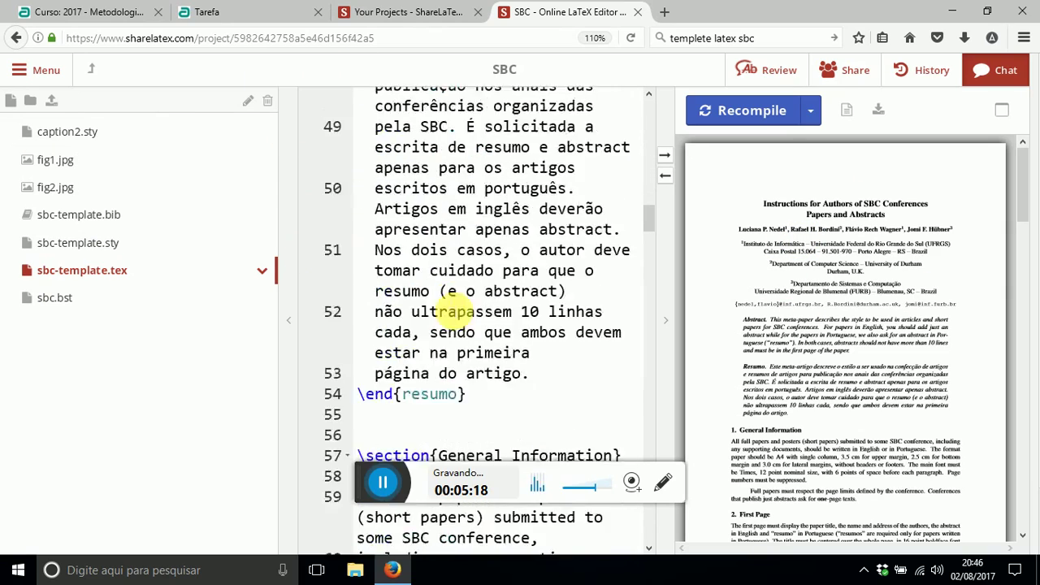
scroll(431, 276, "up", 15)
scroll(455, 309, "up", 2)
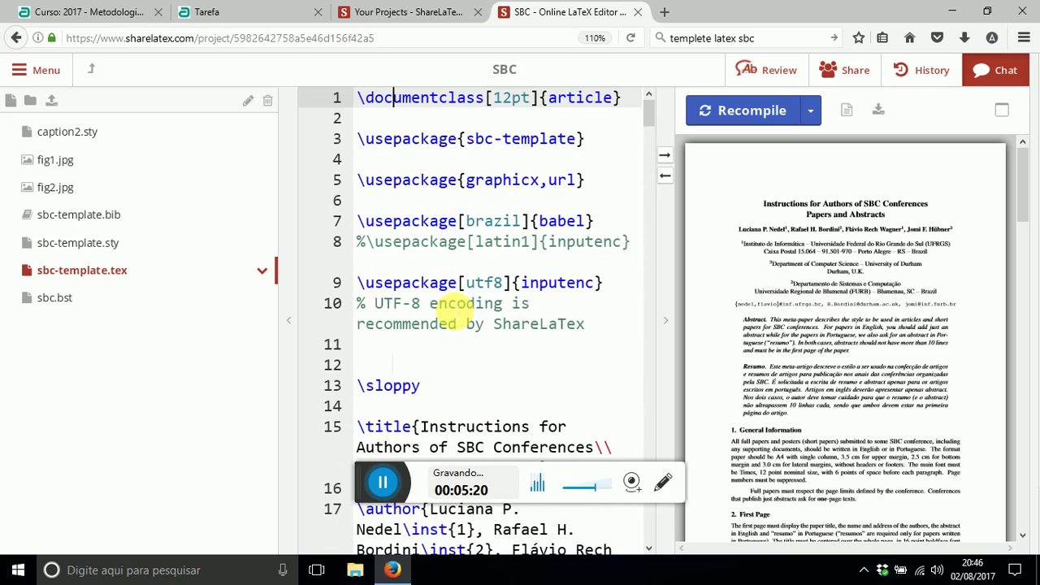
double_click(461, 139)
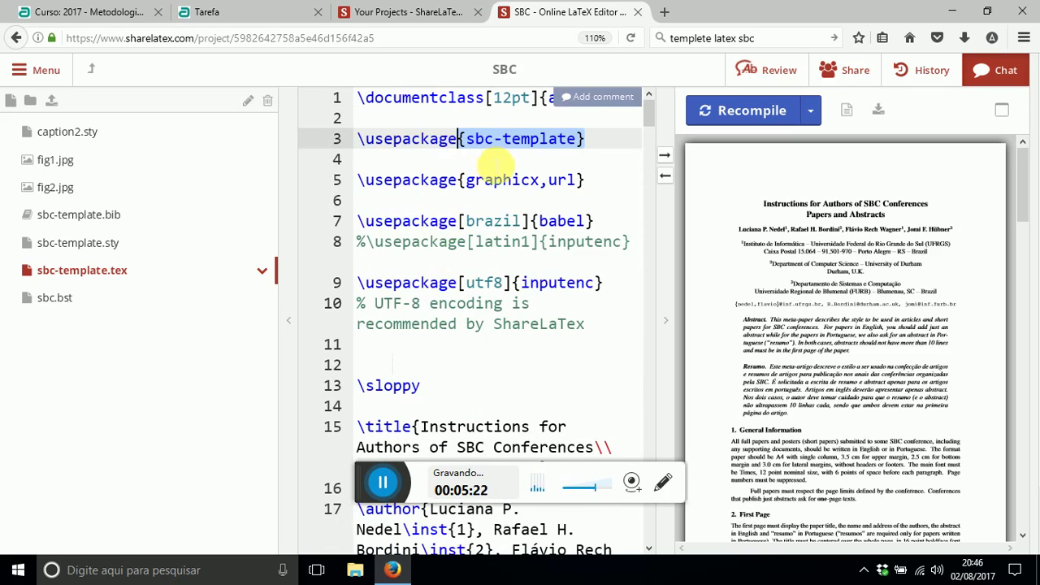
scroll(488, 325, "down", 8)
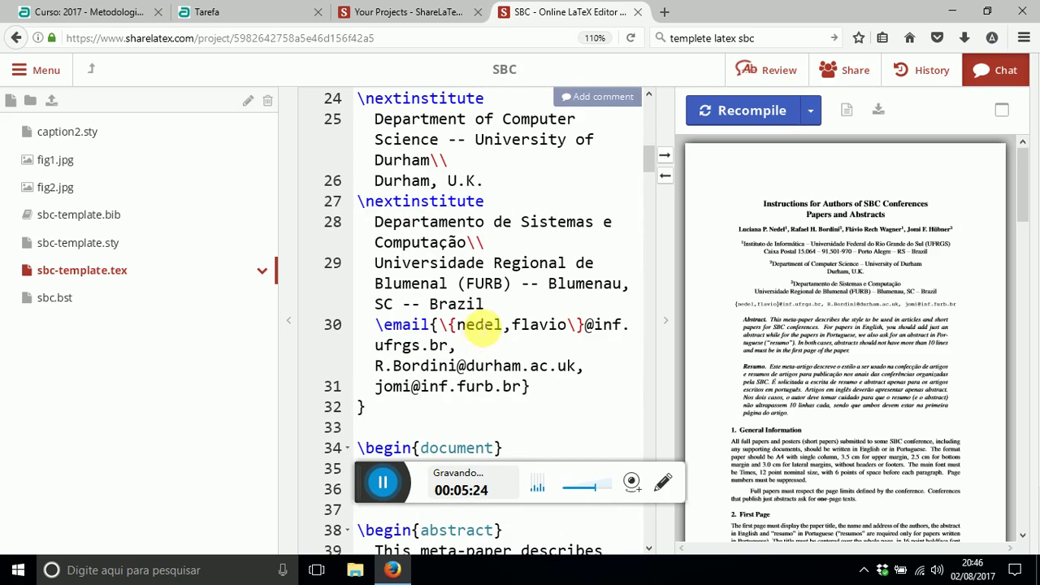
scroll(522, 341, "down", 3)
scroll(521, 336, "up", 5)
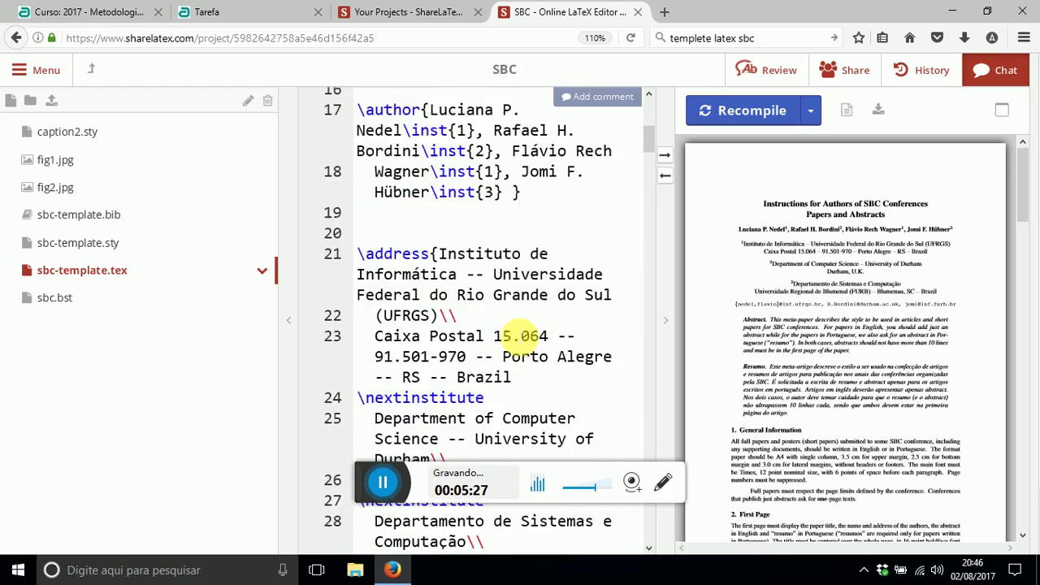
scroll(521, 336, "up", 5)
left_click(563, 222)
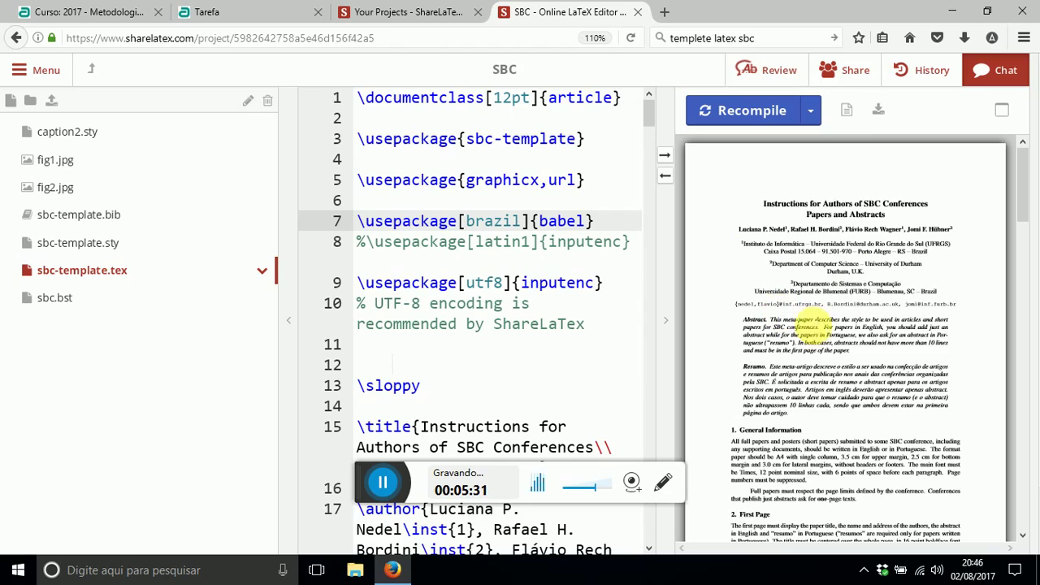
scroll(824, 295, "down", 10)
scroll(829, 317, "down", 5)
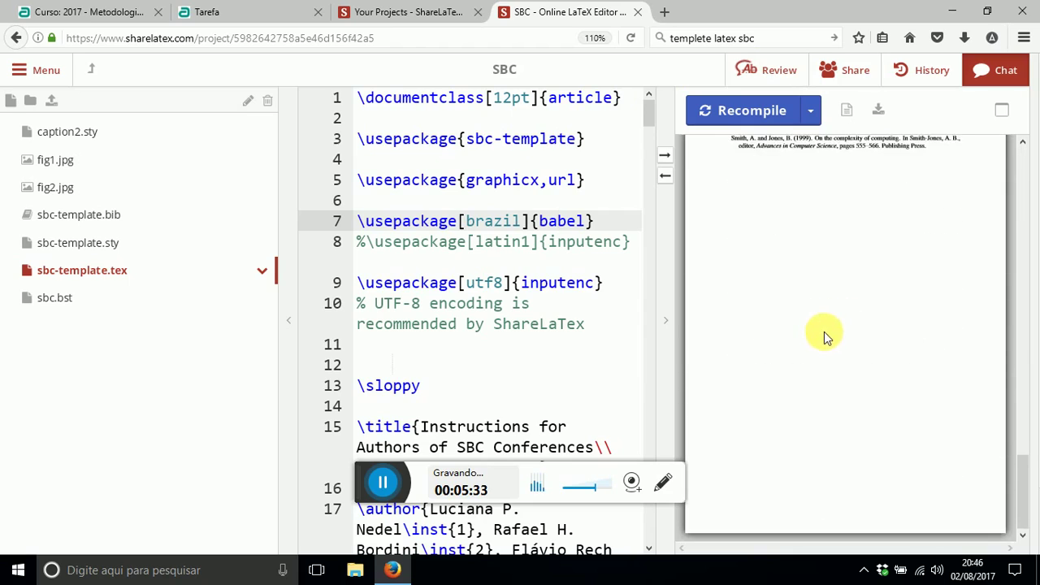
scroll(825, 333, "up", 15)
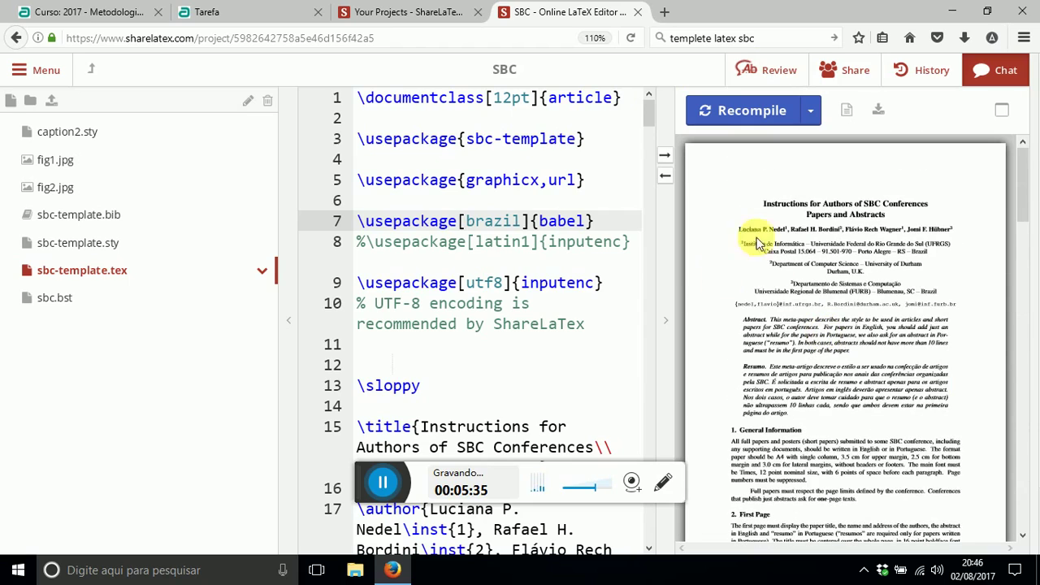
- Recompile sbc-template.tex to produce the sample article's PDF preview
left_click(468, 180)
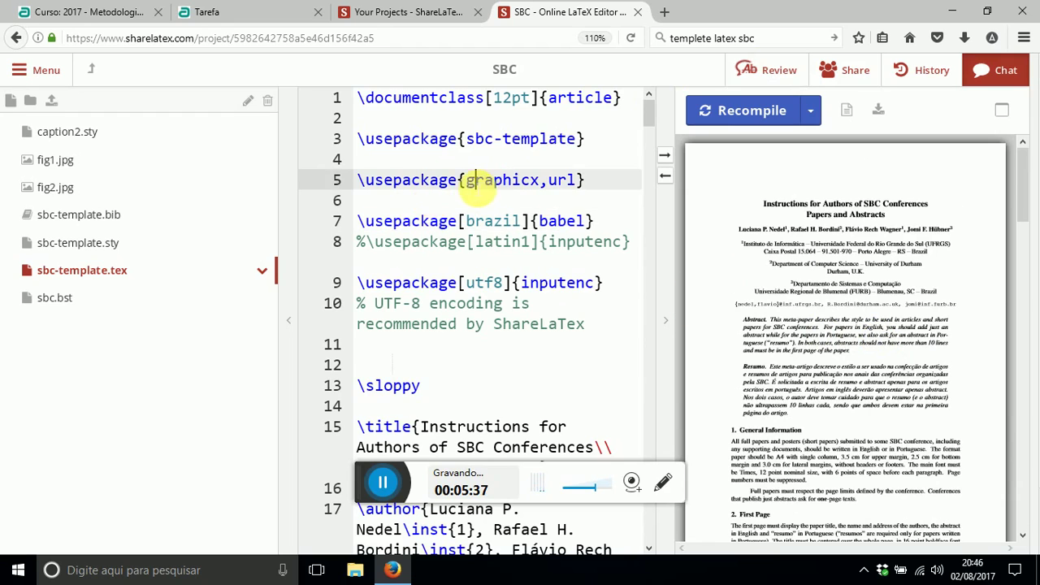
left_click(483, 283)
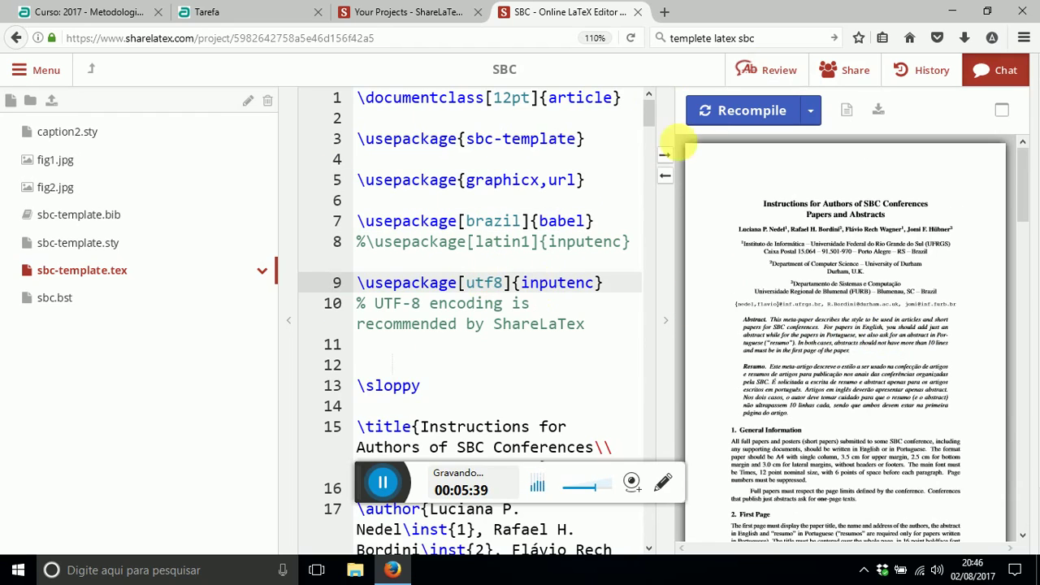
left_click(741, 114)
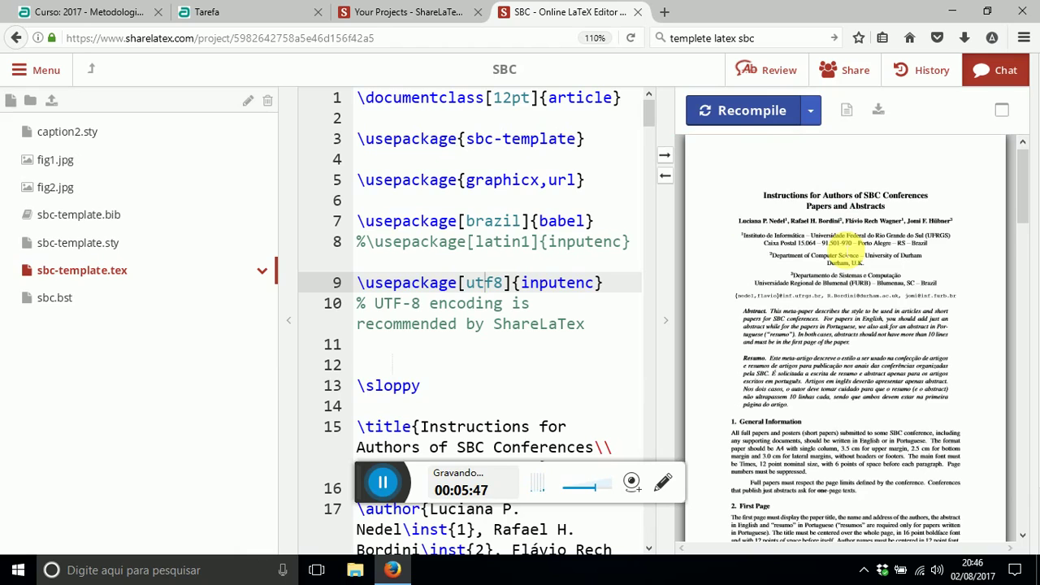
left_click(460, 222)
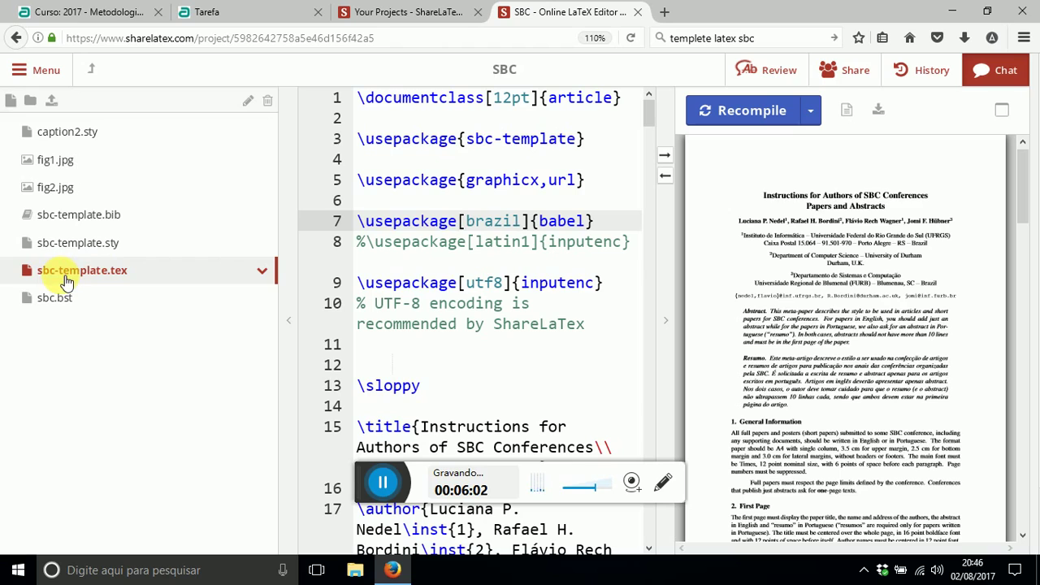
- Keep sbc-template.tex's name unchanged, scroll through it, and open sbc-template.bib
double_click(118, 271)
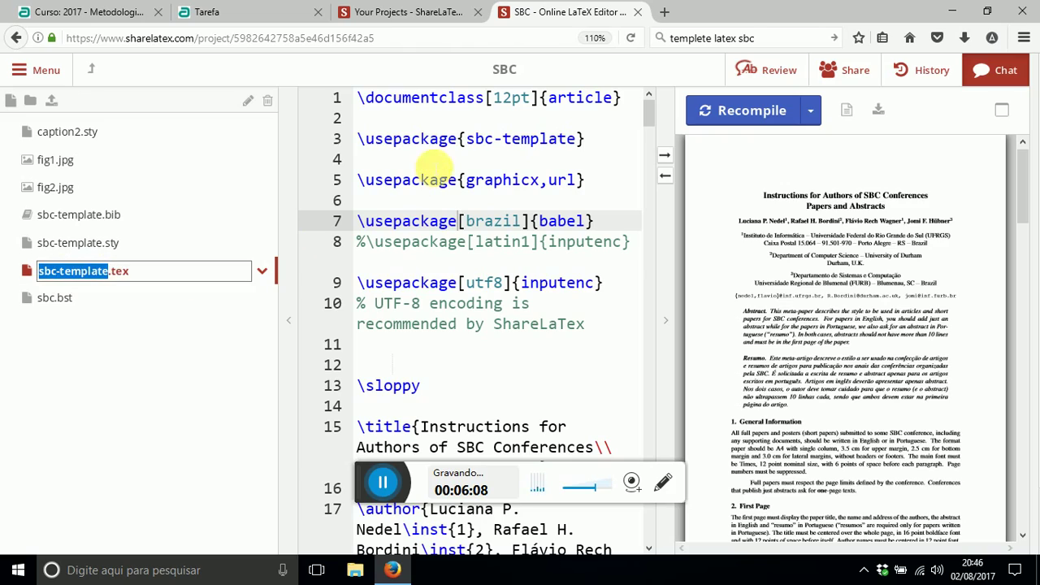
left_click(452, 182)
scroll(475, 329, "down", 8)
scroll(476, 334, "down", 20)
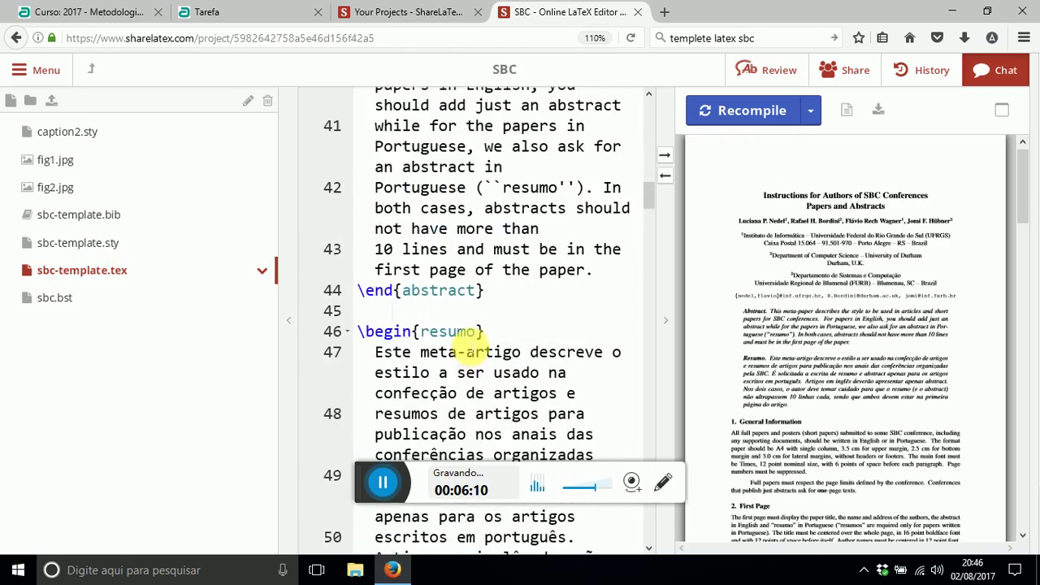
scroll(472, 352, "down", 3)
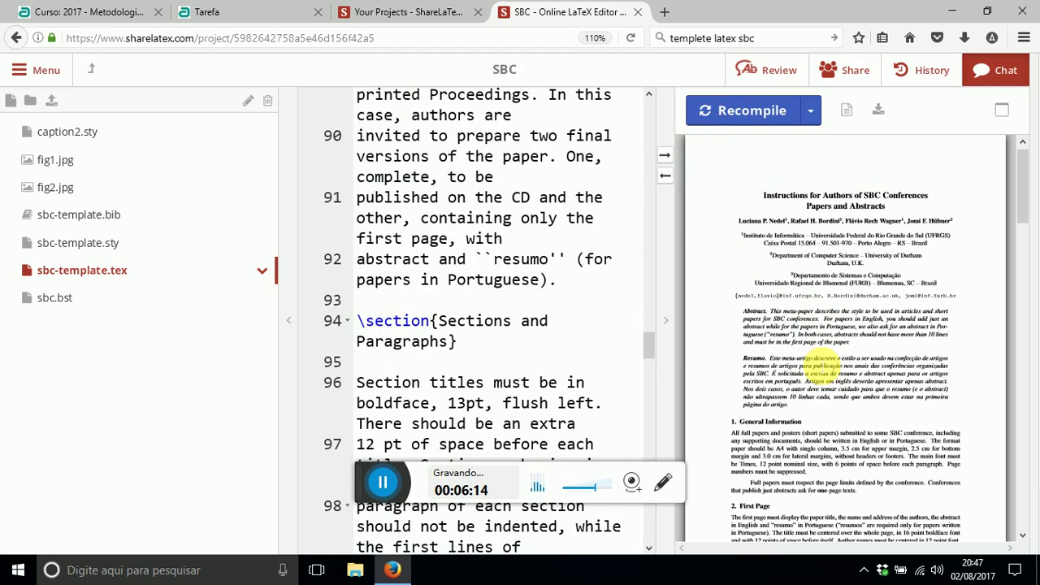
left_click(79, 214)
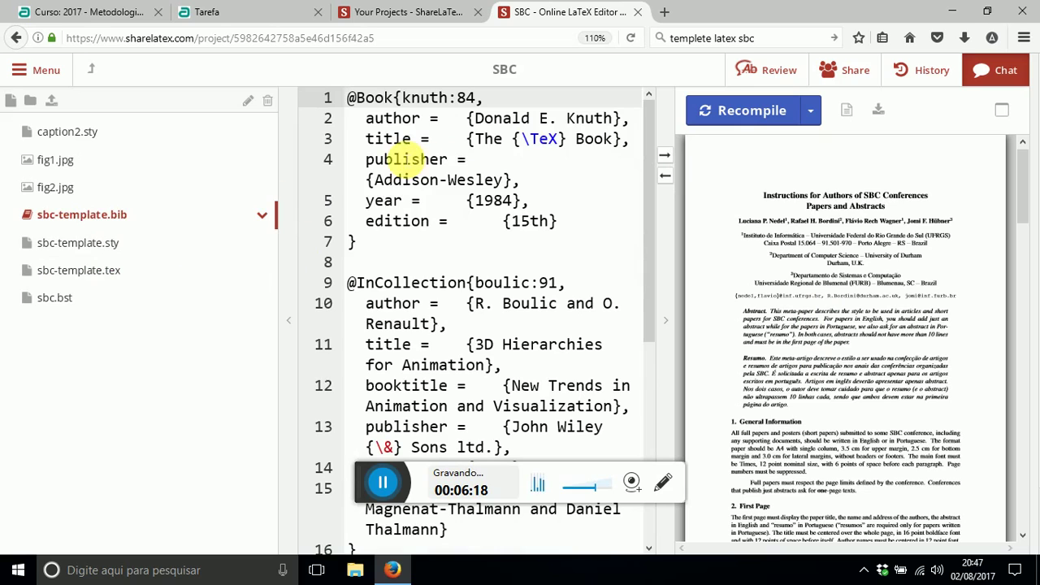
left_click(404, 159)
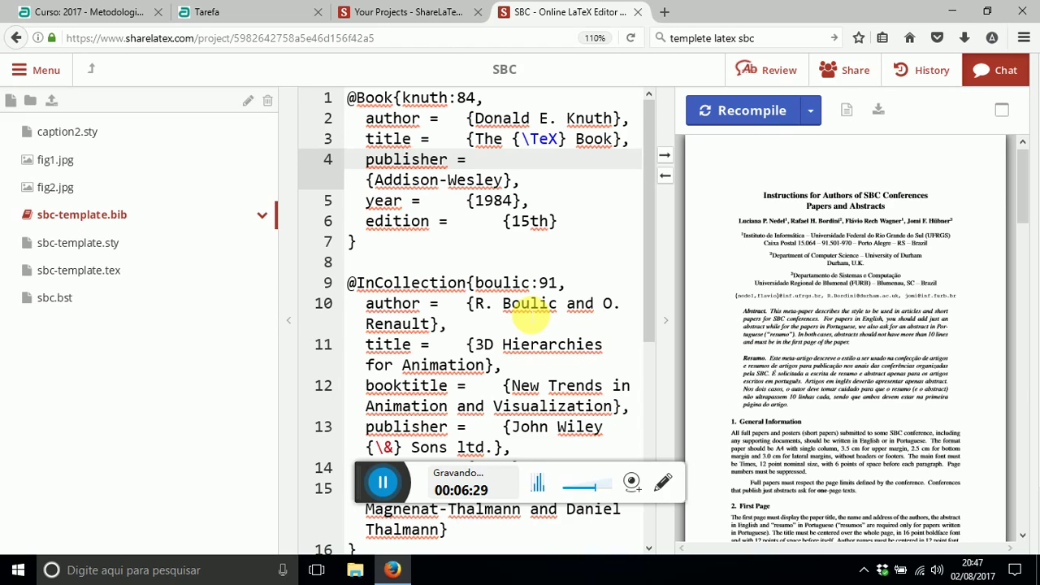
- Append 'IFMT' to the project title, making it 'Artigo da Disciplina MC - IFMT'
double_click(532, 72)
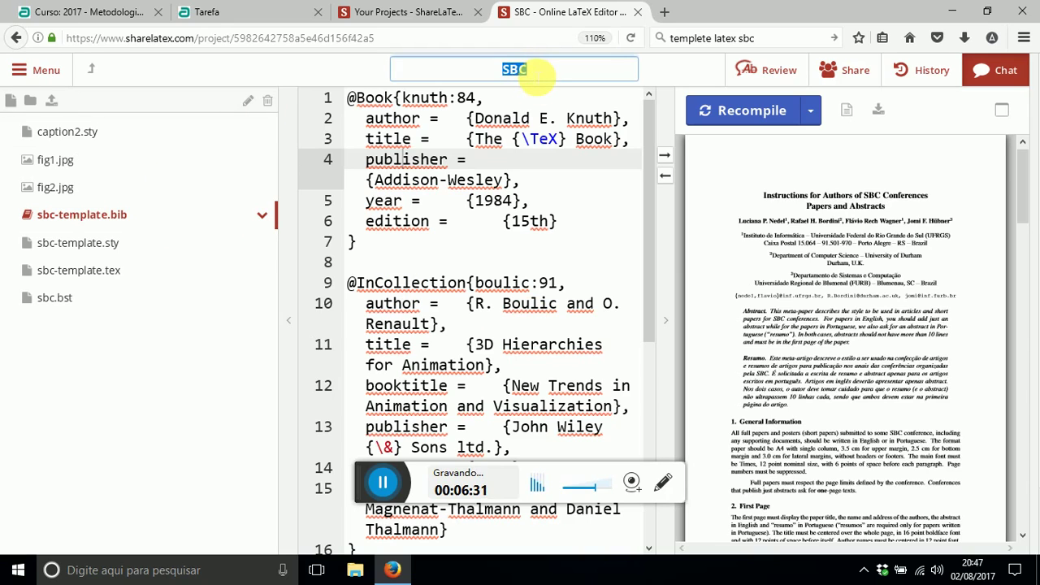
left_click(477, 119)
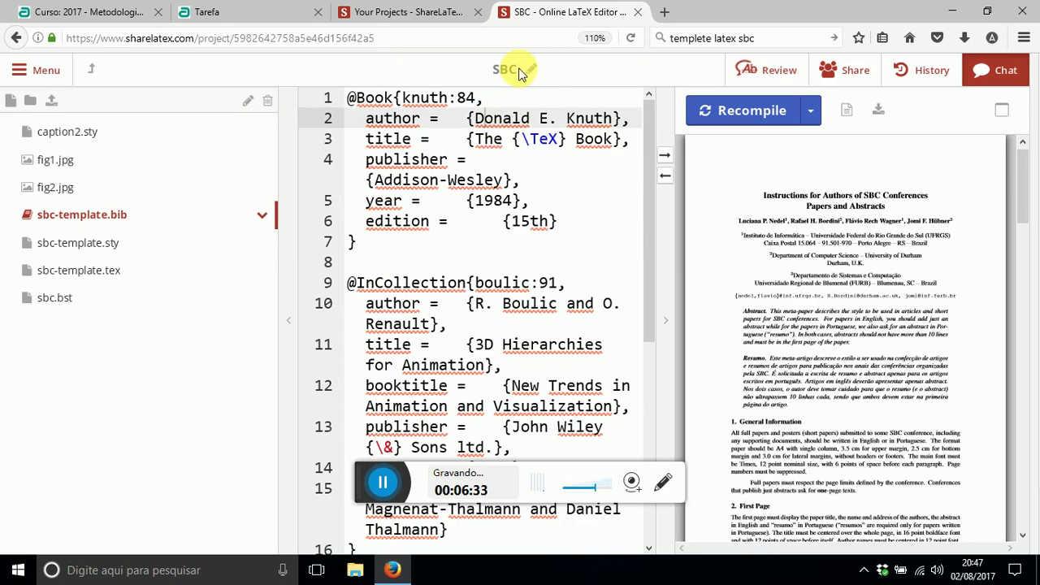
double_click(522, 72)
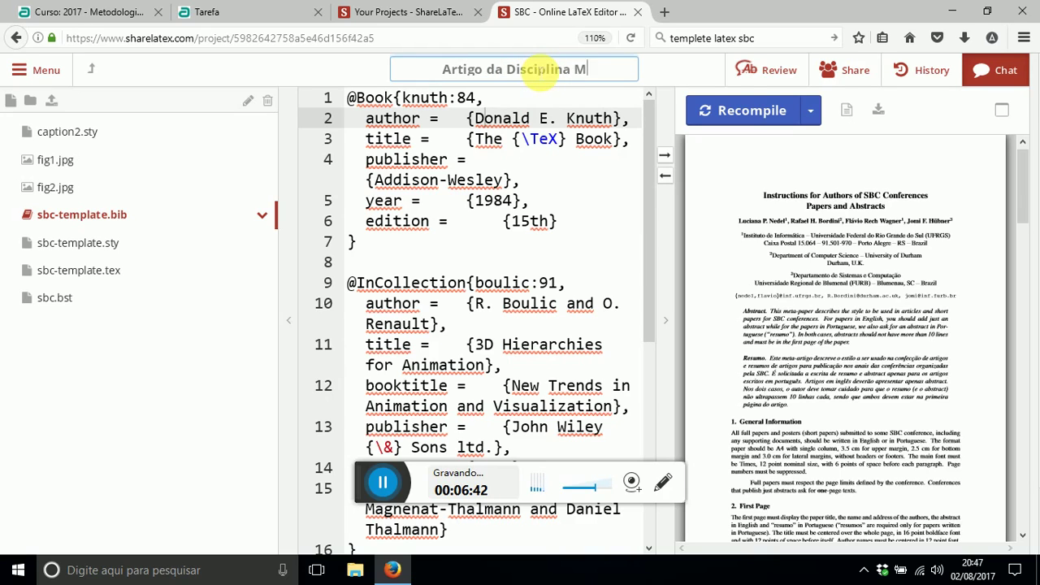
type("IFMT")
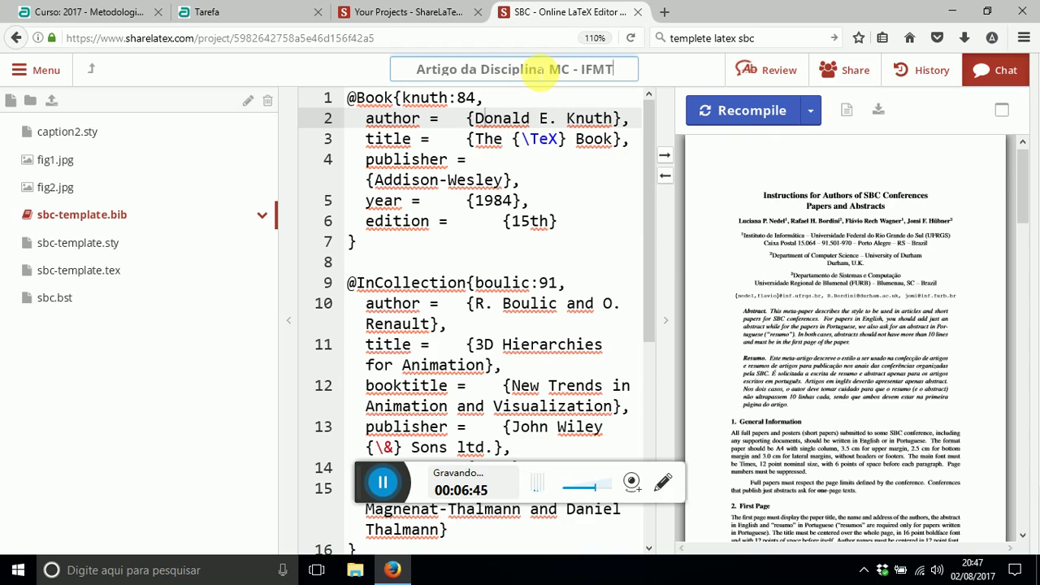
key("Return")
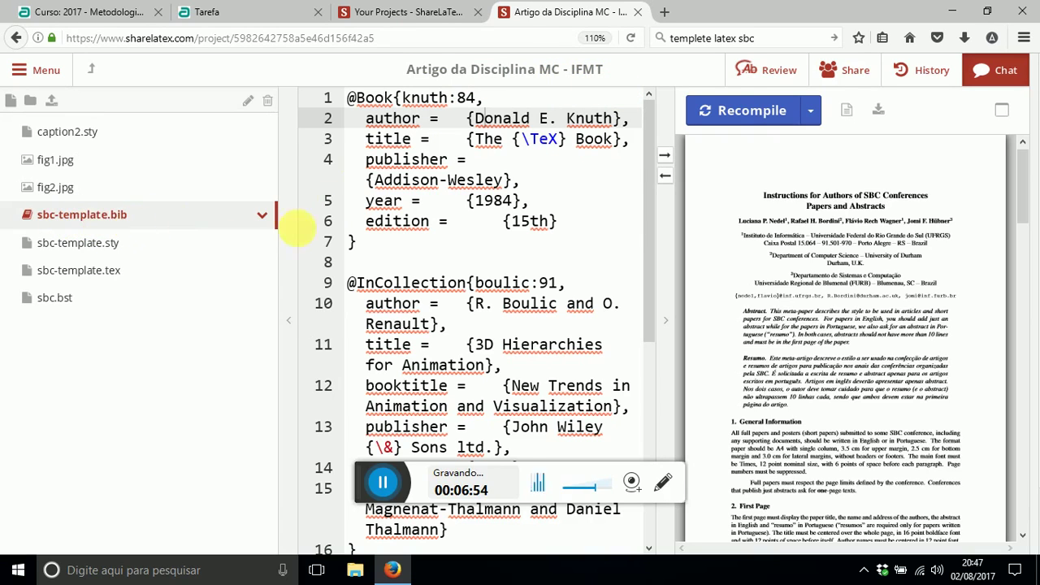
- Inspect the knuth:84 book and boulic:91 collection entries in sbc-template.bib
left_click(364, 201)
left_click(375, 98)
left_click(433, 180)
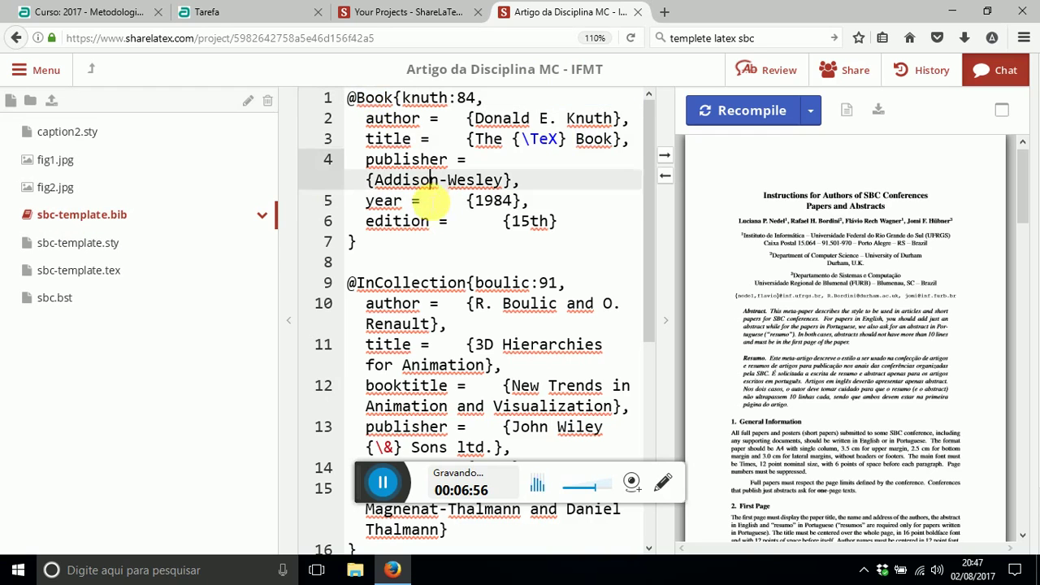
left_click(430, 202)
left_click(431, 262)
left_click(425, 282)
scroll(433, 371, "down", 10)
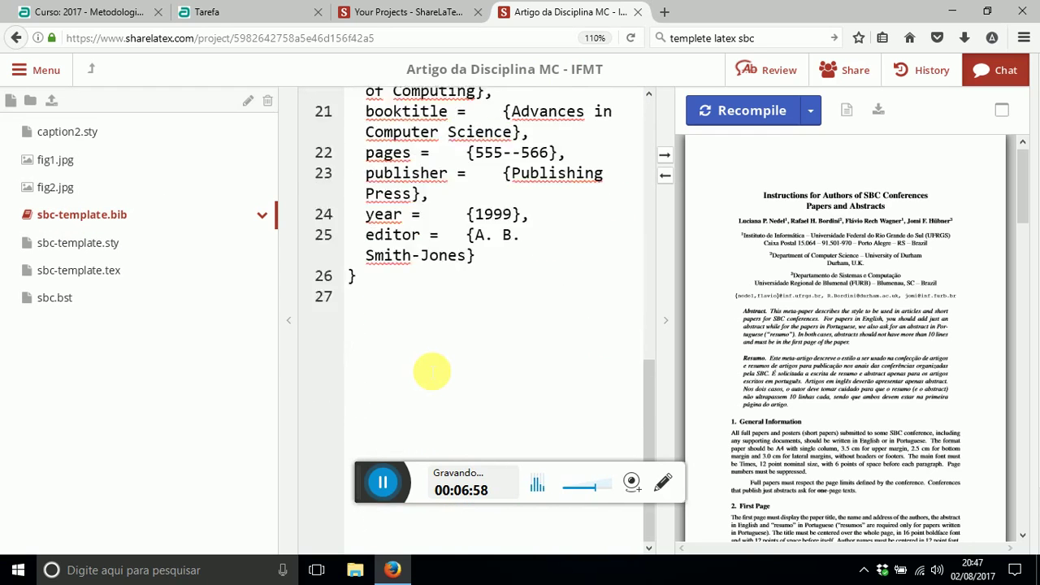
scroll(432, 372, "up", 10)
left_click(445, 180)
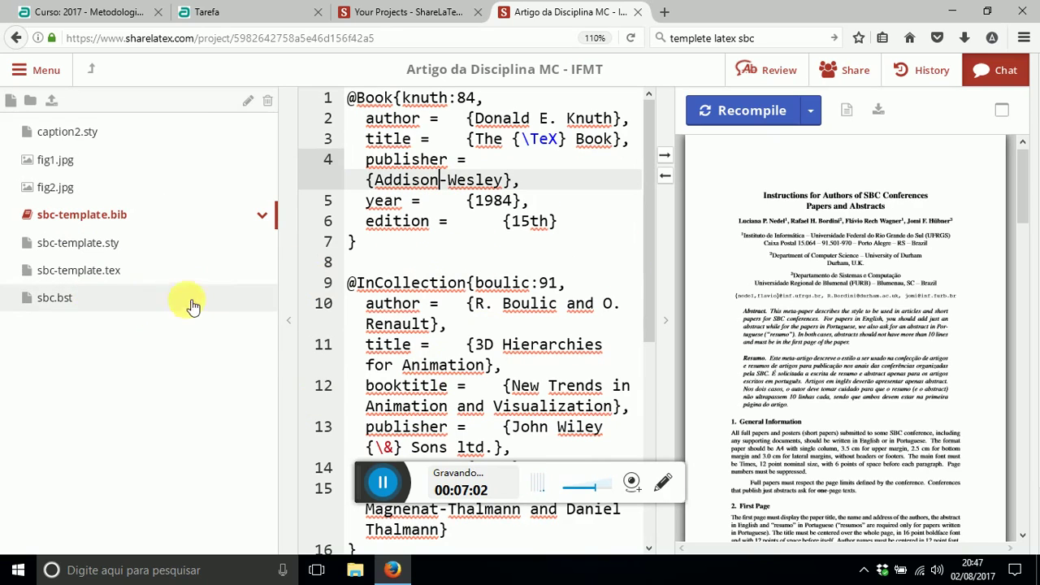
- Open sbc-template.tex at its top, then return to the IFMT 'Curso: 2017' page
left_click(107, 277)
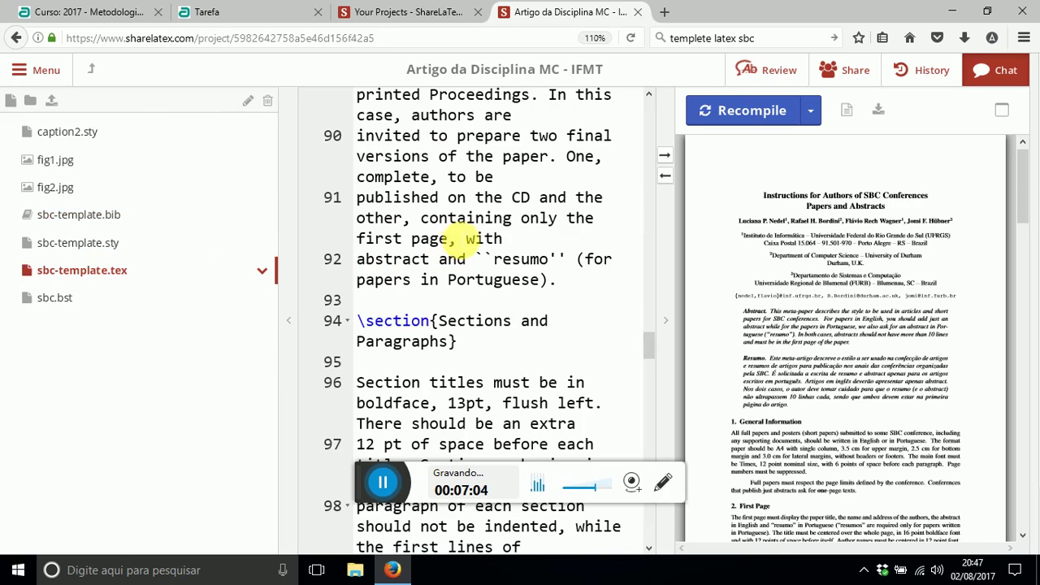
left_click(556, 229)
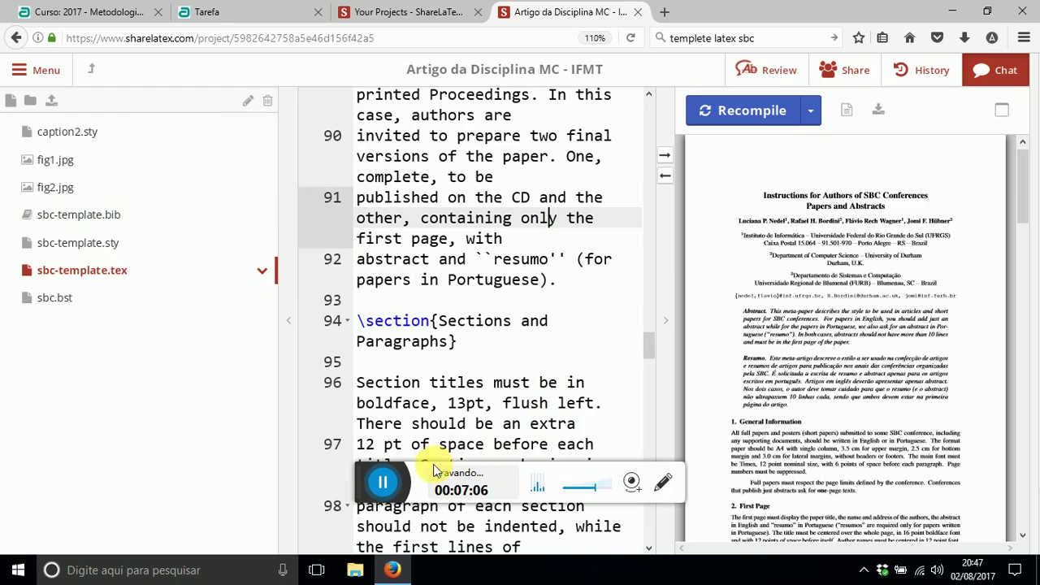
left_click_drag(361, 467, 12, 514)
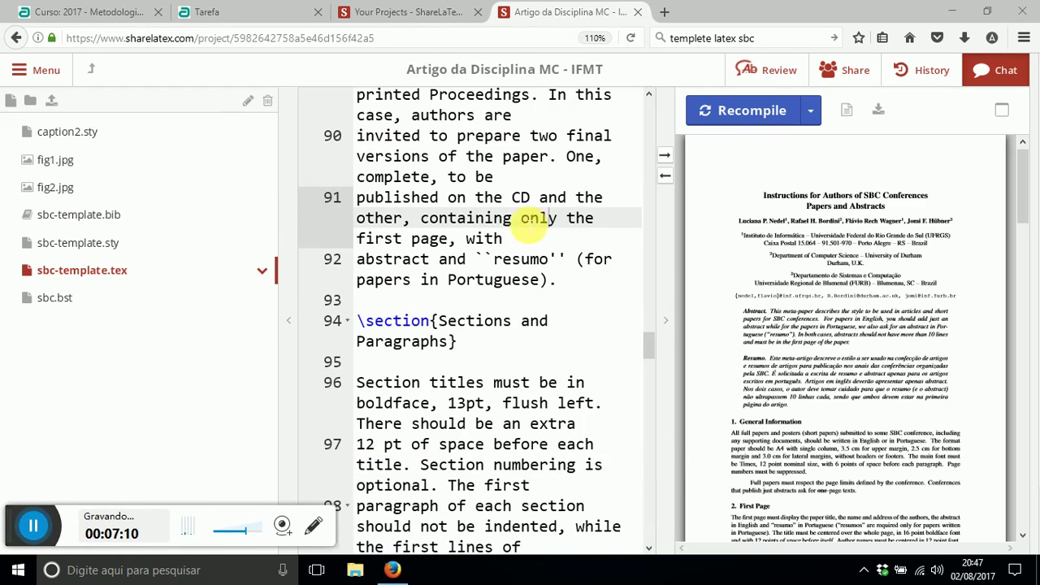
scroll(548, 274, "up", 10)
scroll(566, 351, "up", 20)
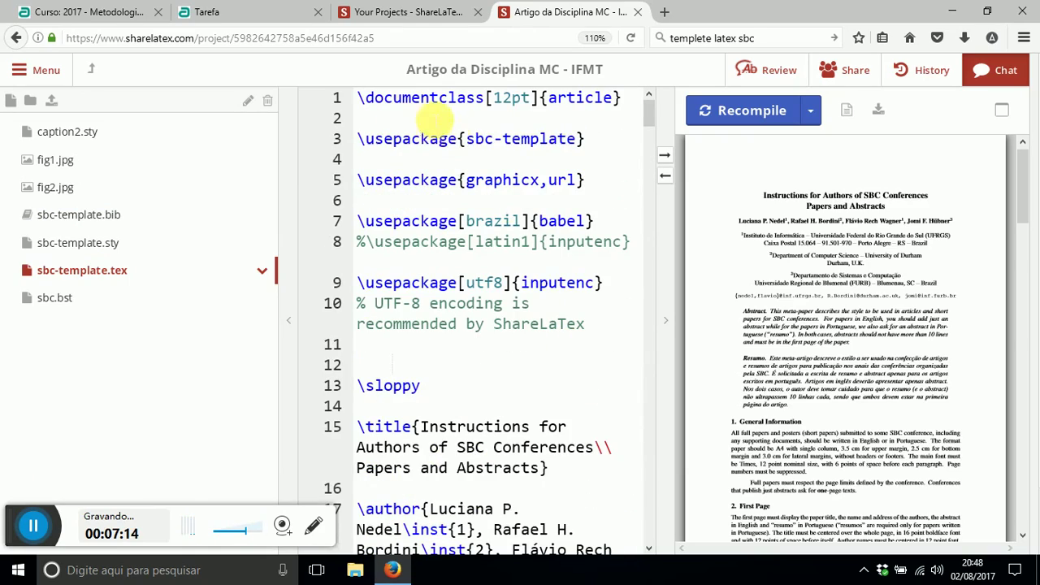
left_click(149, 18)
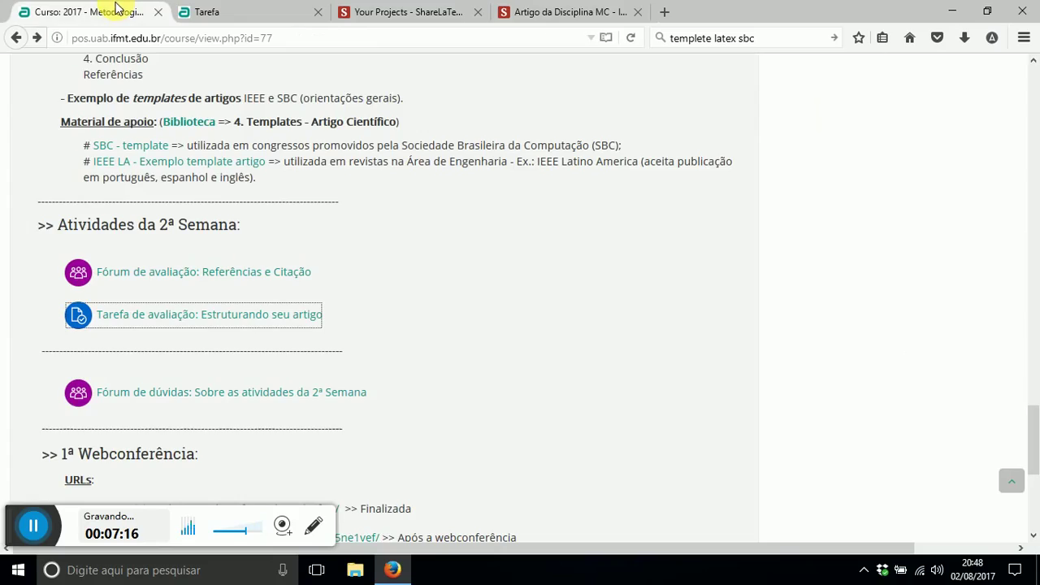
- Open the Tarefa tab and scroll through the Passo 1–5 assignment description
left_click(228, 10)
scroll(302, 352, "down", 3)
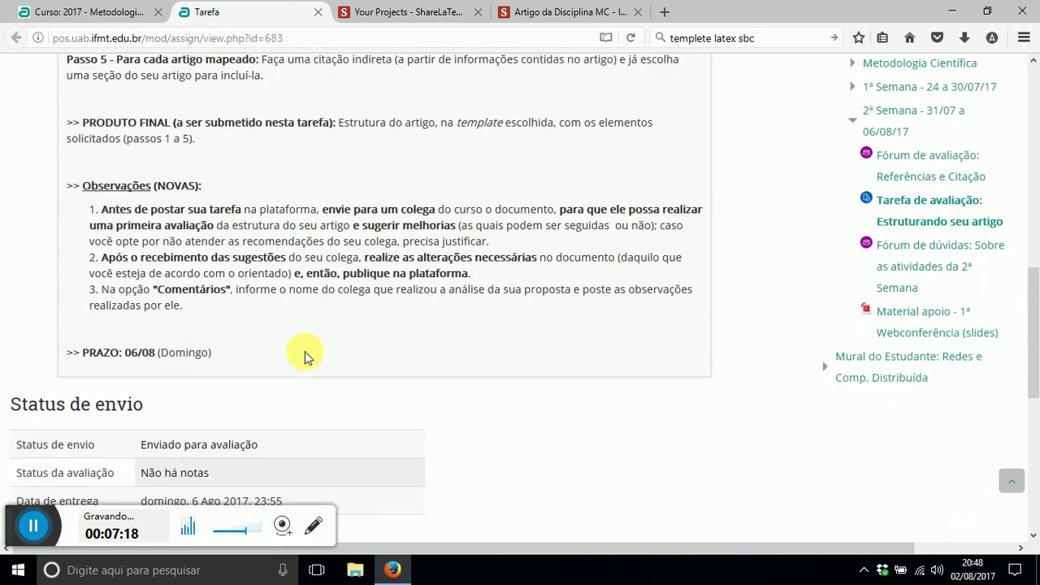
scroll(304, 353, "up", 2)
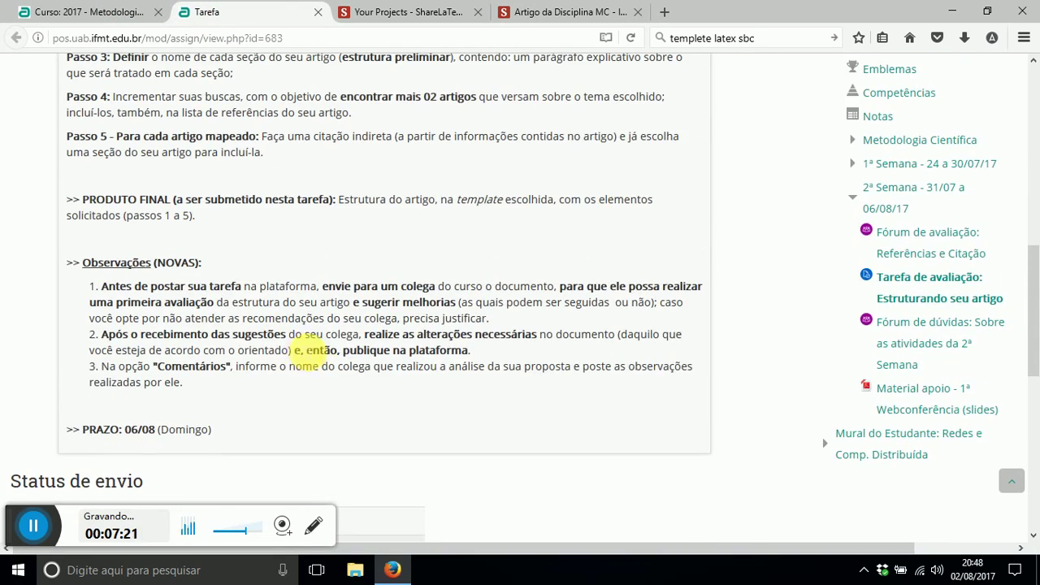
scroll(197, 337, "up", 1)
scroll(195, 337, "up", 3)
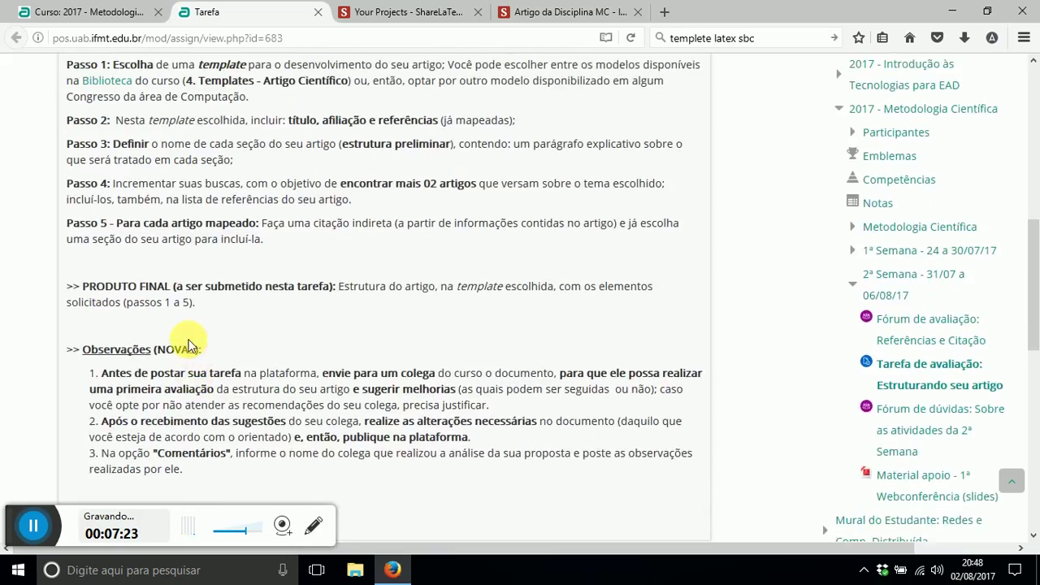
scroll(291, 239, "up", 2)
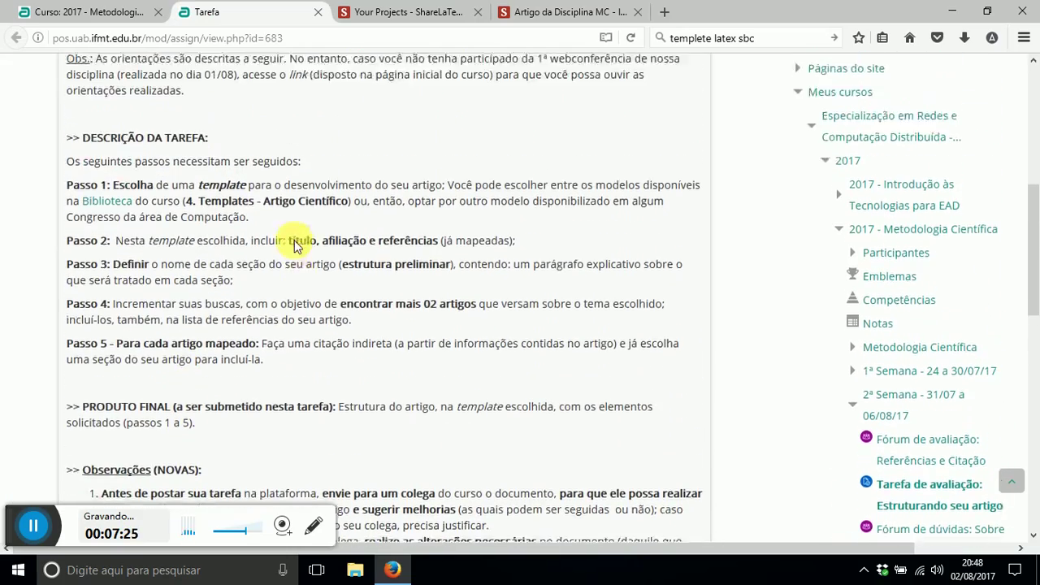
scroll(301, 350, "down", 2)
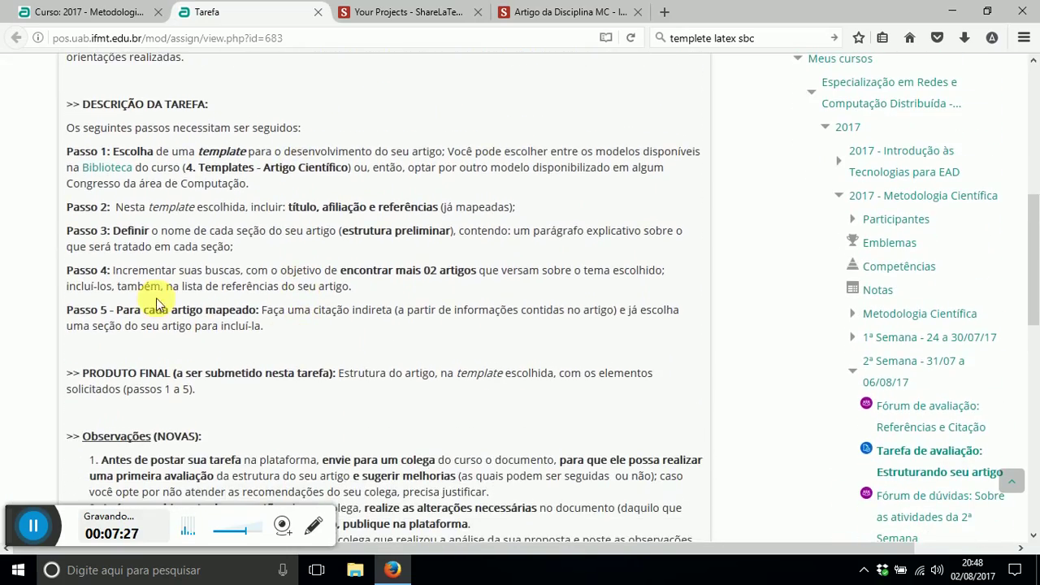
scroll(251, 239, "down", 3)
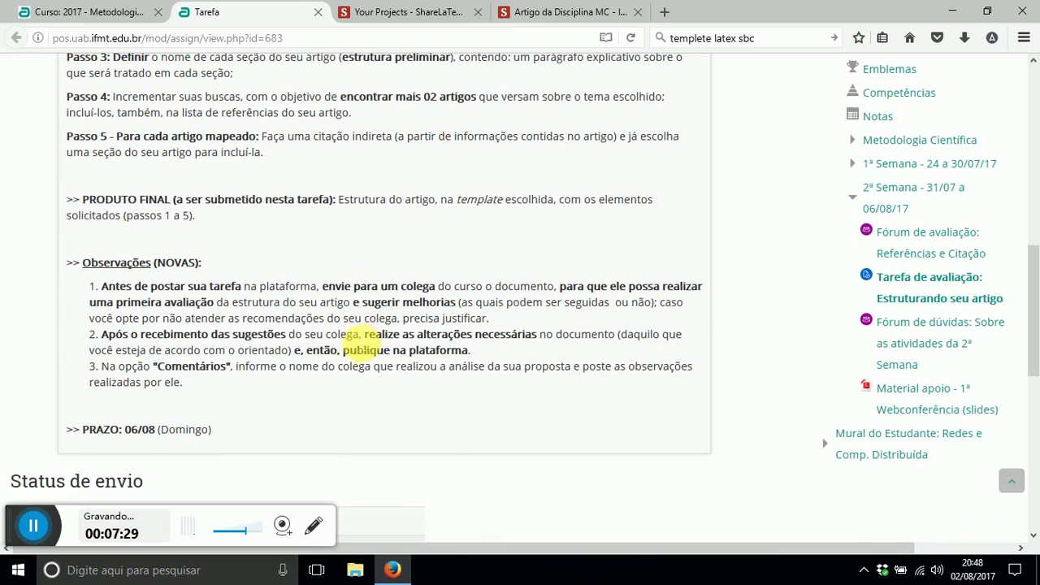
scroll(221, 332, "down", 3)
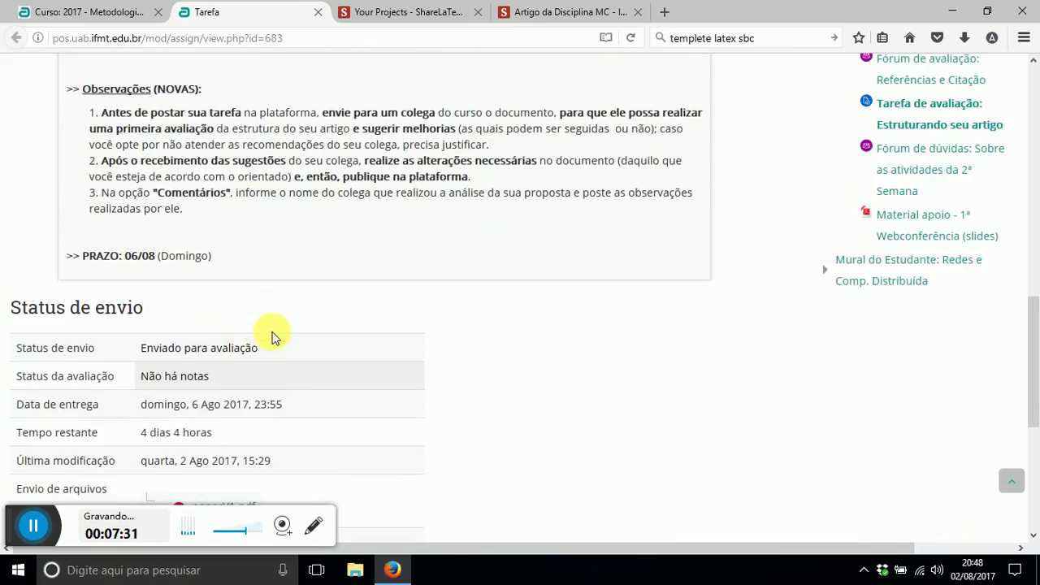
scroll(271, 336, "down", 3)
scroll(272, 337, "up", 8)
scroll(273, 337, "up", 2)
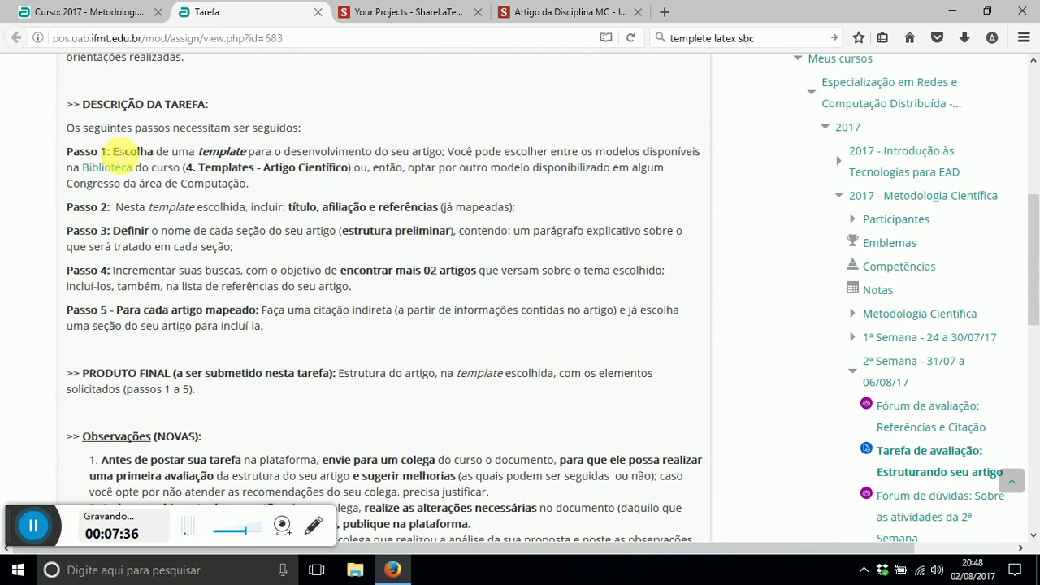
- Highlight the template choice and título, afiliação e referências requirements, then return to ShareLaTeX
left_click_drag(200, 152, 349, 152)
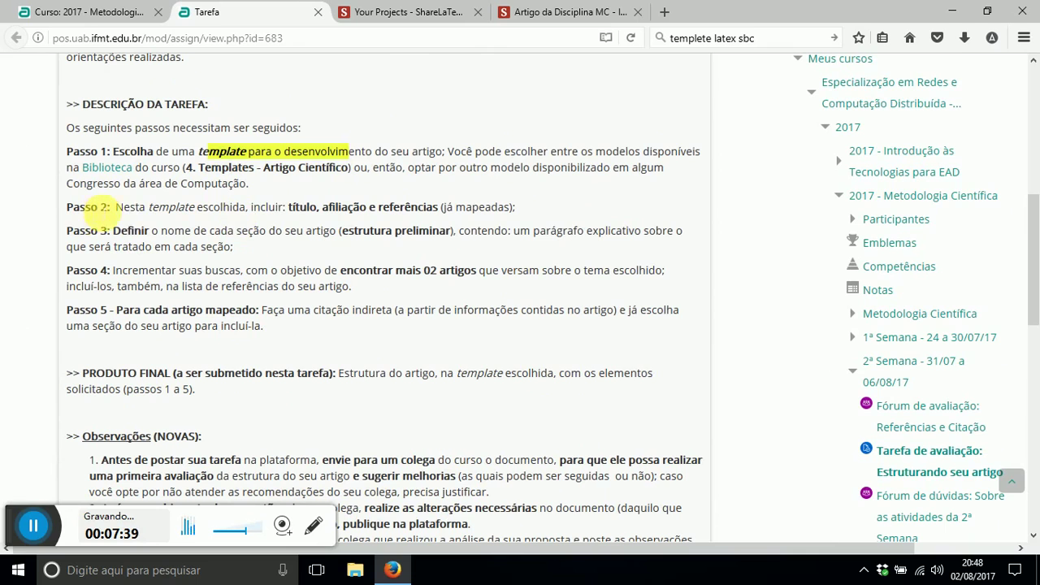
left_click_drag(299, 209, 443, 208)
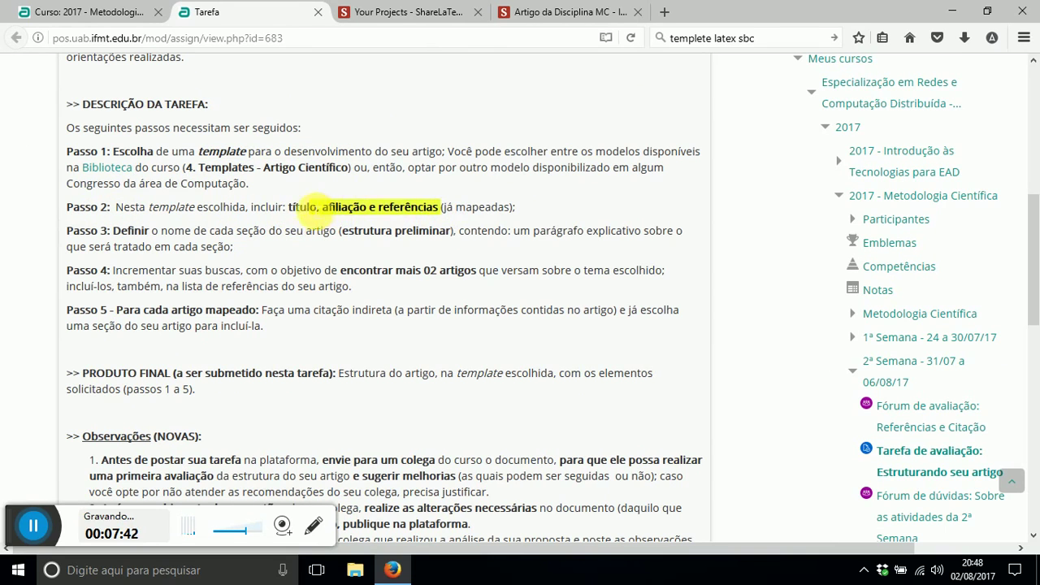
mouse_move(292, 208)
left_mouse_down()
mouse_move(418, 209)
mouse_move(411, 213)
left_mouse_up()
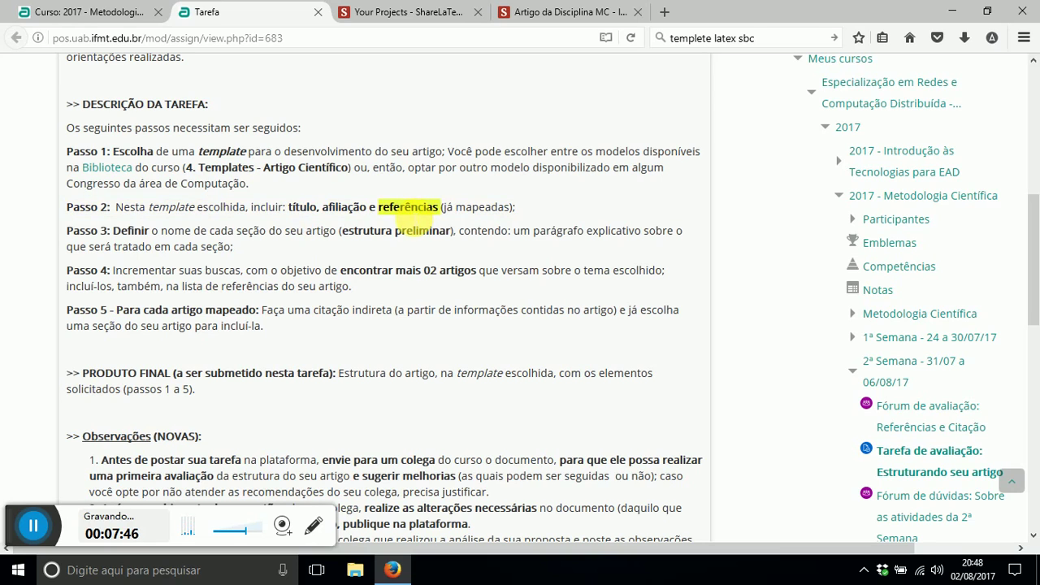
mouse_move(410, 218)
left_mouse_down()
mouse_move(298, 205)
mouse_move(363, 204)
left_mouse_up()
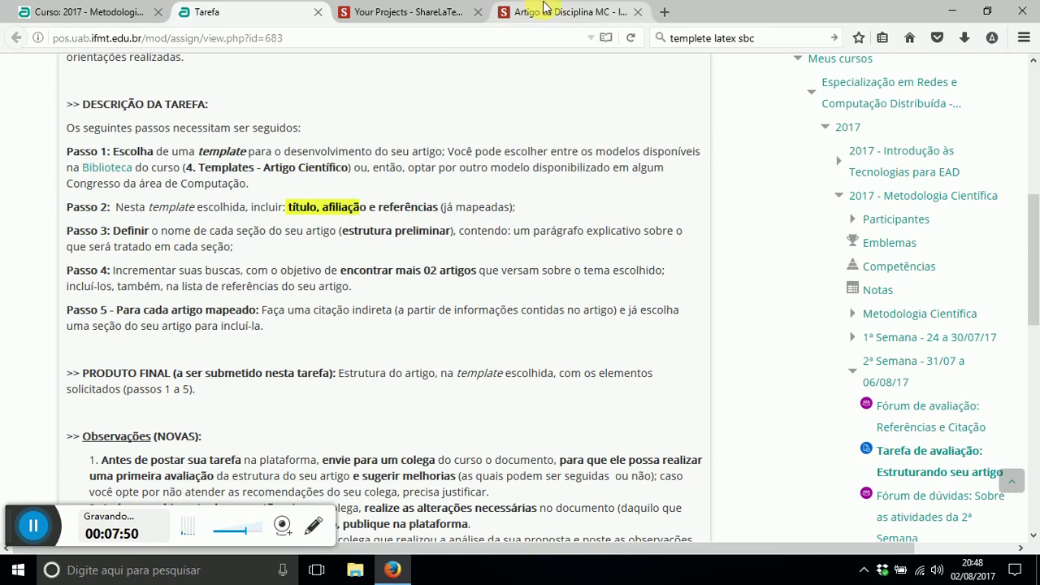
left_click(532, 12)
- Replace the template title on line 15 with 'Meu título do artigo do IFMT' and recompile
scroll(544, 211, "down", 4)
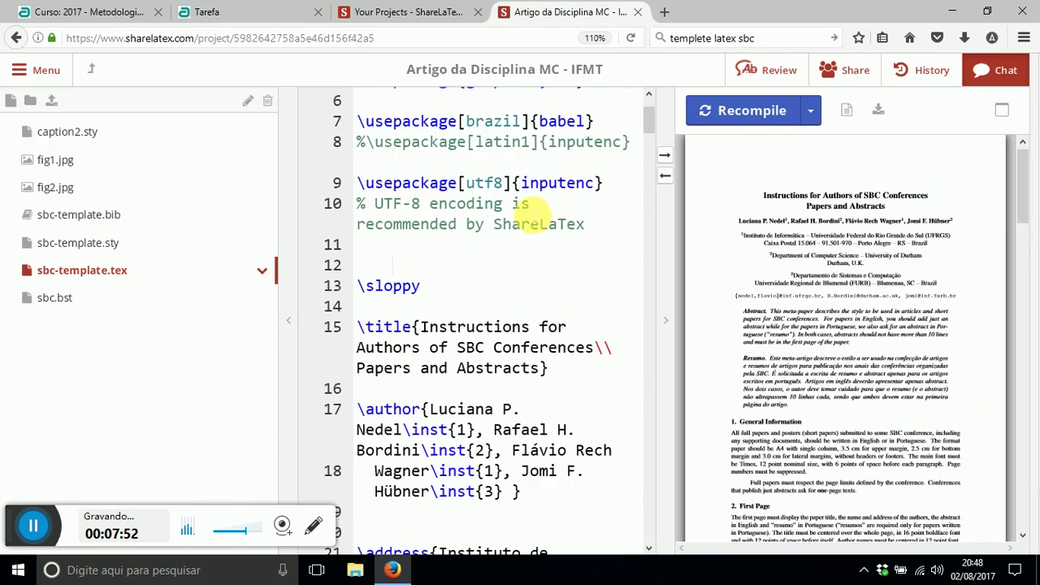
left_click(470, 235)
scroll(470, 244, "down", 2)
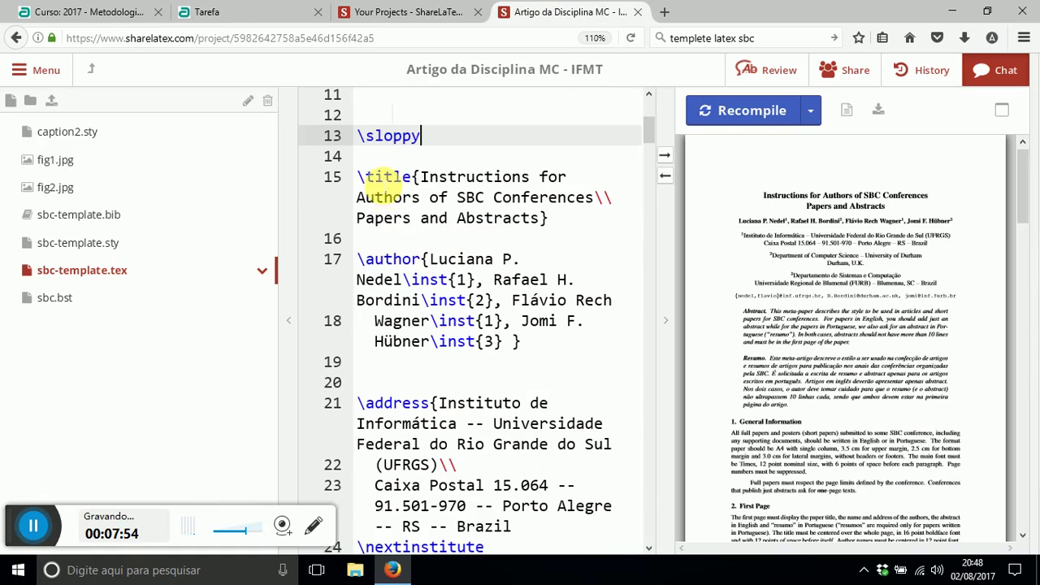
double_click(378, 181)
left_click_drag(420, 178, 540, 217)
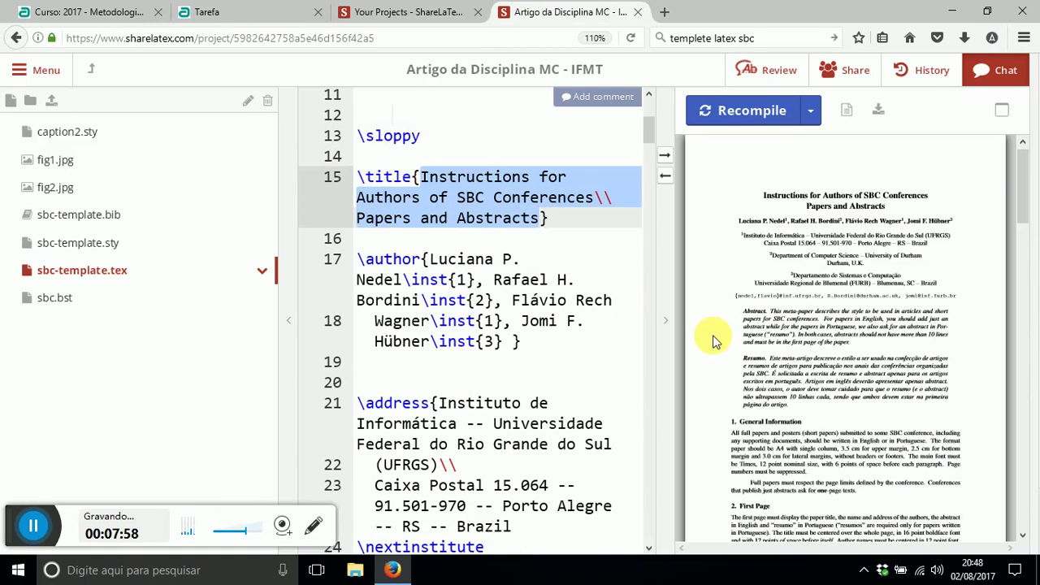
type("Me")
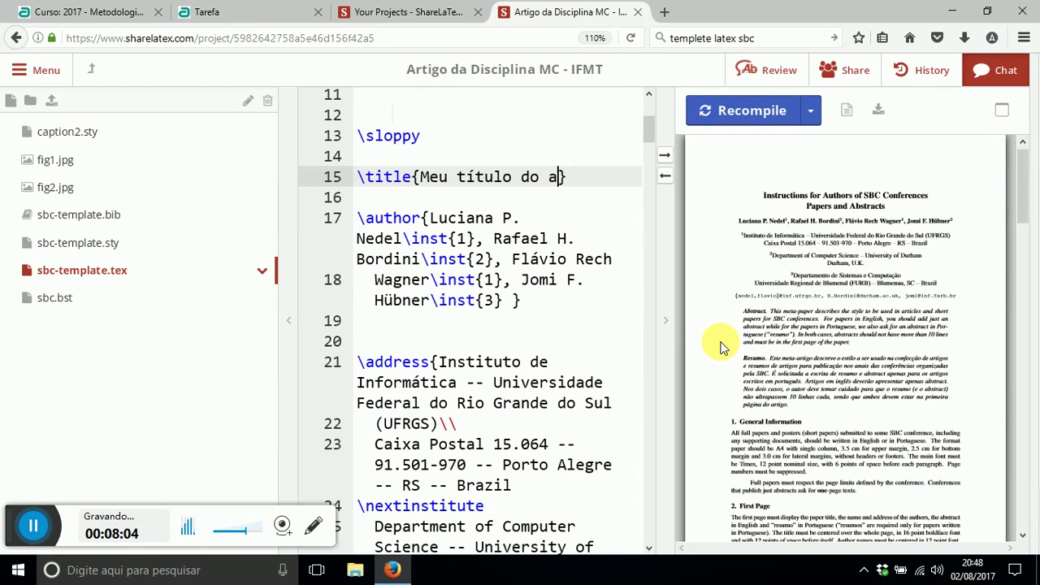
type("u título do artigo do IFMT")
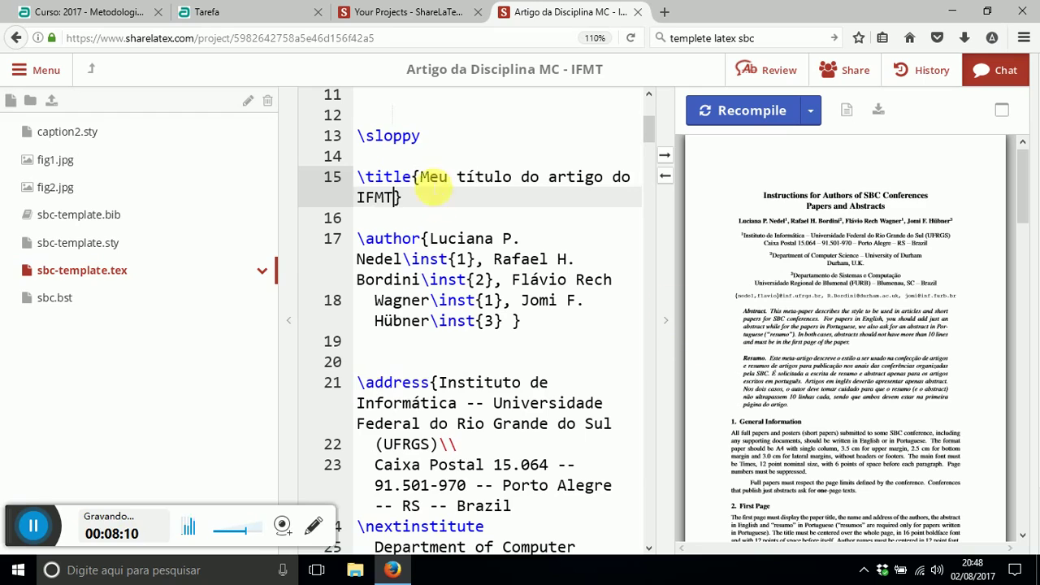
left_click(750, 121)
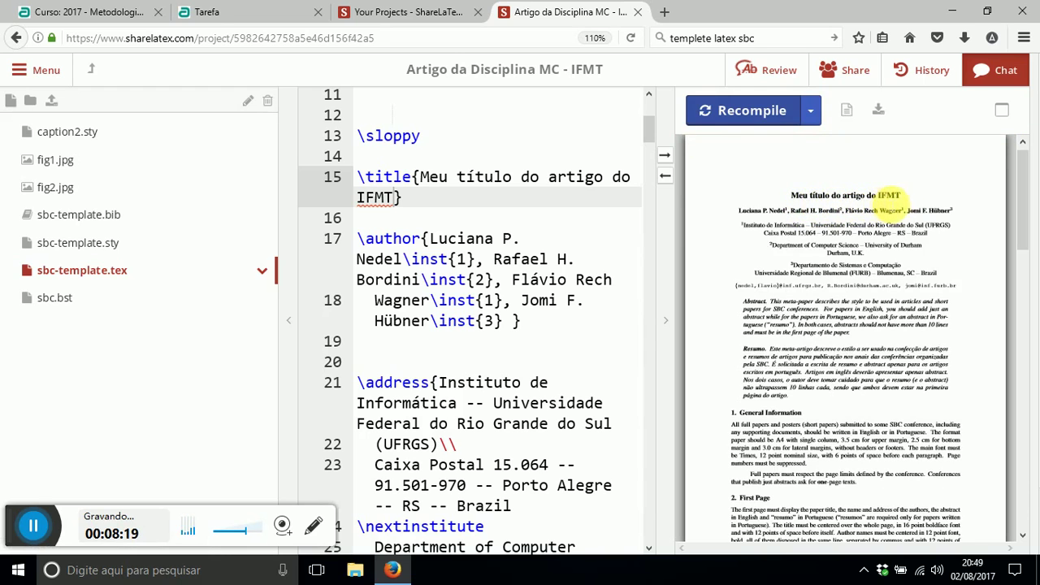
- Delete every author after the first from the \author{} list
left_click_drag(420, 176, 398, 197)
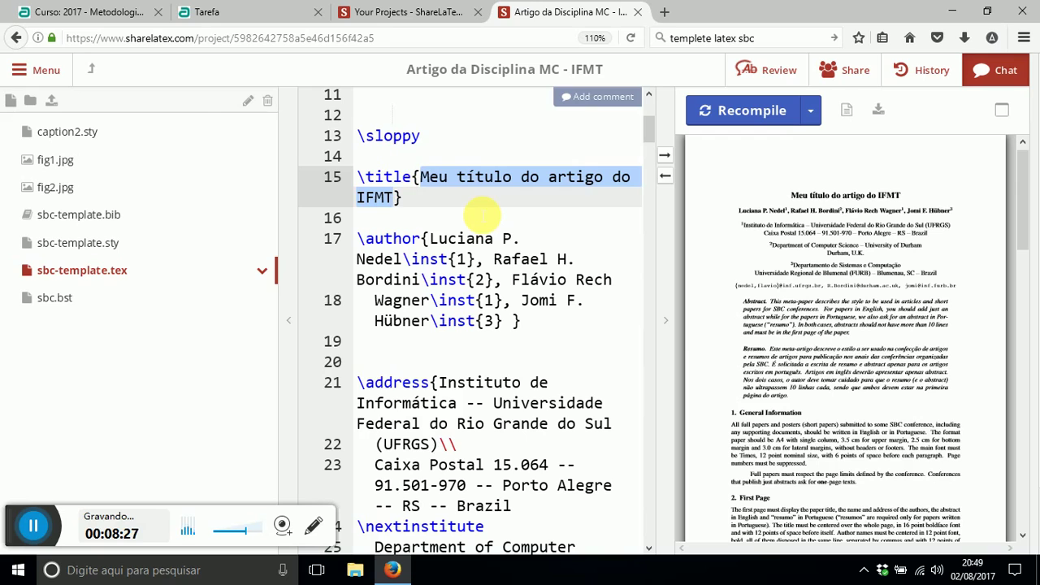
scroll(483, 213, "down", 1)
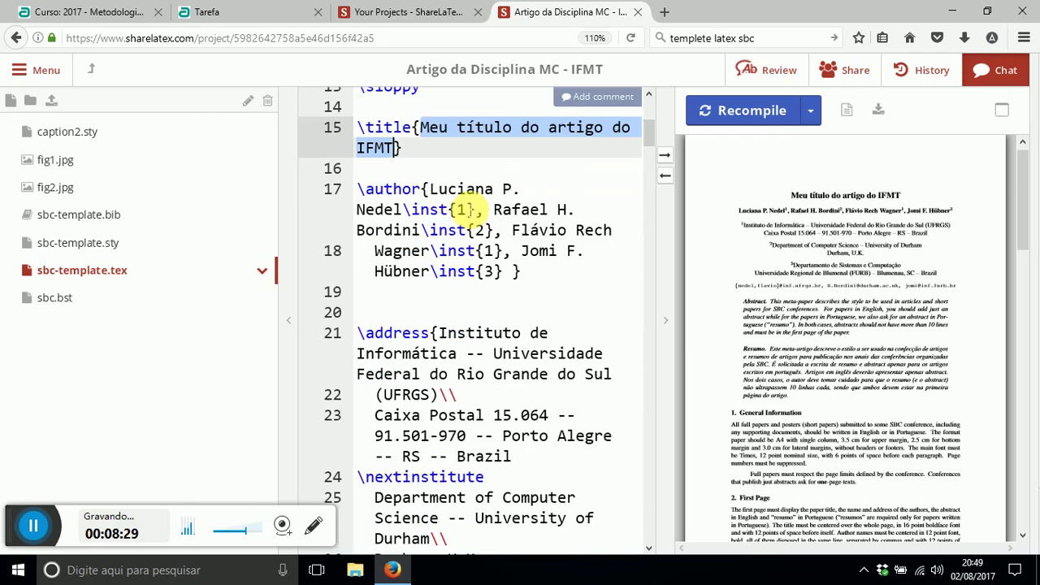
left_click_drag(357, 189, 419, 188)
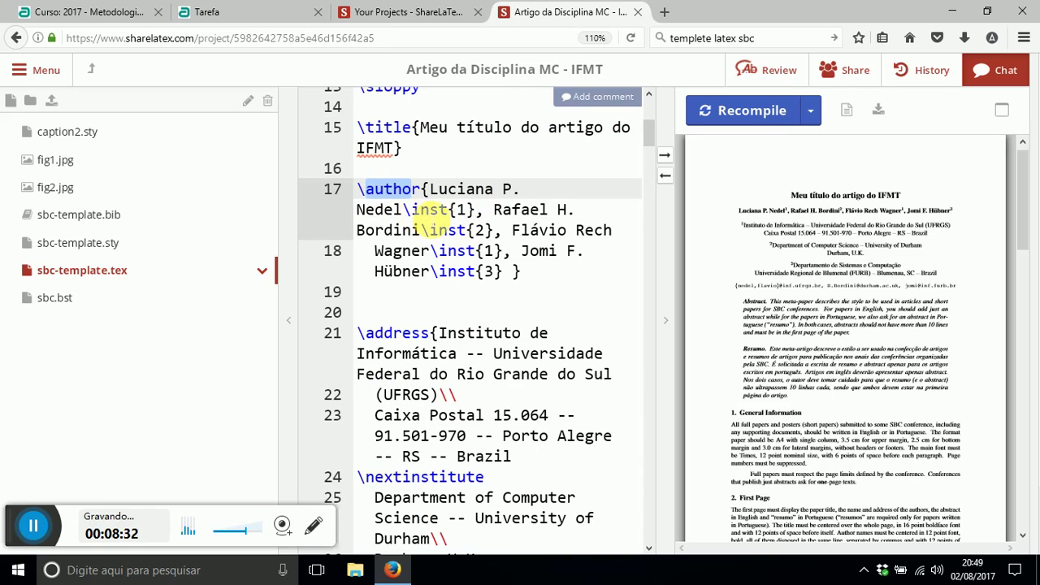
left_click(434, 220)
triple_click(443, 230)
double_click(456, 250)
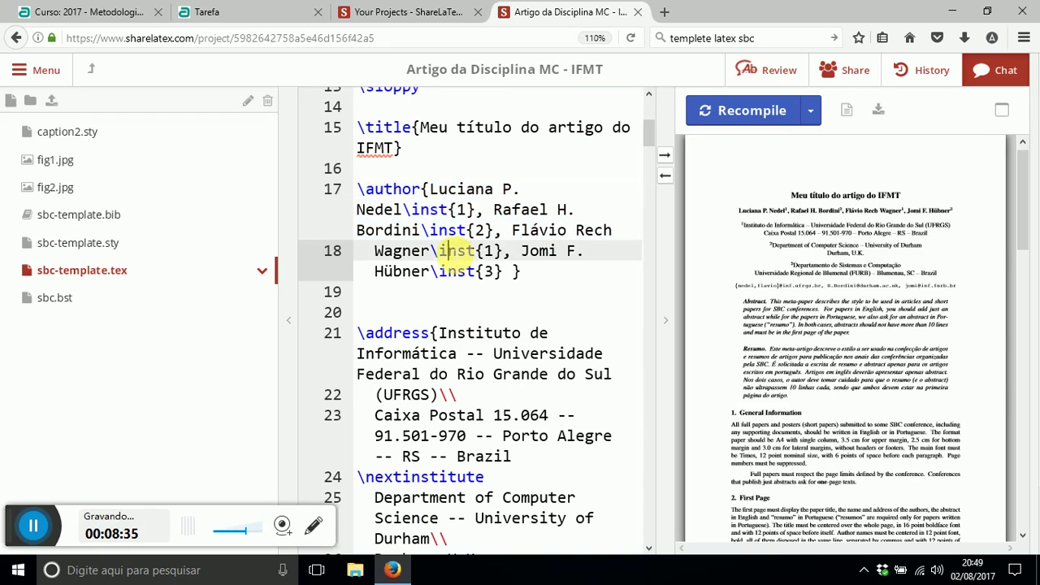
double_click(457, 272)
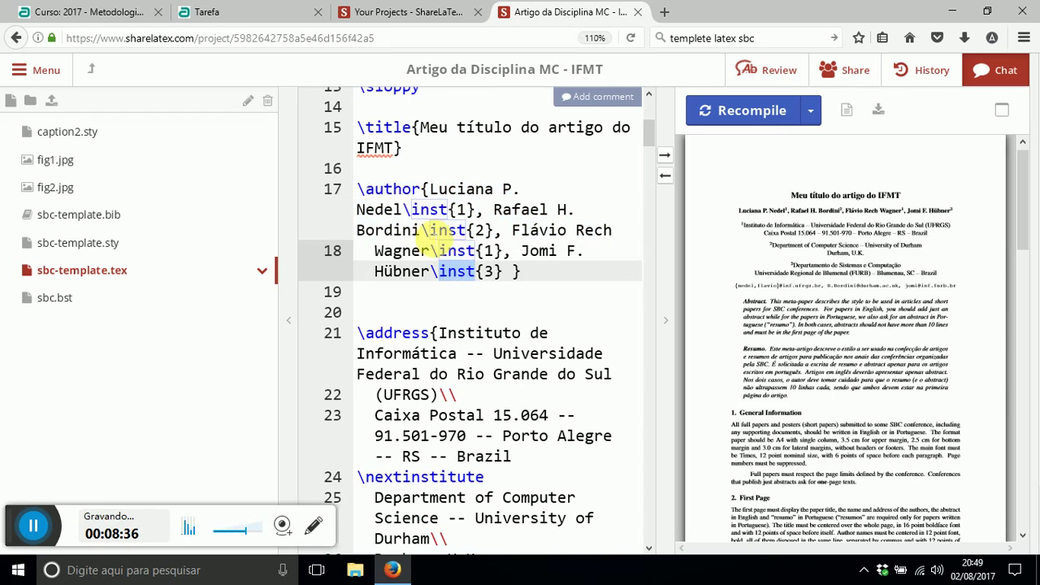
left_click_drag(429, 190, 404, 210)
left_click_drag(494, 210, 420, 231)
left_click_drag(512, 230, 430, 251)
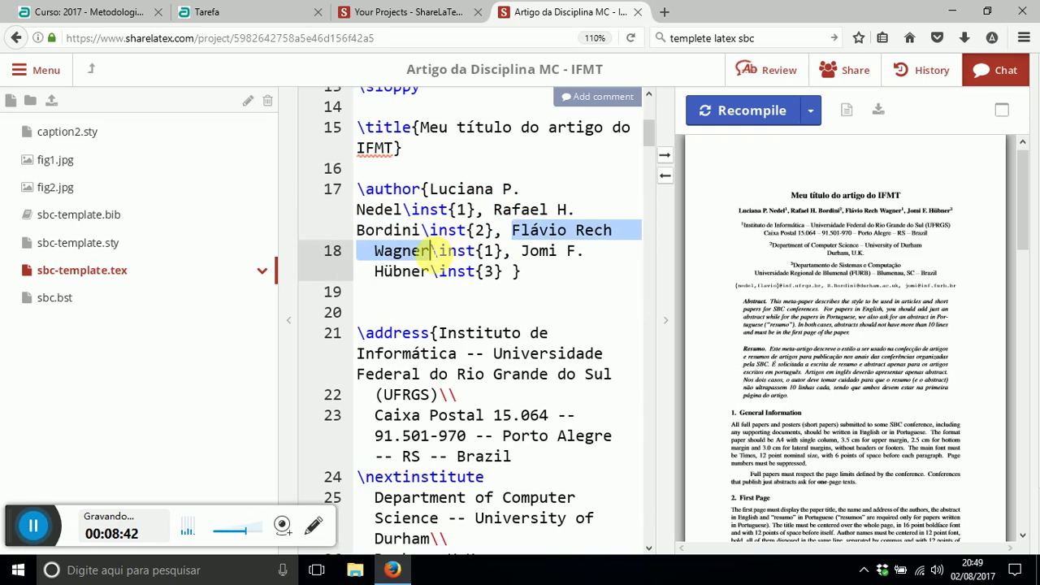
left_click_drag(522, 251, 485, 209)
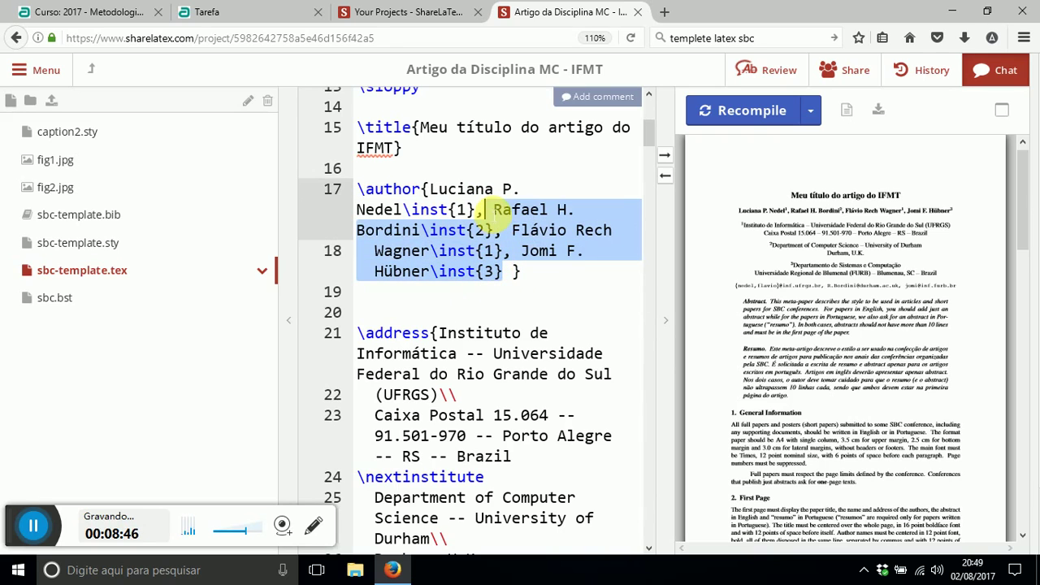
key("BackSpace")
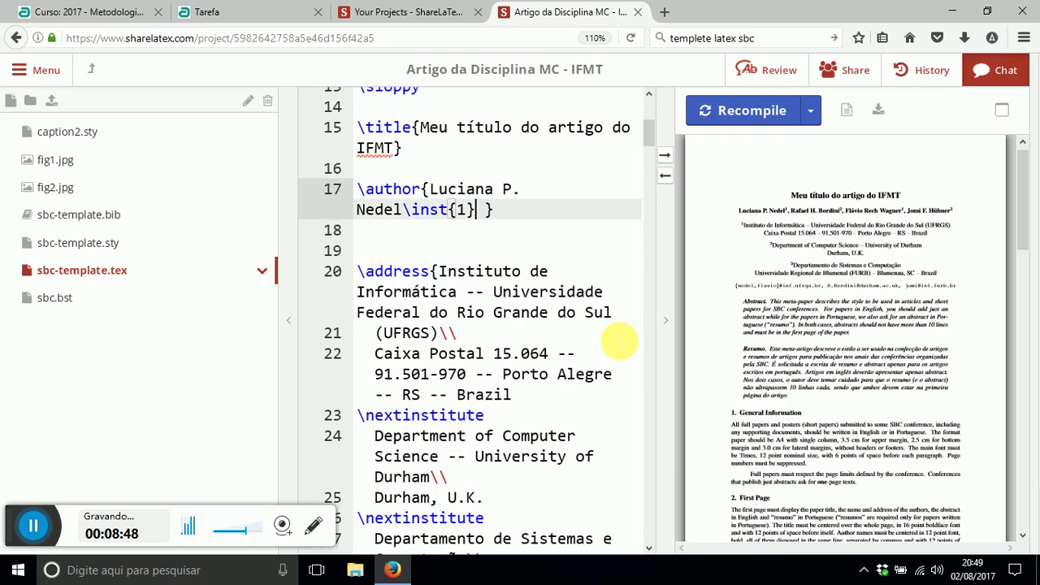
- Overwrite the remaining author's name with the author's own full name, keep \inst{1}, and recompile
left_click_drag(430, 188, 403, 210)
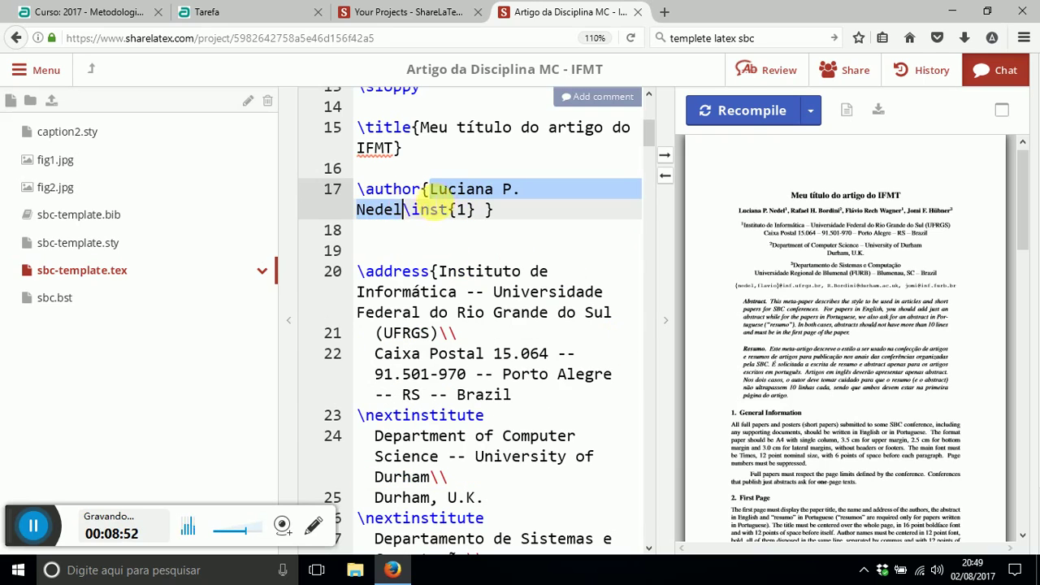
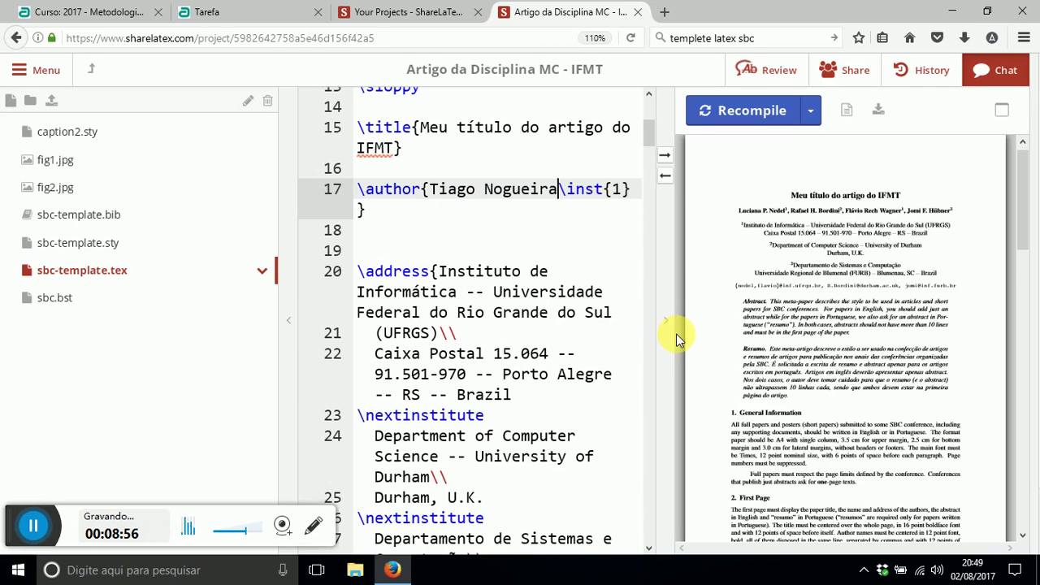
double_click(616, 192)
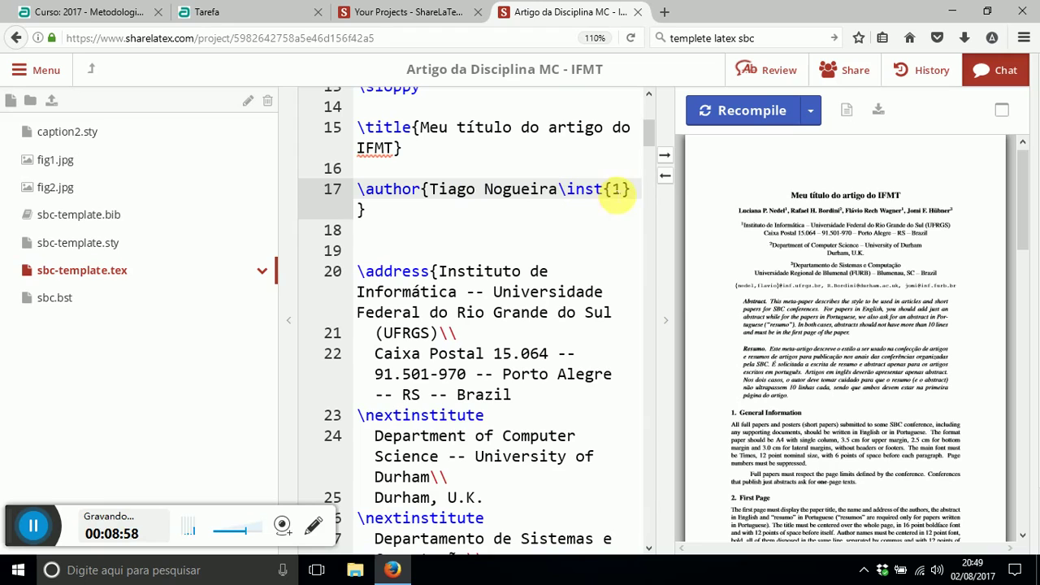
left_click_drag(632, 192, 602, 191)
left_click(562, 192)
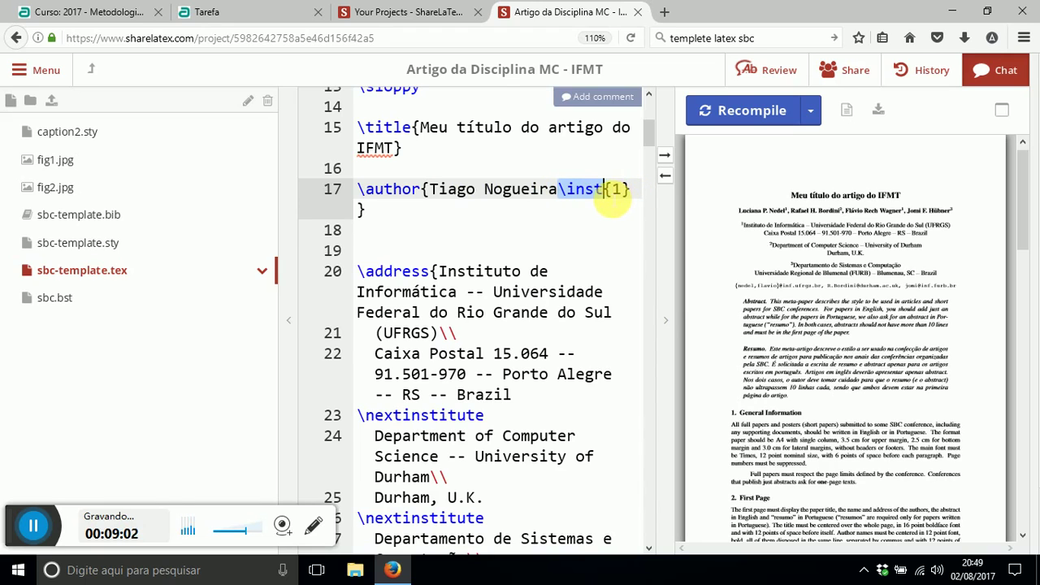
left_click(720, 111)
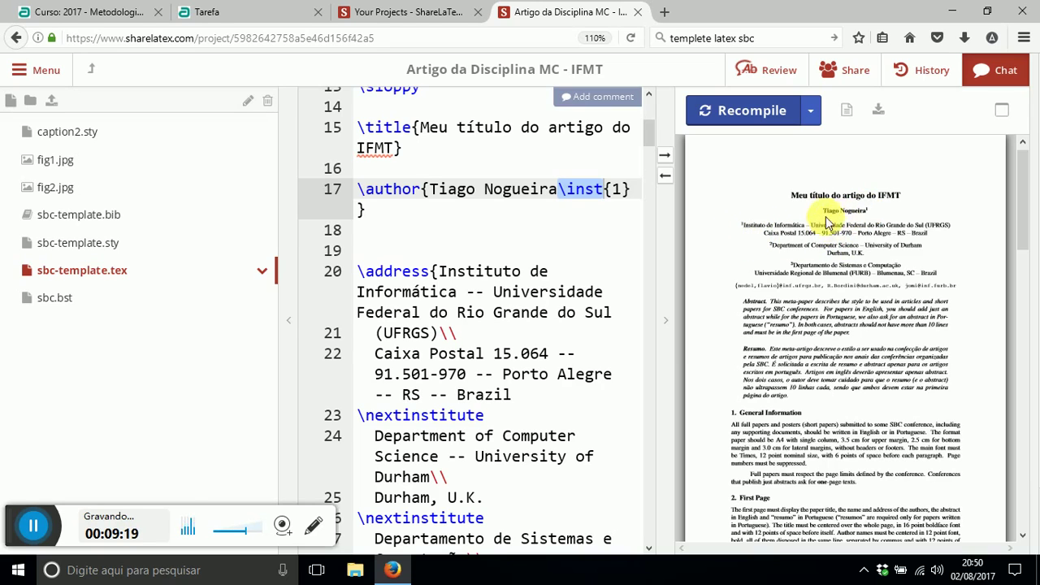
left_click(452, 252)
- Replace the first institution name with 'Departamento de Ensino a Distância' followed by a \\ break
scroll(452, 198, "down", 2)
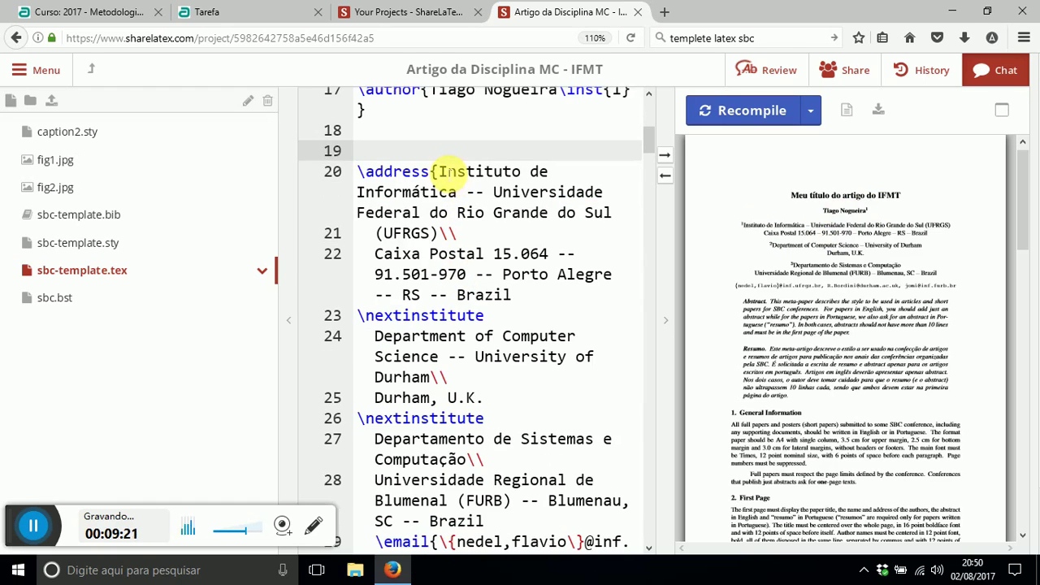
left_click_drag(439, 171, 456, 194)
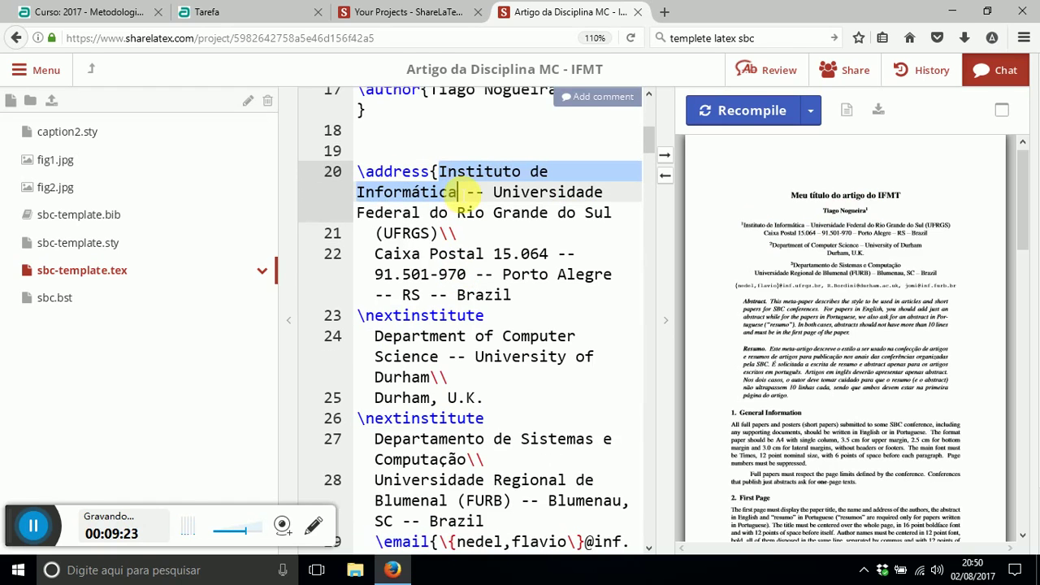
type("Departame")
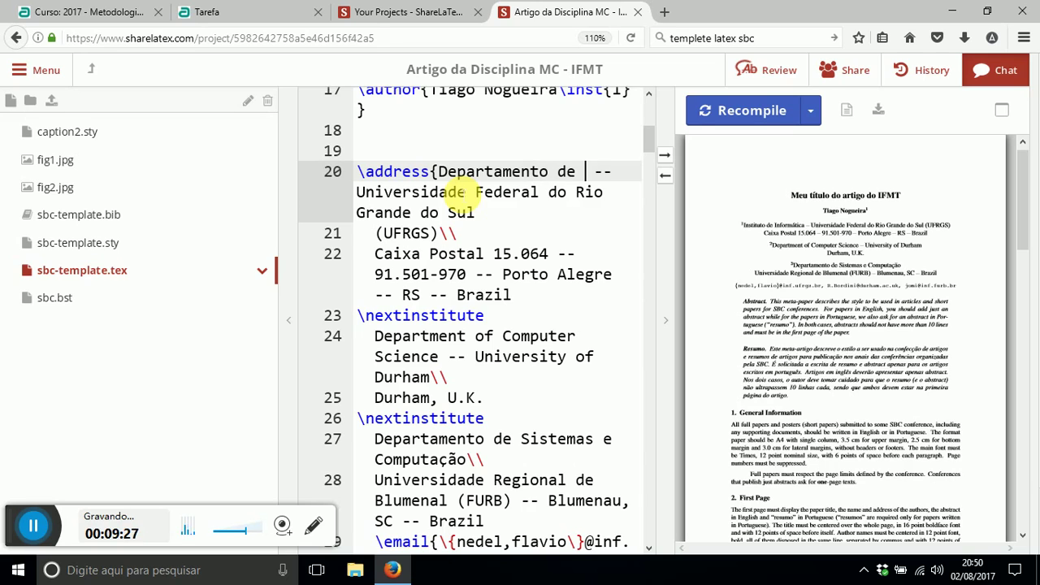
type("nto de Ensino a ")
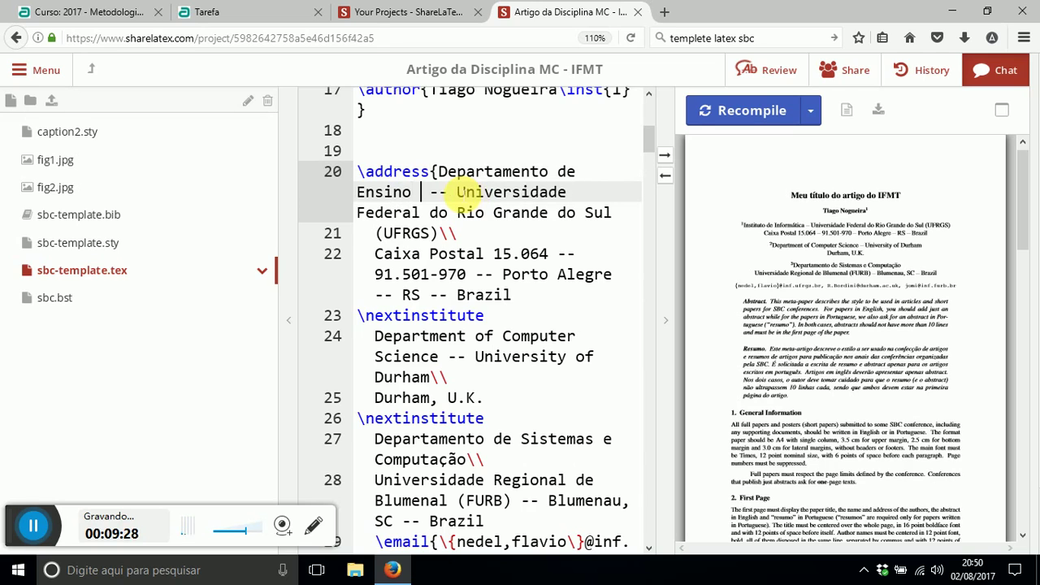
type("Dist")
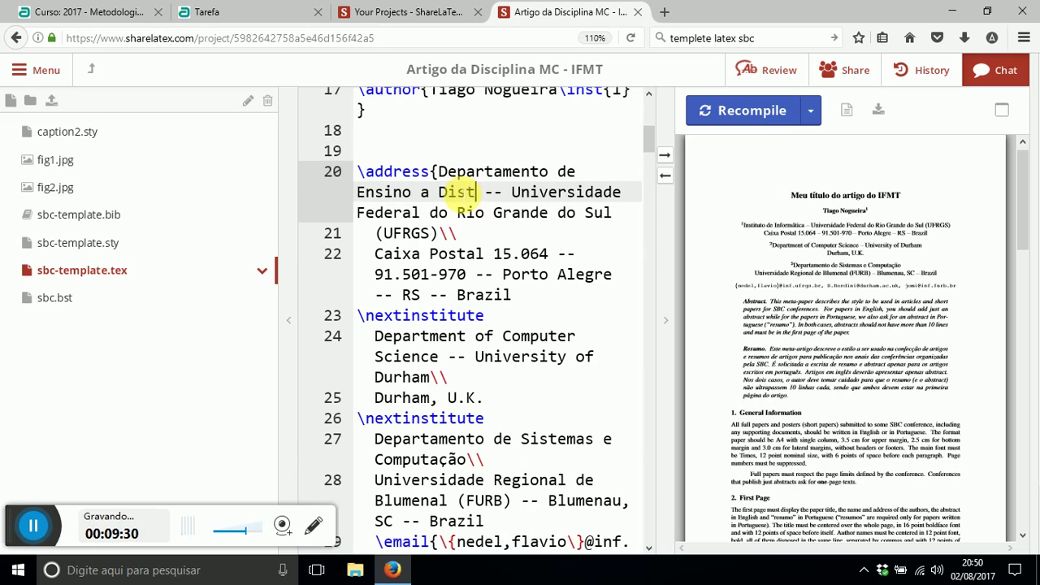
type("ânc")
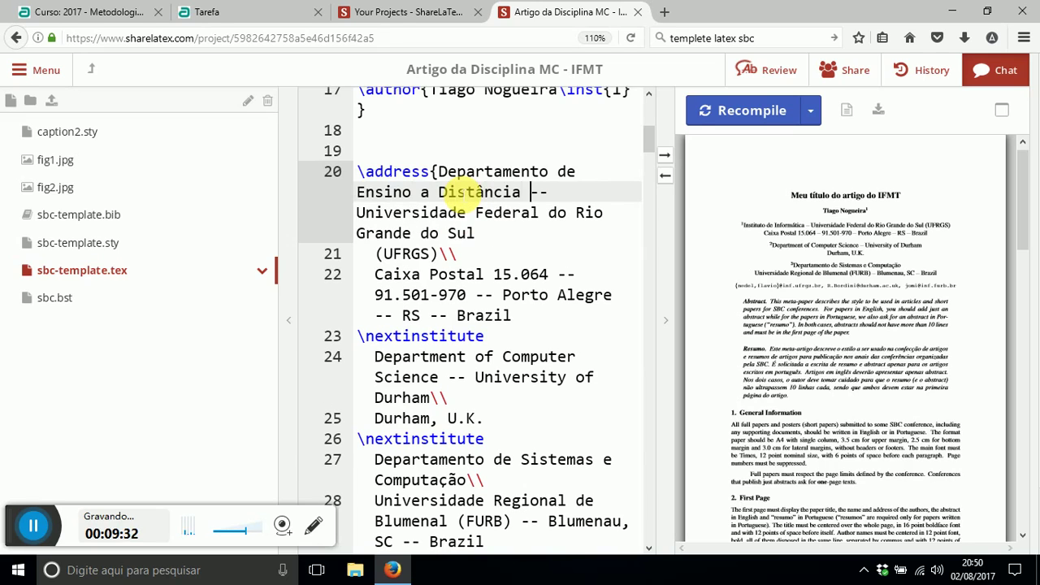
type("ia")
key("shift+Right")
key("shift+Right")
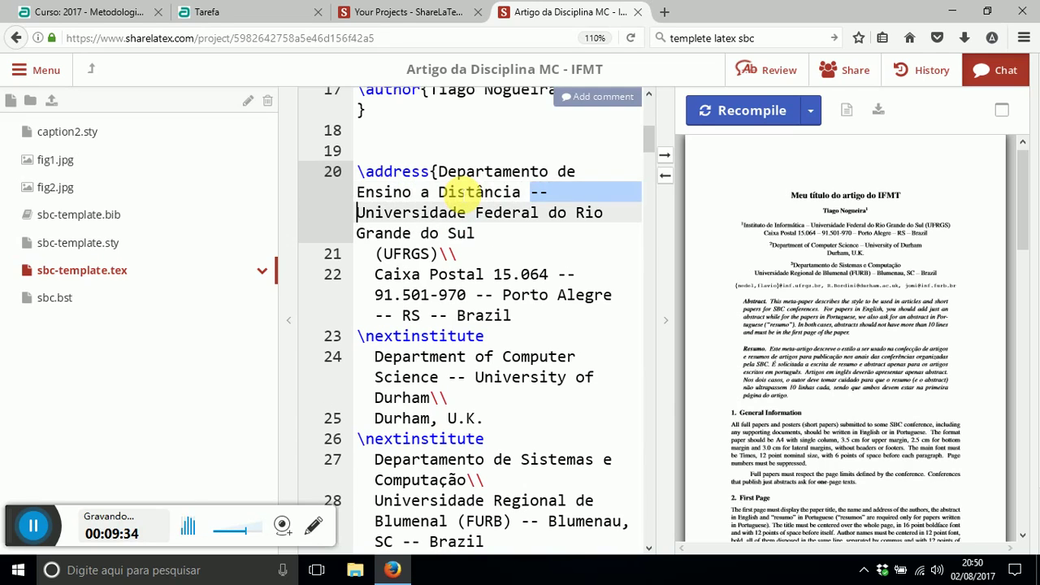
type("\\\\")
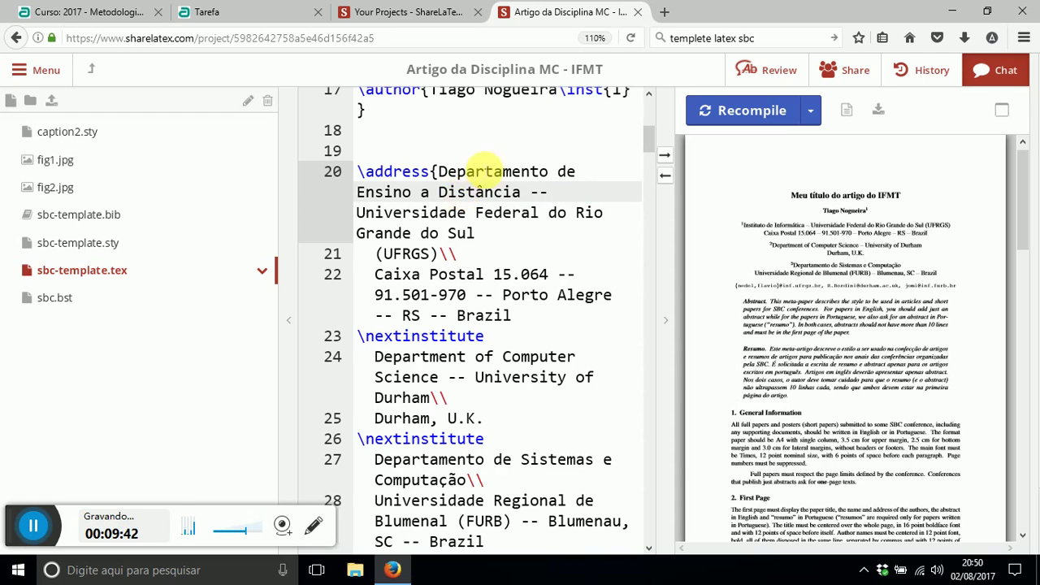
- Replace the UFRGS name with 'Instituto Federal de Educação, Ciência e Tecnologia de Mato Grosso (IFMT)' and recompile
left_click_drag(359, 213, 433, 253)
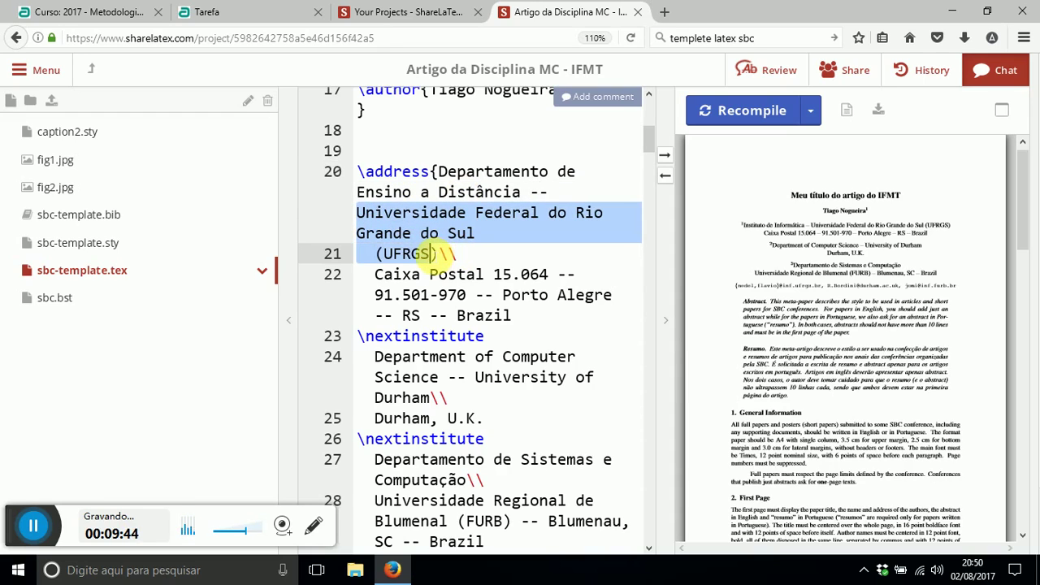
type("In")
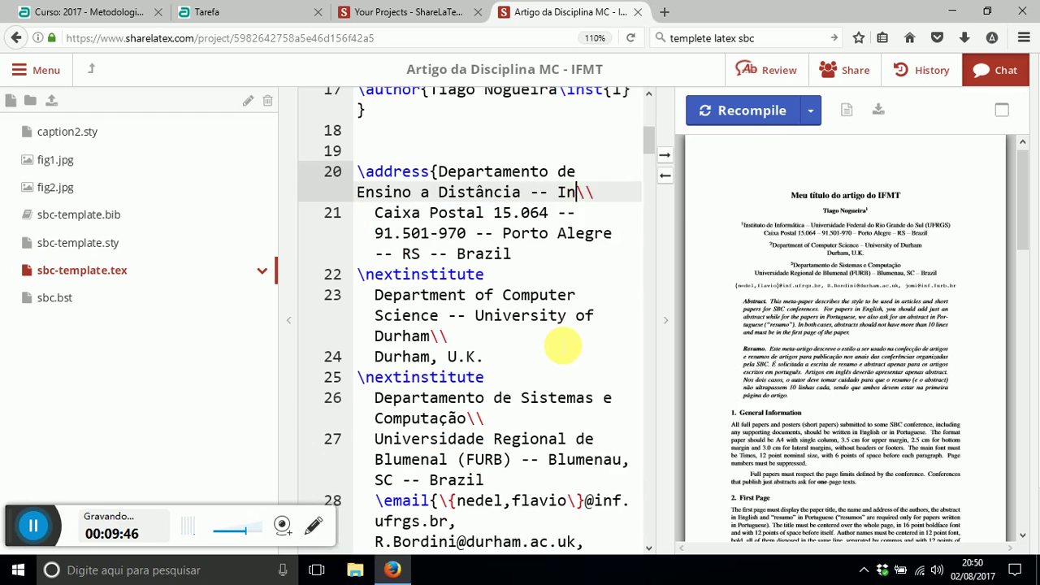
type("stituto Federal de Educa")
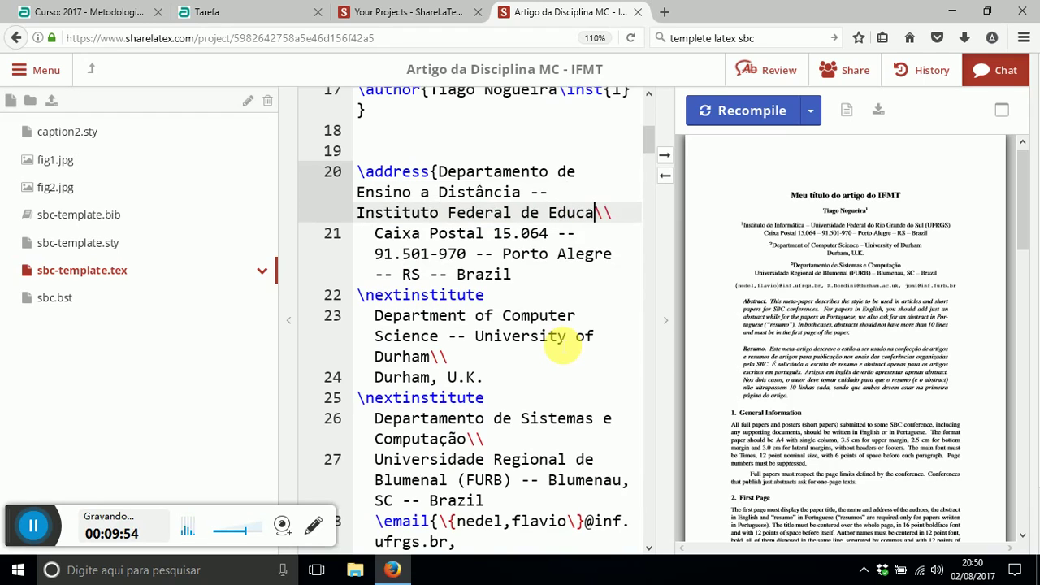
type("o, Ciência e Tecnologia de Mat")
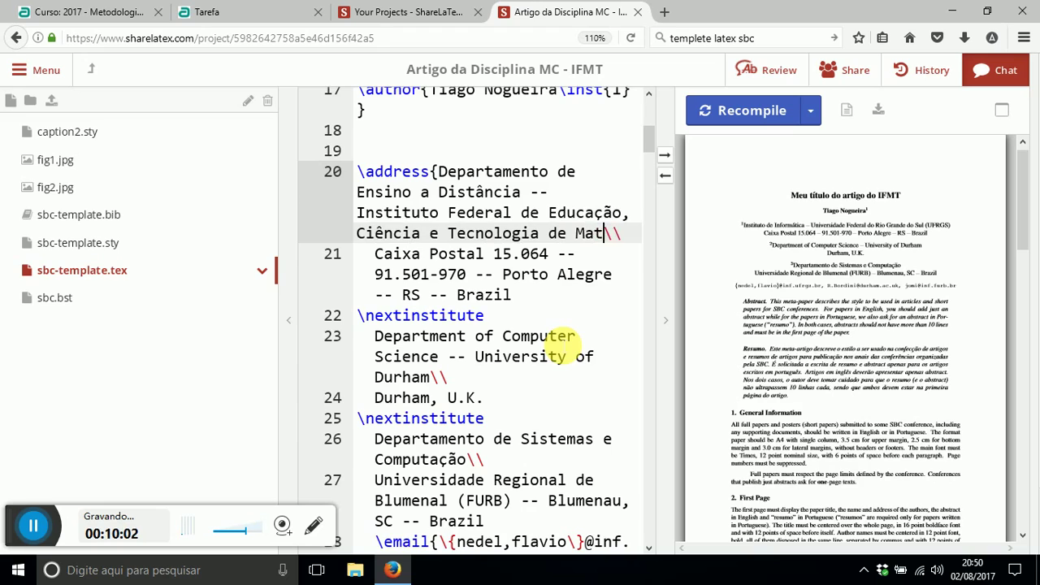
type("o Grosso (IFMT")
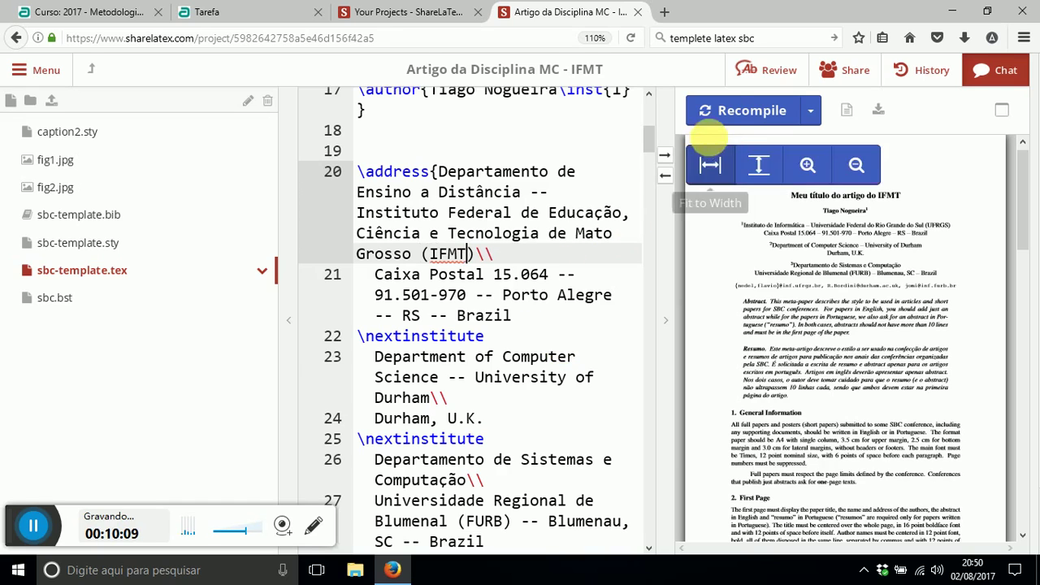
left_click(734, 110)
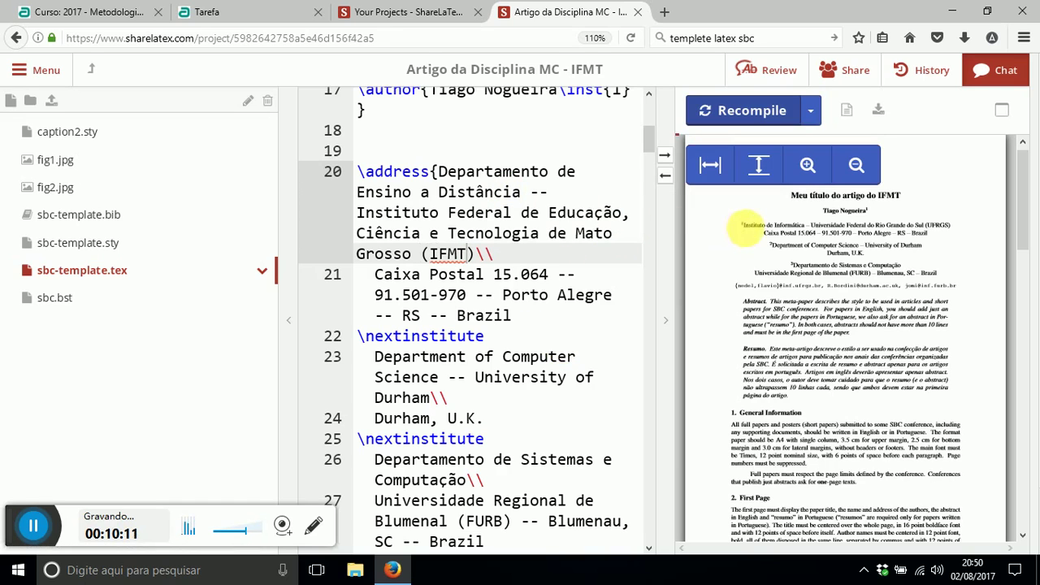
- Turn the dash after Distância into a \\ line break and recompile
left_click_drag(439, 171, 475, 254)
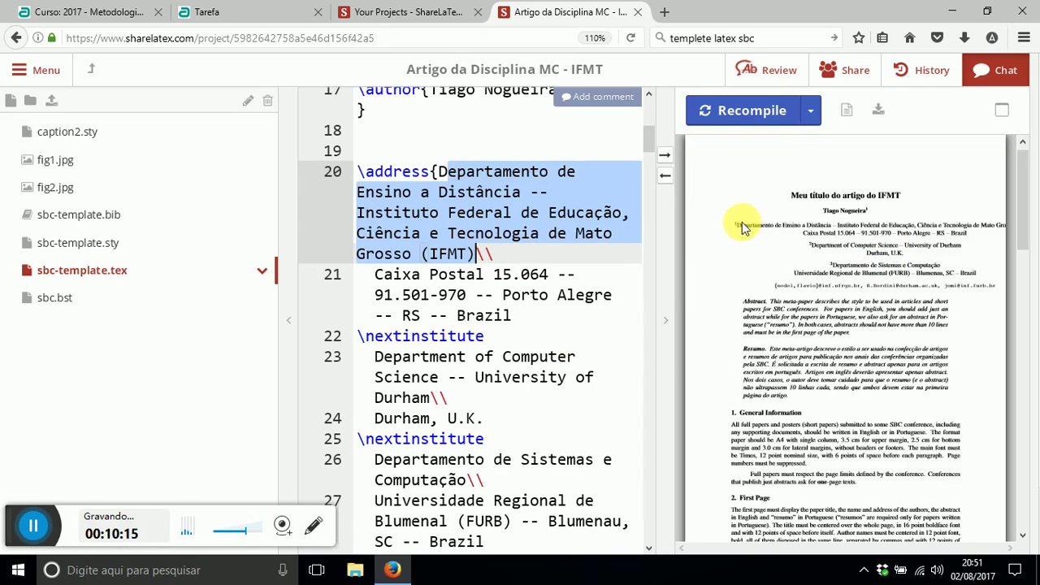
left_click_drag(735, 225, 1000, 231)
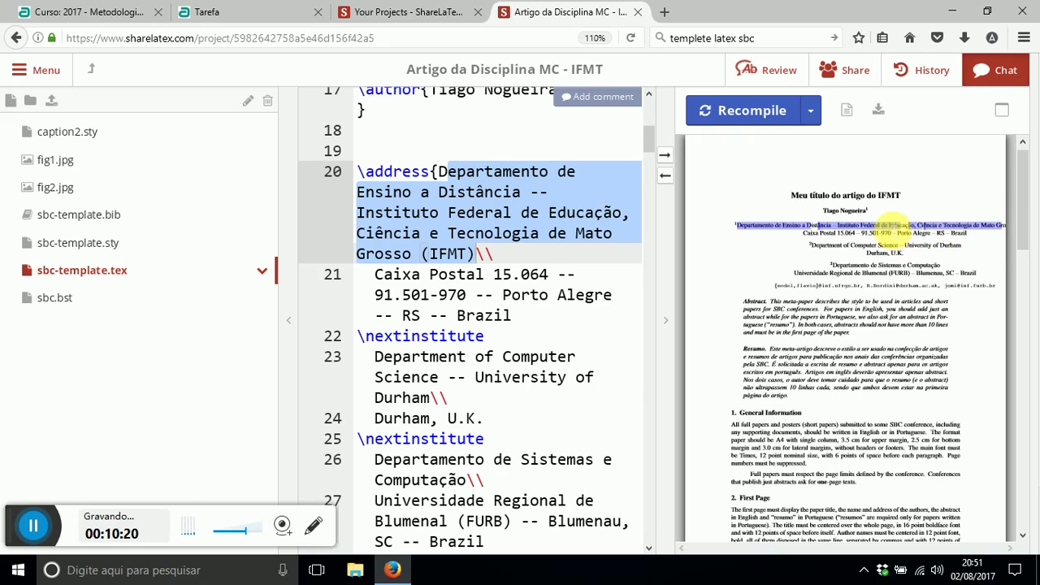
left_click(506, 234)
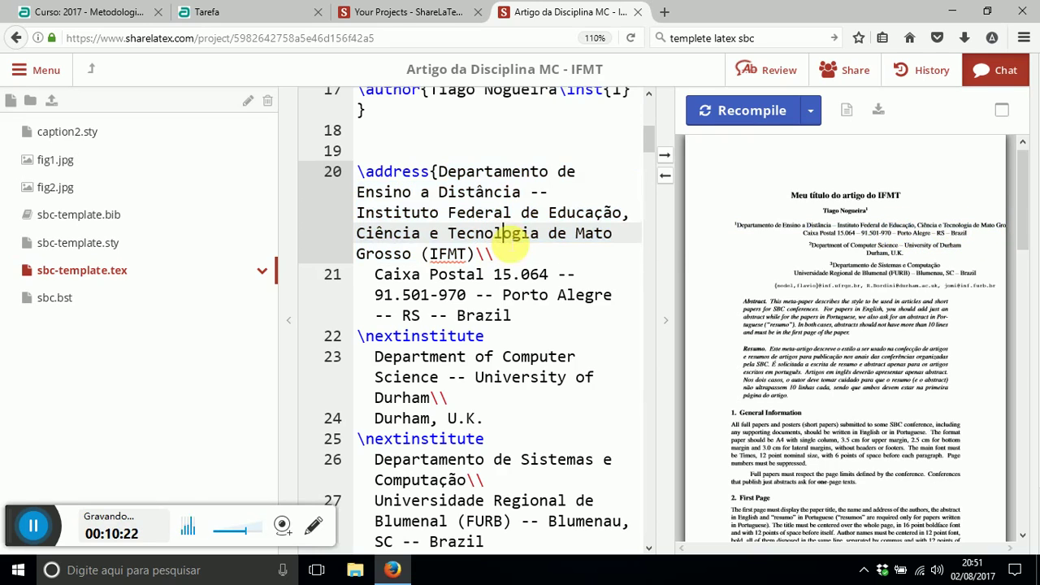
left_click_drag(531, 192, 550, 192)
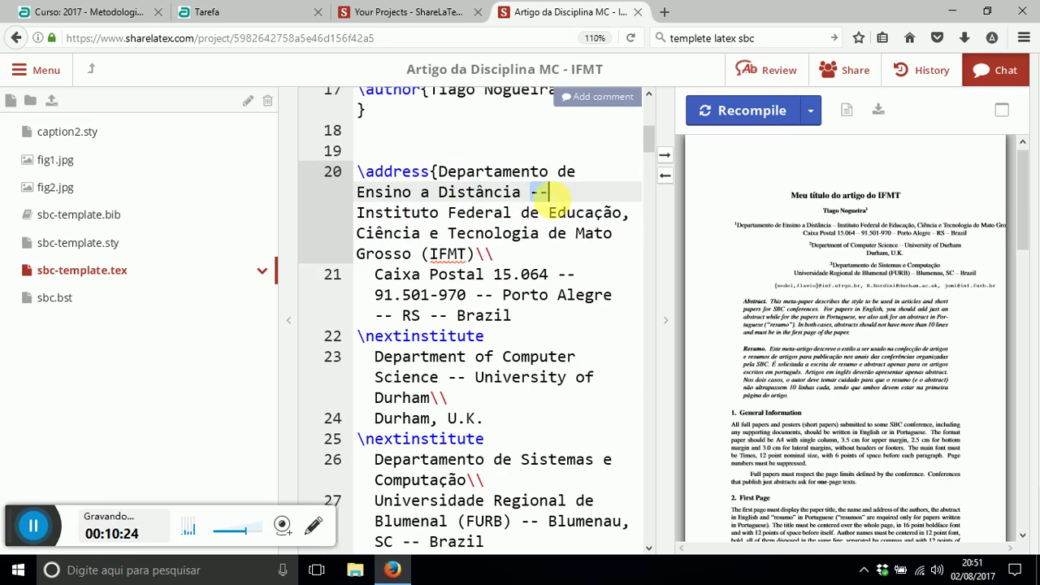
type("\\\\")
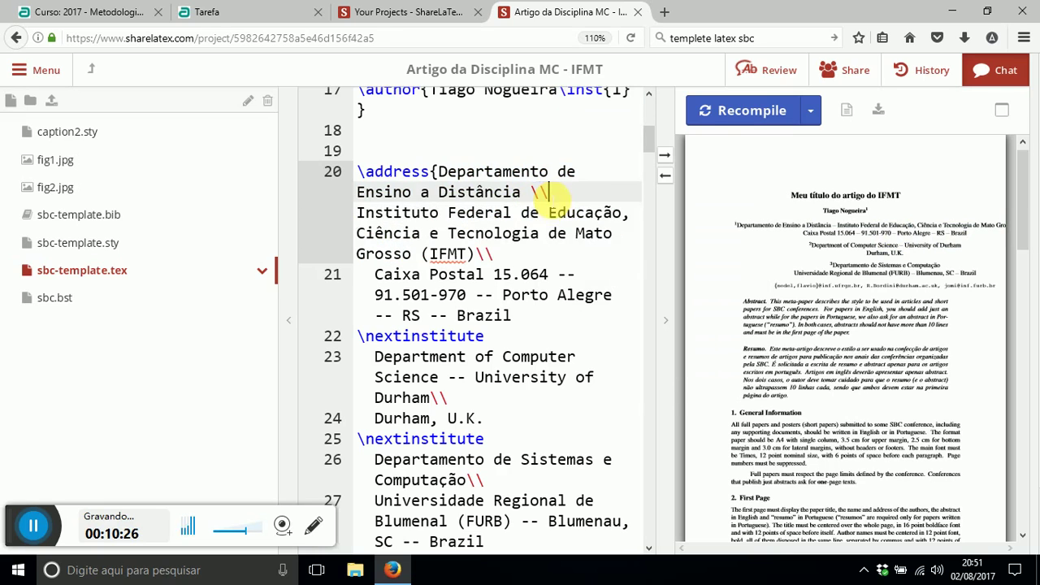
left_click(729, 121)
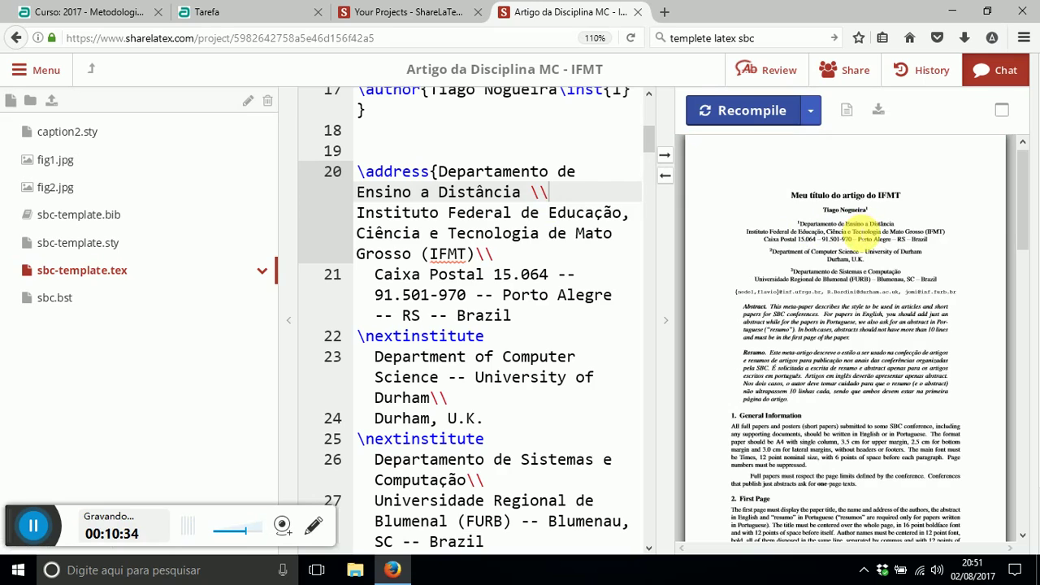
- Check the department and institute lines in the source against the PDF preview
left_click_drag(439, 172, 539, 190)
double_click(540, 192)
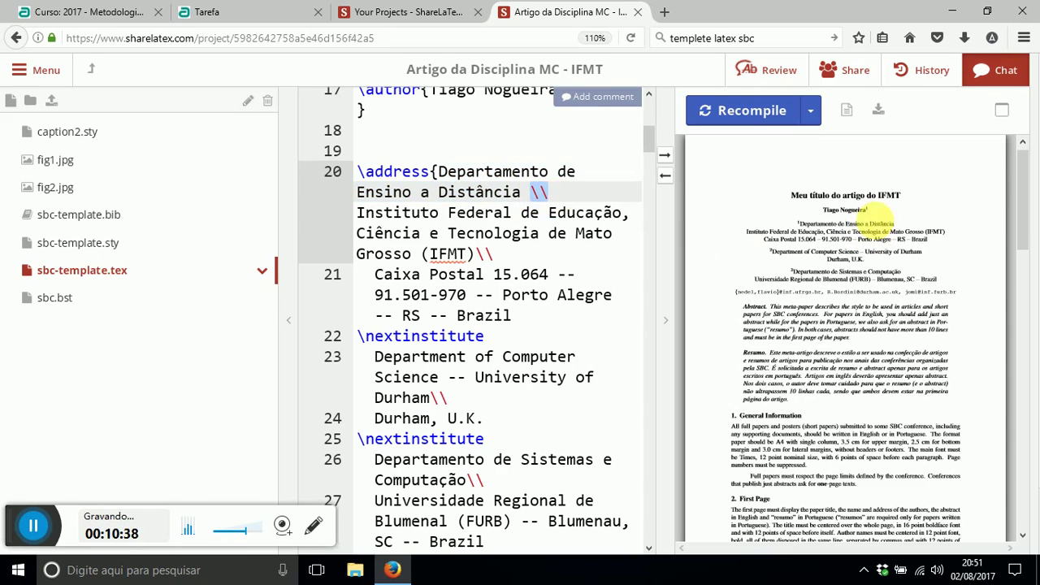
left_click_drag(746, 231, 937, 239)
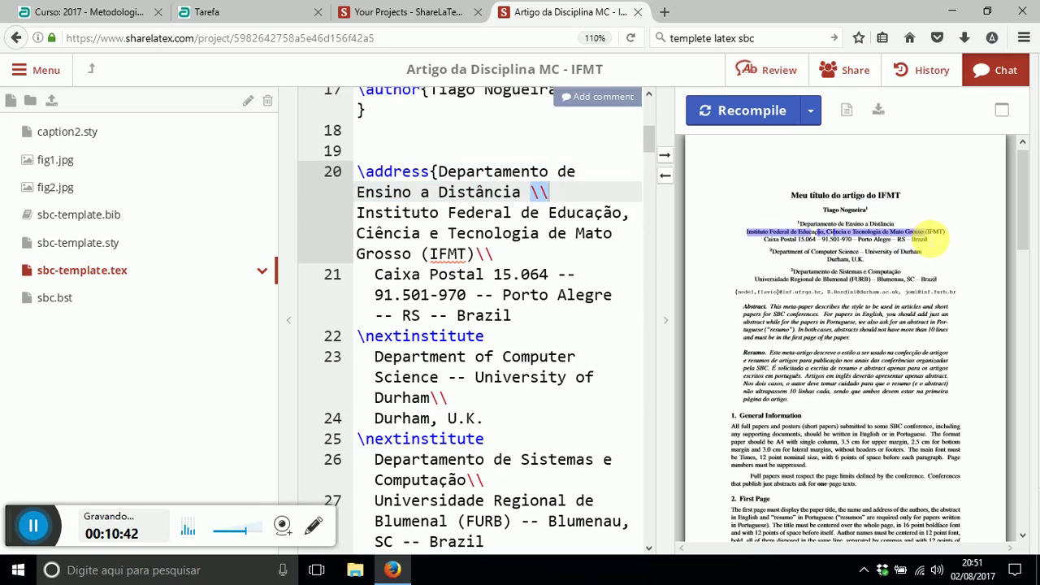
left_click_drag(358, 213, 474, 255)
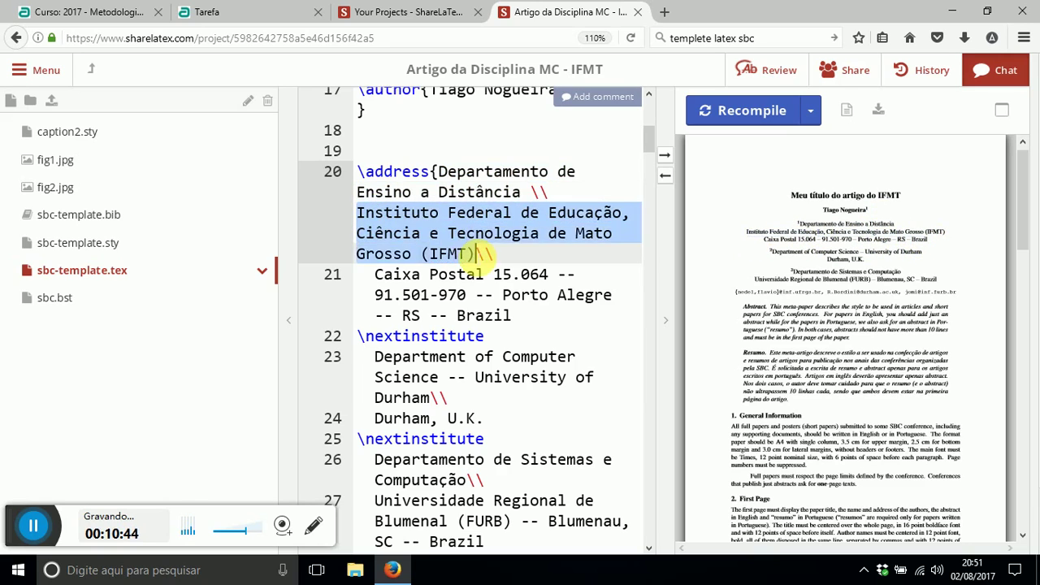
left_click(478, 256)
left_click(493, 256)
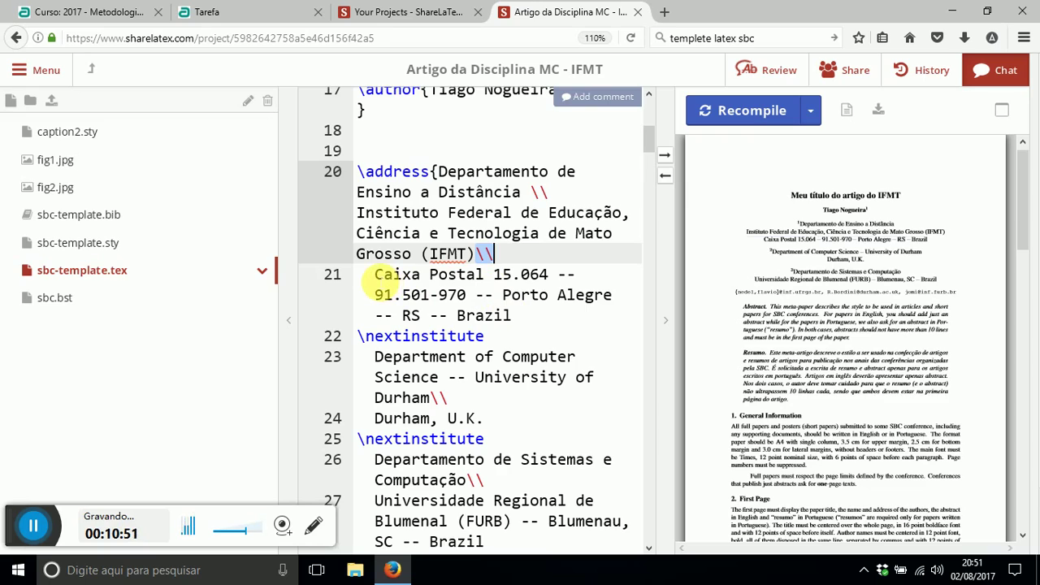
- Replace Caixa Postal and the postal code with CEP 78.600-00
left_click_drag(375, 276, 570, 278)
type("C")
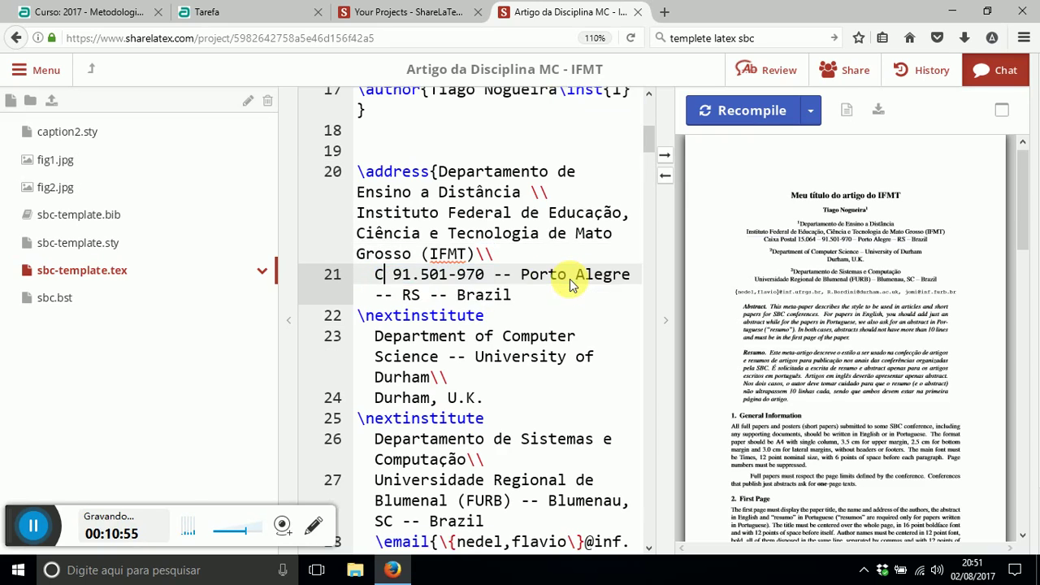
type("EP")
key("Right")
key("shift+Right")
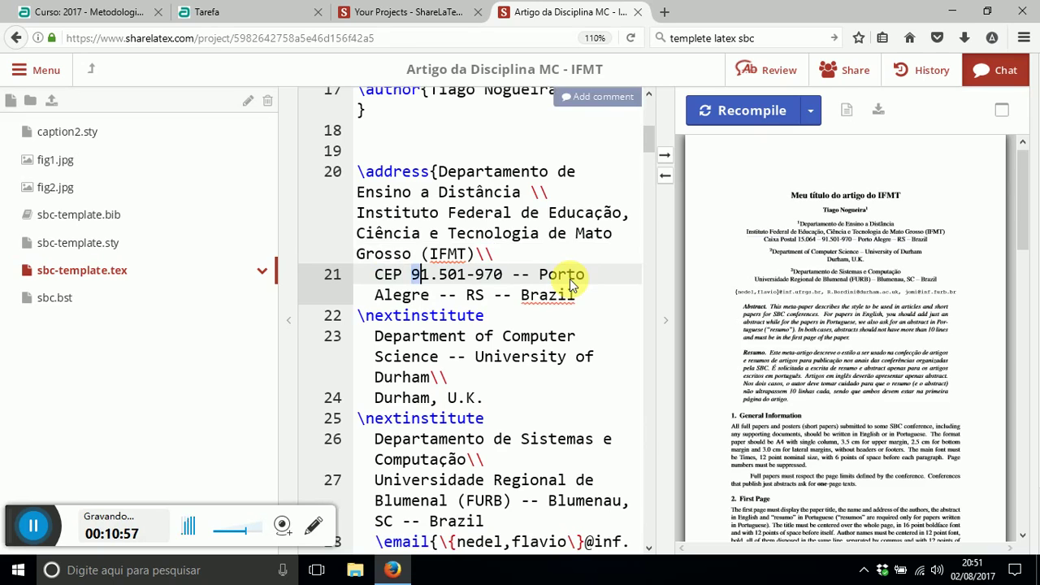
type("78")
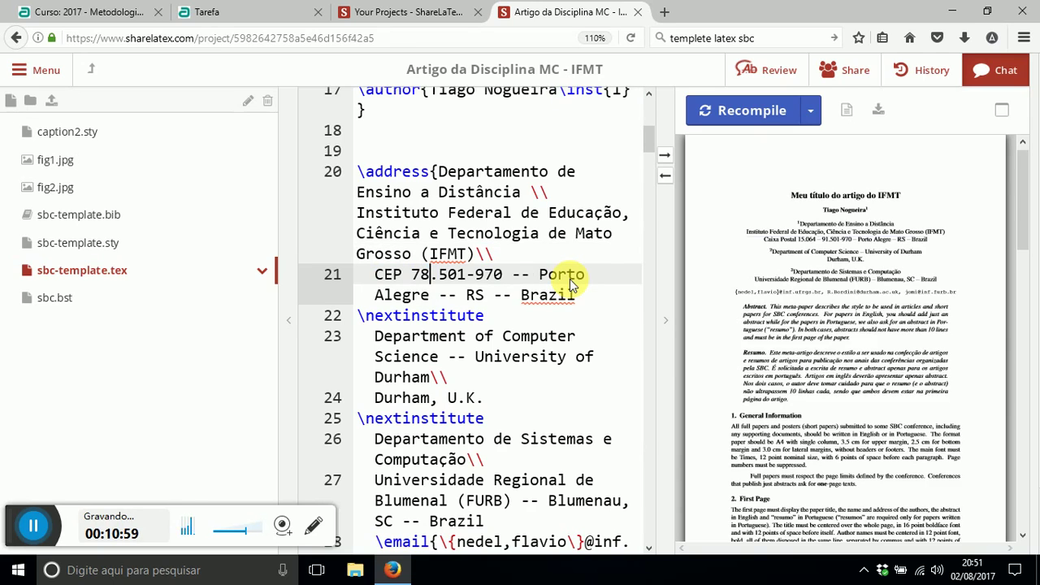
key("shift+Right")
key("shift+Right")
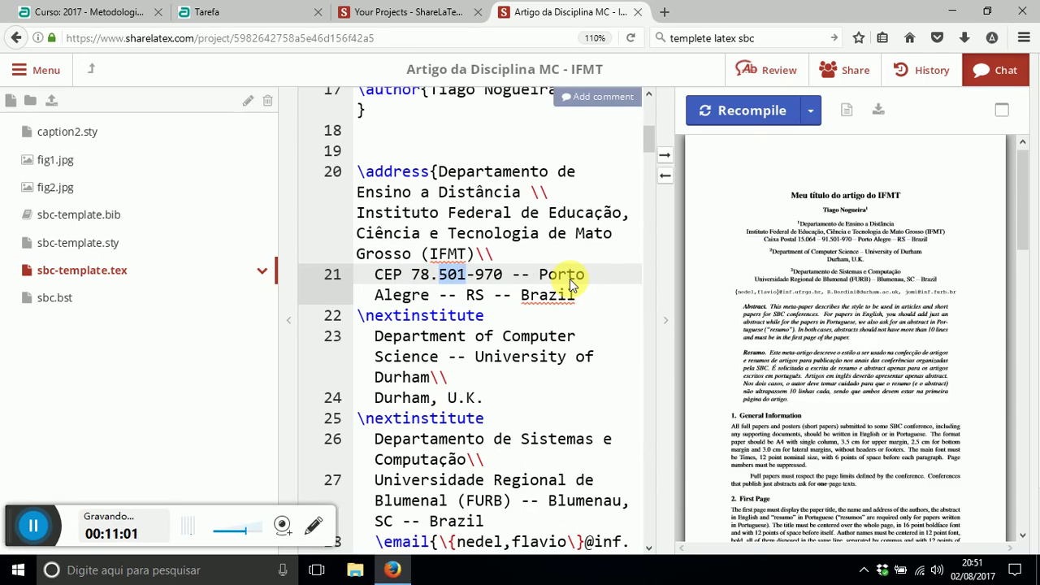
type("600")
key("Right")
key("shift+Right")
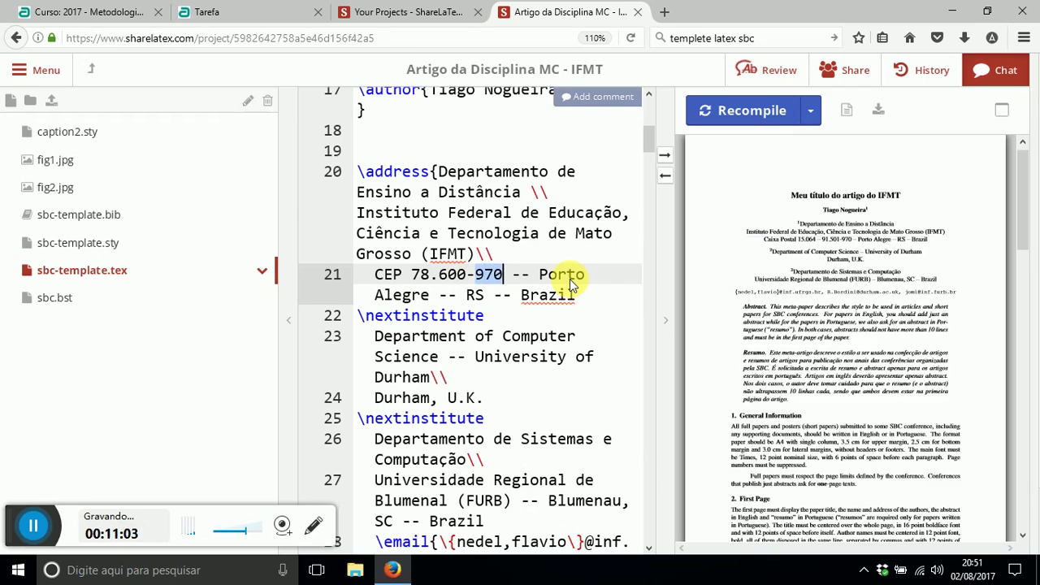
type("00")
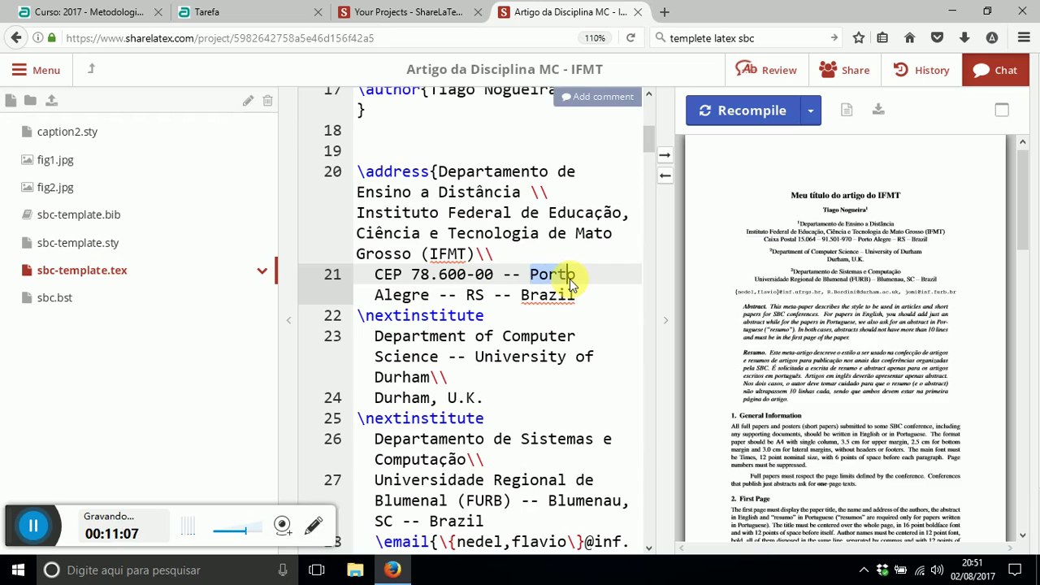
- Change the city to Nova Xavantina and the state to MT, then recompile and check the PDF
key("shift+Right")
key("shift+Right")
key("shift+Right")
key("shift+Right")
key("shift+Right")
key("shift+Right")
key("shift+Right")
key("shift+Right")
key("shift+Right")
key("shift+Right")
key("shift+Right")
key("shift+Right")
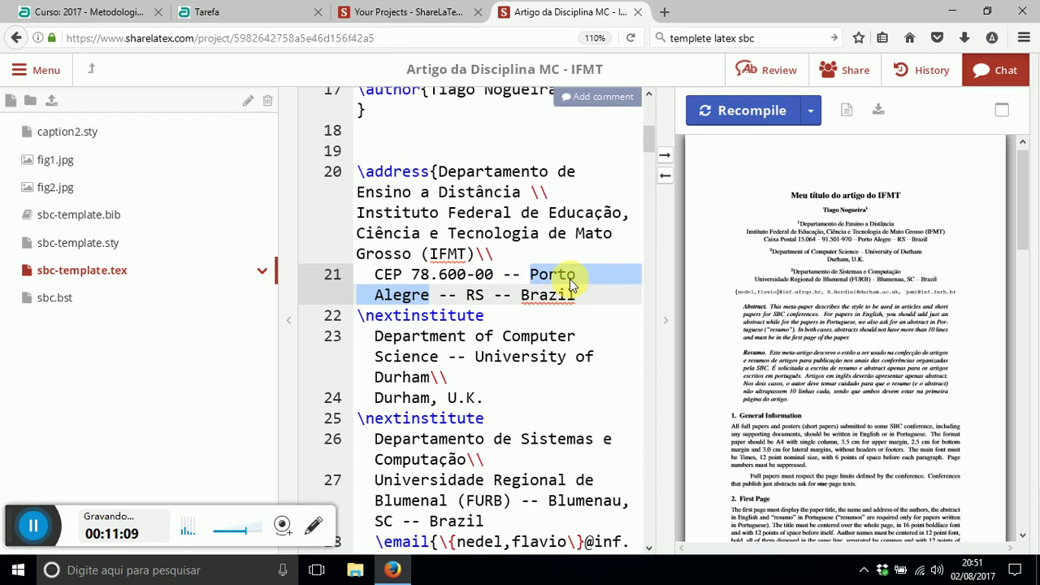
type("Nova Xavantina")
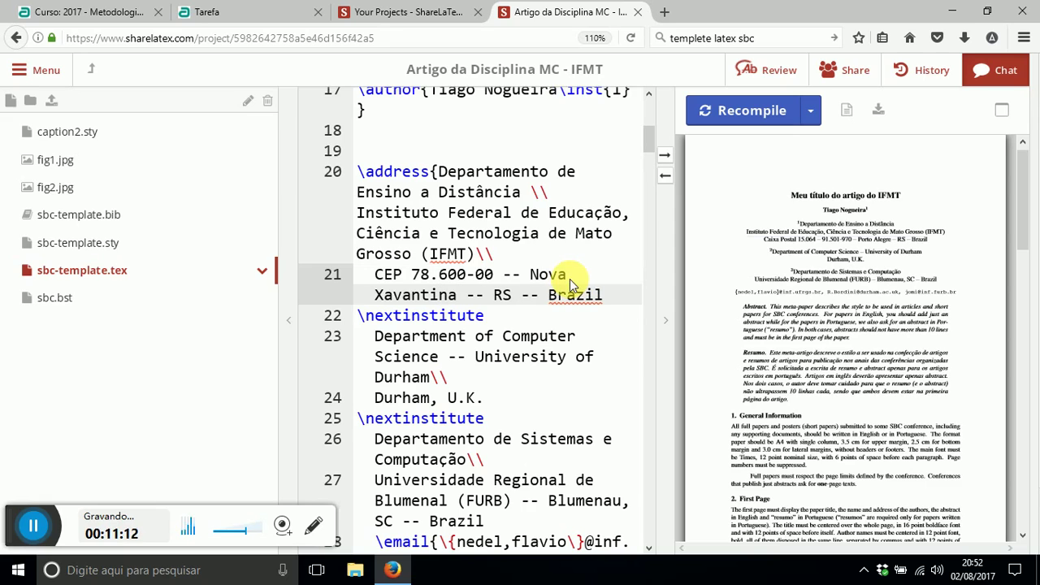
key("Right")
key("Right")
key("Right")
key("Right")
key("Right")
key("Left")
key("shift+Right")
key("shift+Right")
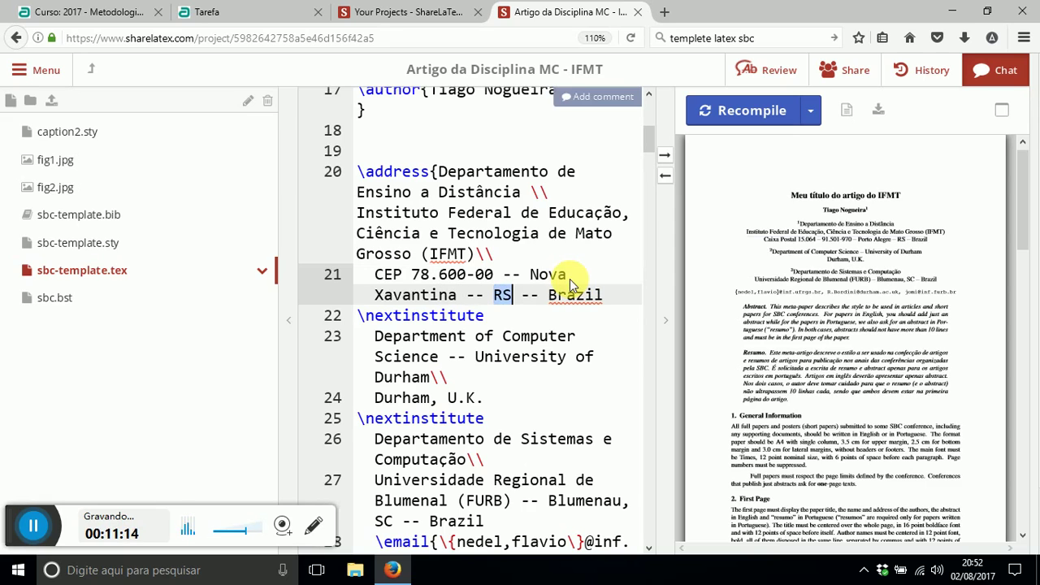
type("MT")
key("Right")
key("Right")
key("Right")
key("Right")
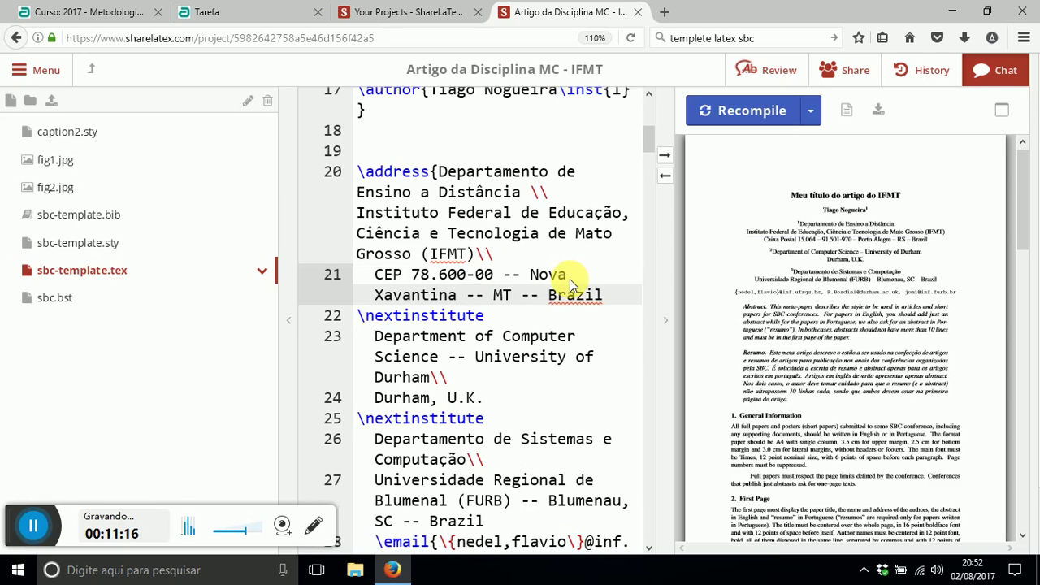
left_click(711, 114)
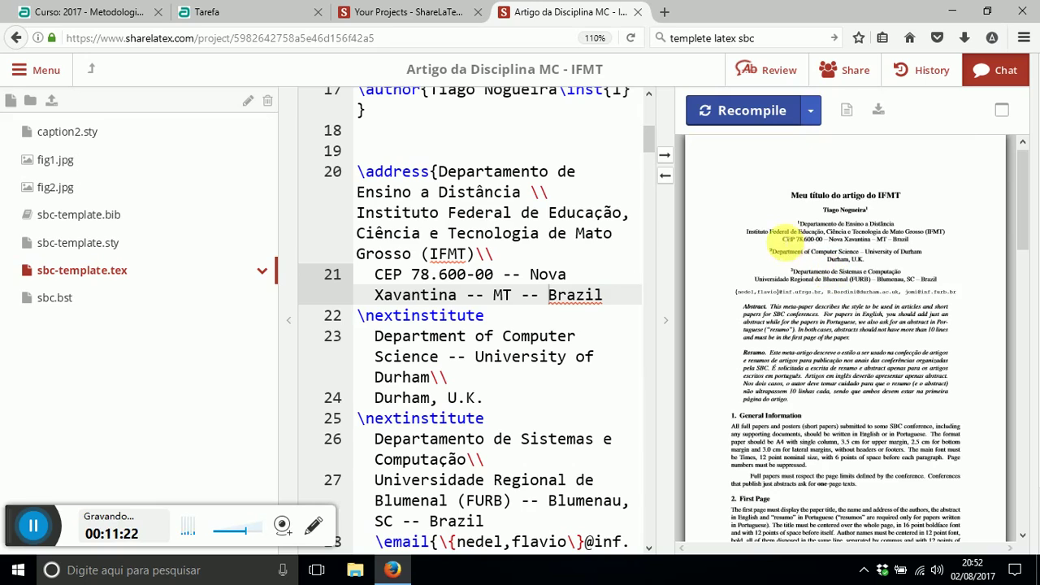
left_click_drag(805, 224, 894, 225)
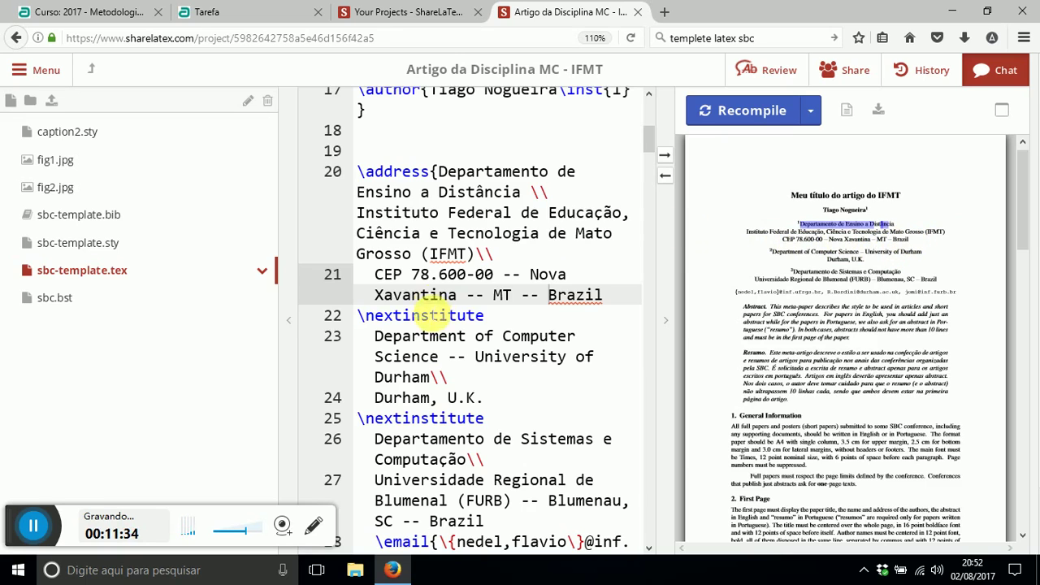
left_click(459, 317)
scroll(388, 342, "down", 3)
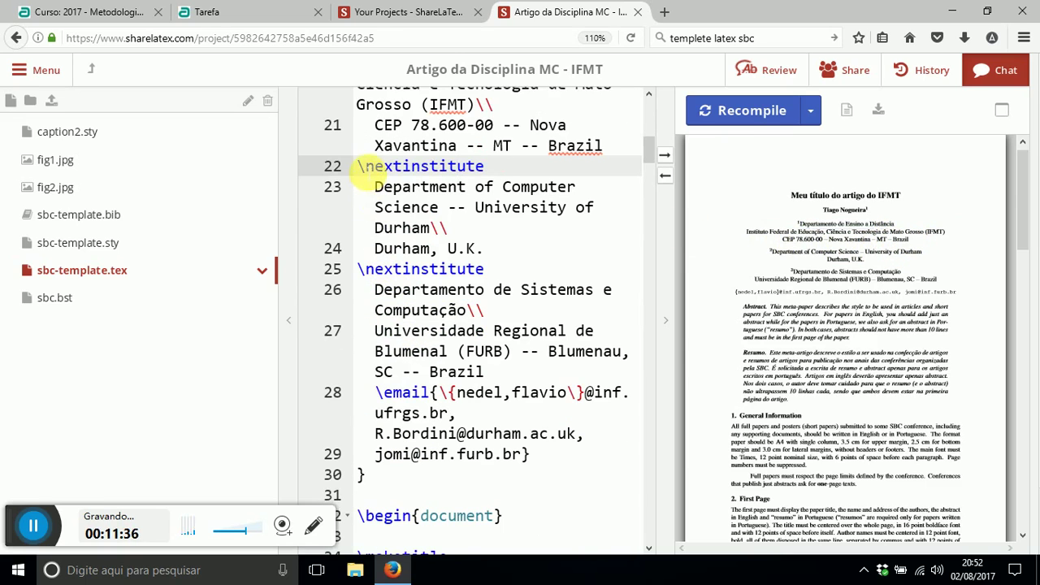
- Delete the Durham and FURB institute entries and the template's sample e-mail addresses
left_click_drag(359, 166, 471, 251)
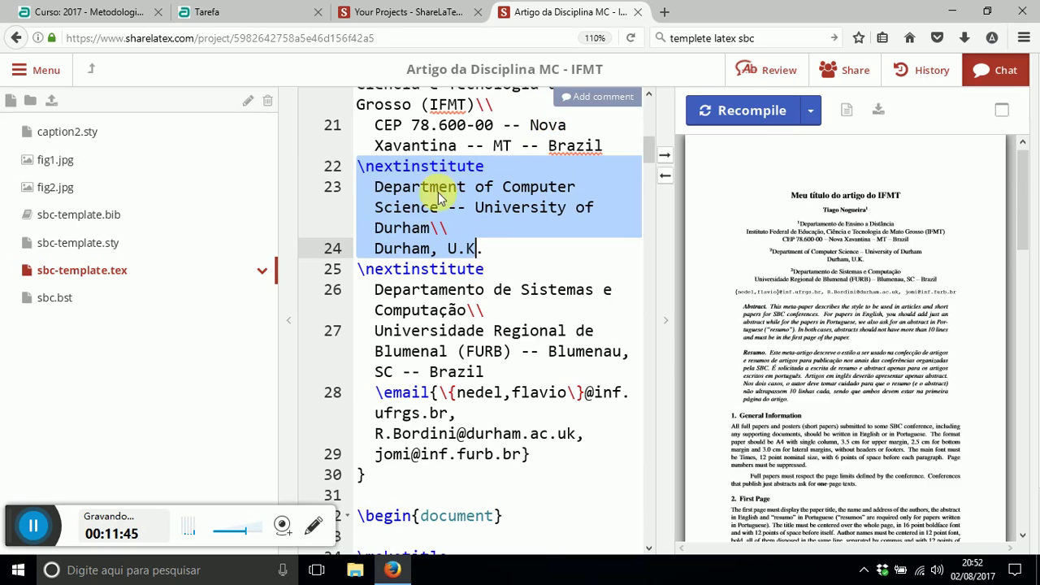
left_click_drag(487, 372, 358, 165)
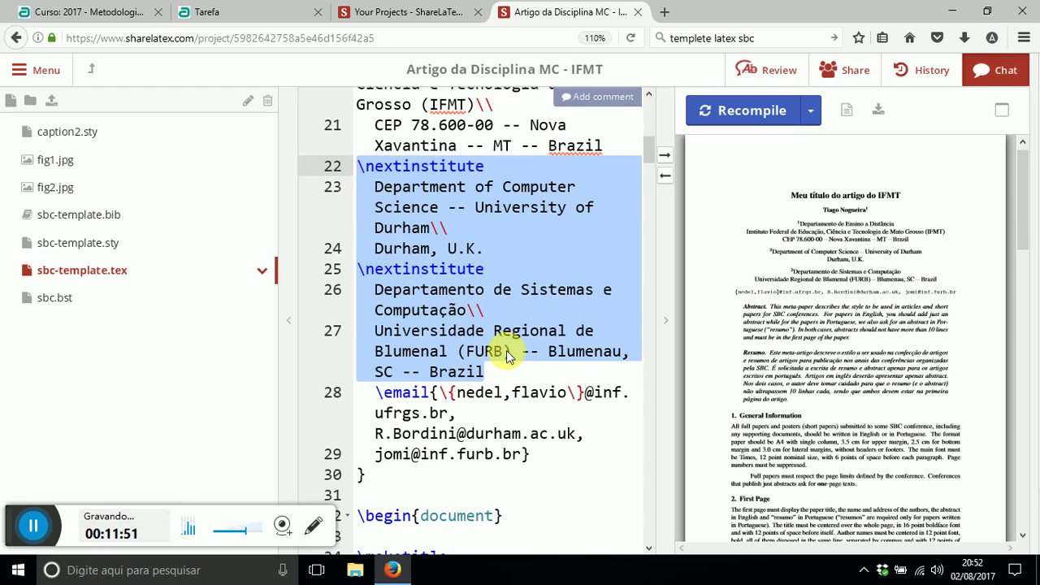
key("BackSpace")
key("BackSpace")
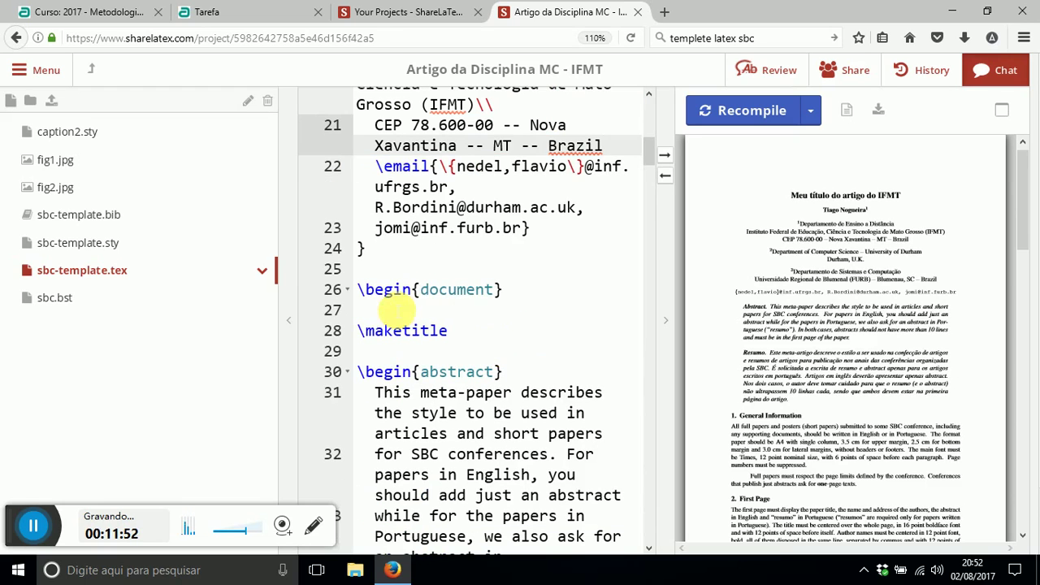
double_click(403, 166)
scroll(480, 160, "up", 2)
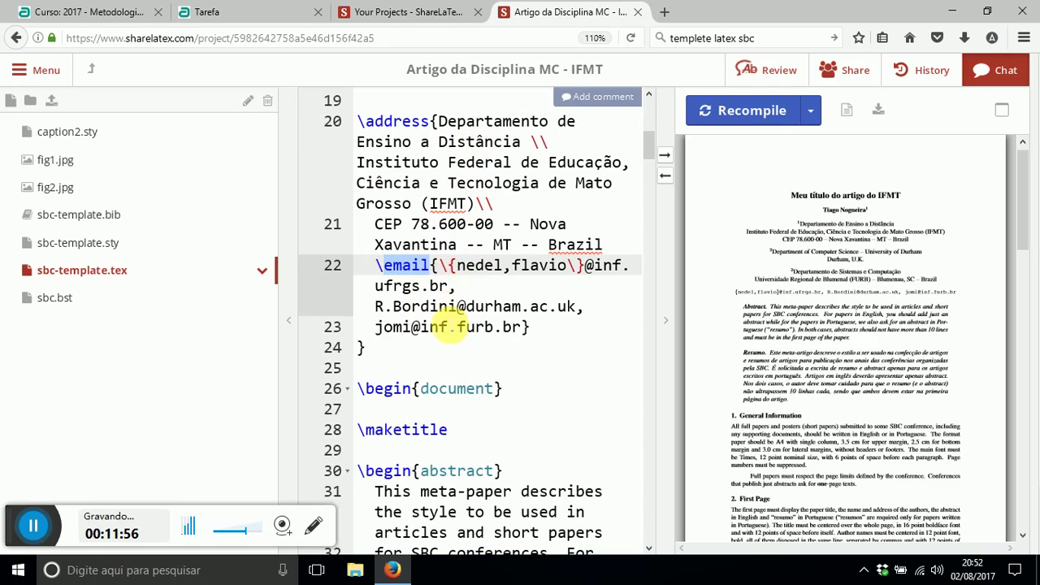
left_click_drag(521, 328, 438, 268)
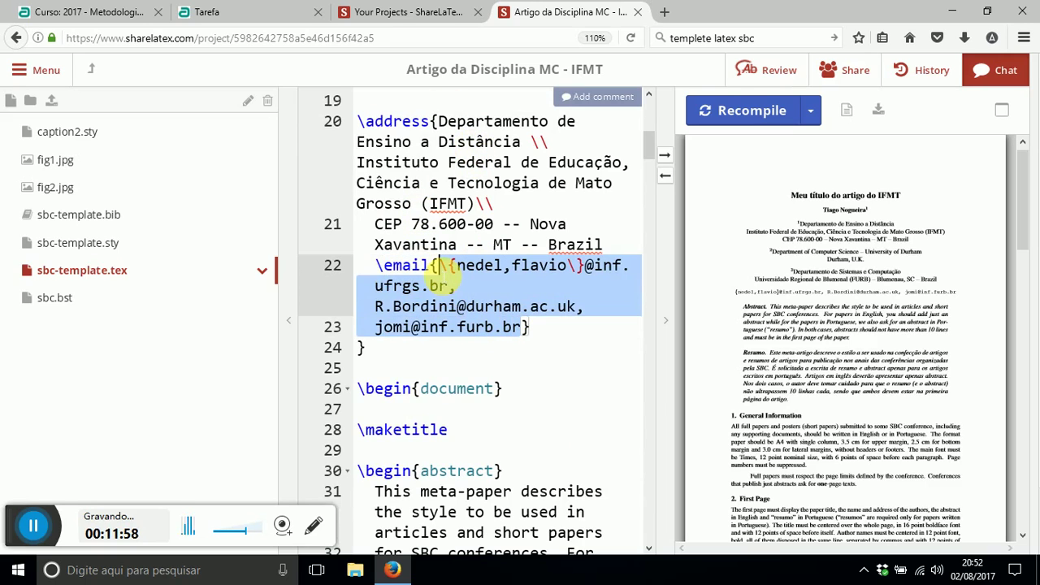
key("BackSpace")
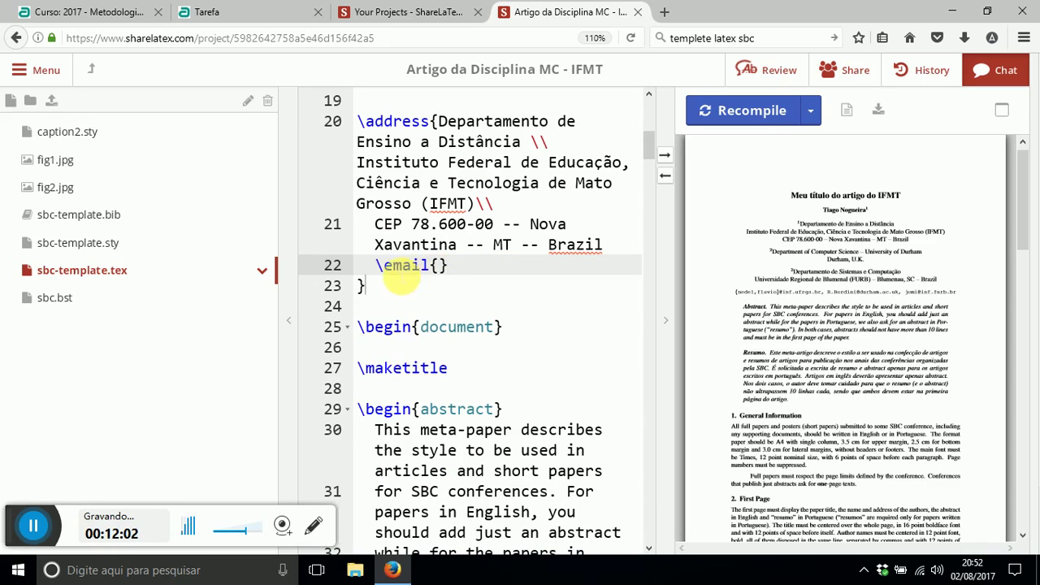
- Enter the author's IFMT e-mail address inside \email{} and recompile
left_click(424, 265)
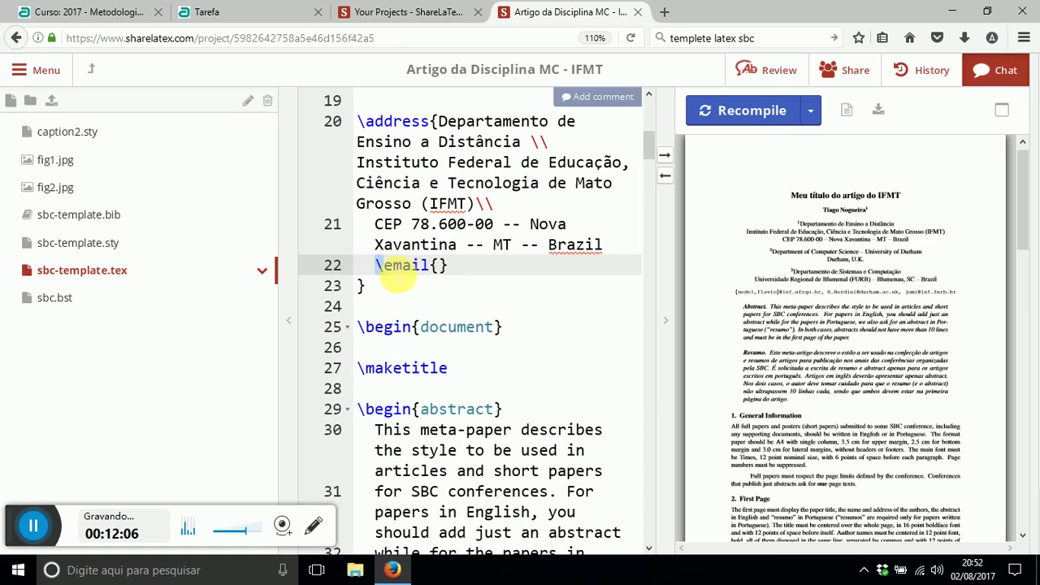
double_click(411, 268)
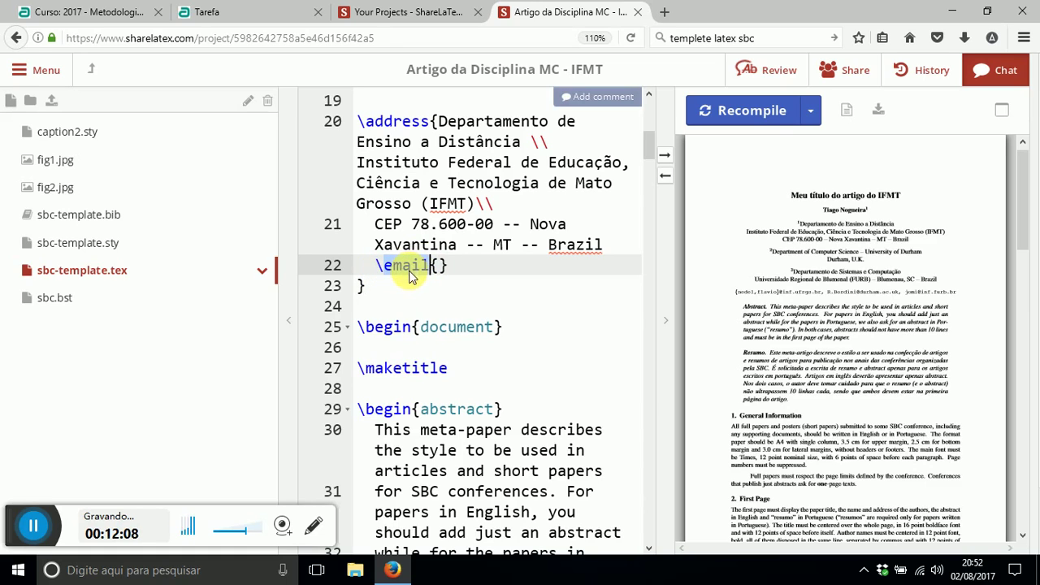
left_click(438, 268)
double_click(436, 266)
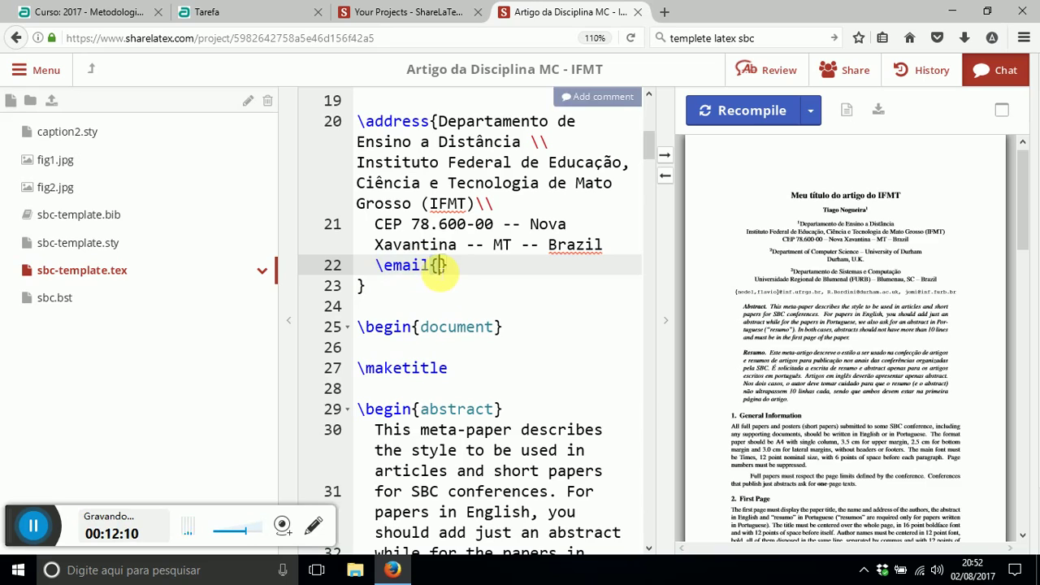
left_click(448, 273)
double_click(447, 269)
left_click(439, 268)
double_click(437, 267)
left_click(437, 266)
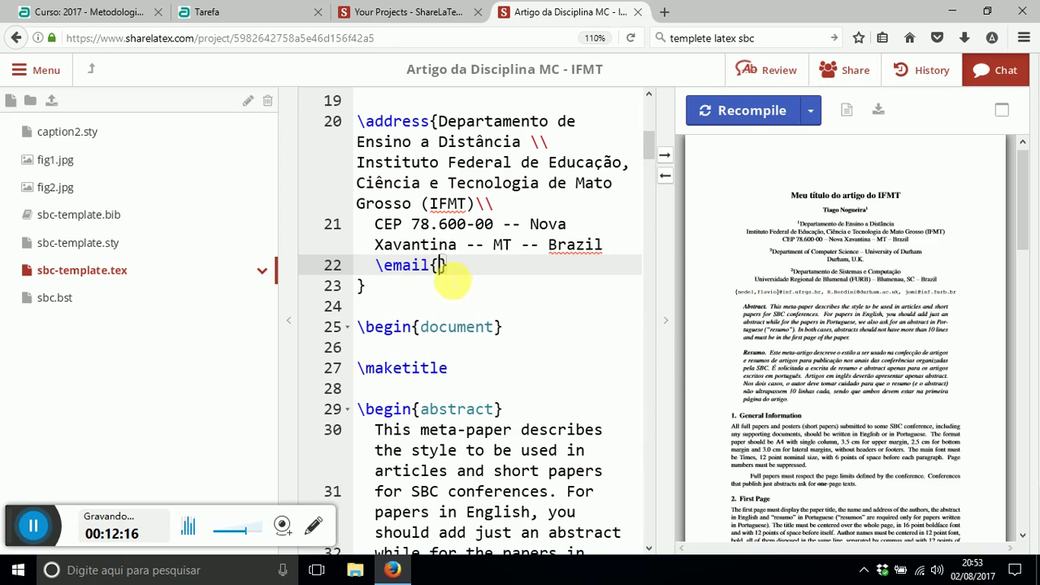
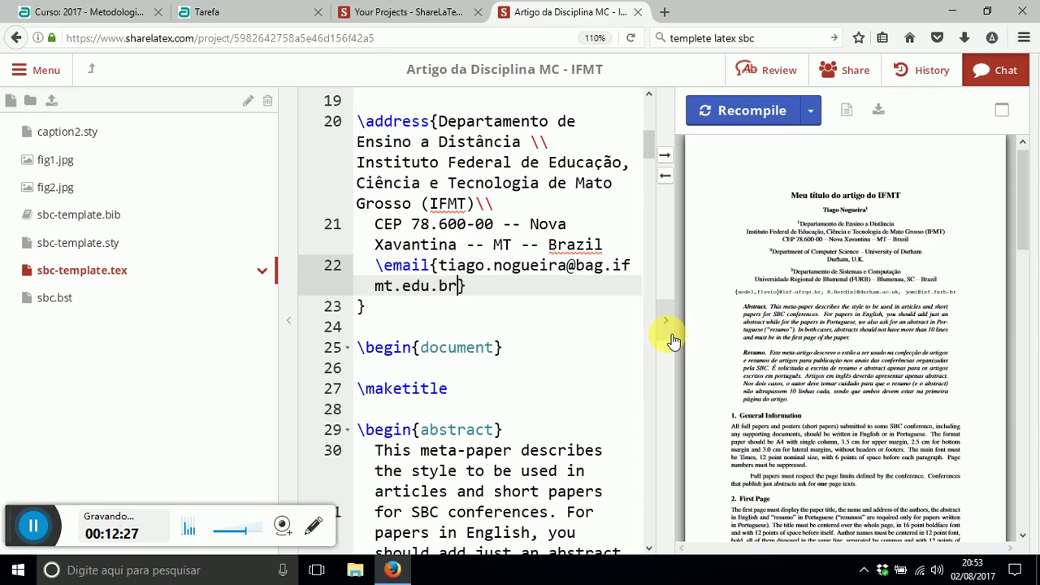
left_click(724, 108)
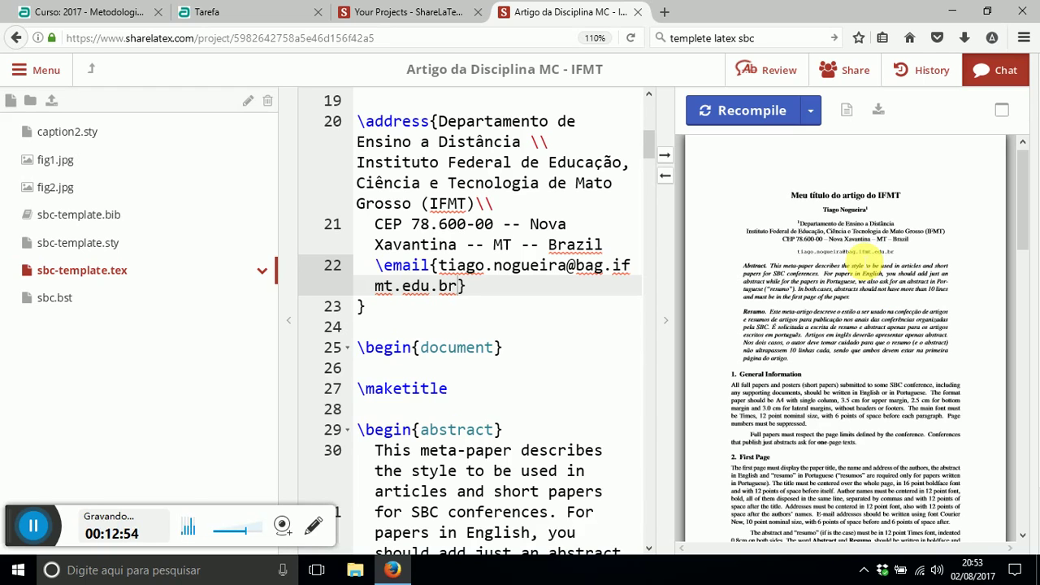
- Scroll the source down once the PDF shows the new e-mail under the IFMT affiliation
scroll(455, 243, "down", 3)
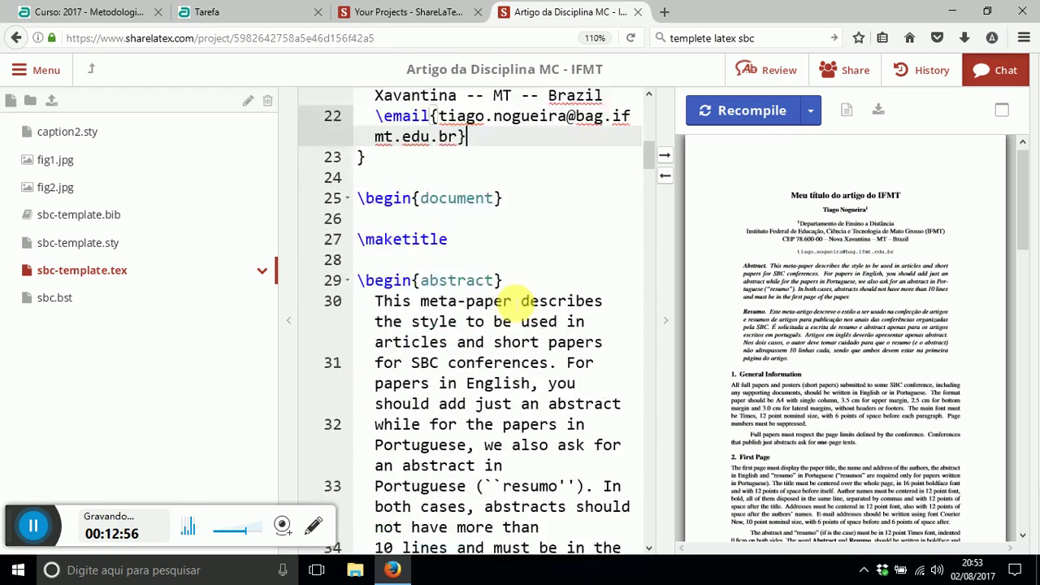
- Delete the English abstract text, leaving only its begin and end lines
double_click(439, 233)
scroll(447, 268, "down", 3)
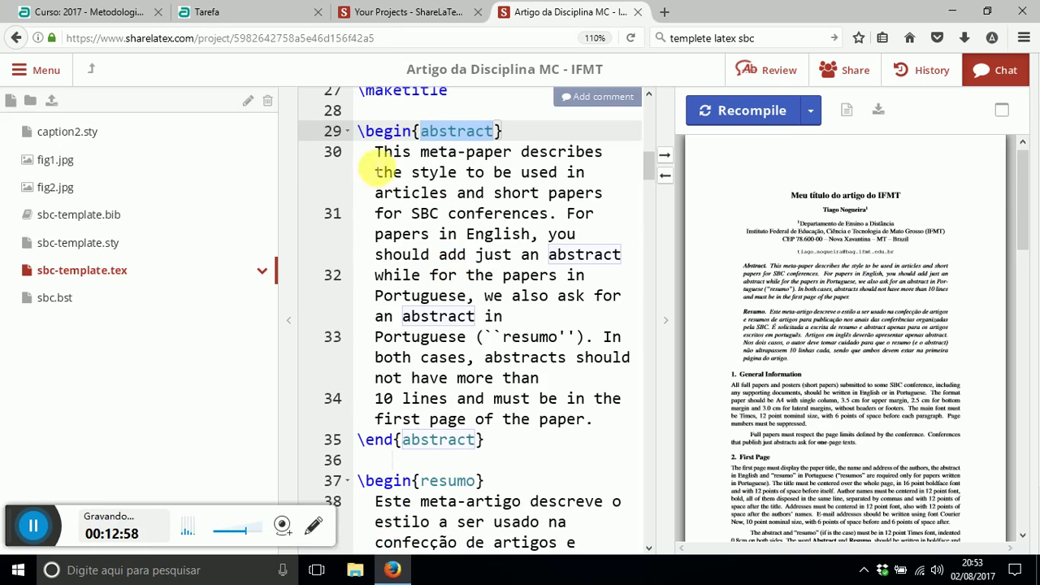
left_click_drag(377, 155, 598, 419)
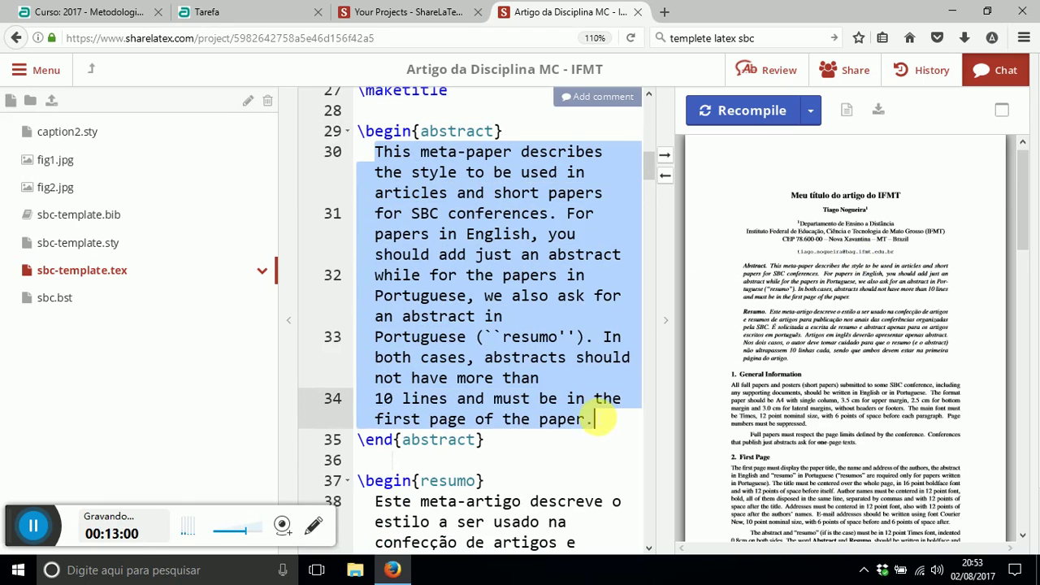
key("BackSpace")
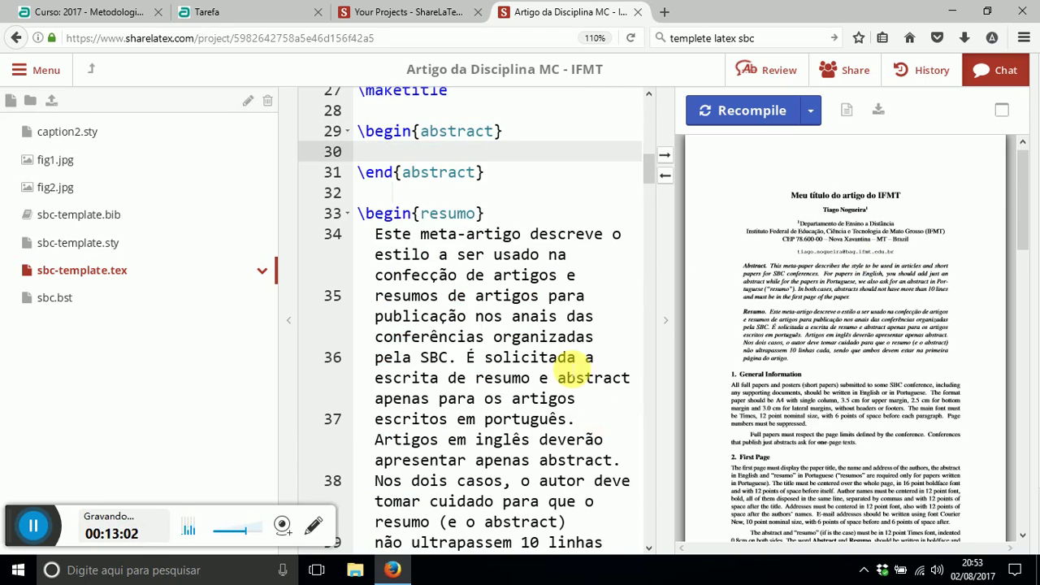
left_click_drag(365, 132, 488, 127)
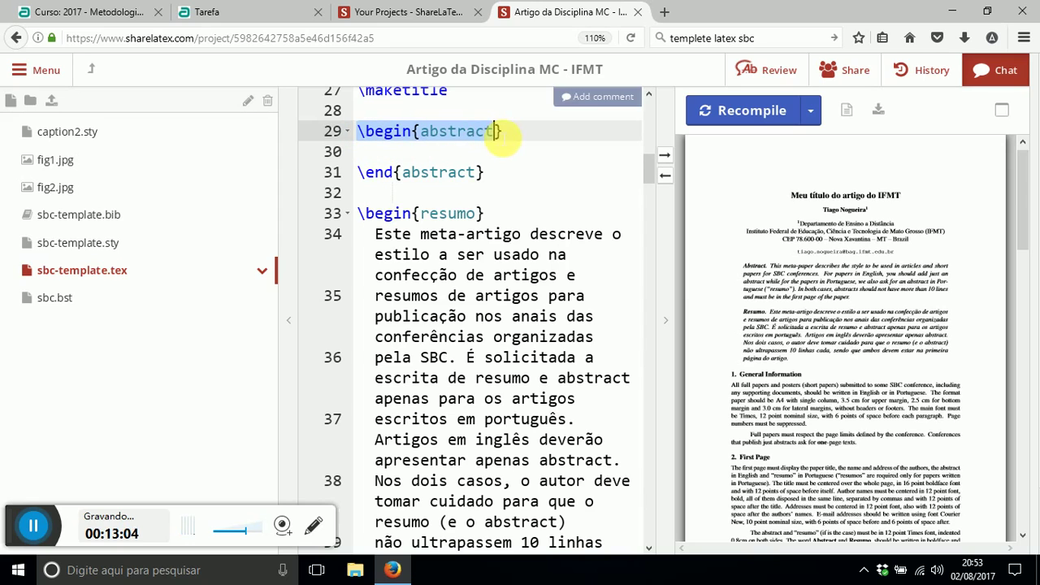
left_click_drag(494, 174, 356, 114)
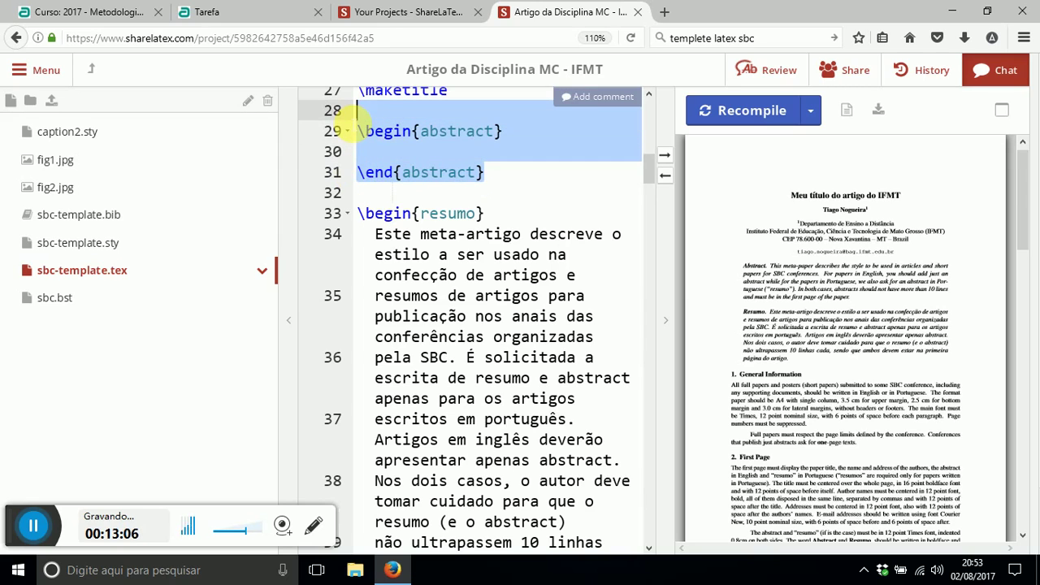
left_click(413, 153)
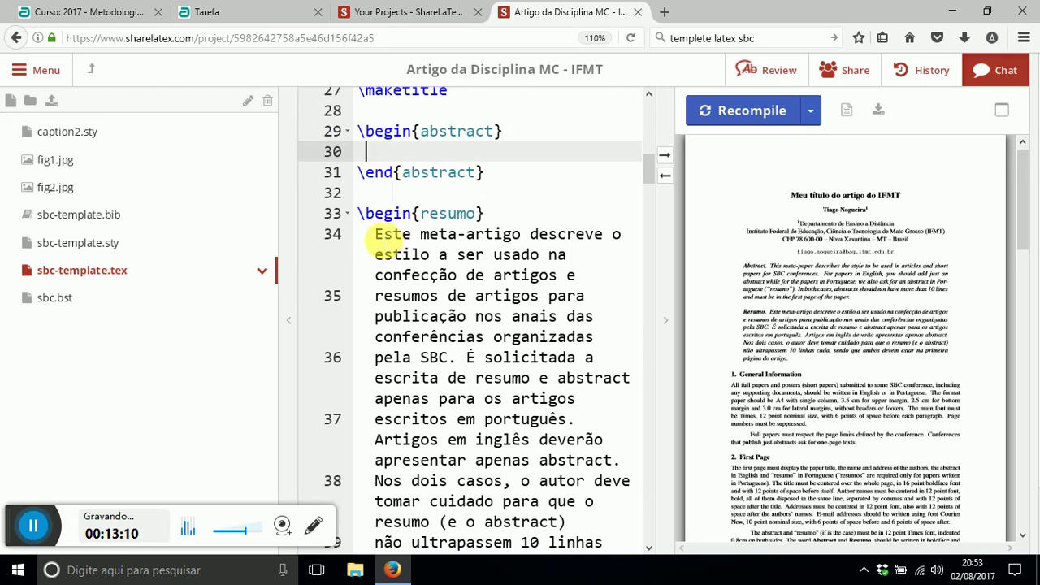
- Delete the resumo's sample text so that environment is empty too
left_click(374, 234)
scroll(439, 276, "down", 3)
left_click(524, 458, "shift")
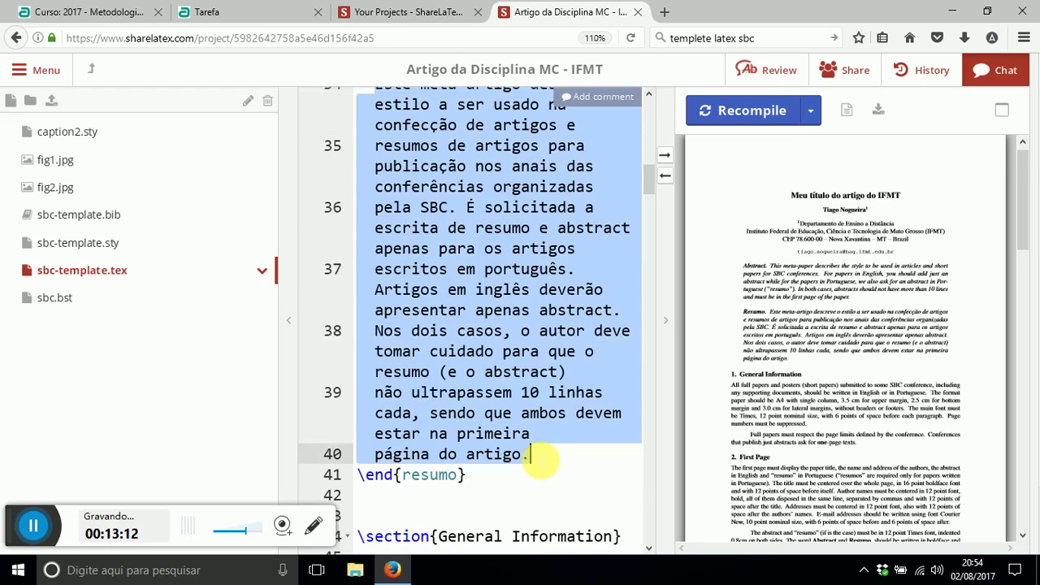
key("BackSpace")
scroll(539, 461, "up", 2)
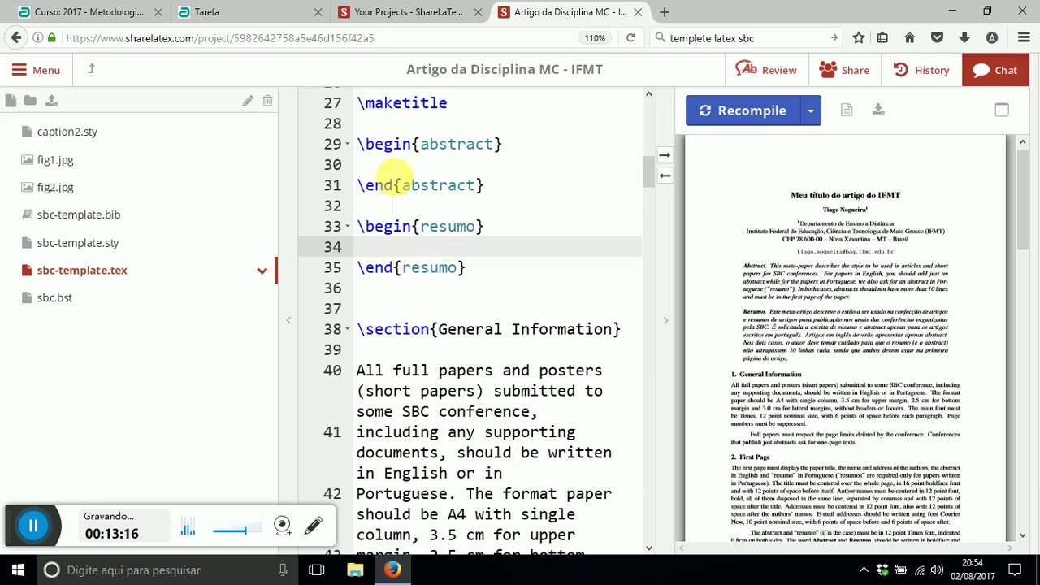
double_click(388, 167)
double_click(445, 147)
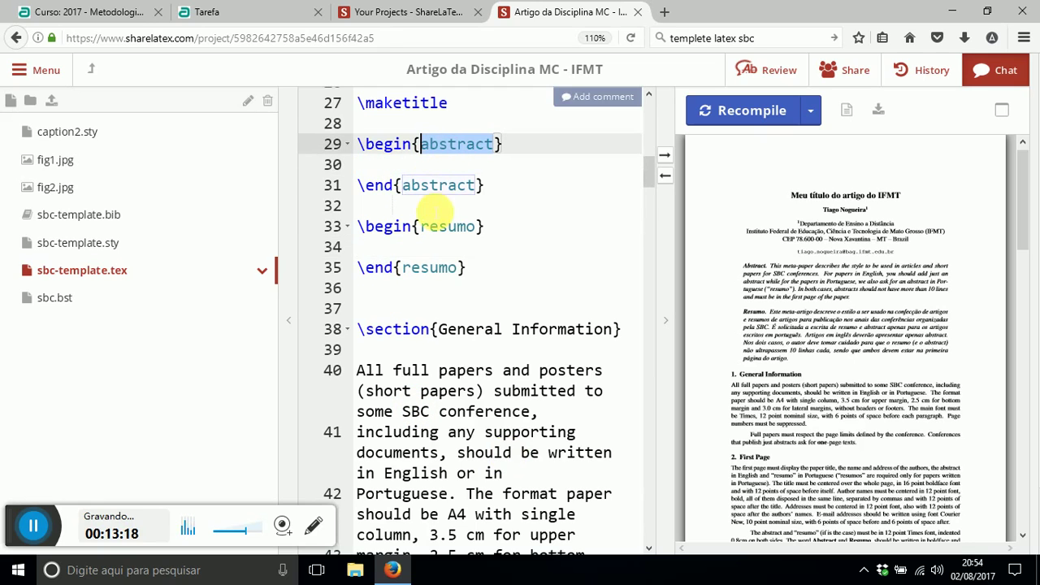
left_click(445, 231)
key("Down")
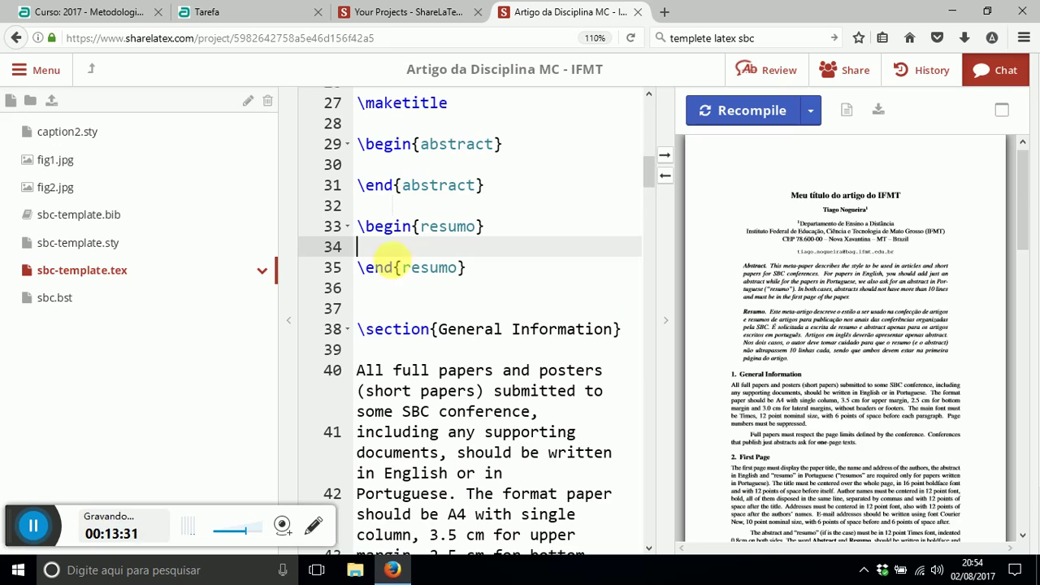
scroll(479, 266, "down", 2)
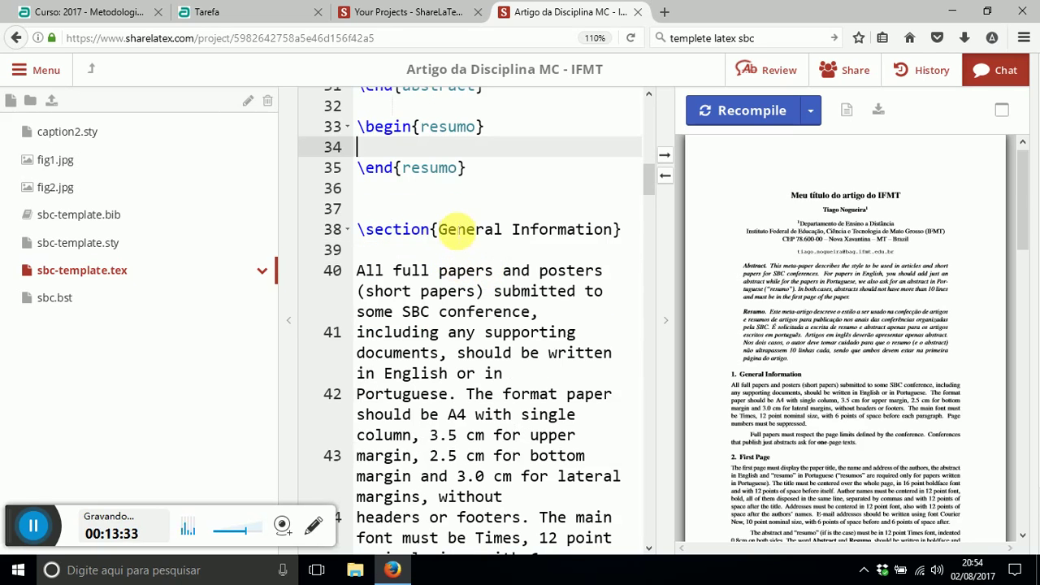
- Insert blank lines above General Information and add an empty \section{} there
left_click(461, 208)
key("Return")
key("Return")
key("Return")
key("Return")
key("Return")
key("Return")
key("Return")
key("Return")
key("Return")
key("Return")
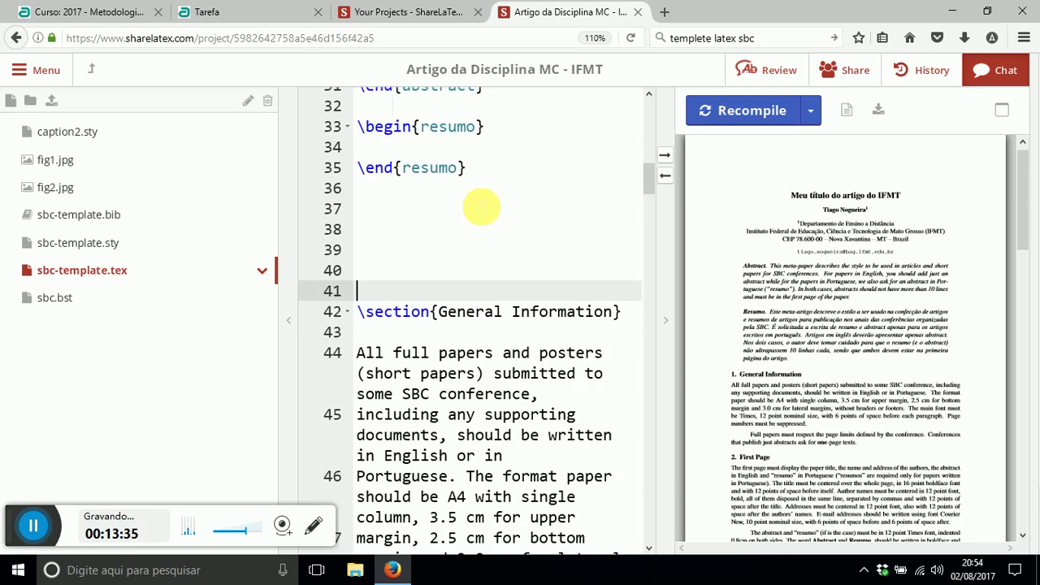
left_click(409, 211)
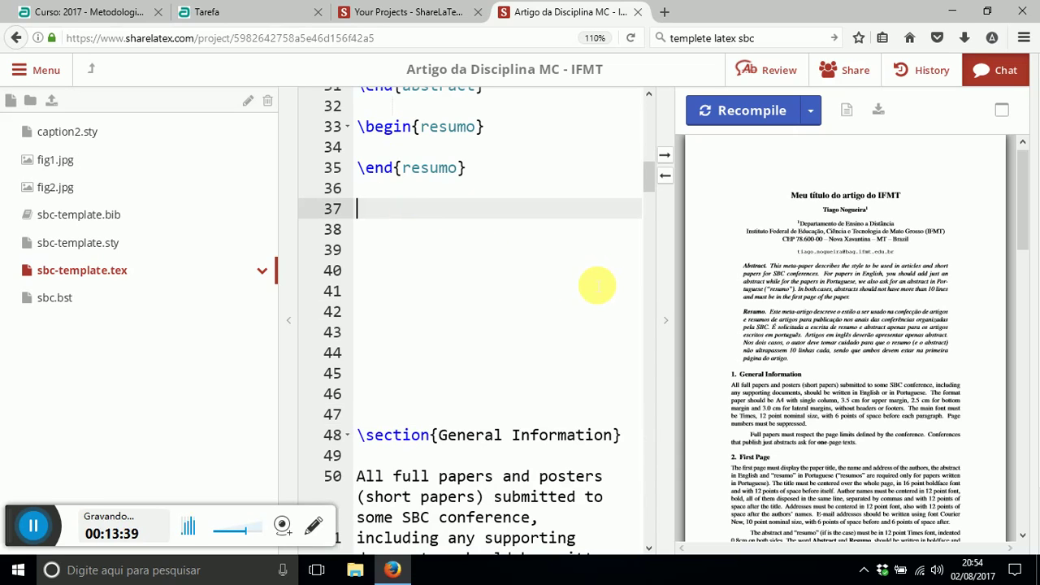
type("\\")
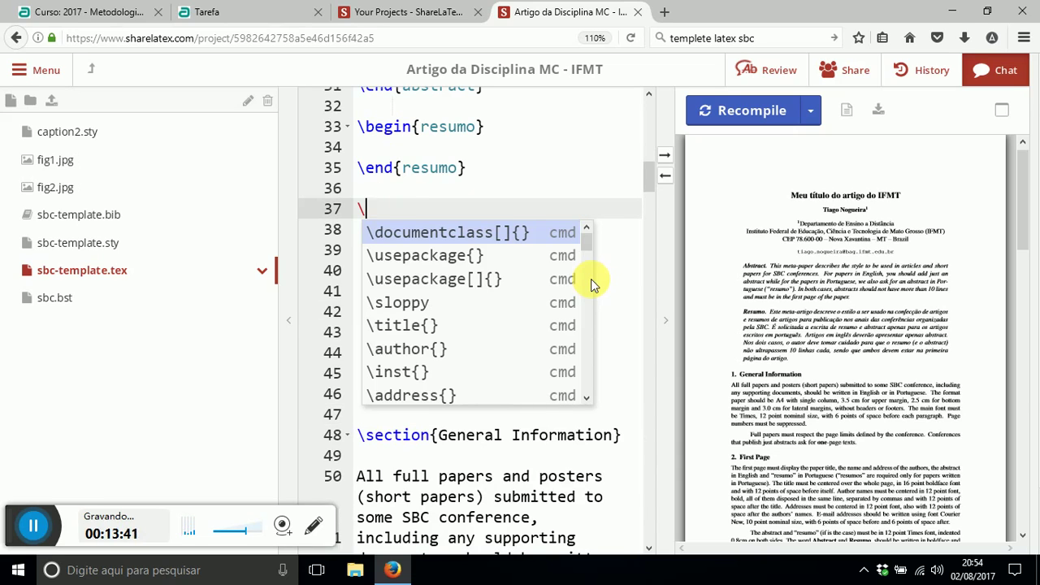
type("se")
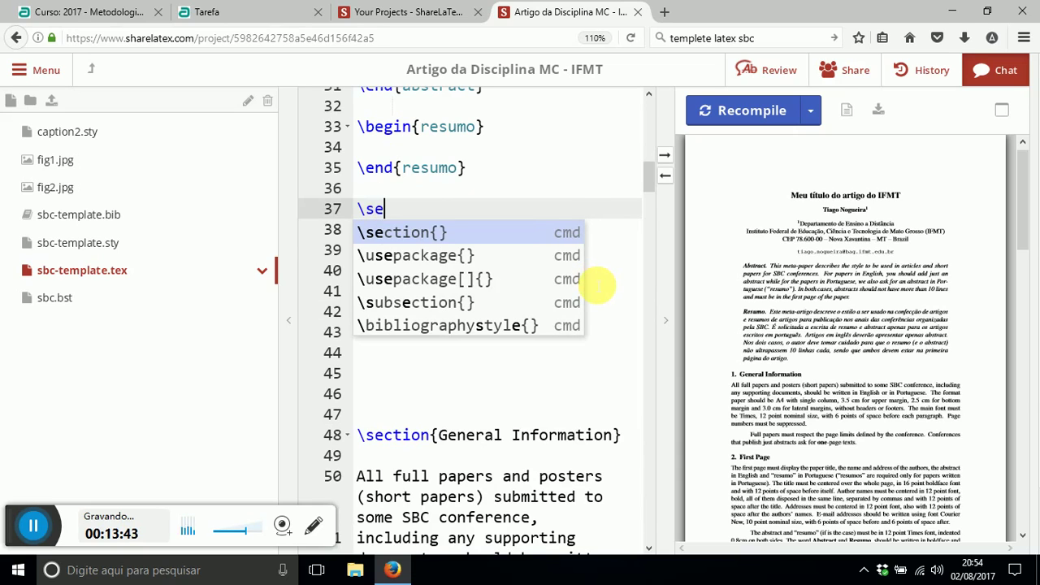
key("Return")
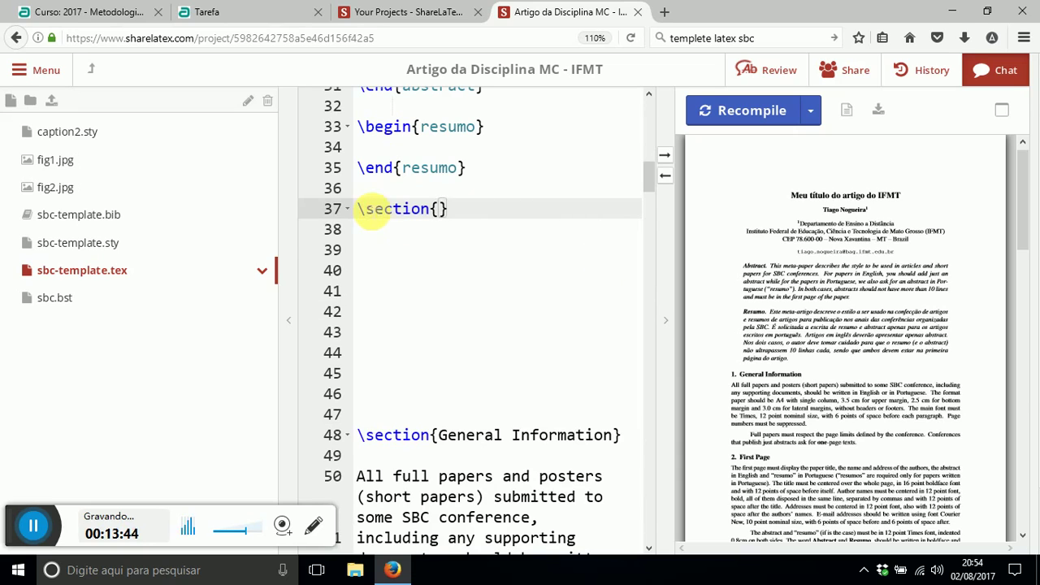
double_click(371, 210)
left_click(443, 211)
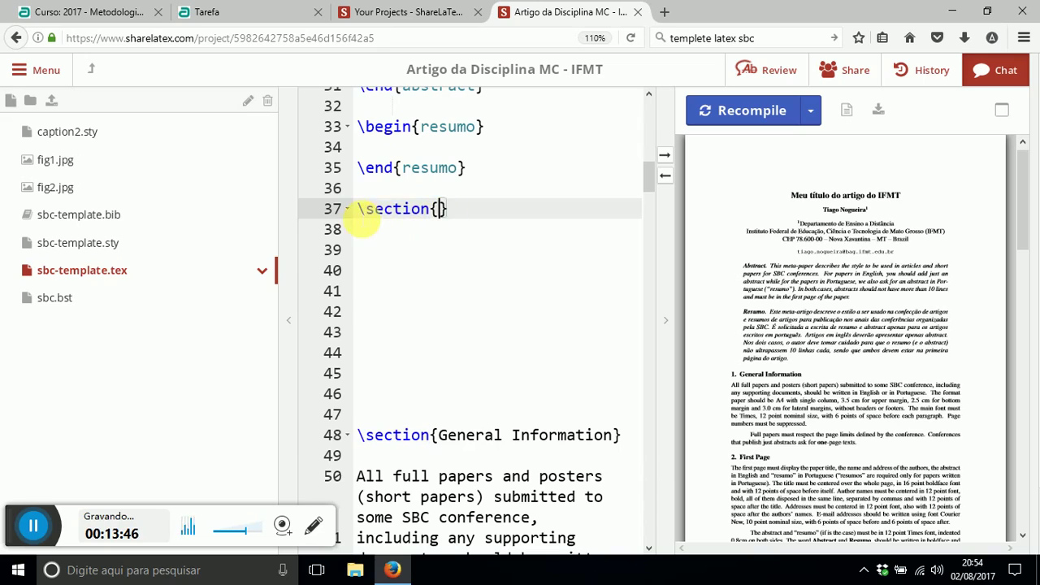
left_click_drag(359, 209, 449, 210)
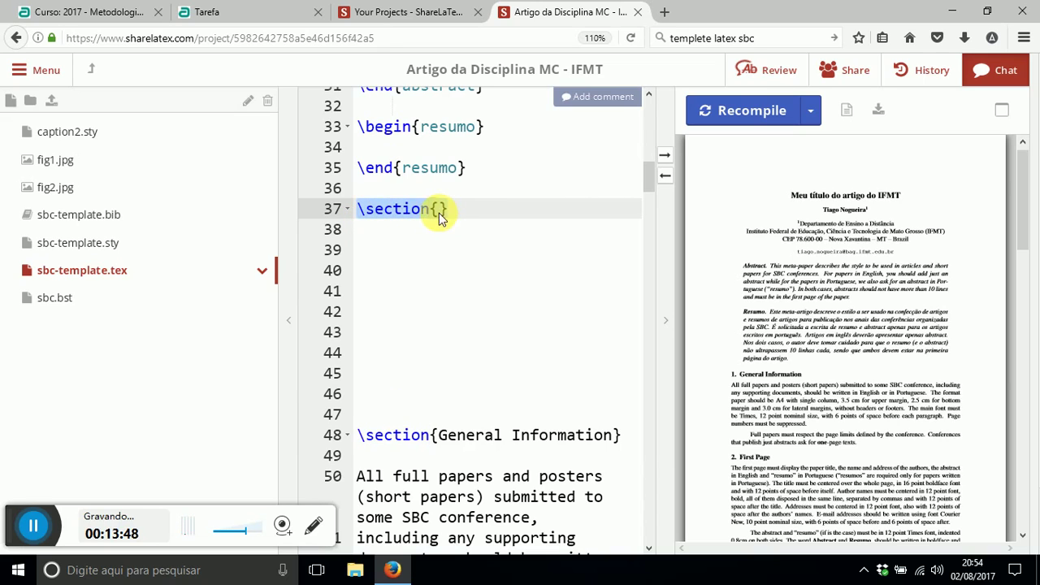
left_click(438, 210)
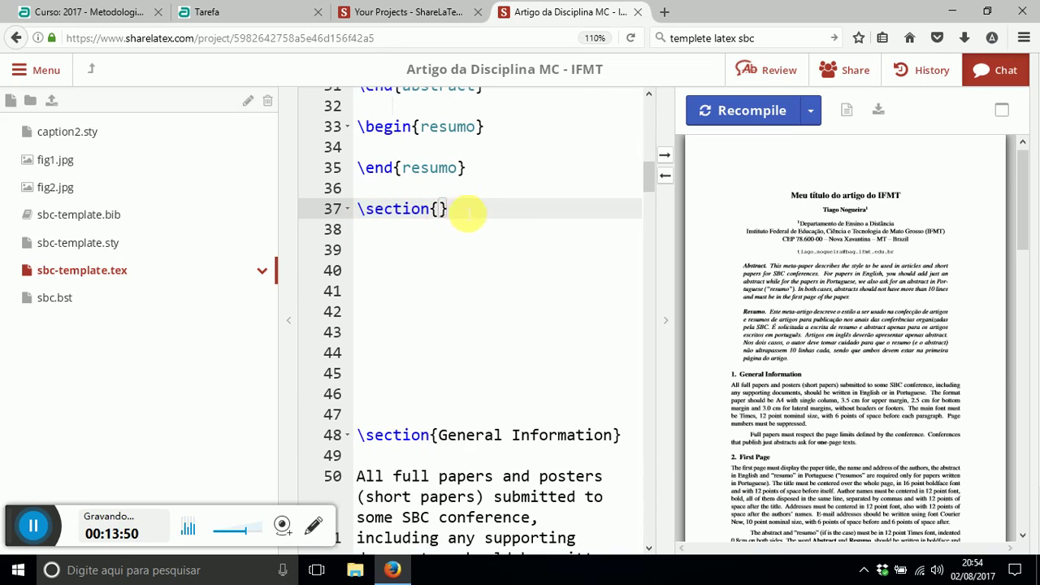
left_click_drag(465, 212, 345, 210)
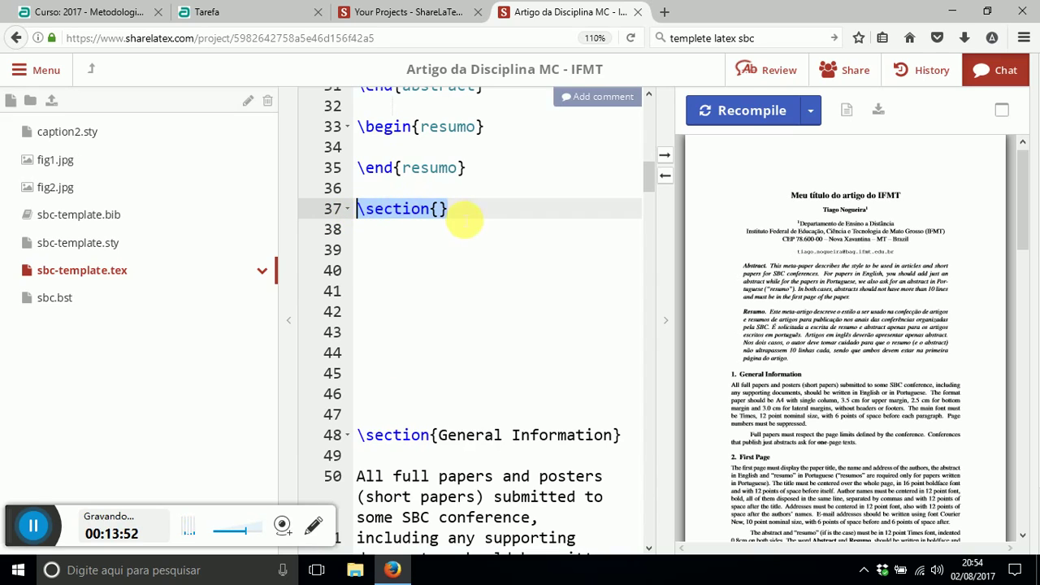
left_click(465, 213)
- Add an empty \subsection{} below the section and begin a \subsubsection{} line
key("Return")
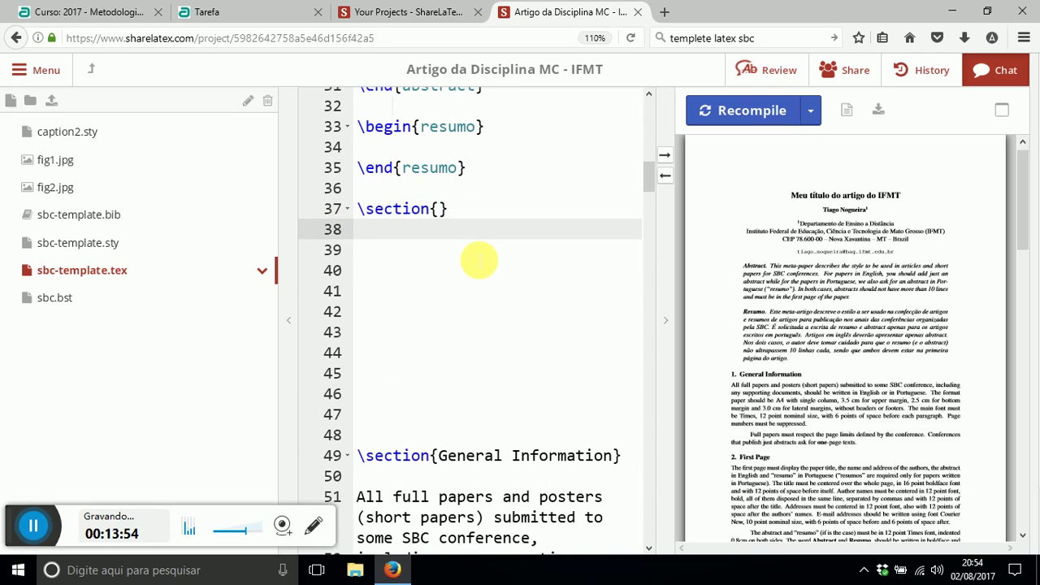
key("Return")
type("\\")
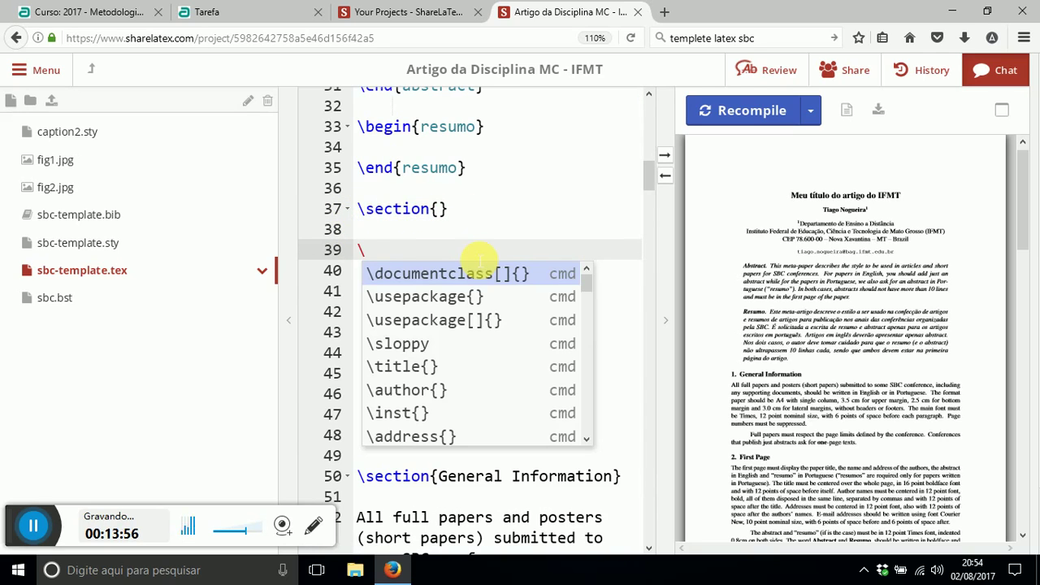
type("sub")
key("Return")
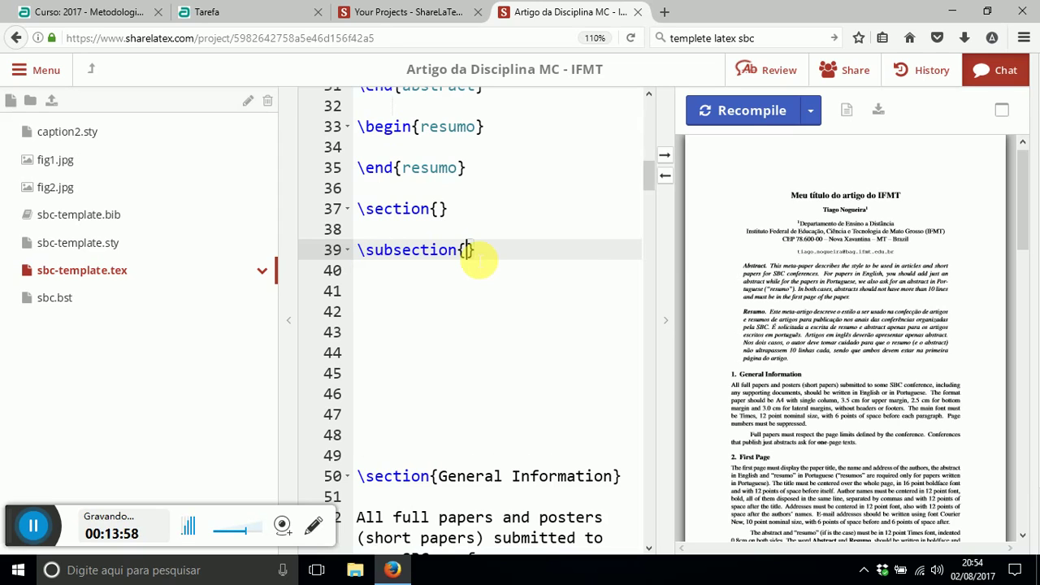
key("End")
key("Return")
key("Return")
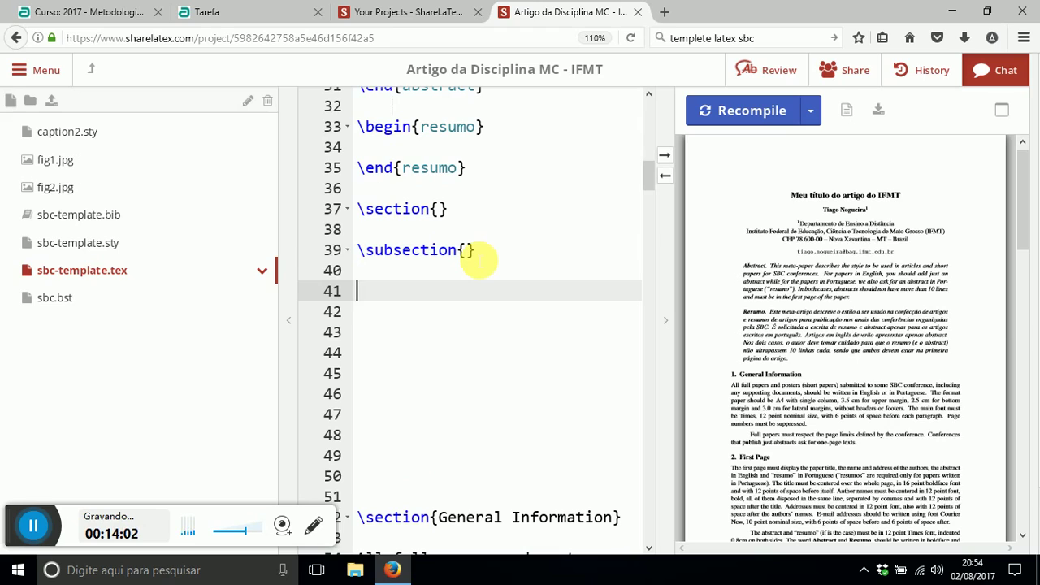
type("\\subsubsectio")
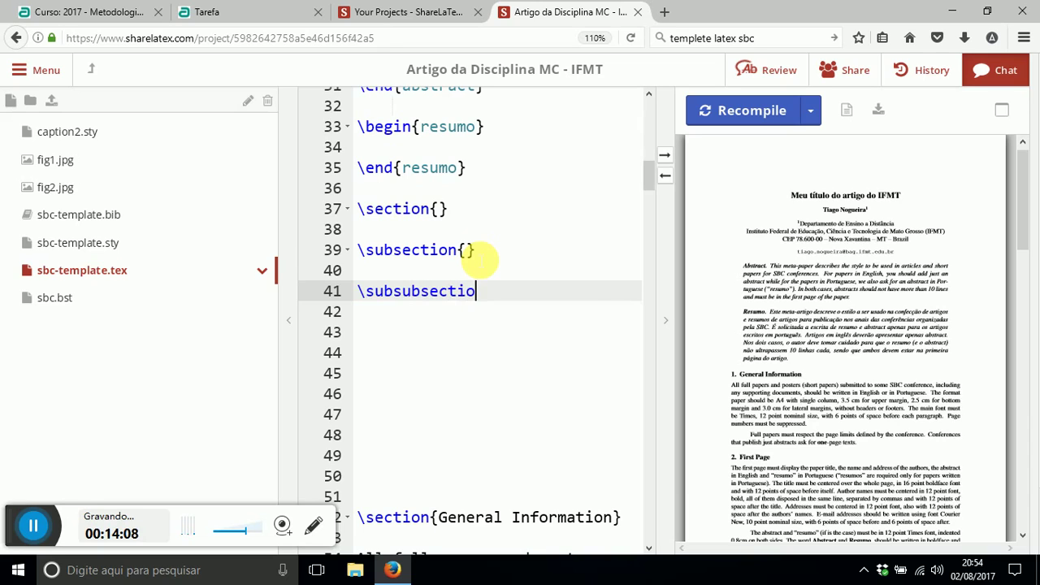
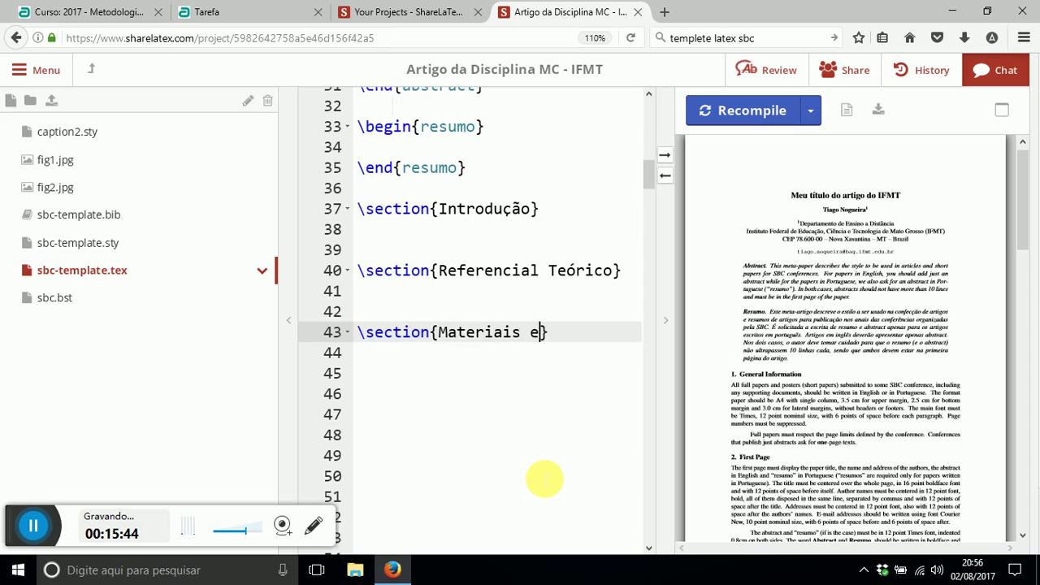
- Finish the Materiais e Métodos heading and duplicate it as Resultados e Discussões, fixing the spelling
type("os")
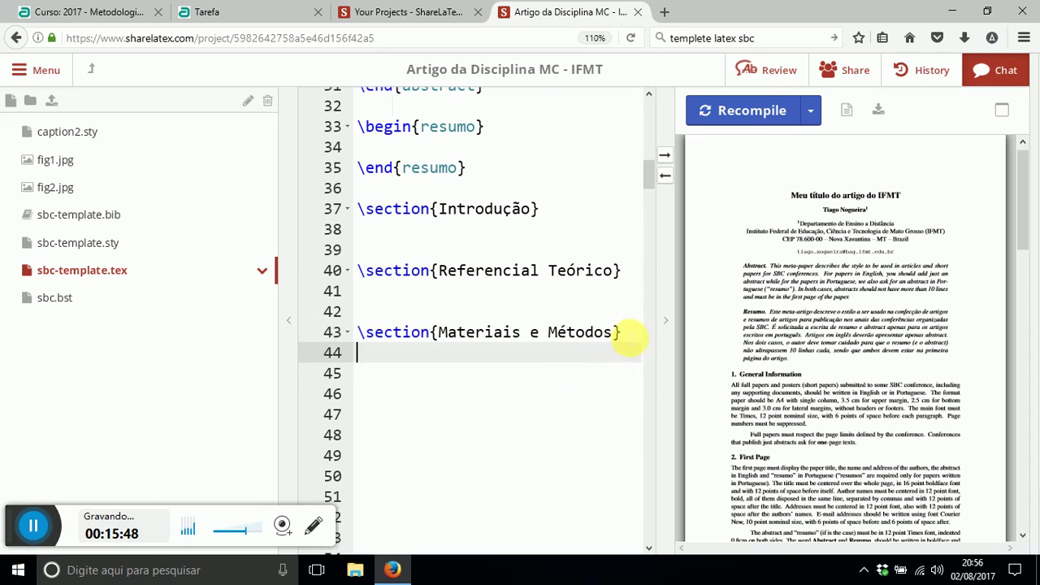
left_click_drag(622, 334, 351, 337)
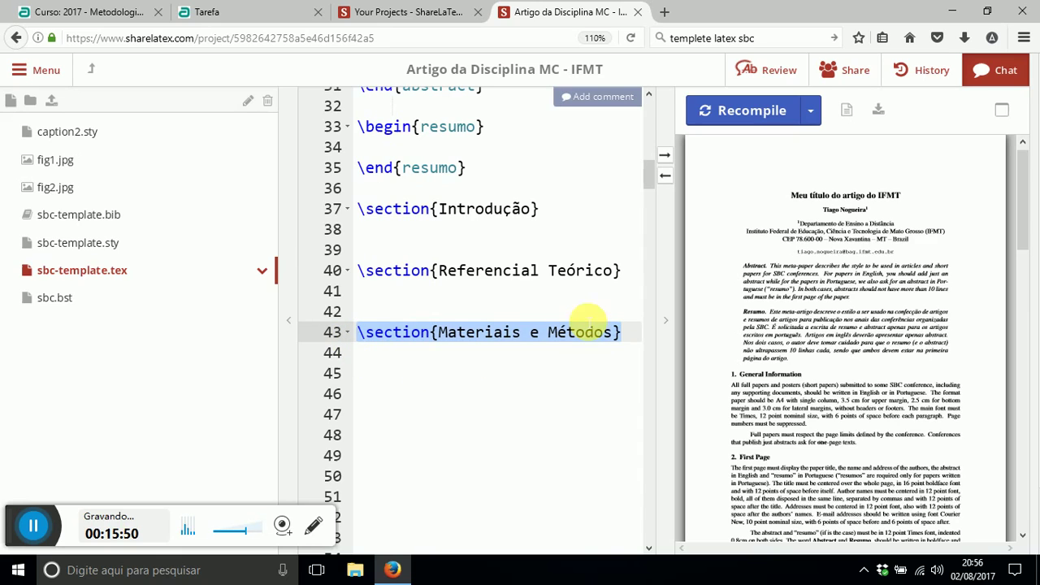
key("ctrl+c")
left_click(622, 338)
key("Return")
key("Return")
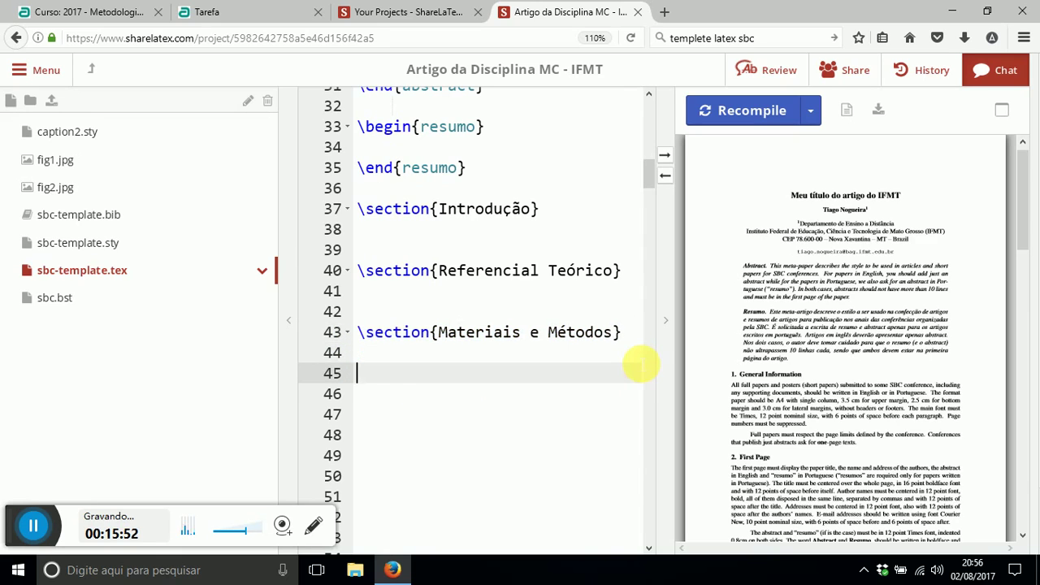
key("ctrl+v")
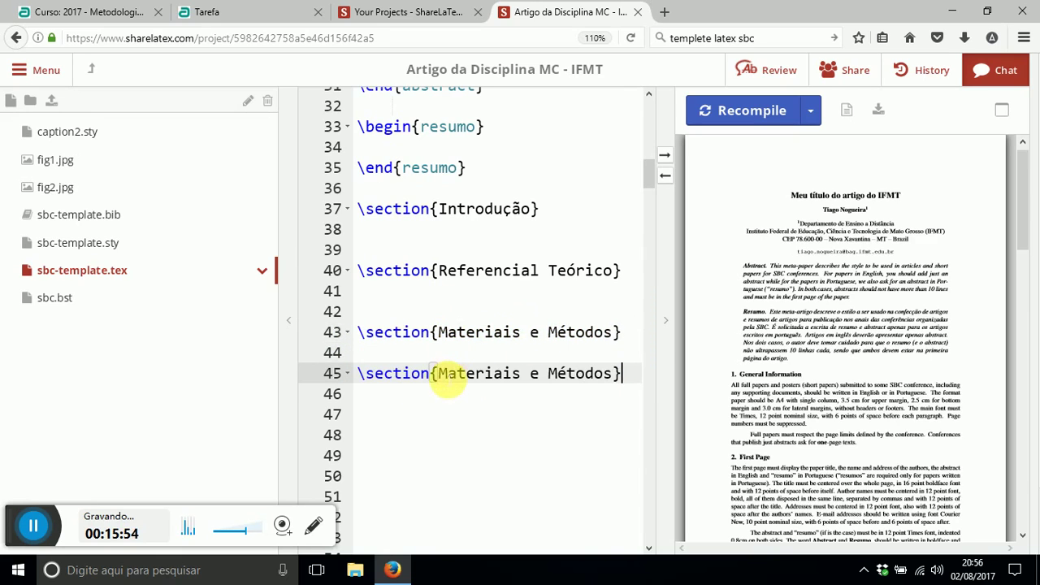
left_click_drag(448, 381, 617, 375)
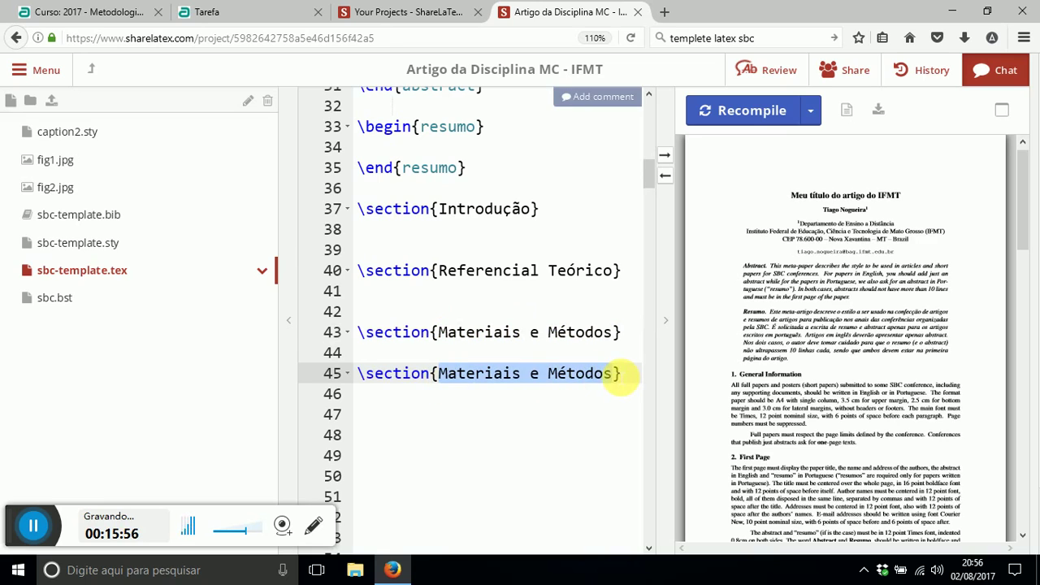
type("Resultados ")
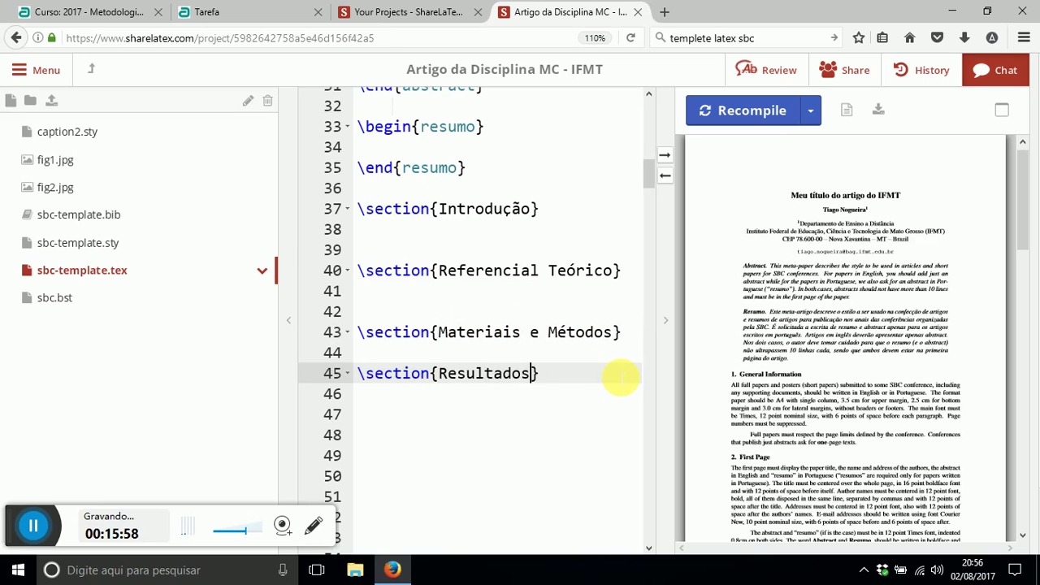
type("e D")
type("iscu")
type("ssões")
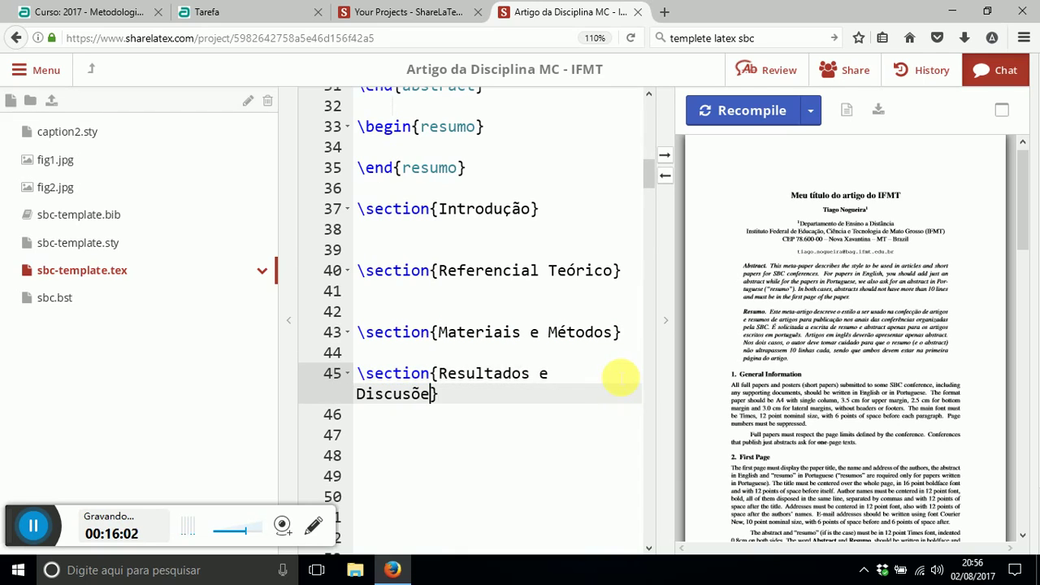
left_click(457, 438)
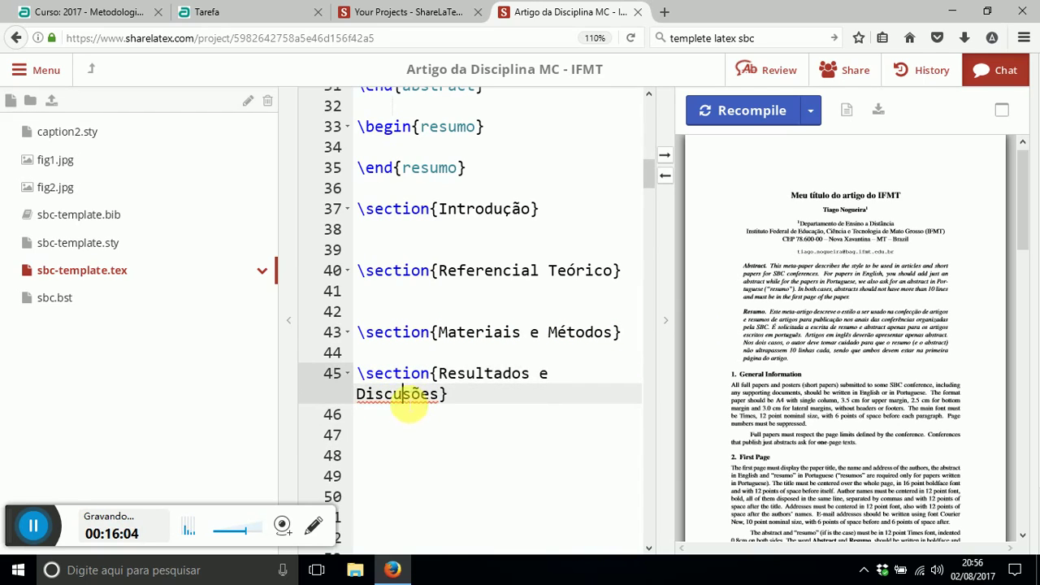
right_click(410, 396)
left_click(455, 427)
- Add a Conclusões section heading below Resultados e Discussões
scroll(496, 433, "down", 1)
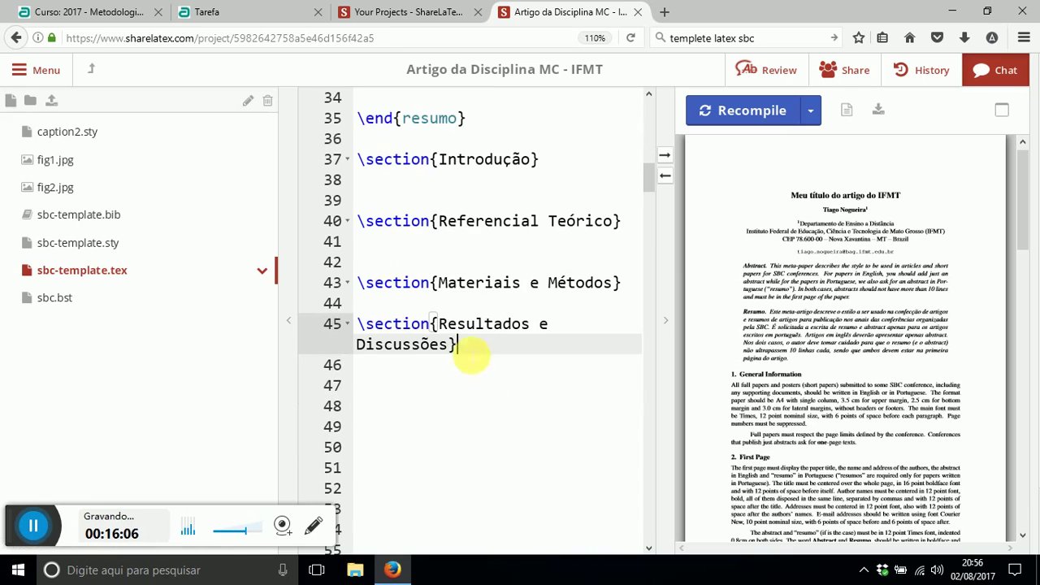
left_click_drag(439, 325, 355, 323)
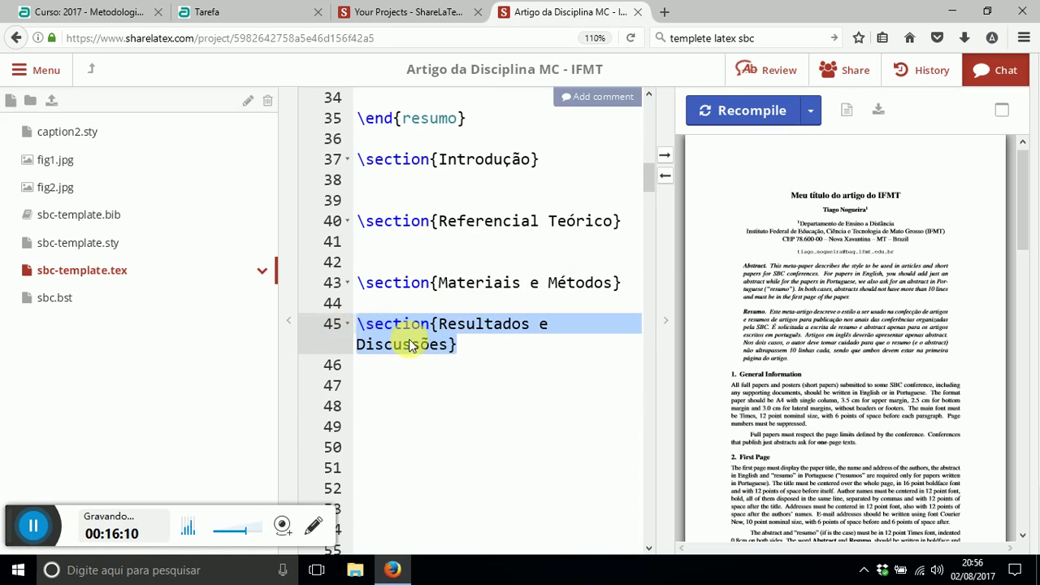
left_click(488, 348)
left_click(496, 355)
key("Return")
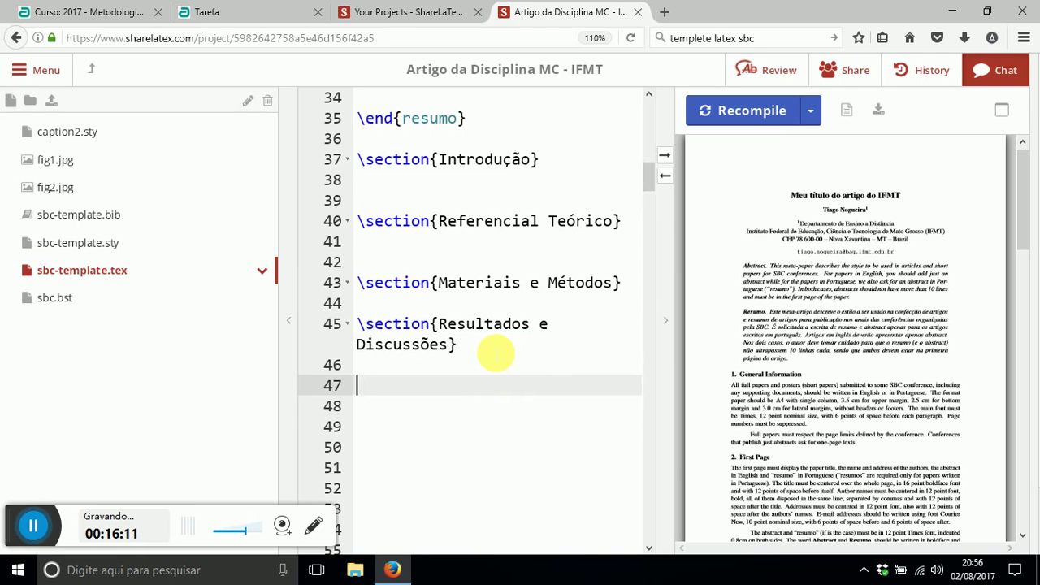
key("ctrl+v")
left_click_drag(440, 386, 453, 407)
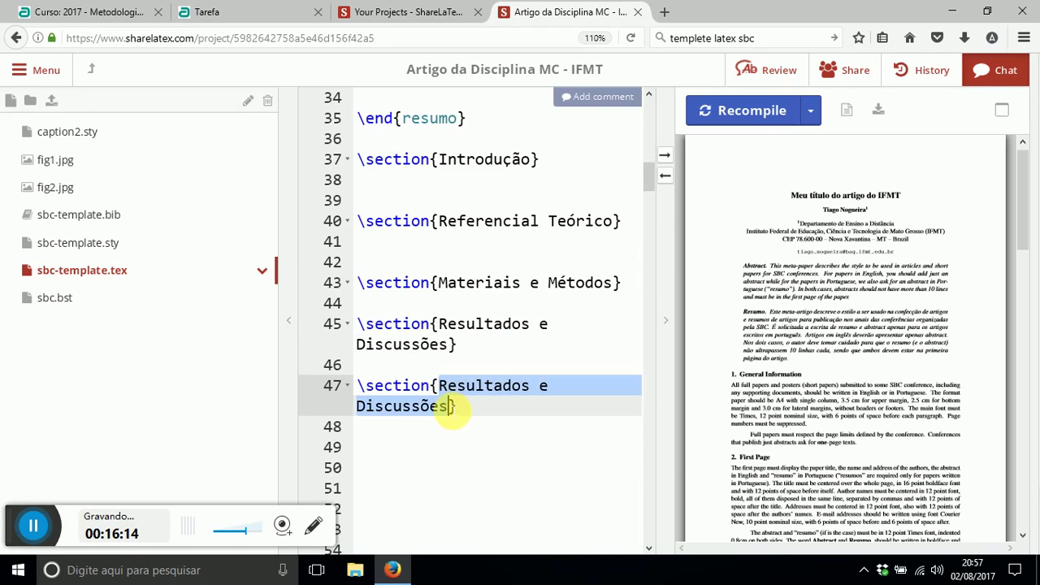
type("Conclusões")
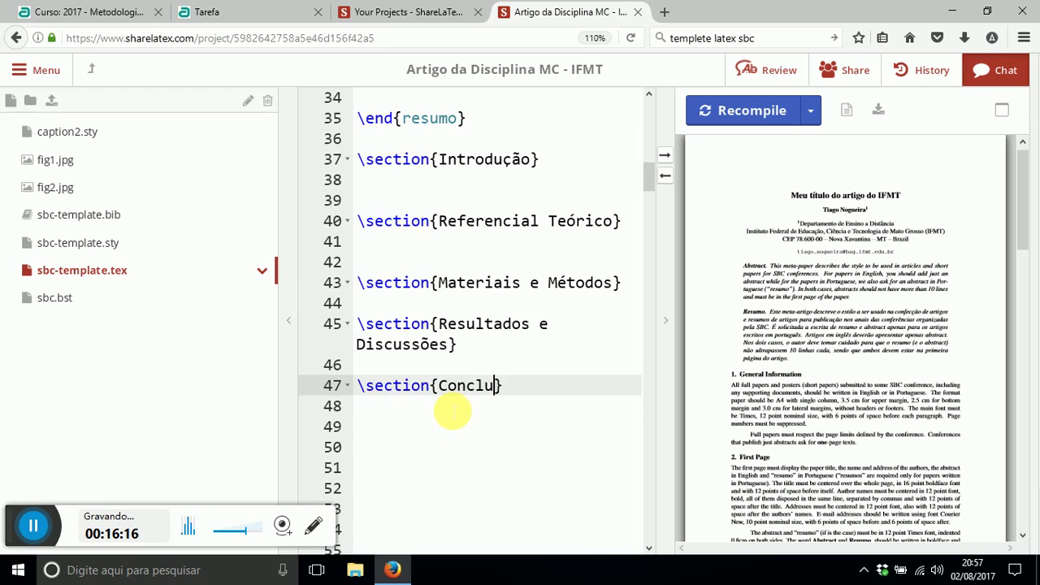
left_click(489, 429)
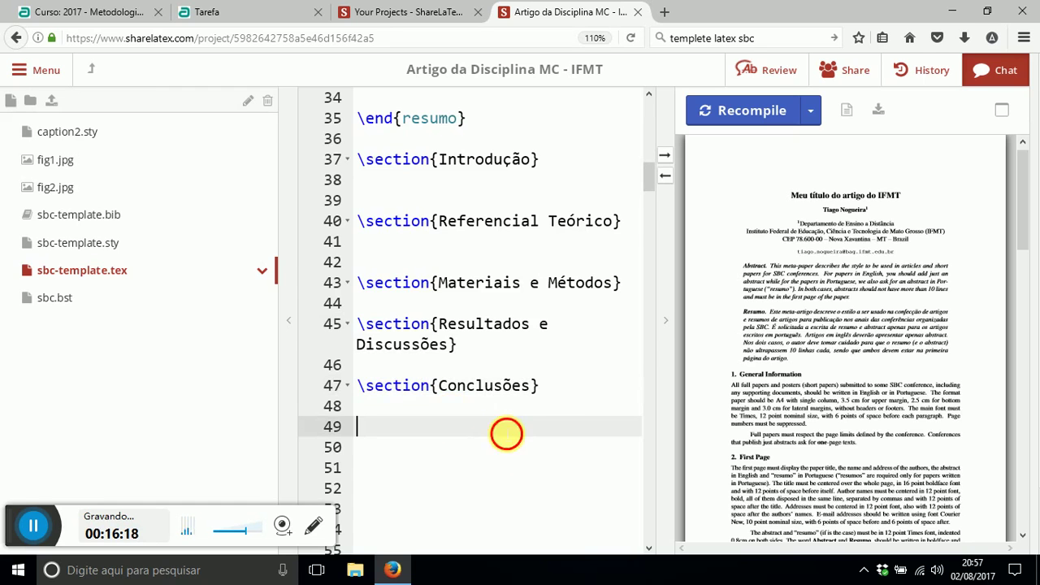
left_click(564, 394)
scroll(558, 407, "down", 2)
left_click(429, 372)
- Delete the leftover template sample sections from line 51 down to '0.5 cm.'
key("ctrl+v")
scroll(439, 382, "down", 10)
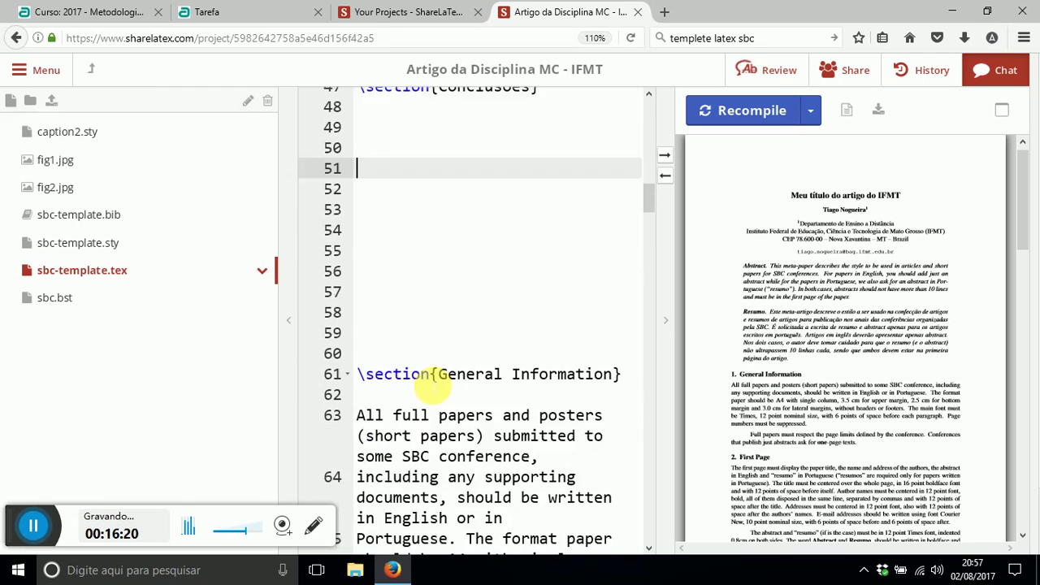
scroll(447, 390, "down", 20)
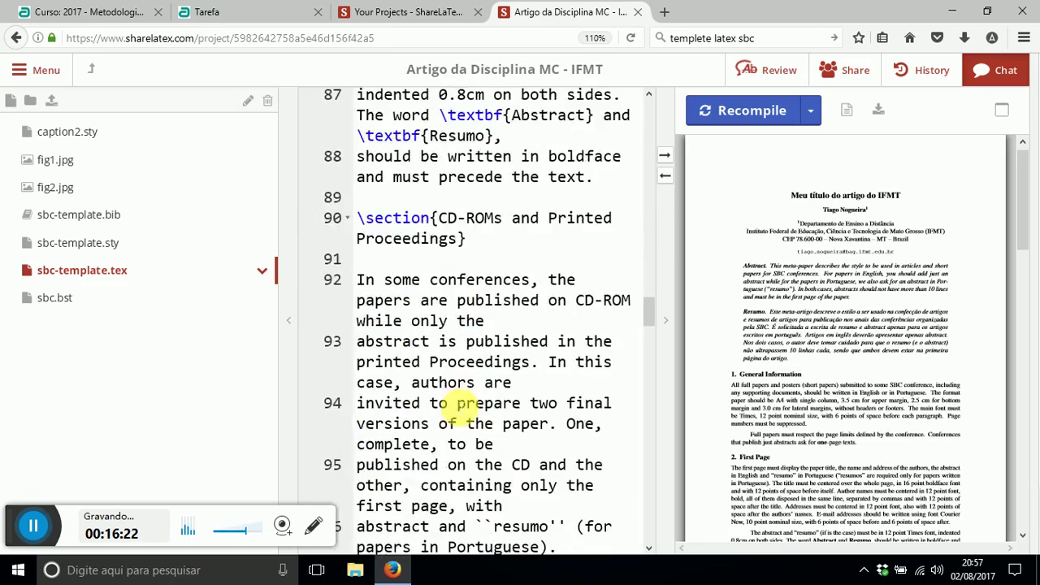
scroll(457, 412, "down", 20)
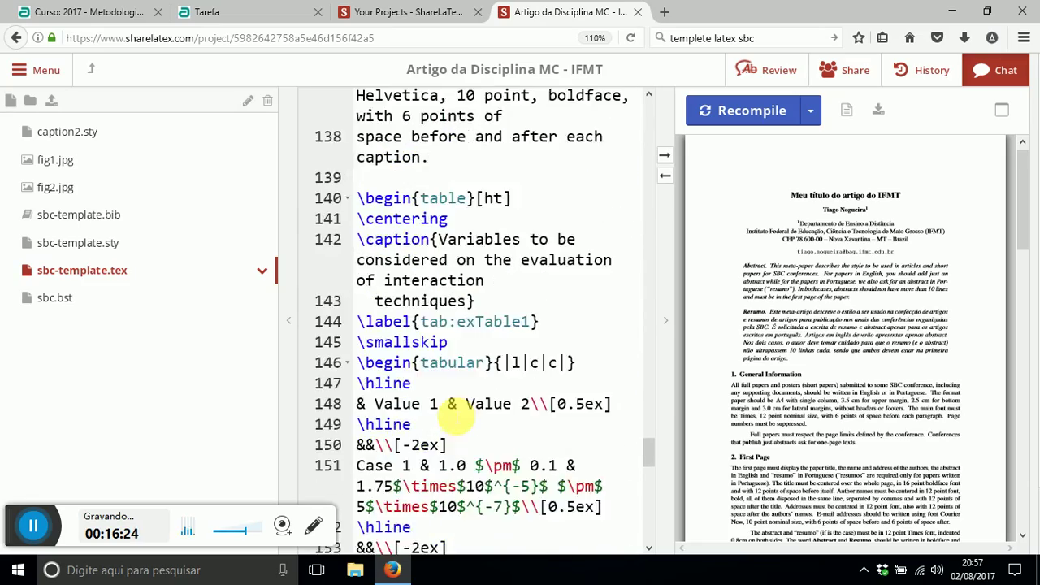
scroll(454, 415, "down", 4)
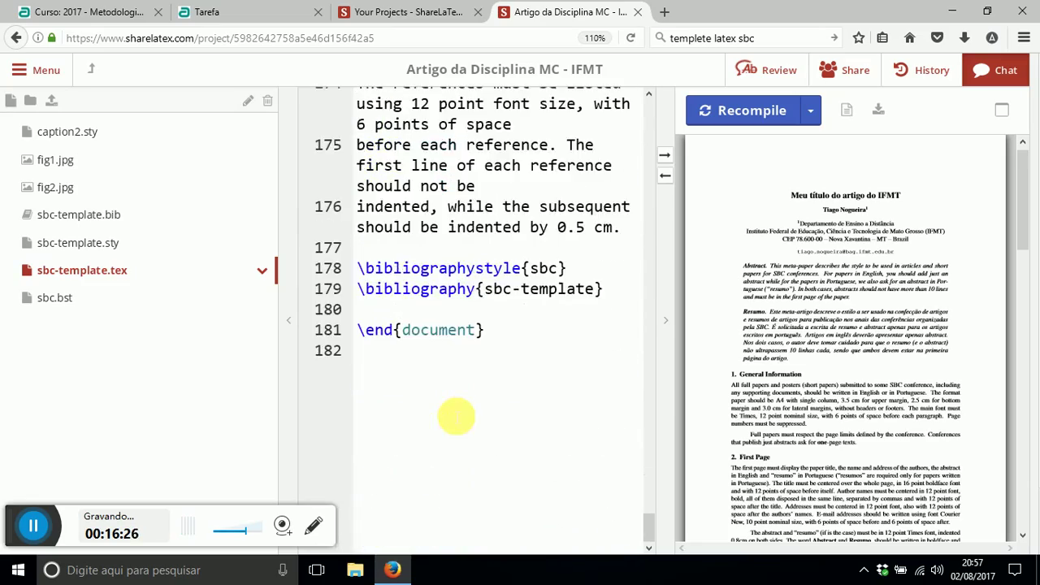
scroll(454, 414, "up", 4)
left_click(624, 382, "shift")
key("BackSpace")
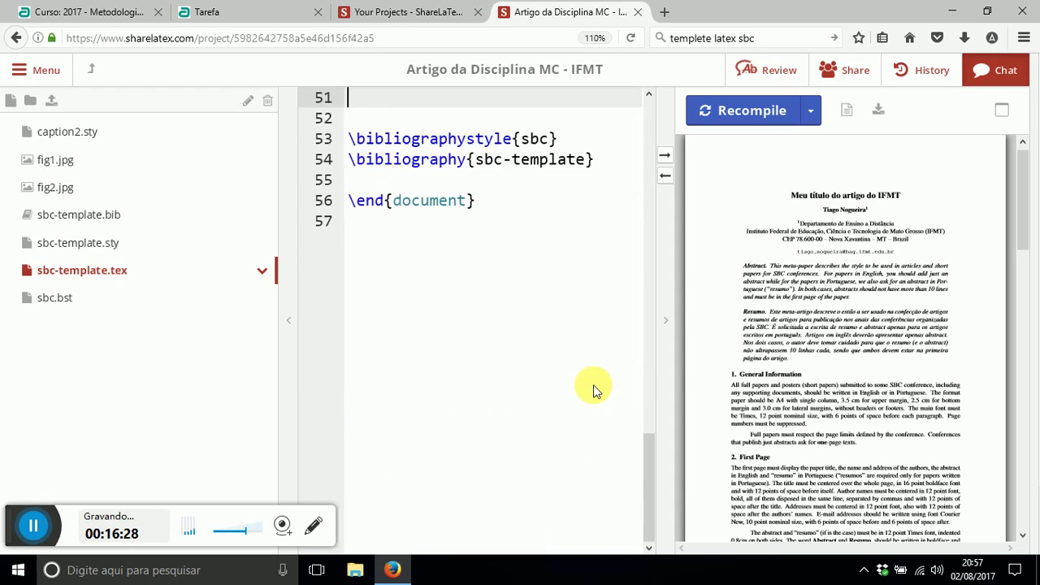
scroll(532, 284, "up", 5)
- Recompile and check the title block, Abstract and Resumo in the PDF preview
left_click(734, 110)
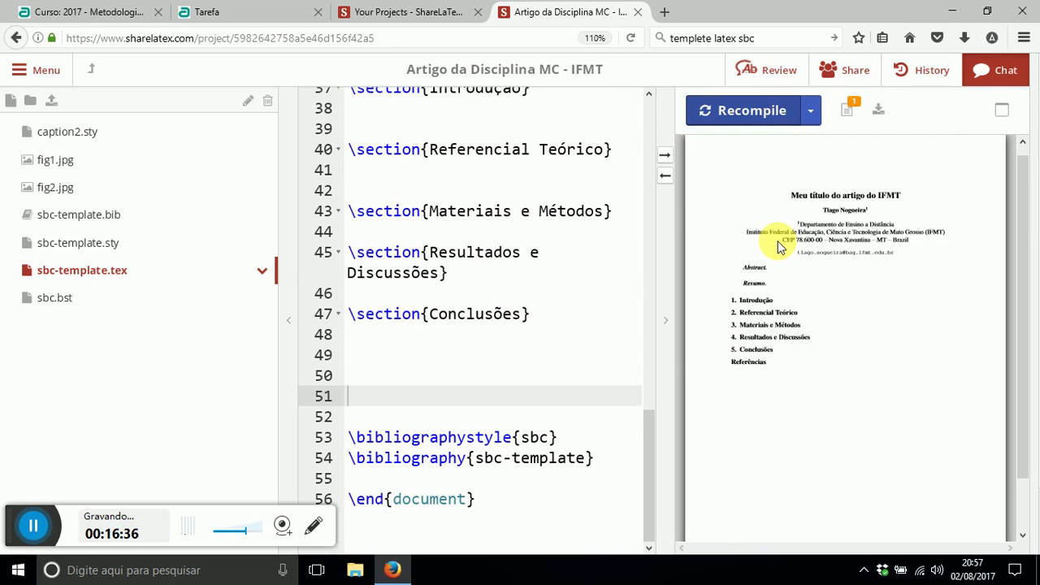
mouse_move(794, 201)
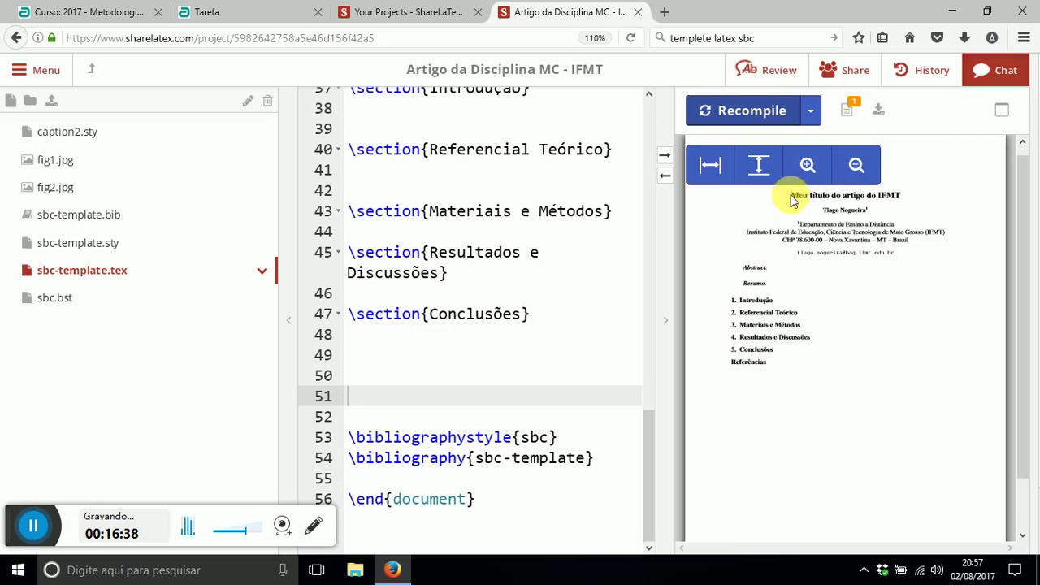
left_click_drag(876, 196, 792, 196)
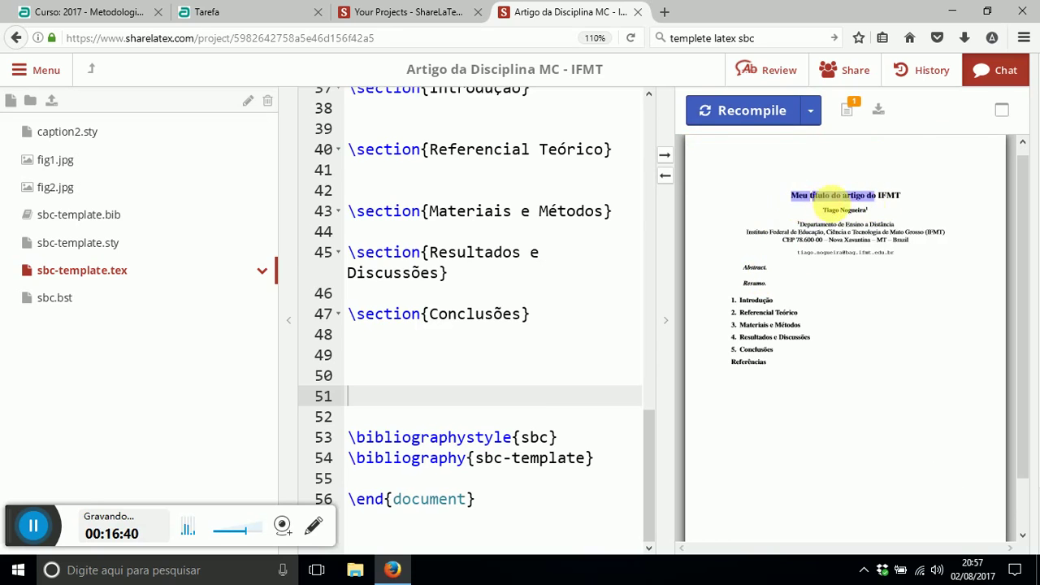
left_click(819, 231)
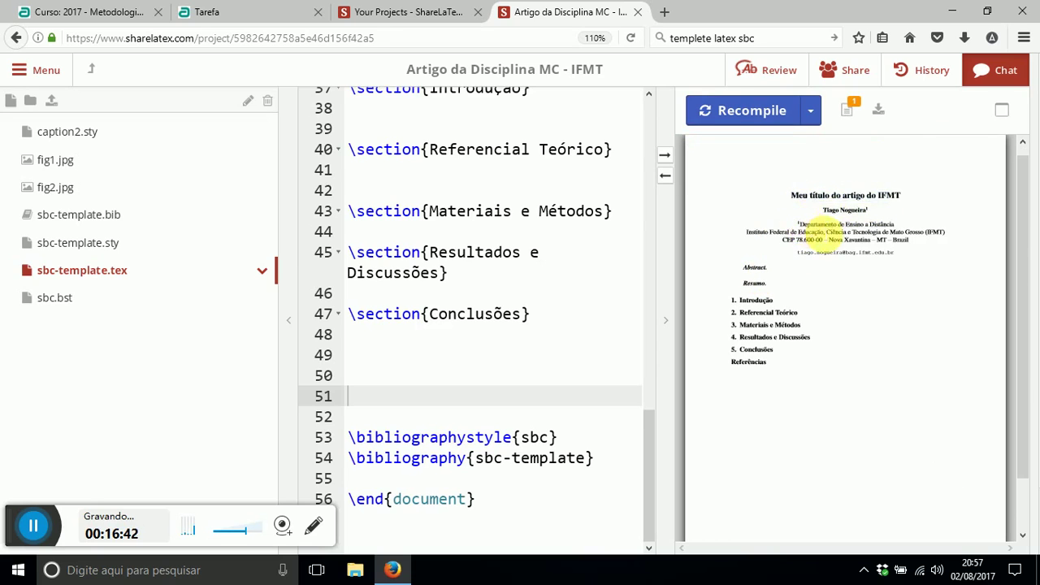
left_click_drag(819, 231, 900, 257)
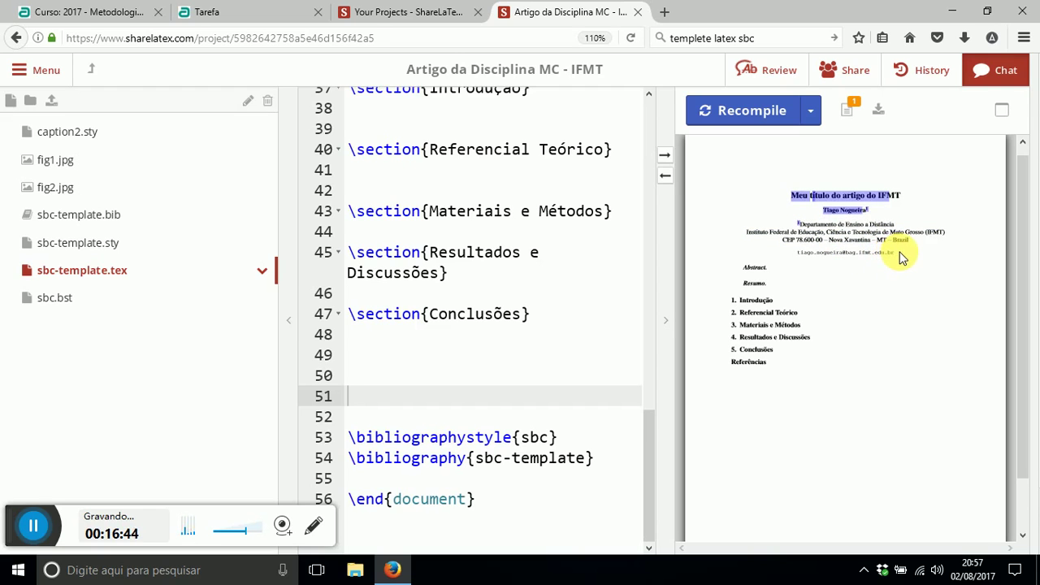
double_click(753, 280)
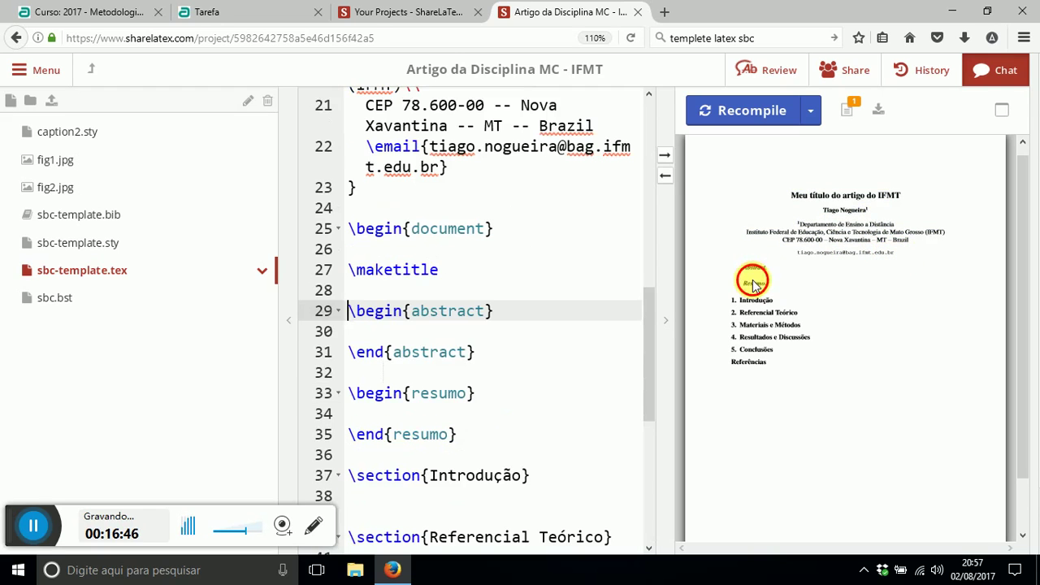
double_click(755, 282)
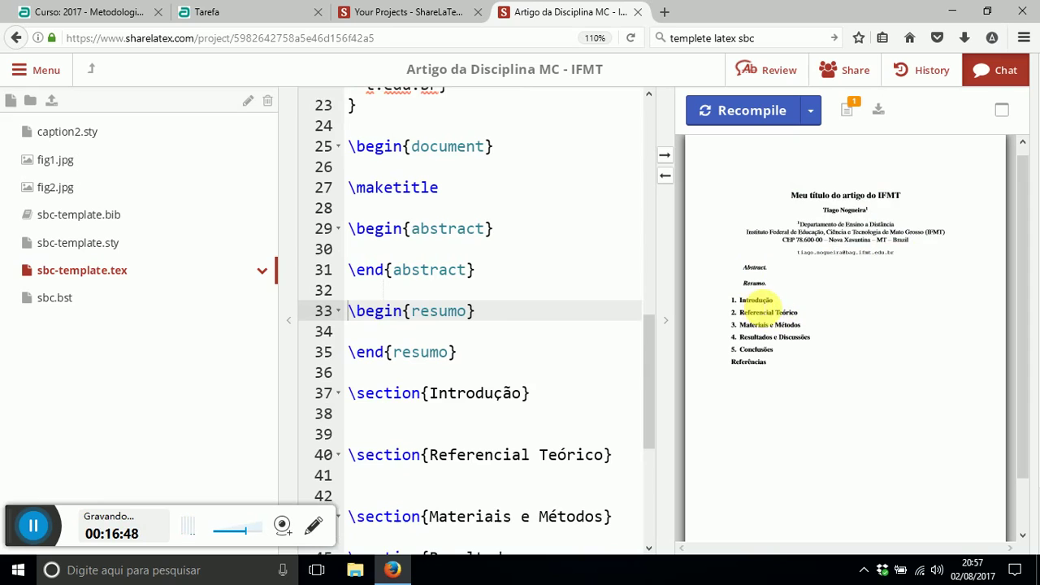
- Check the section titles Introdução through Conclusões in the PDF, then return below Referencial Teórico
double_click(756, 301)
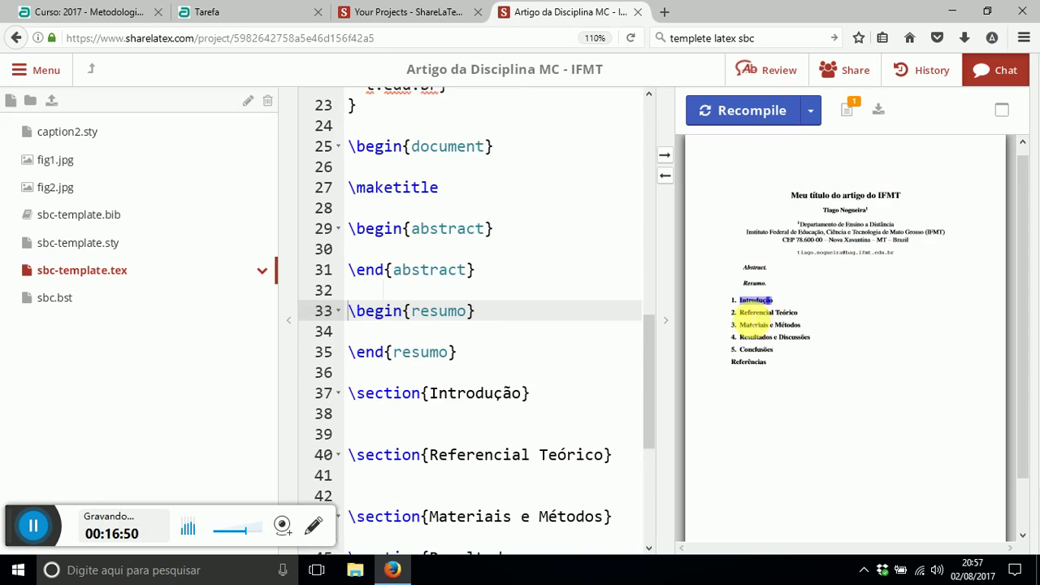
left_click_drag(741, 314, 810, 337)
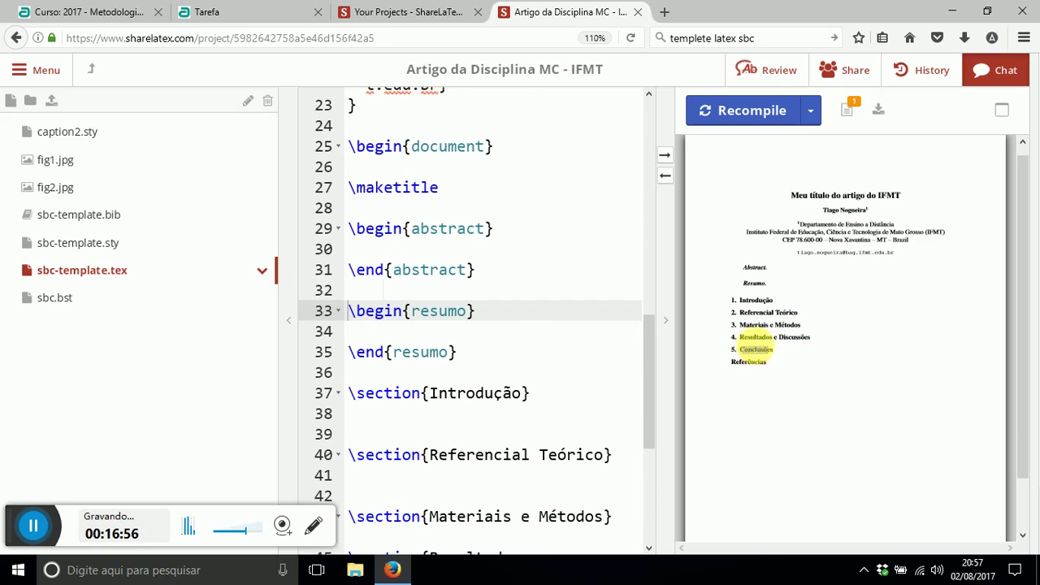
double_click(752, 351)
left_click_drag(740, 324, 787, 343)
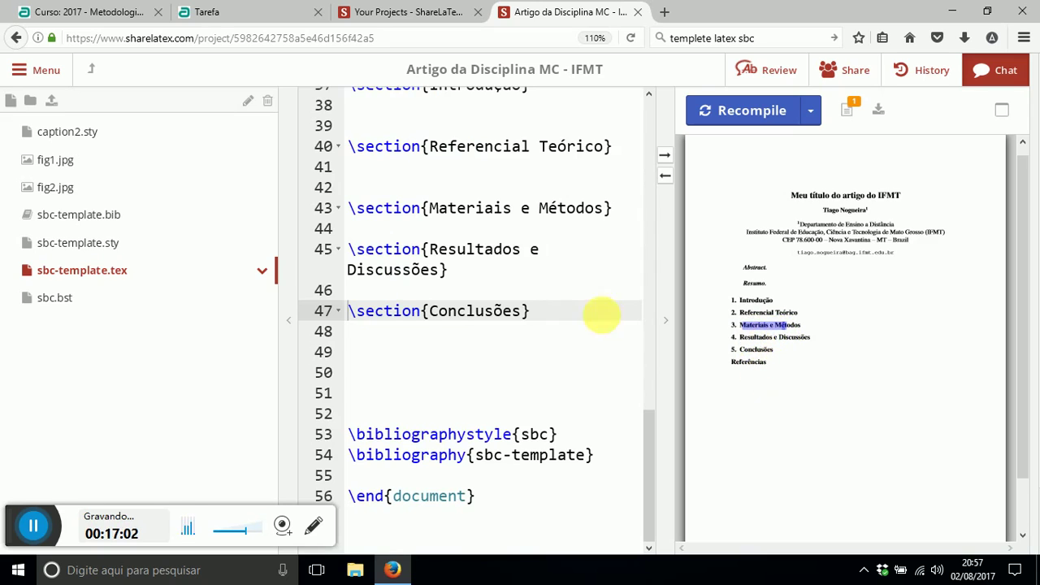
triple_click(755, 313)
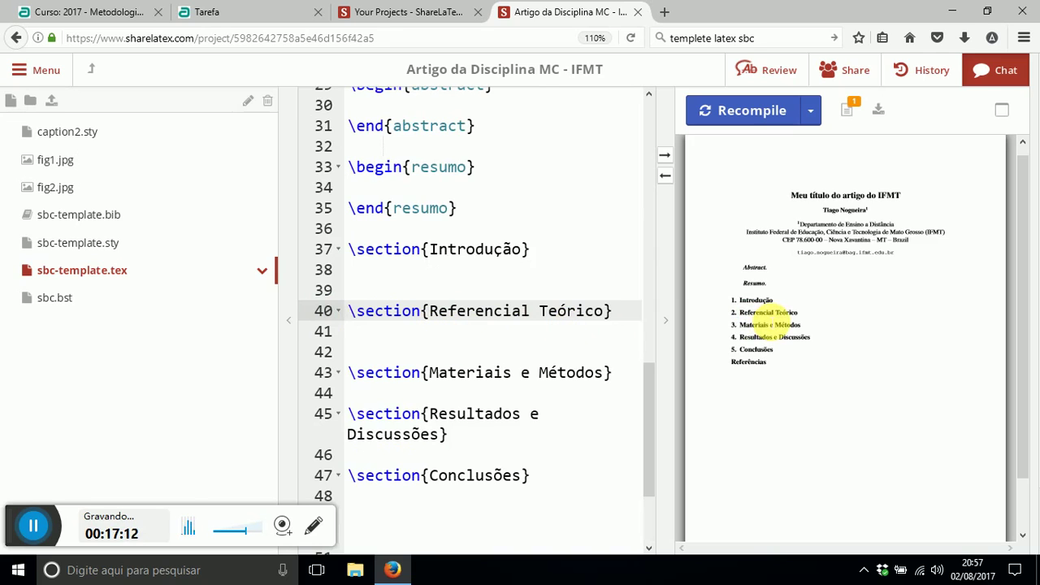
left_click(530, 333)
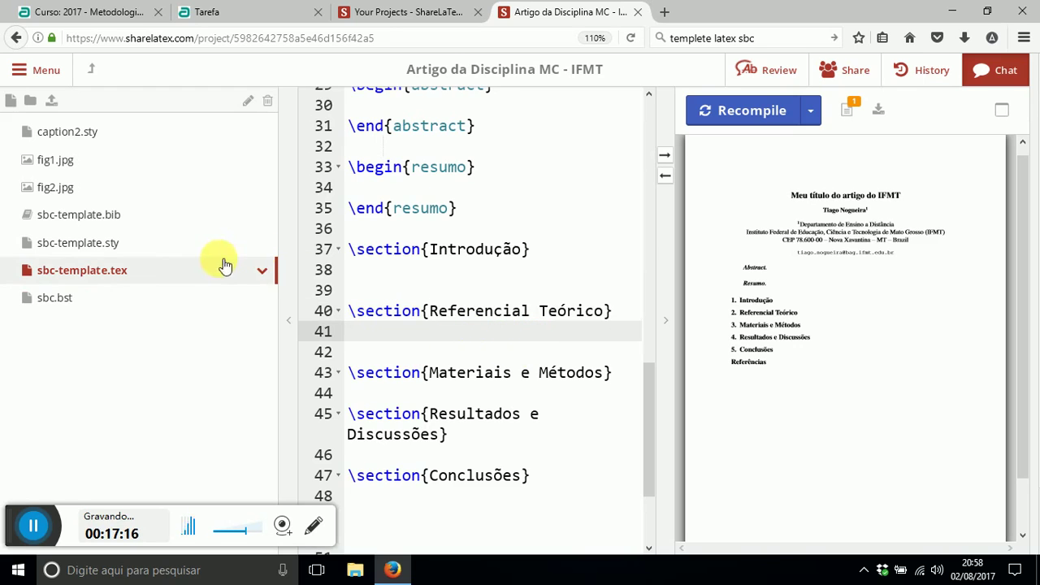
- Empty sbc-template.bib of all sample entries and recompile sbc-template.tex
left_click(101, 218)
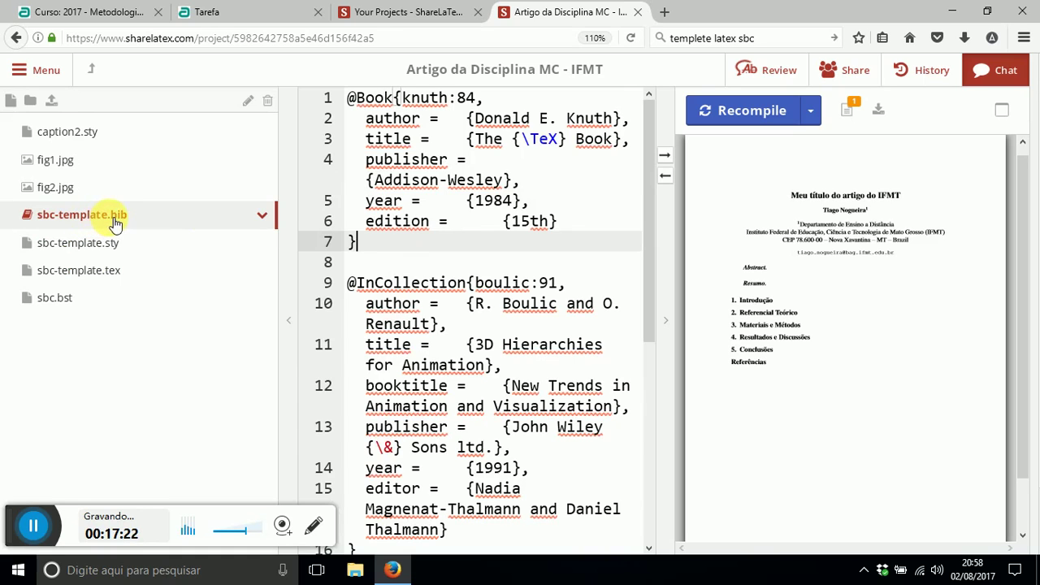
key("Down")
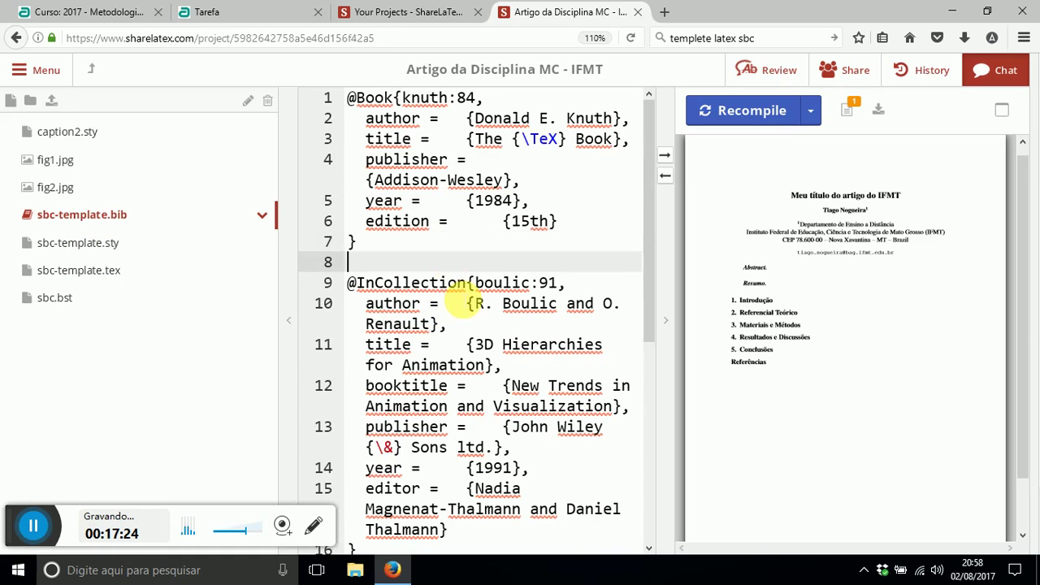
key("ctrl+a")
key("Delete")
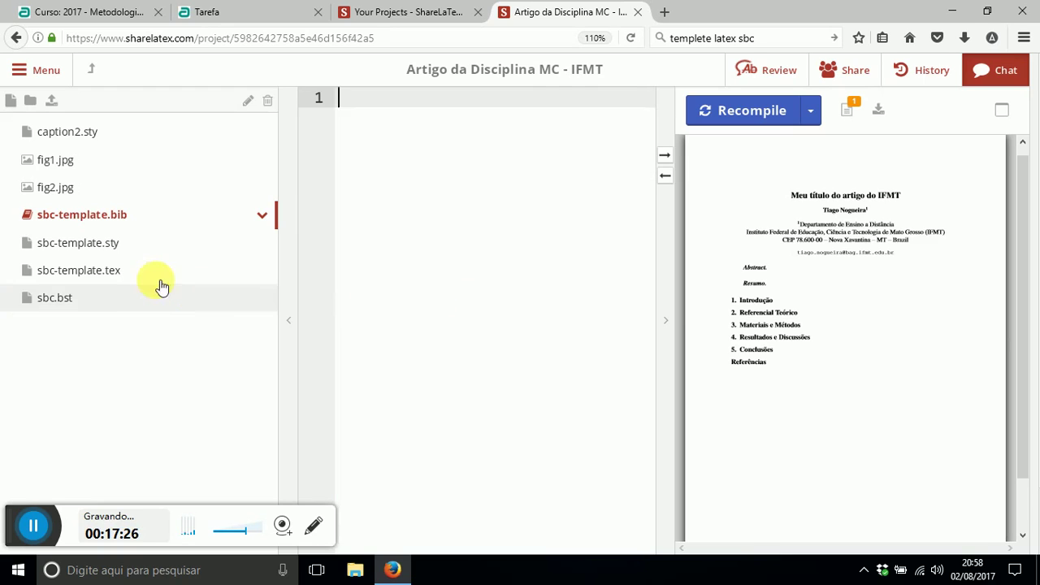
left_click(106, 277)
left_click(579, 254)
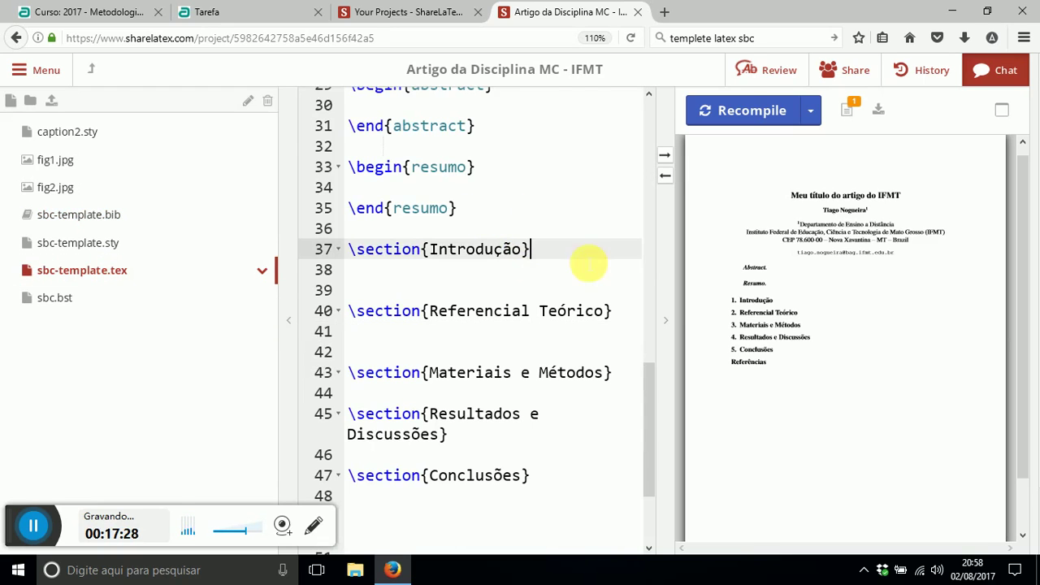
left_click(750, 114)
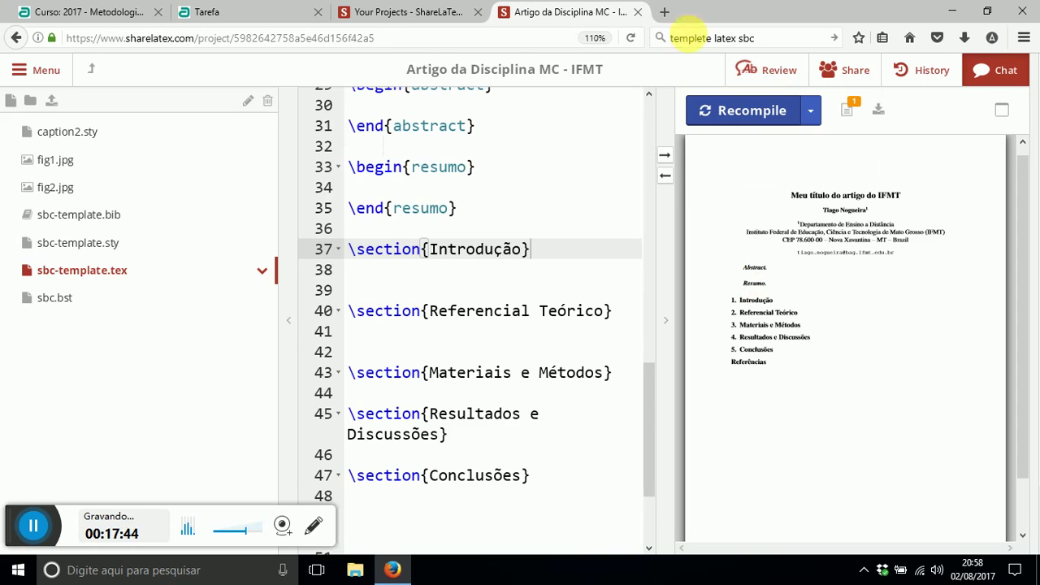
- Open Google Scholar in a new browser tab via a web search
key("ctrl+t")
left_click(689, 37)
type("g")
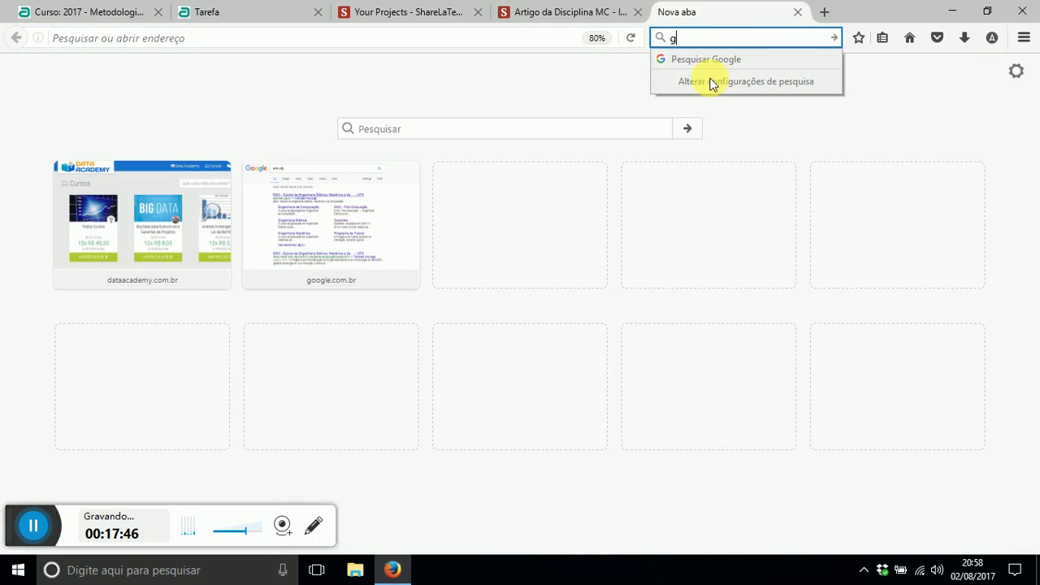
type("oogle scholar")
key("Return")
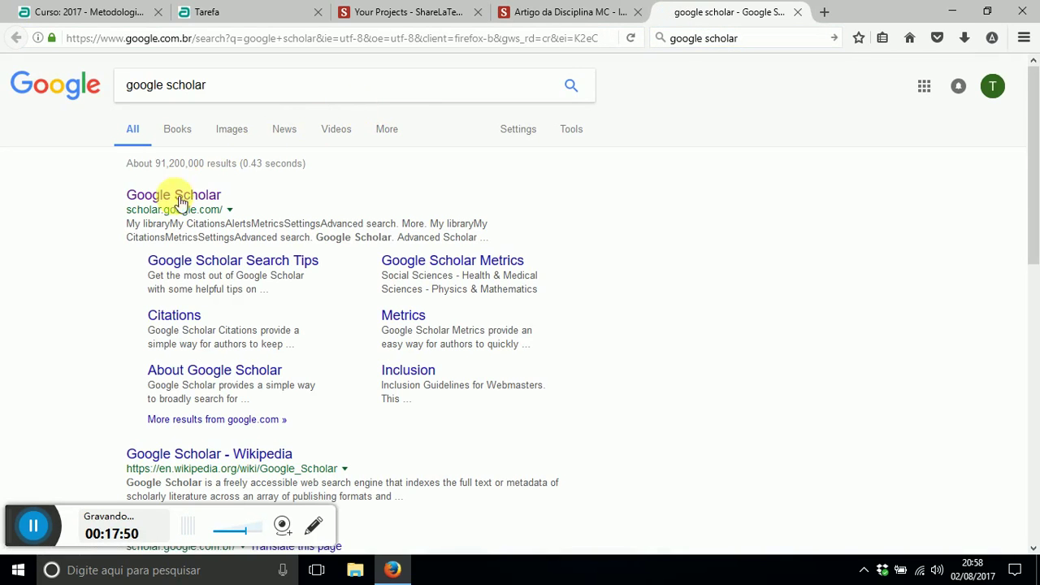
left_click(200, 202)
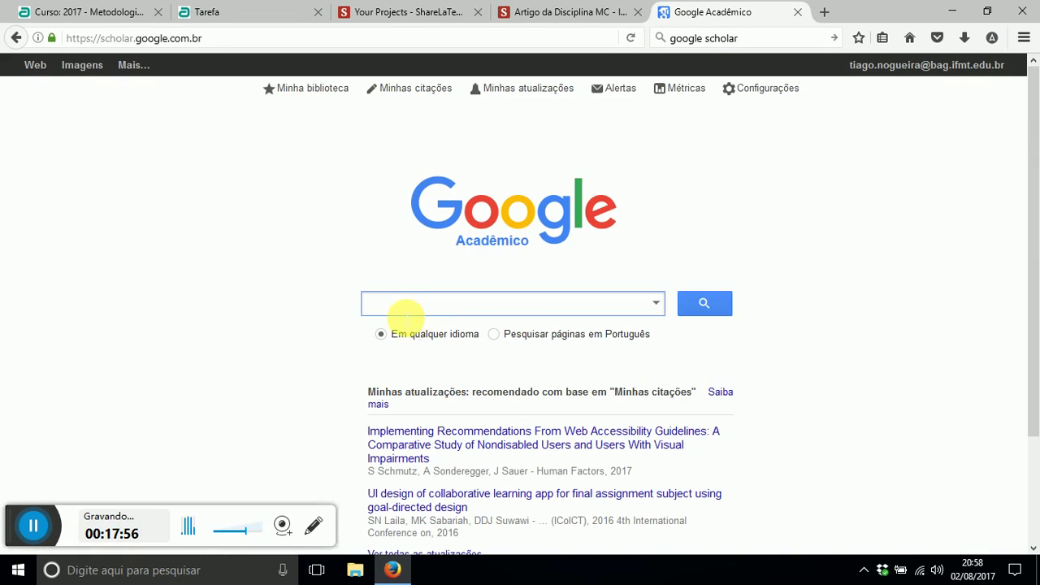
- Enter the query "experiência de usuários" AND "Design Responsivo" AND "cegos" in Scholar's search box
left_click(407, 309)
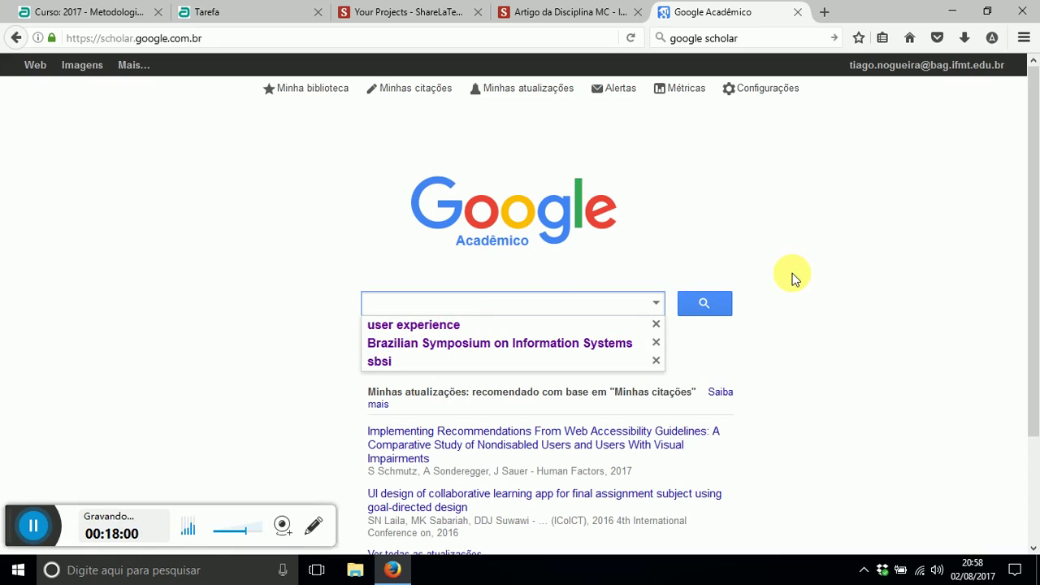
left_click(282, 257)
left_click(394, 310)
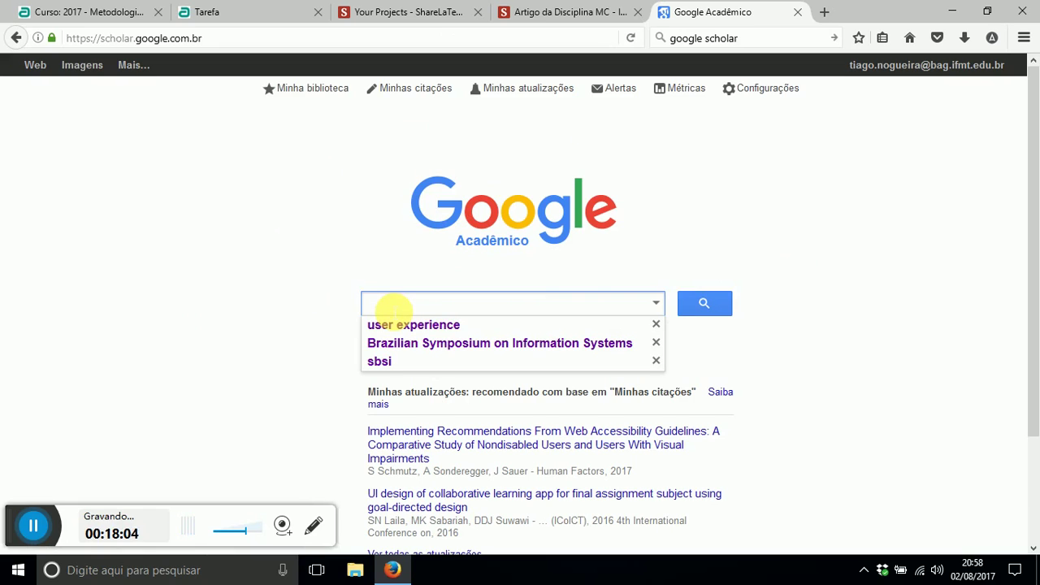
type("\"\"ace")
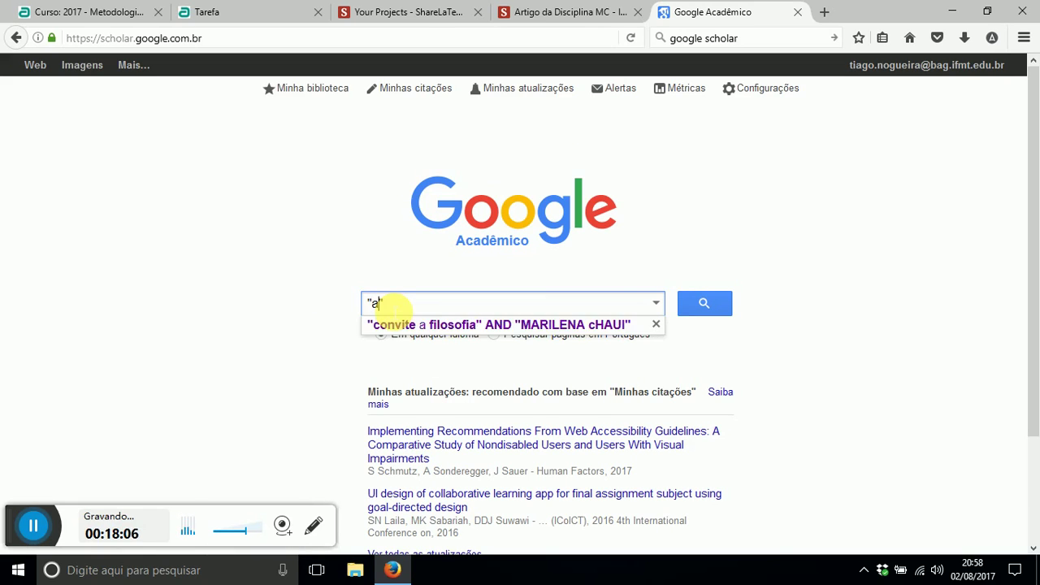
type("ssibili")
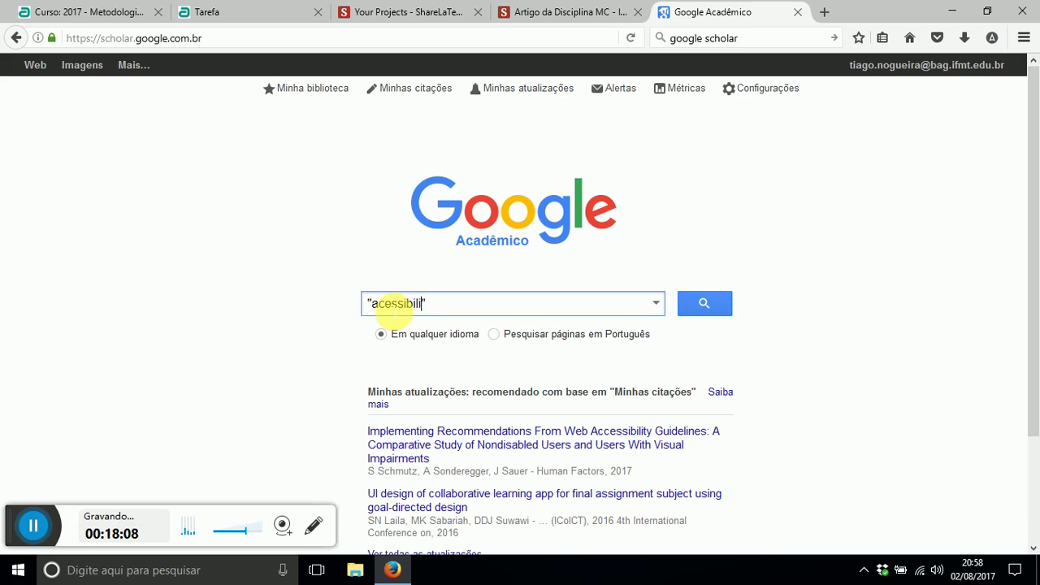
type("dade")
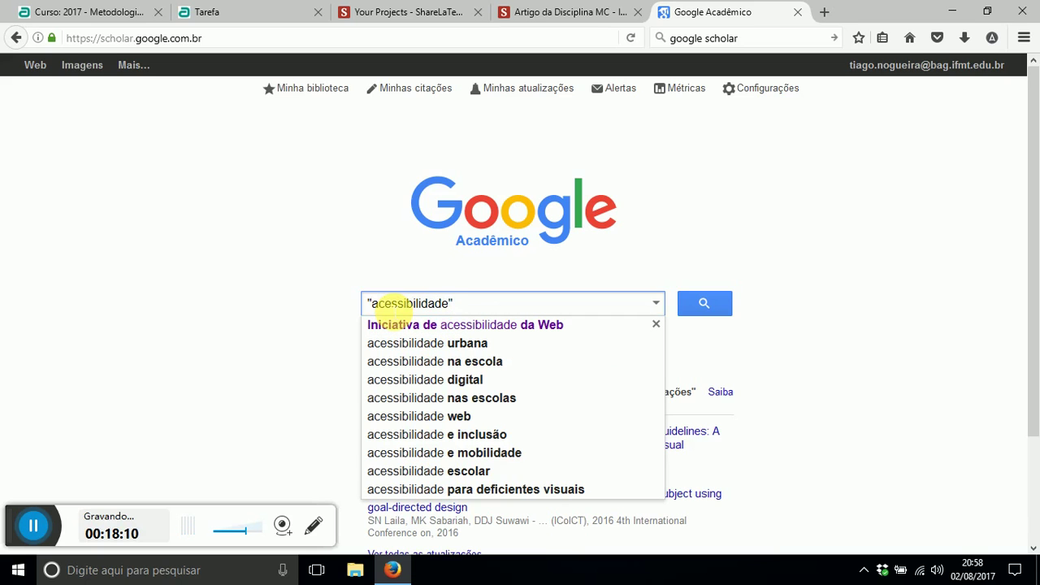
type(" AND \"EXPERIÊNCIA D")
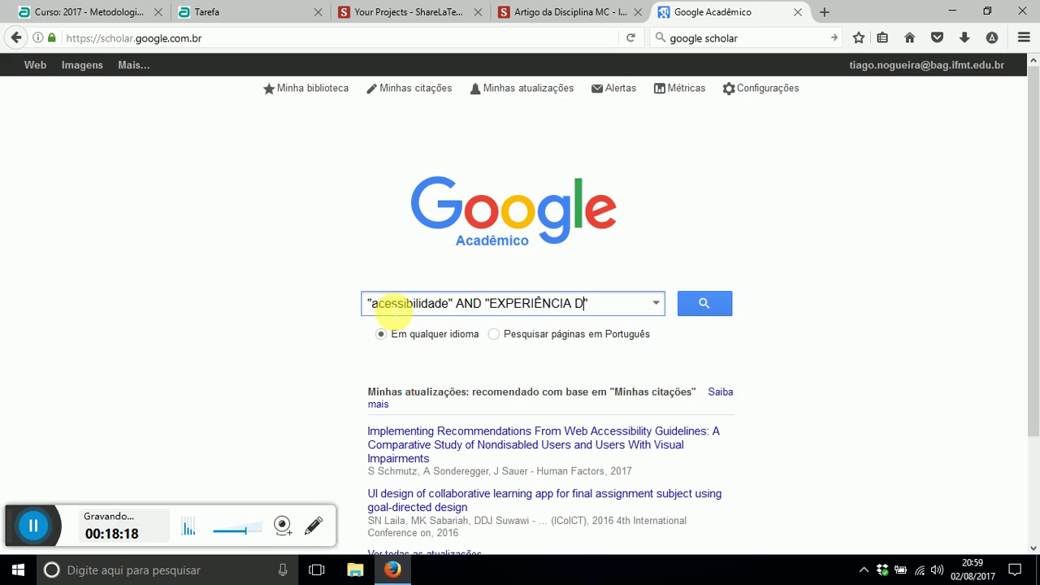
key("BackSpace")
key("BackSpace")
key("BackSpace")
key("BackSpace")
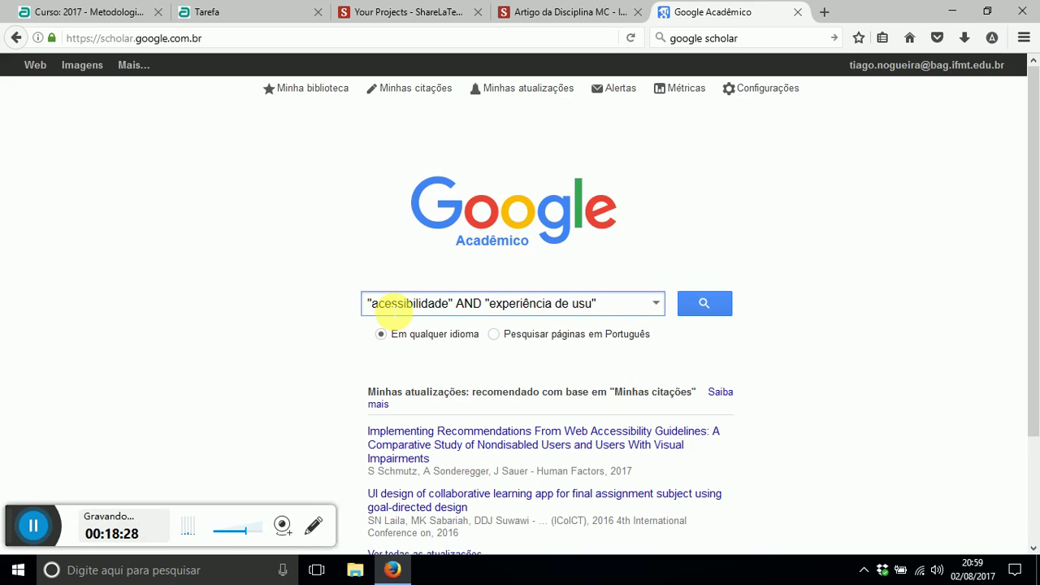
type("ios\" AND ")
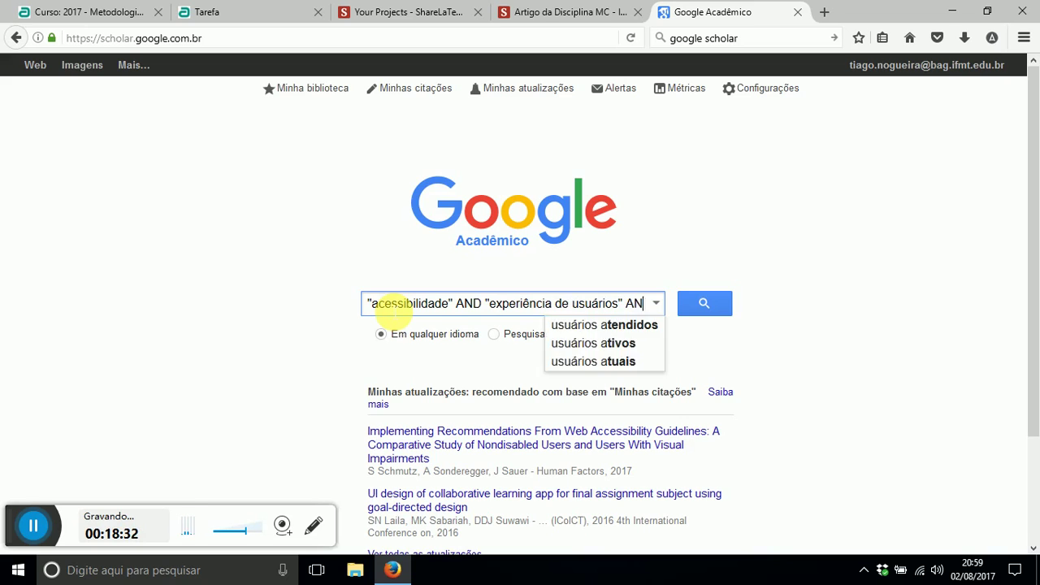
type("\"\"")
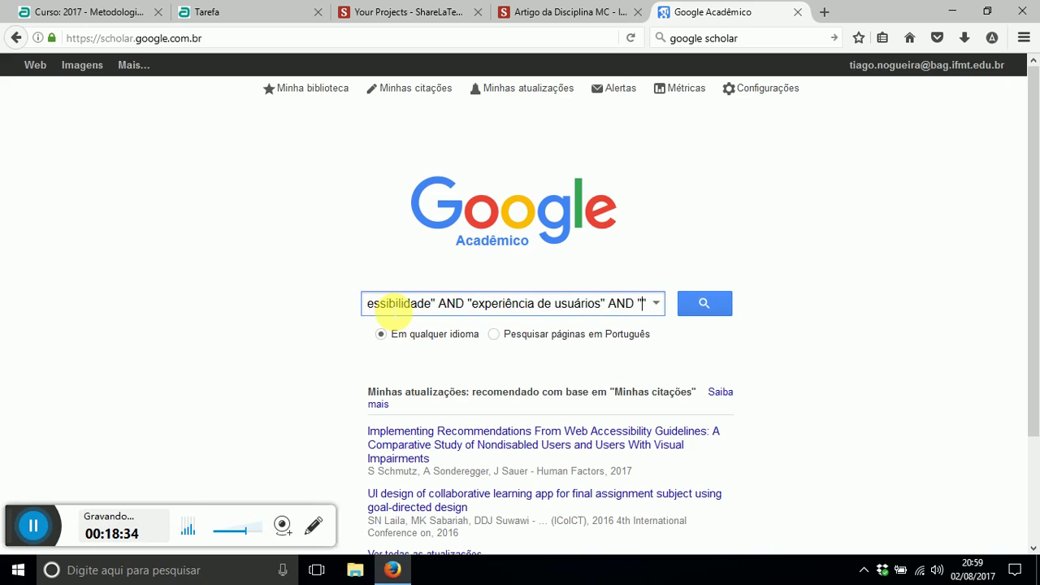
type("d")
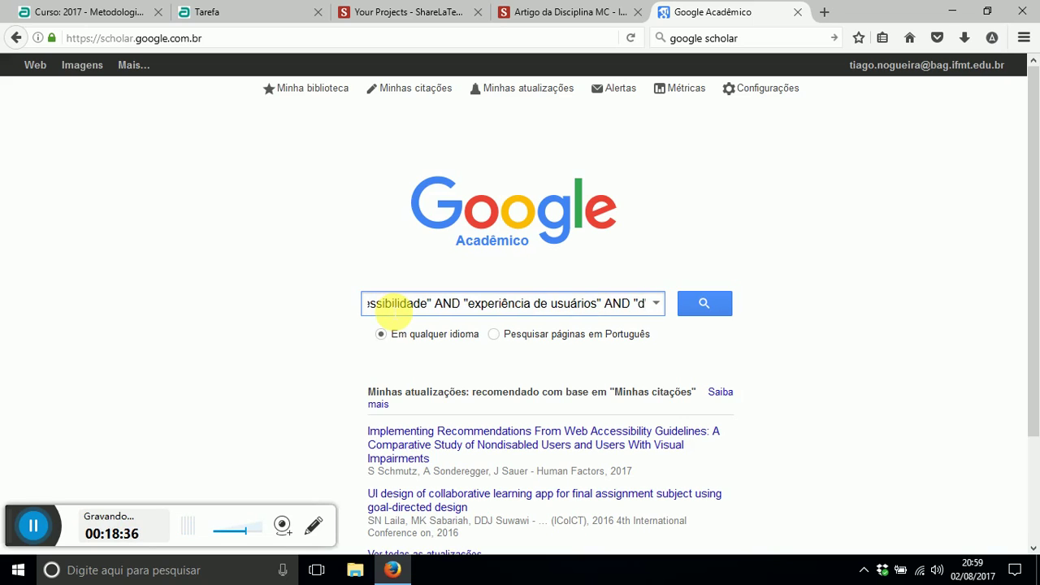
type("ESIGN ")
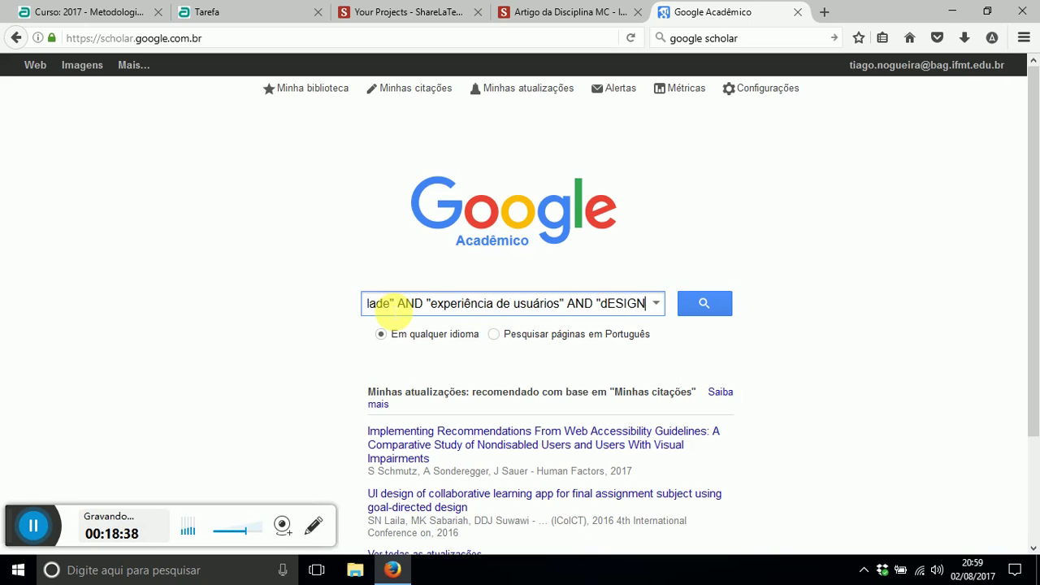
type("rESPONS")
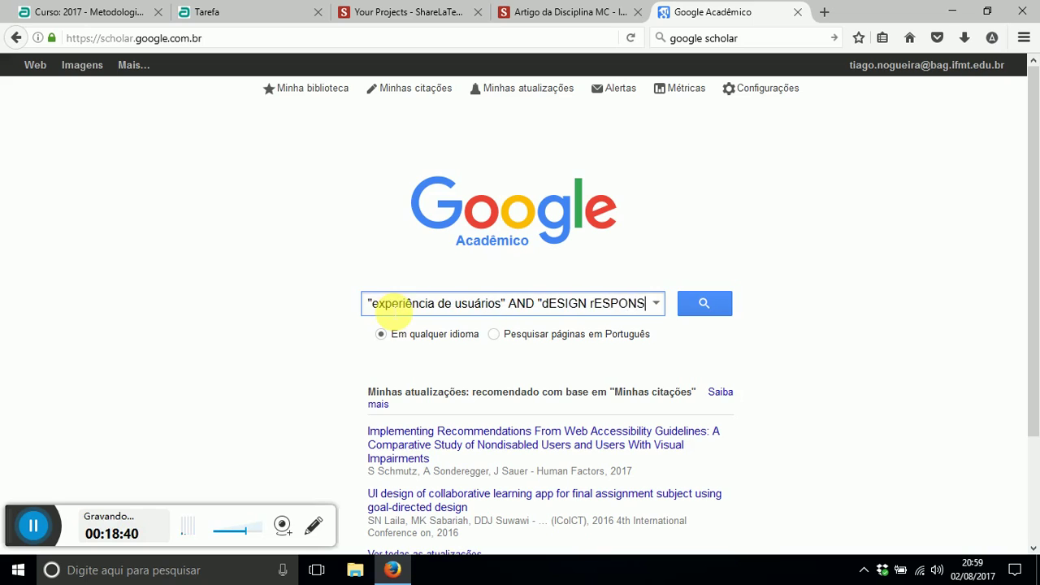
type("IVO")
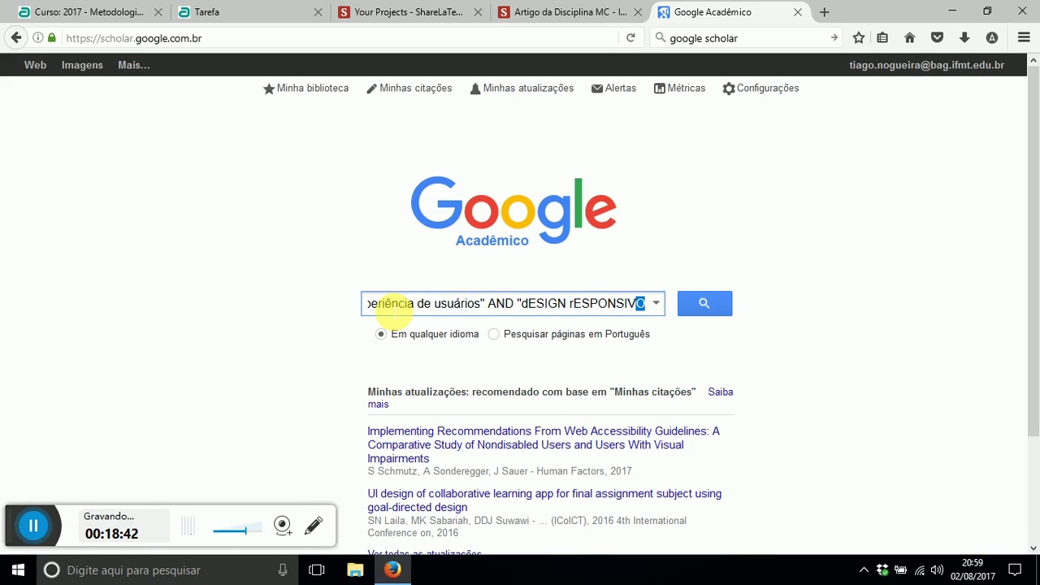
key("shift+Left")
key("shift+Left")
key("shift+Left")
key("shift+Left")
key("shift+Left")
key("shift+Left")
key("shift+Left")
key("shift+Left")
key("shift+Left")
key("shift+Left")
key("shift+Left")
key("shift+Left")
key("shift+Left")
key("shift+Left")
key("shift+Left")
key("shift+Left")
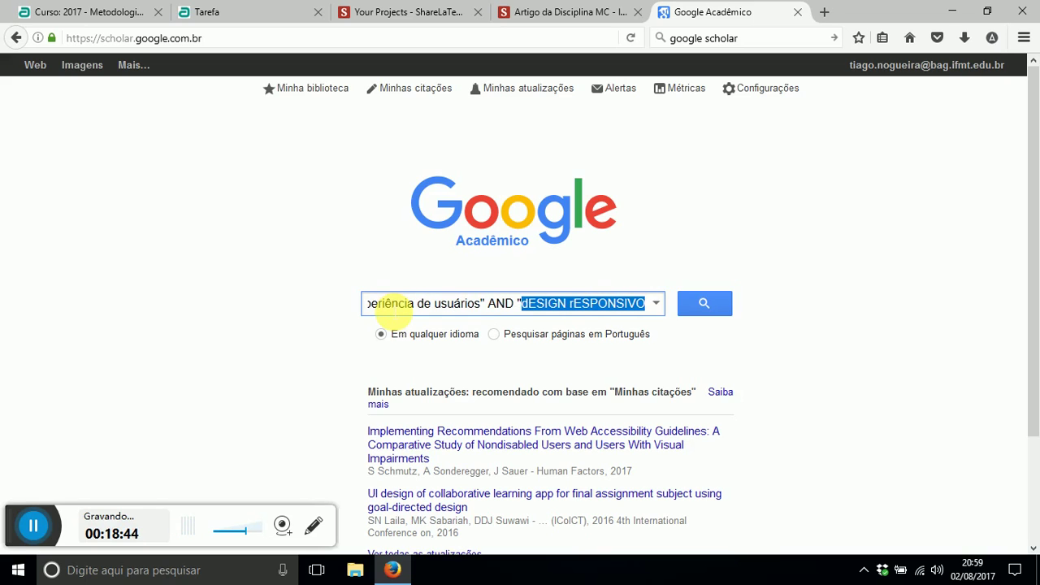
type("Desi")
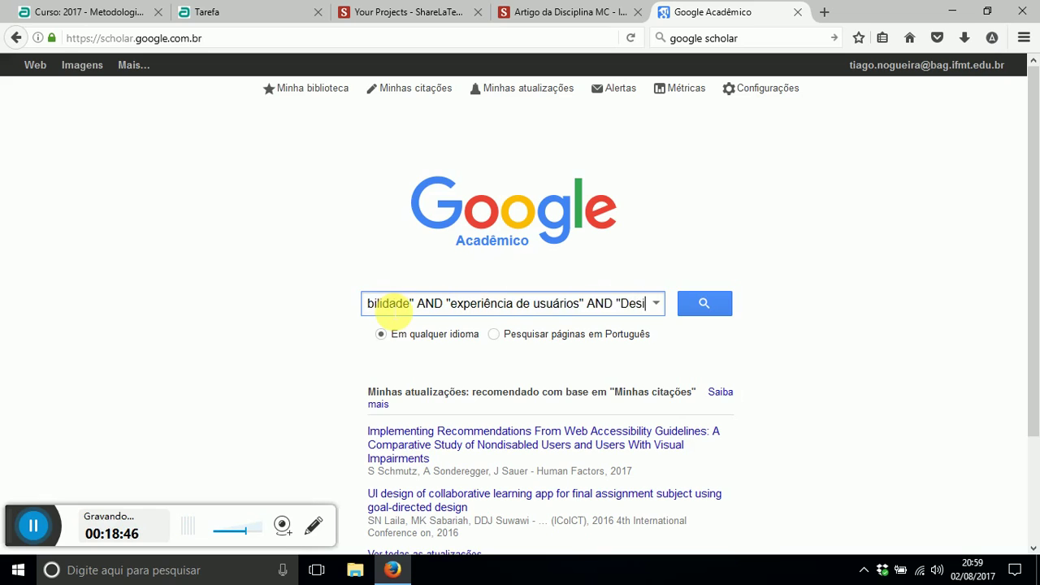
type("gn Responsivo")
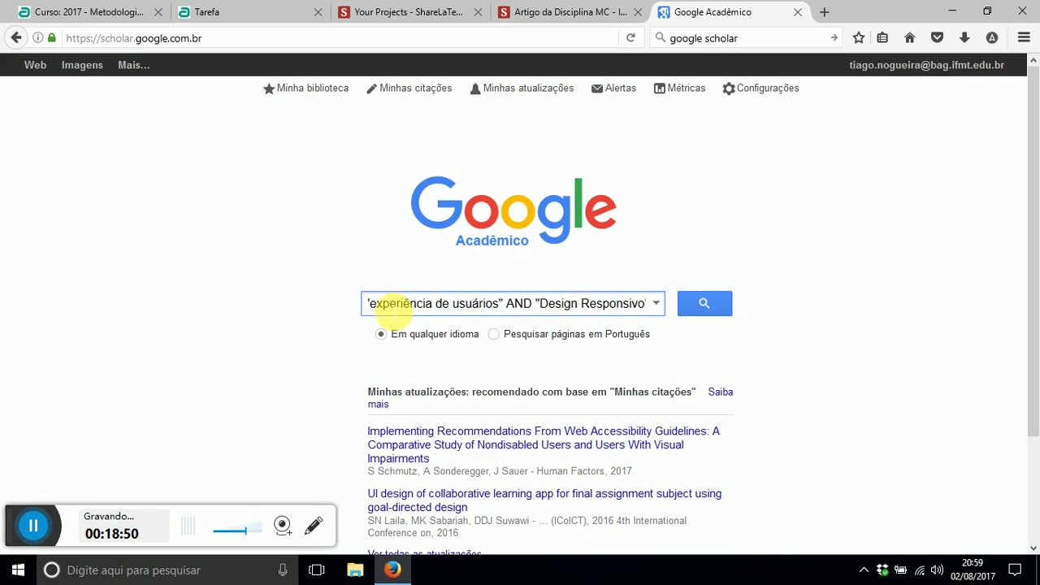
type("\"")
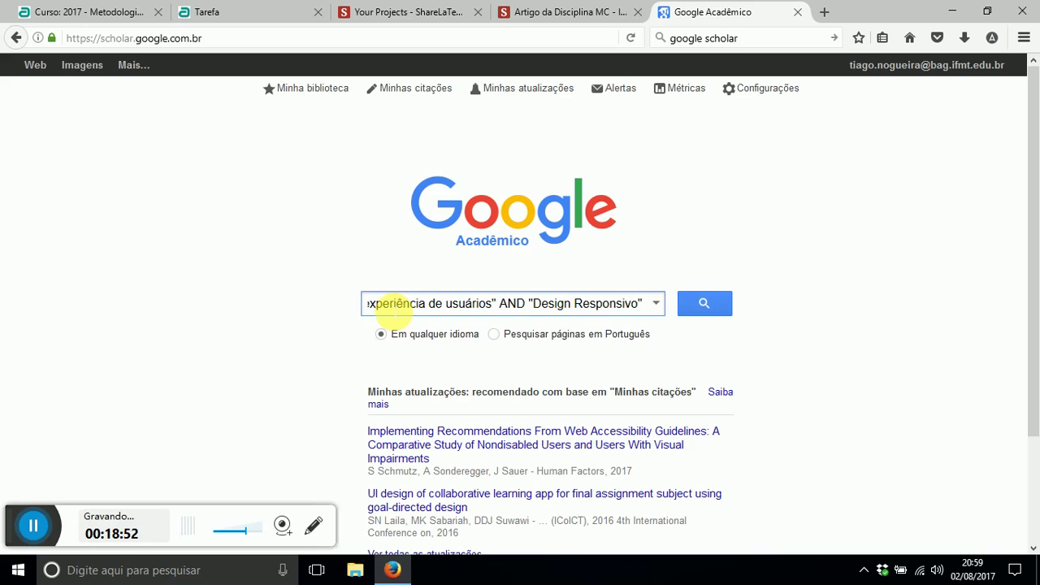
type(" AND \"")
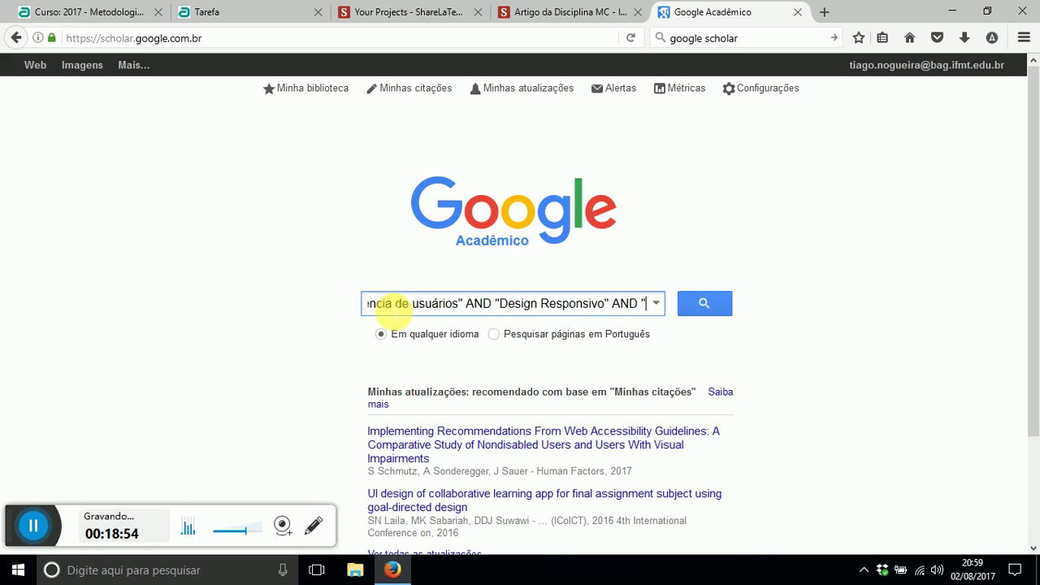
type("CEGOS")
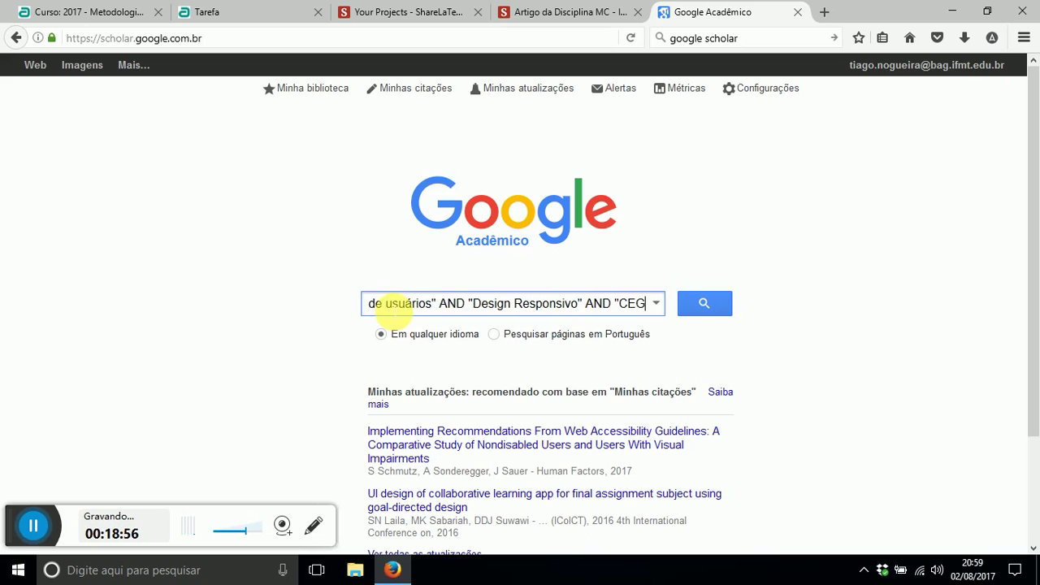
key("BackSpace")
key("BackSpace")
key("BackSpace")
key("BackSpace")
key("BackSpace")
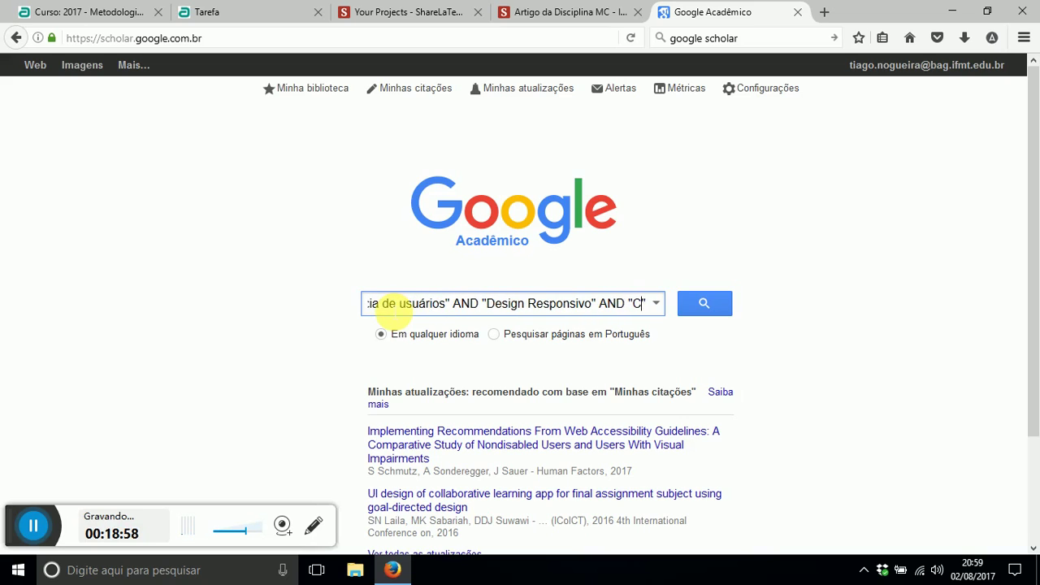
type("cegos")
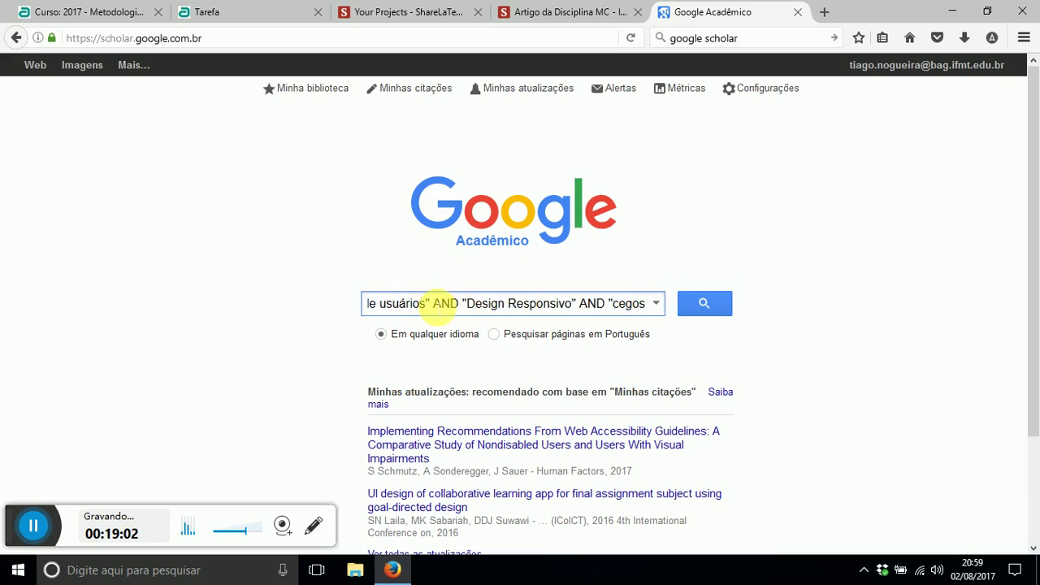
left_click_drag(576, 316, 277, 303)
double_click(408, 303)
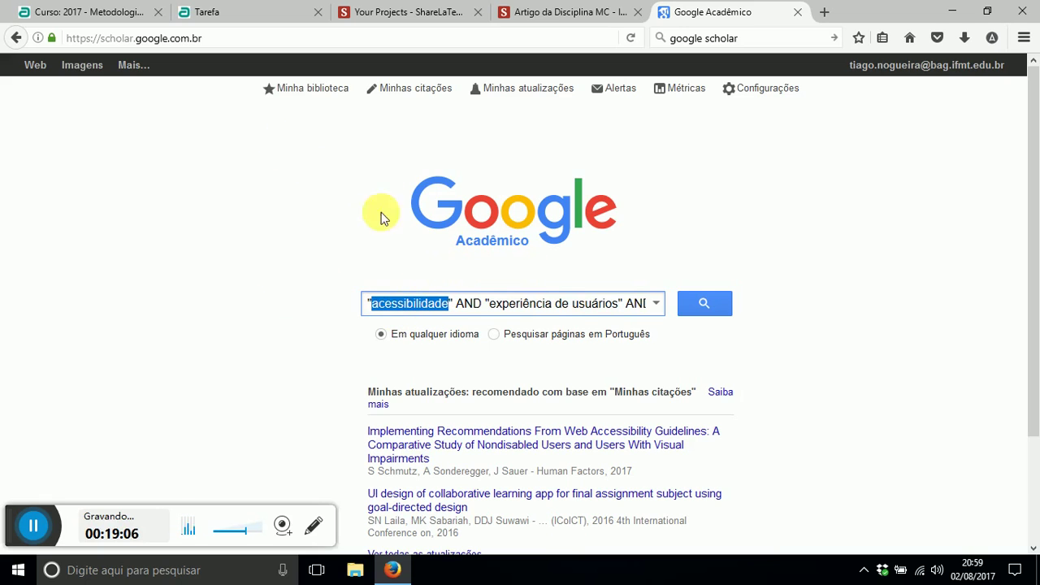
left_click(468, 304)
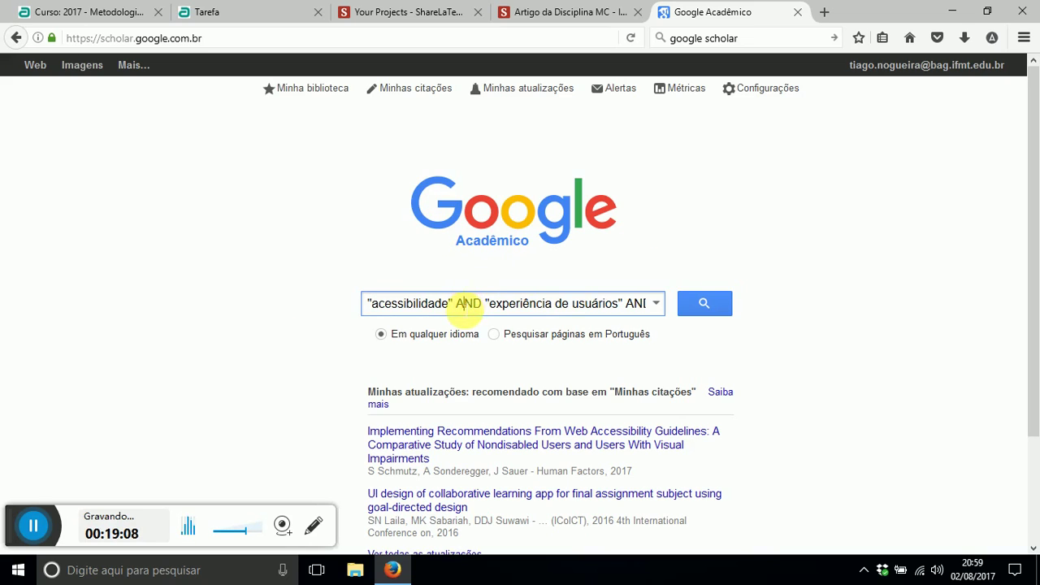
double_click(468, 303)
left_click(413, 307)
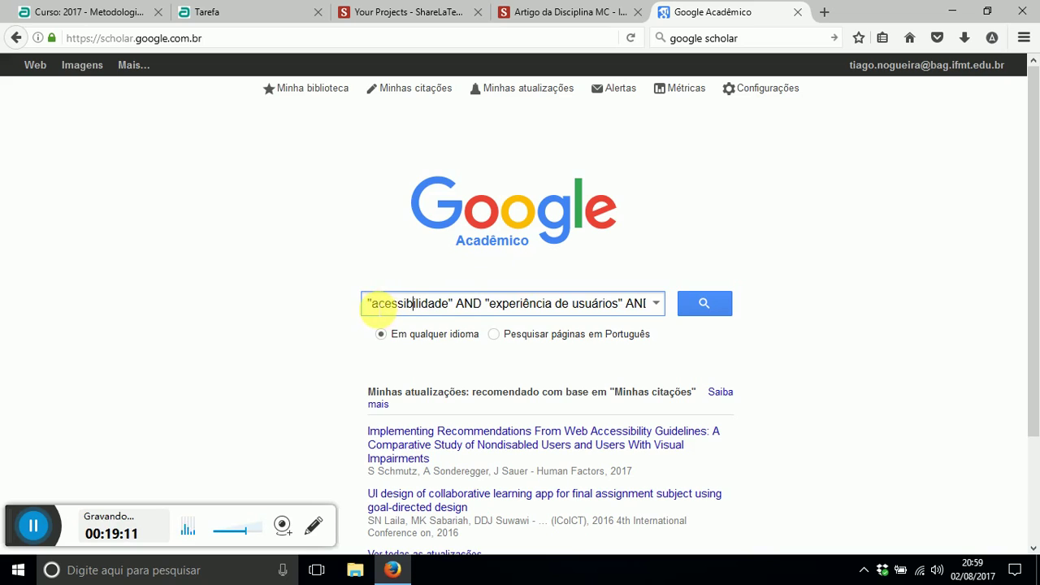
left_click_drag(374, 307, 452, 305)
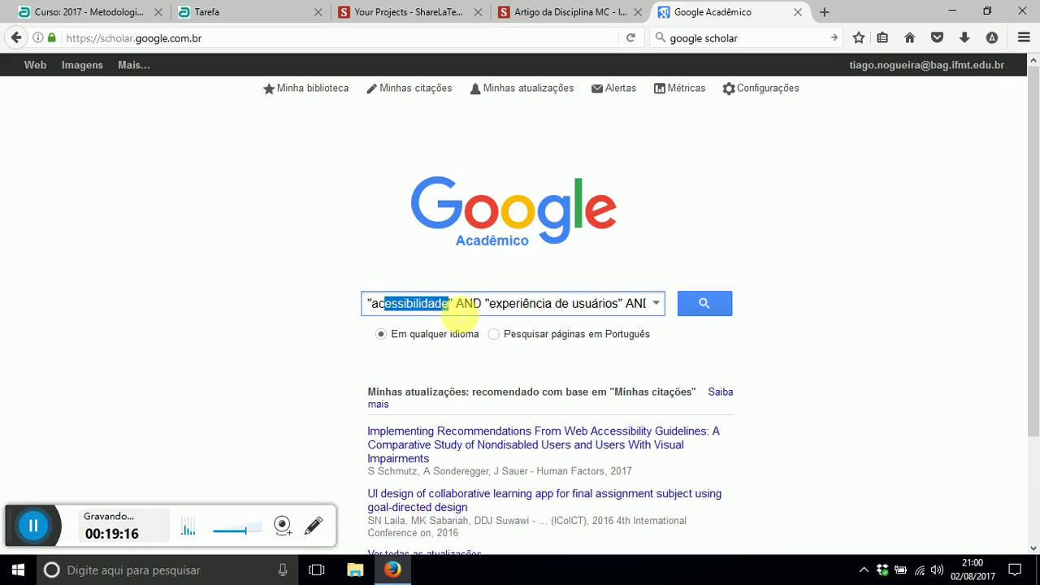
double_click(469, 307)
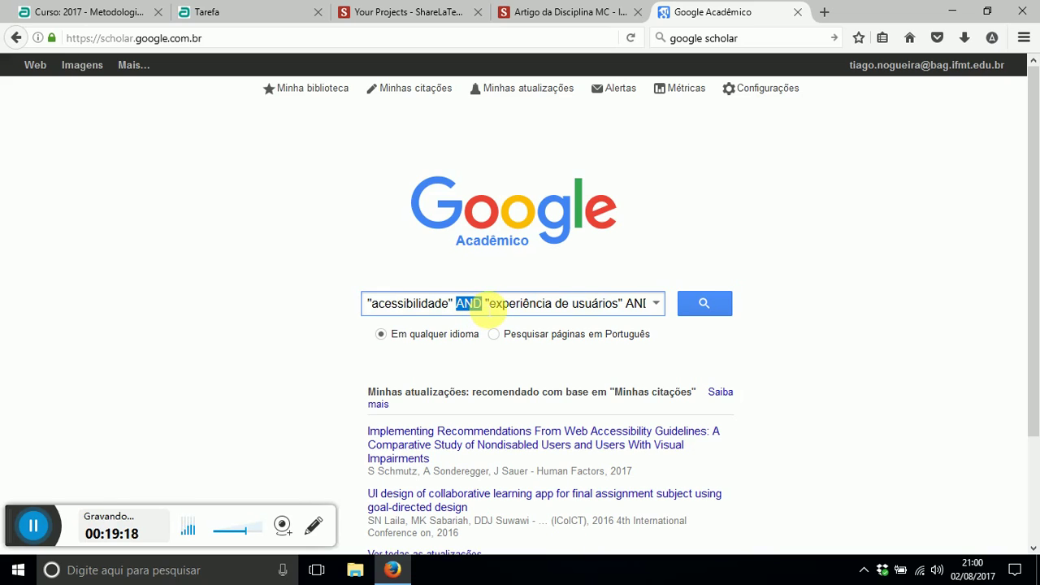
left_click_drag(488, 305, 657, 317)
left_click(475, 316)
left_click_drag(481, 309, 569, 311)
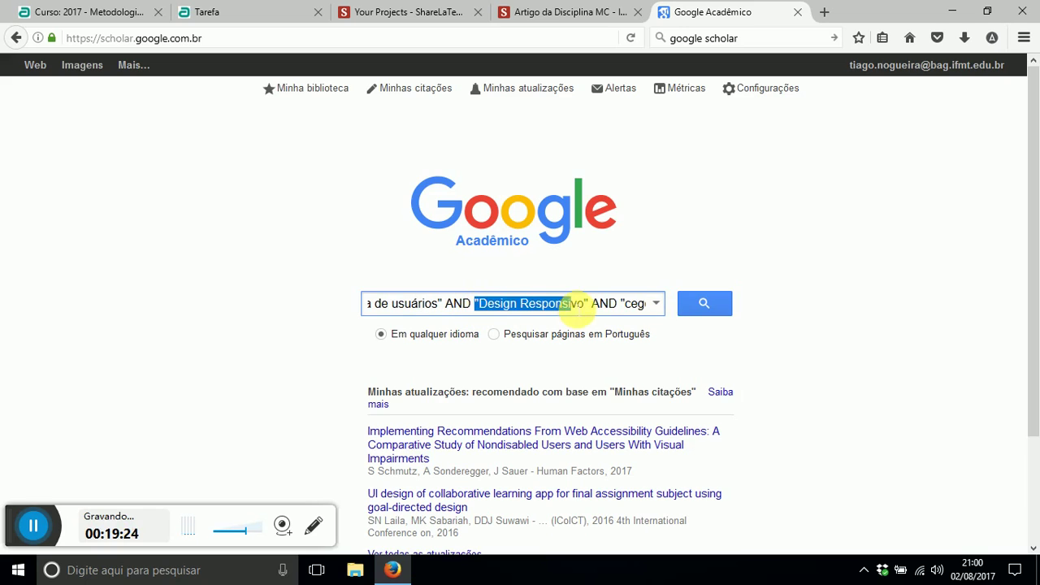
left_click(593, 309)
double_click(634, 304)
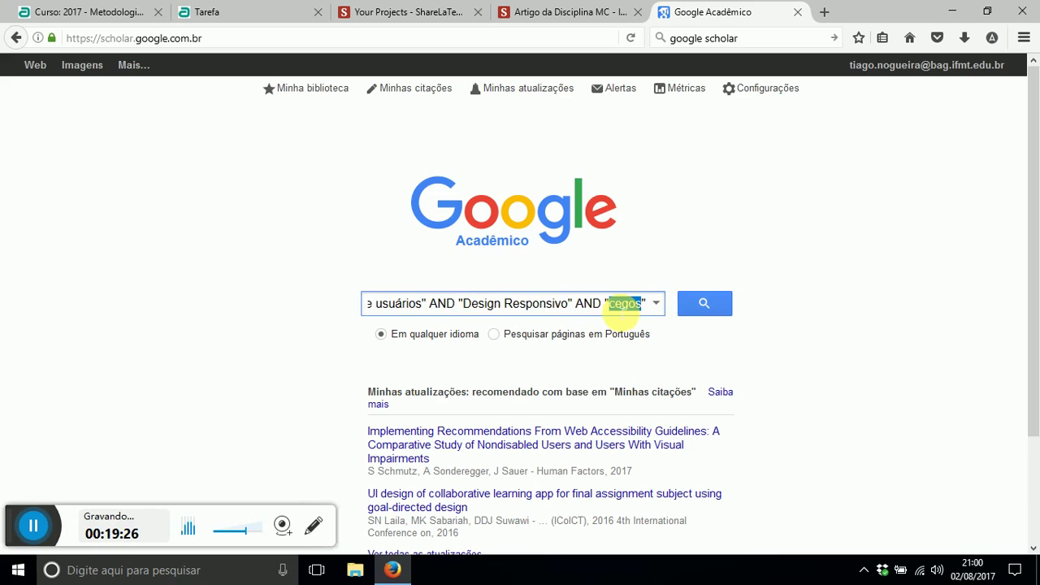
left_click(703, 304)
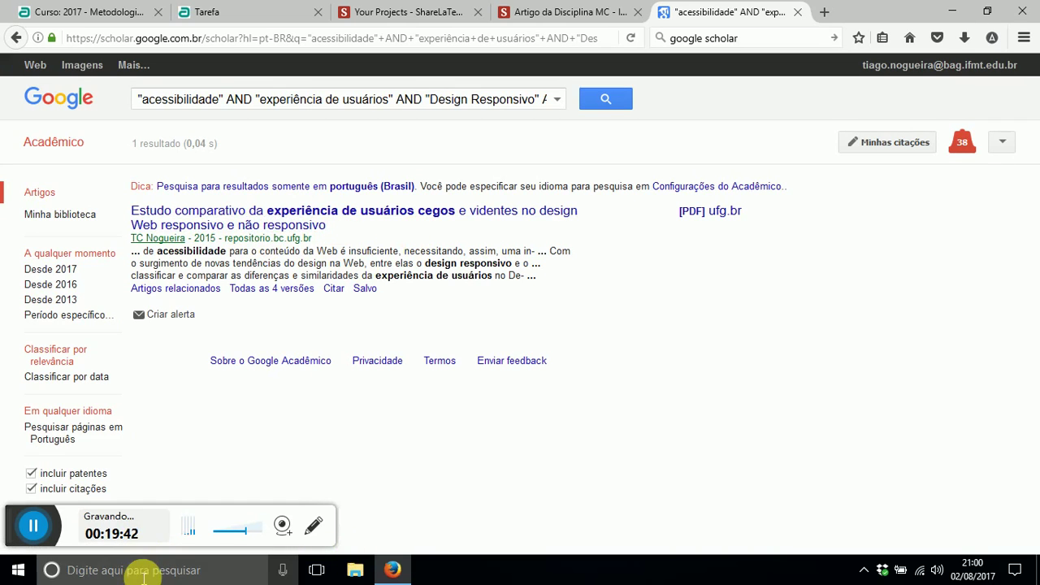
- Under Referencial Teórico, write a sentence on design universal as primordial for accessibility, with a 'fulano ()' citation placeholder
left_click(540, 14)
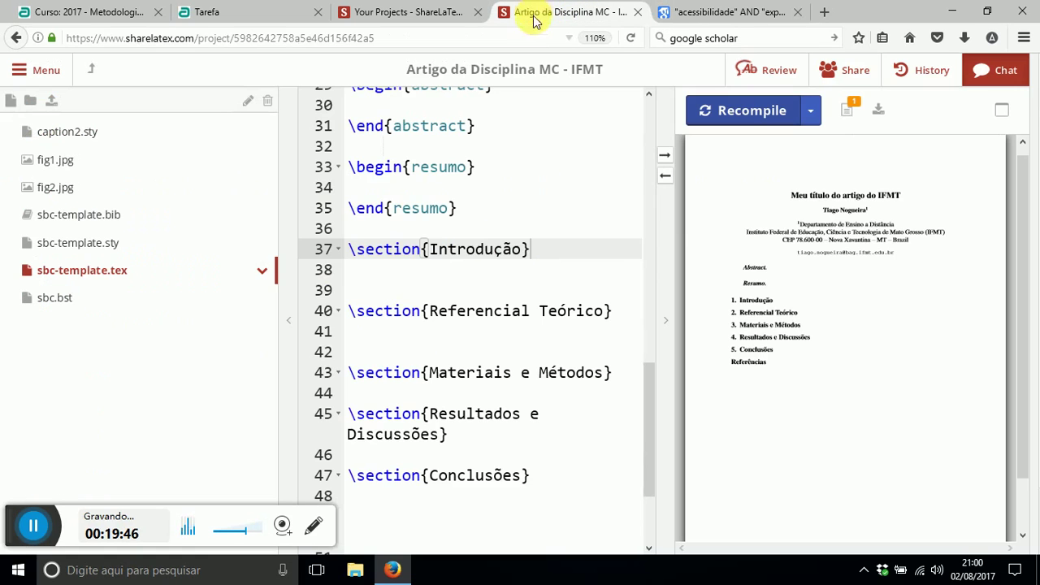
left_click(453, 274)
left_click(480, 332)
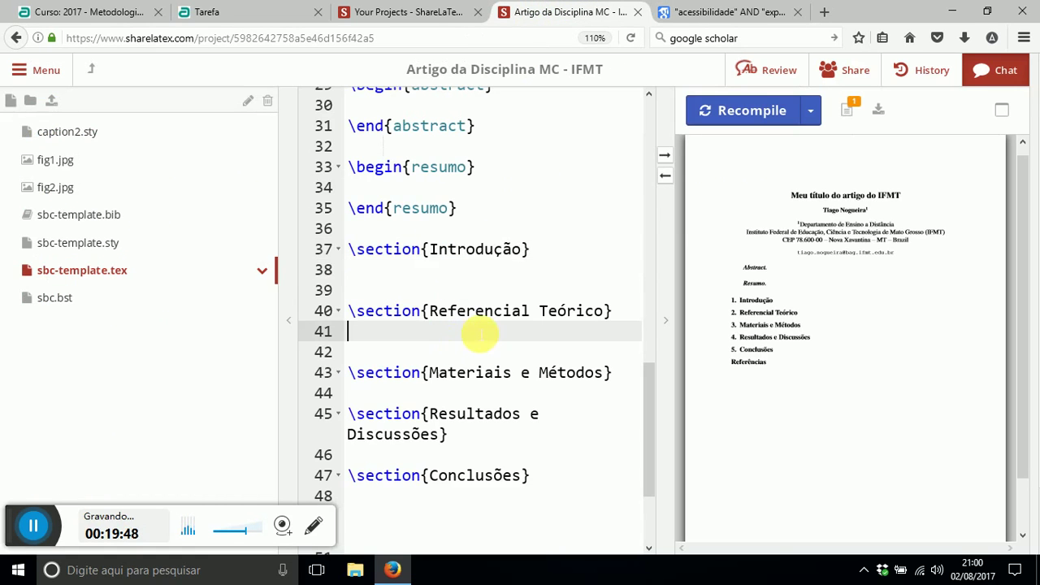
key("Return")
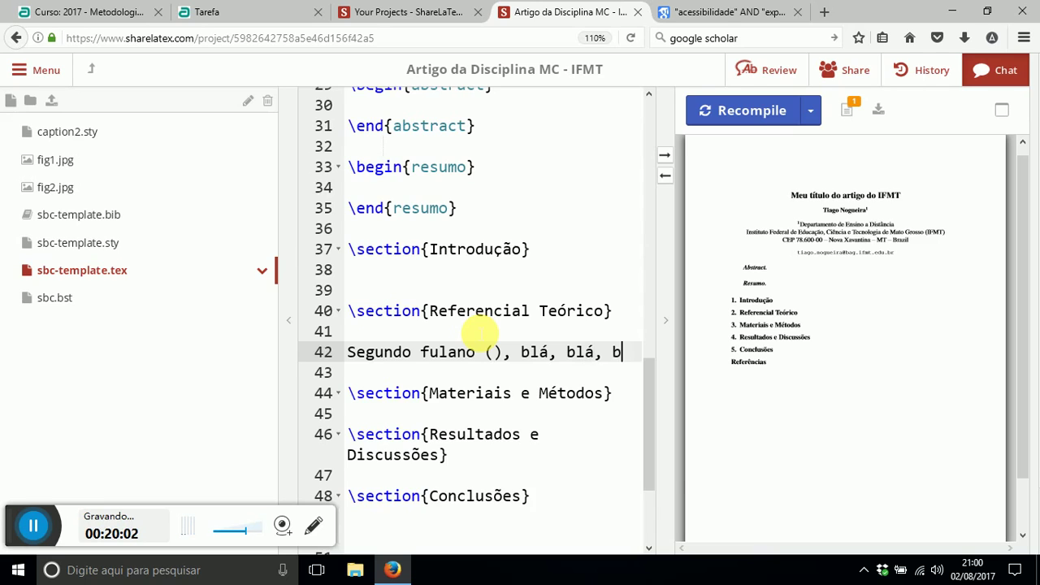
type("á")
key("BackSpace")
key("BackSpace")
key("BackSpace")
key("BackSpace")
key("BackSpace")
key("BackSpace")
key("BackSpace")
key("BackSpace")
key("BackSpace")
key("BackSpace")
key("BackSpace")
key("BackSpace")
key("BackSpace")
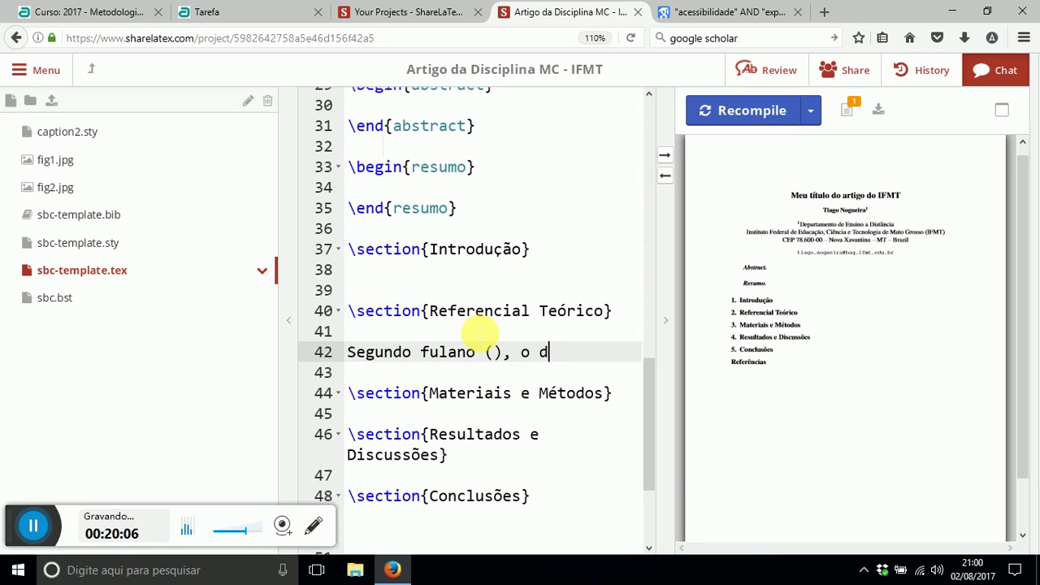
type("o design universal")
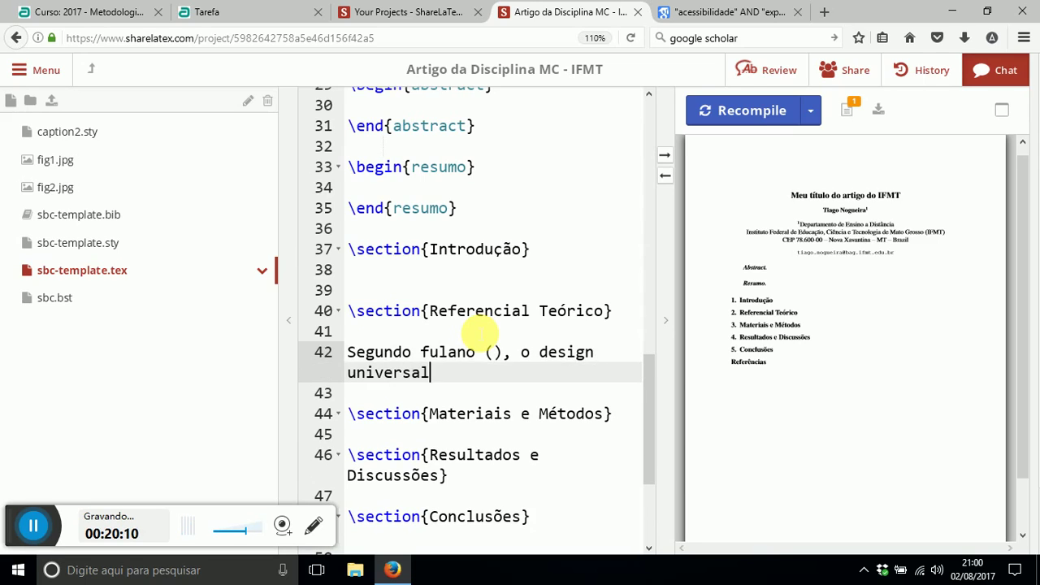
type(" é um fator pri")
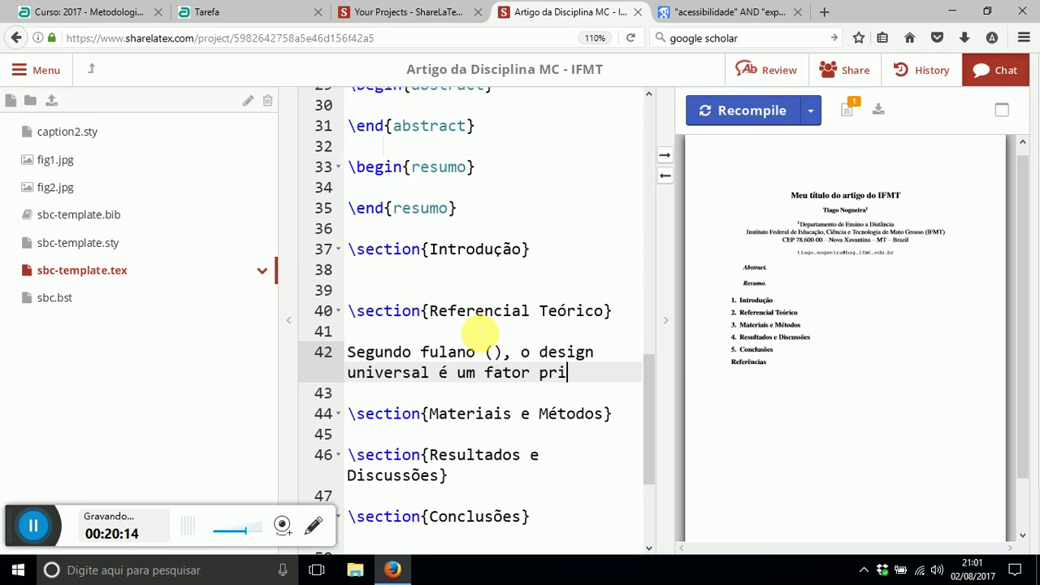
type("mordial para a manut")
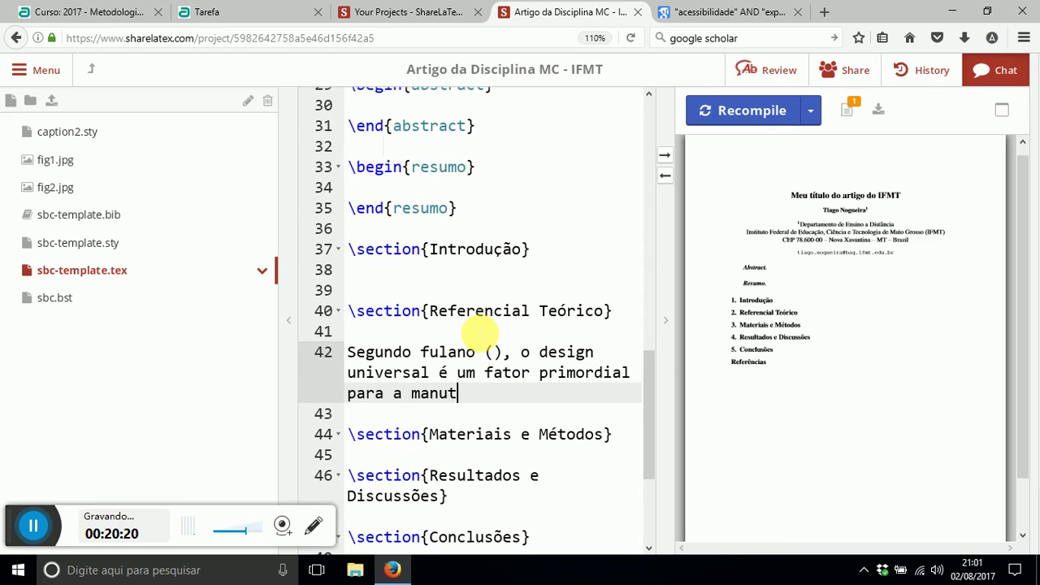
type("enibilida")
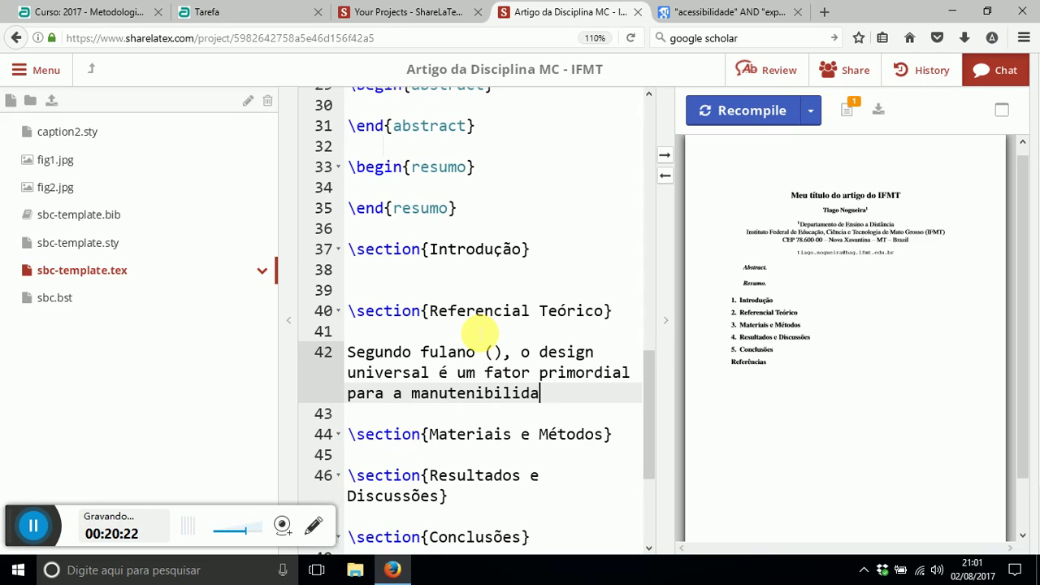
type("de da aces")
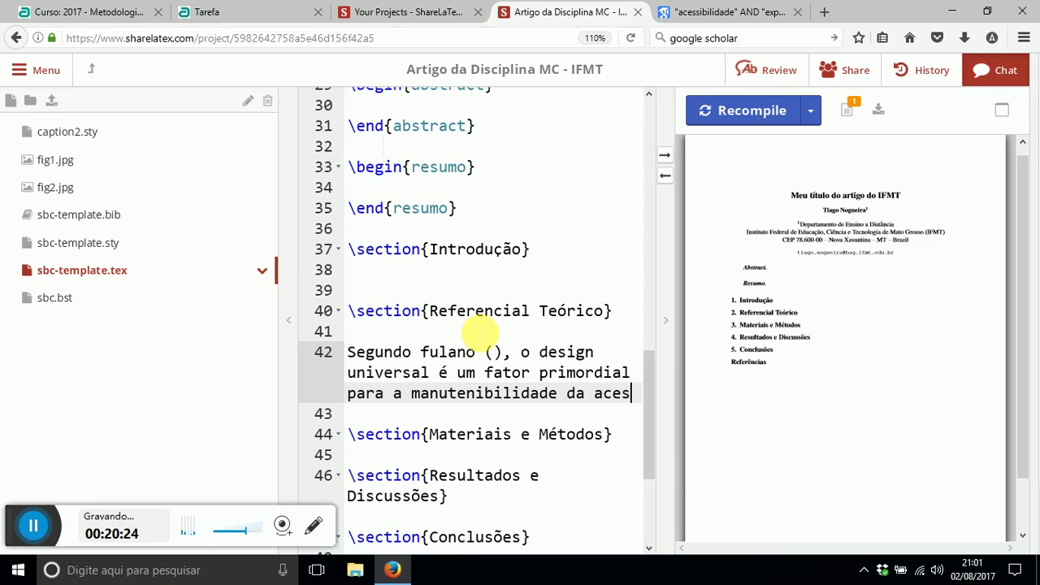
type("sibilidade de cegos")
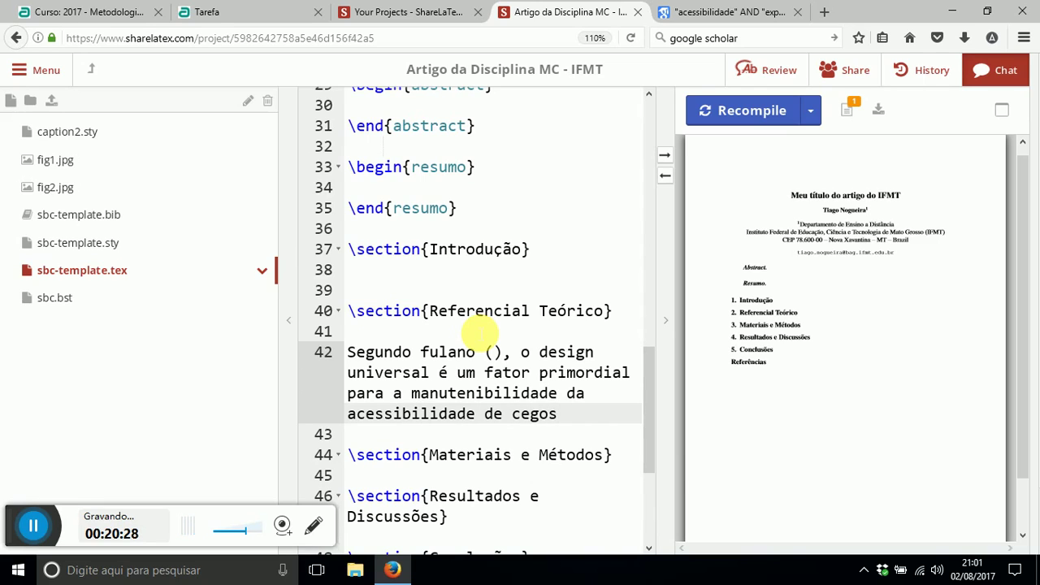
key("BackSpace")
key("BackSpace")
key("BackSpace")
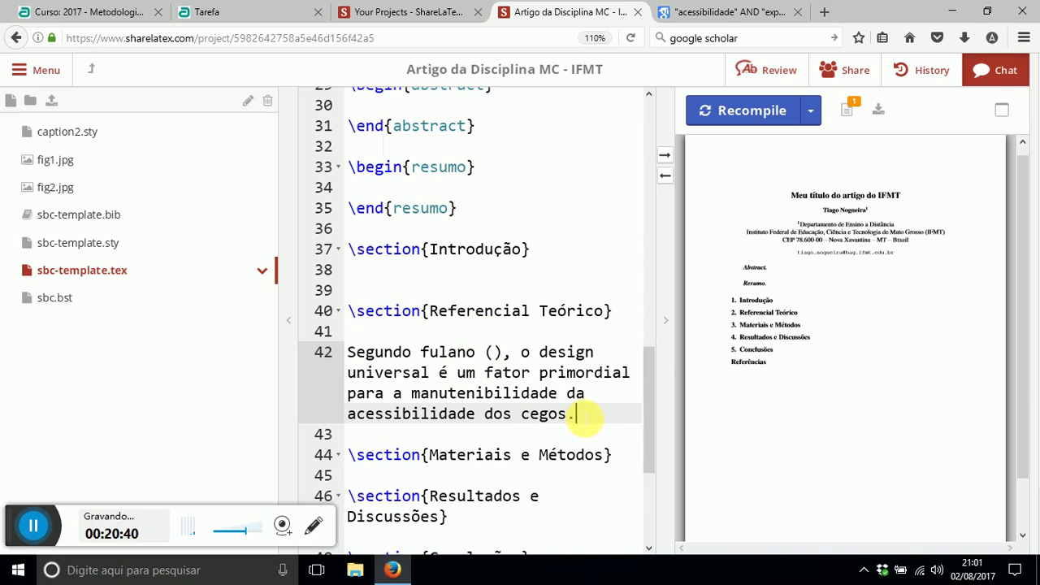
left_click_drag(349, 352, 449, 352)
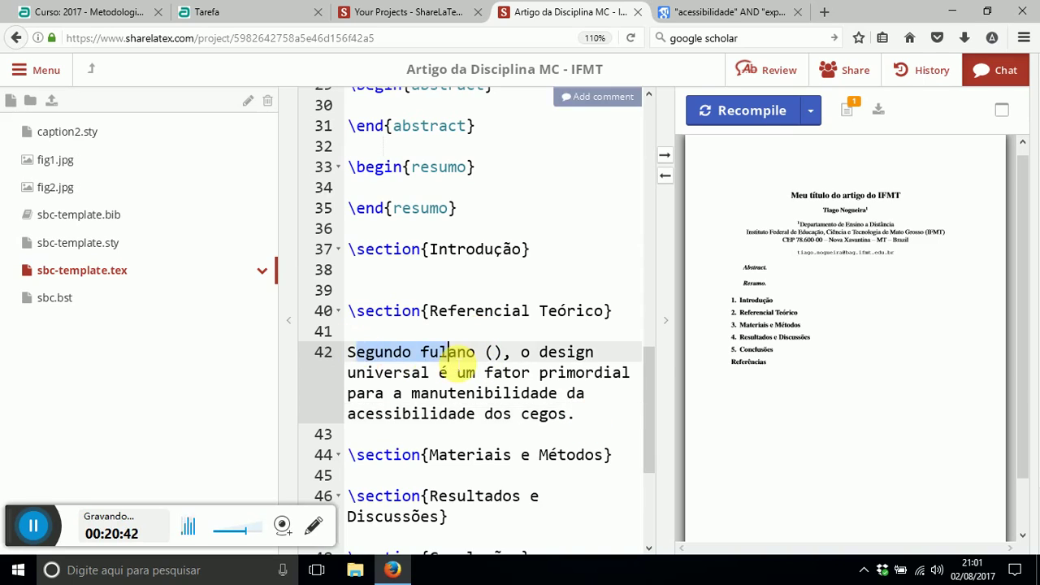
left_click(675, 13)
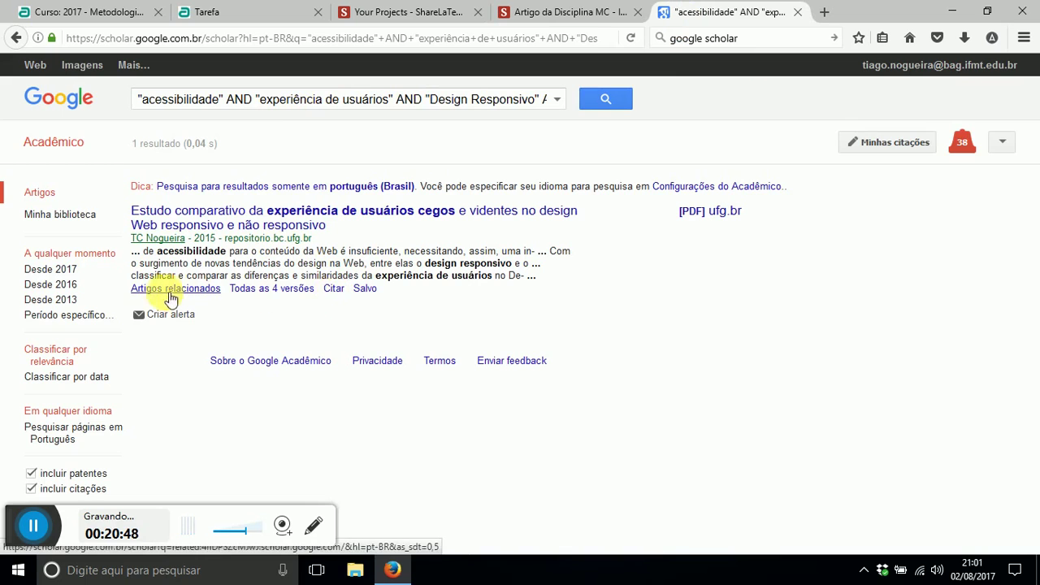
- Open the result's citation formats and copy its BibTeX entry
left_click(332, 291)
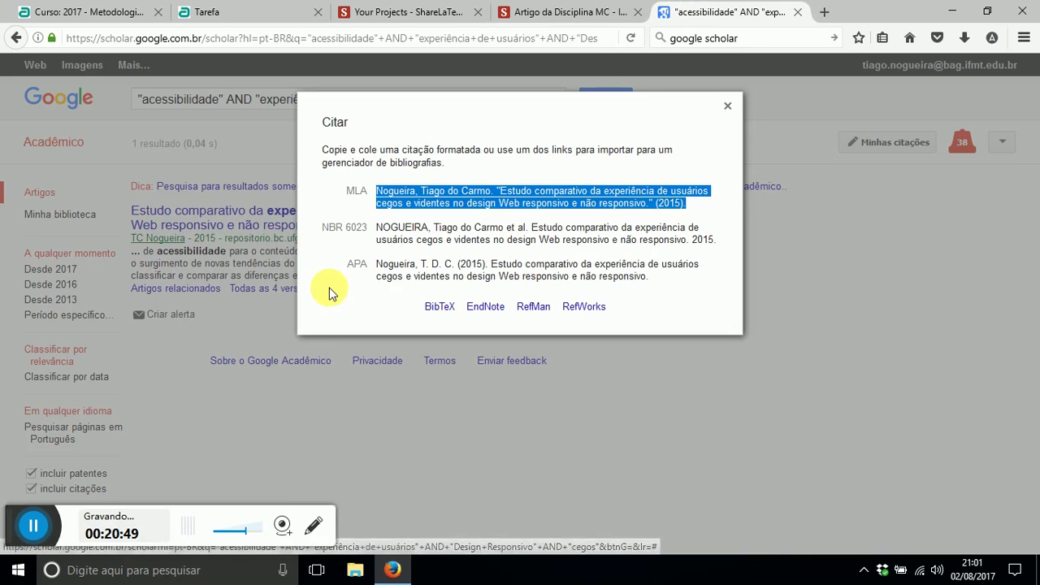
left_click(395, 229)
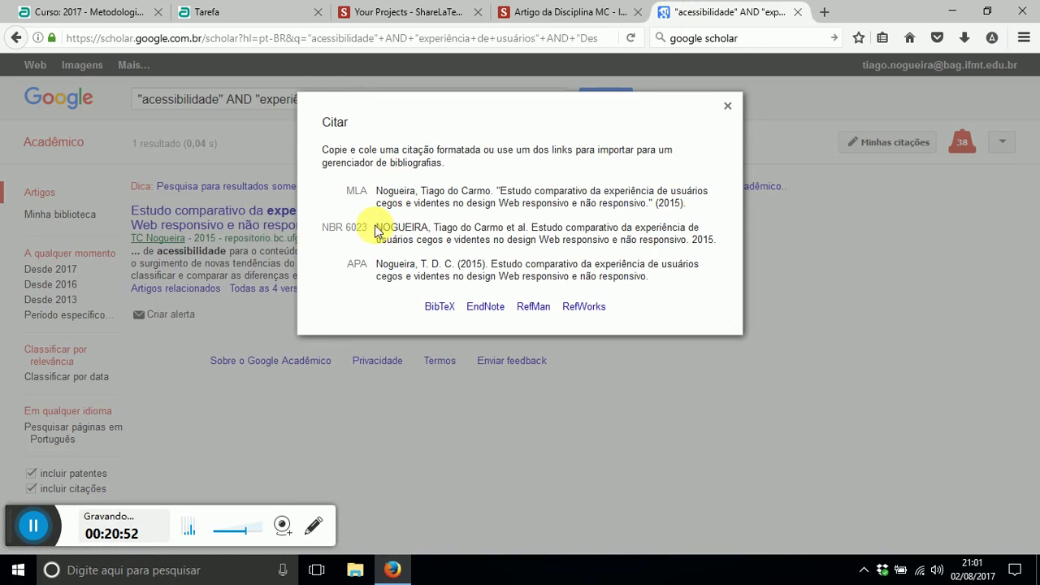
left_click_drag(379, 228, 674, 249)
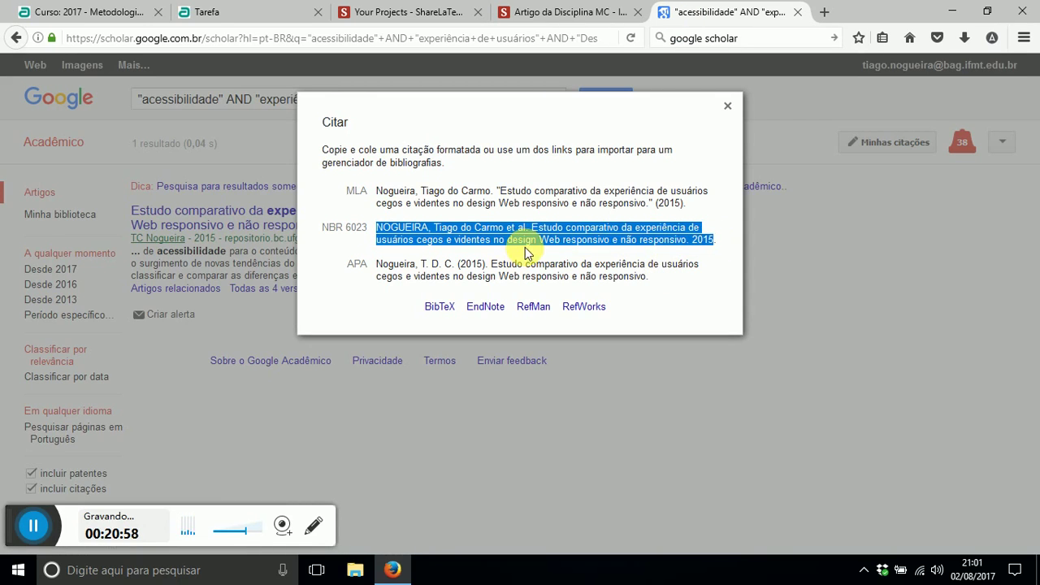
left_click(440, 307)
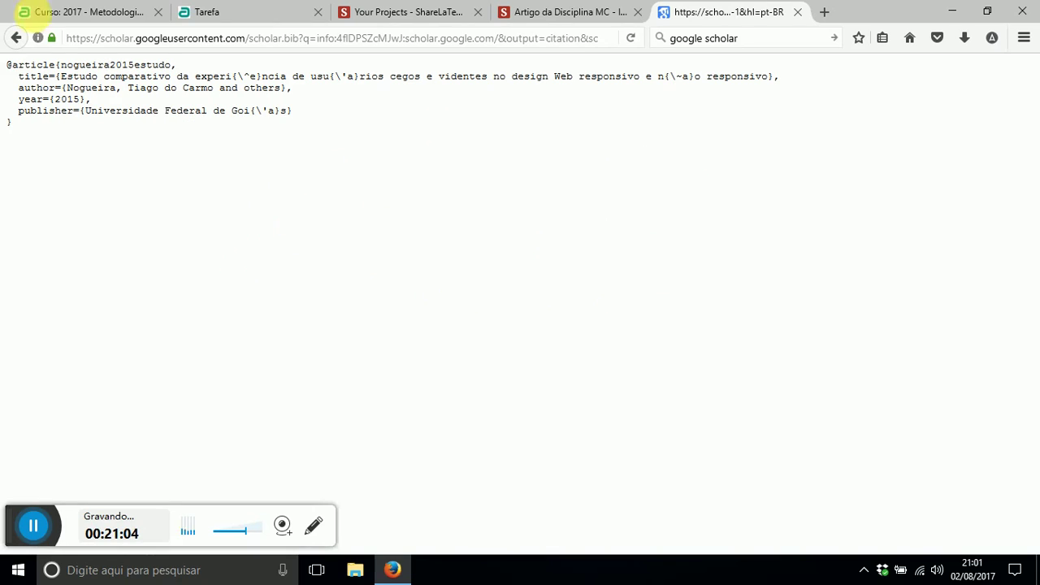
left_click_drag(11, 122, 6, 63)
key("ctrl+c")
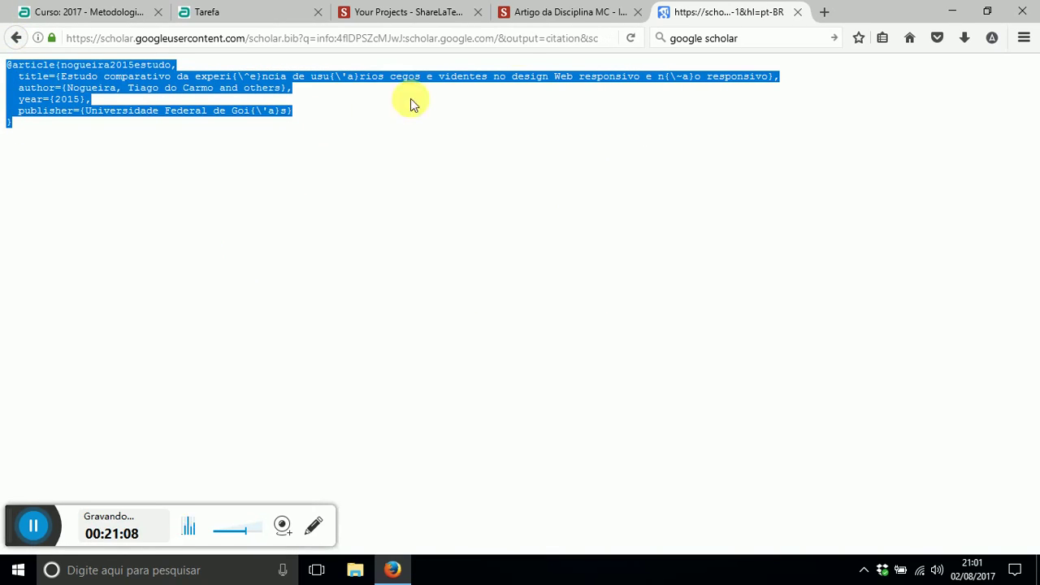
left_click(538, 12)
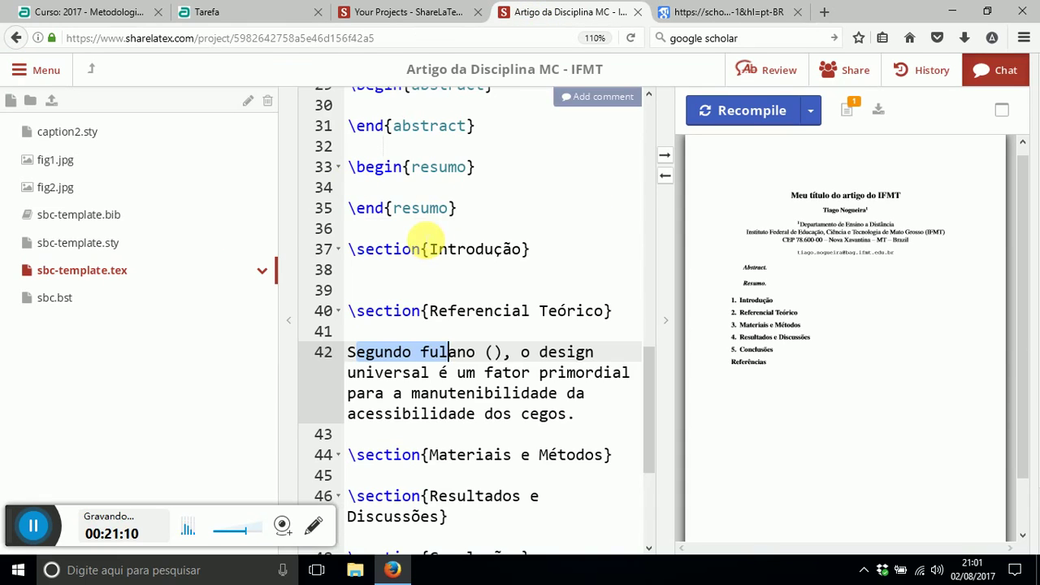
- Locate the 'fulano ()' citation placeholder in the Referencial Teórico sentence
left_click(424, 235)
left_click(421, 290)
left_click_drag(420, 351, 495, 352)
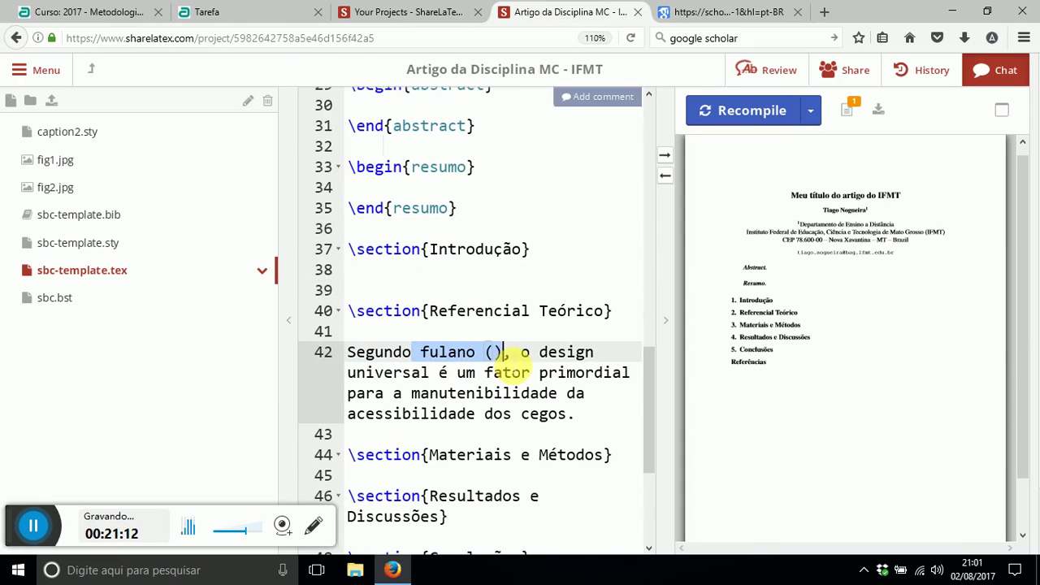
left_click(477, 392)
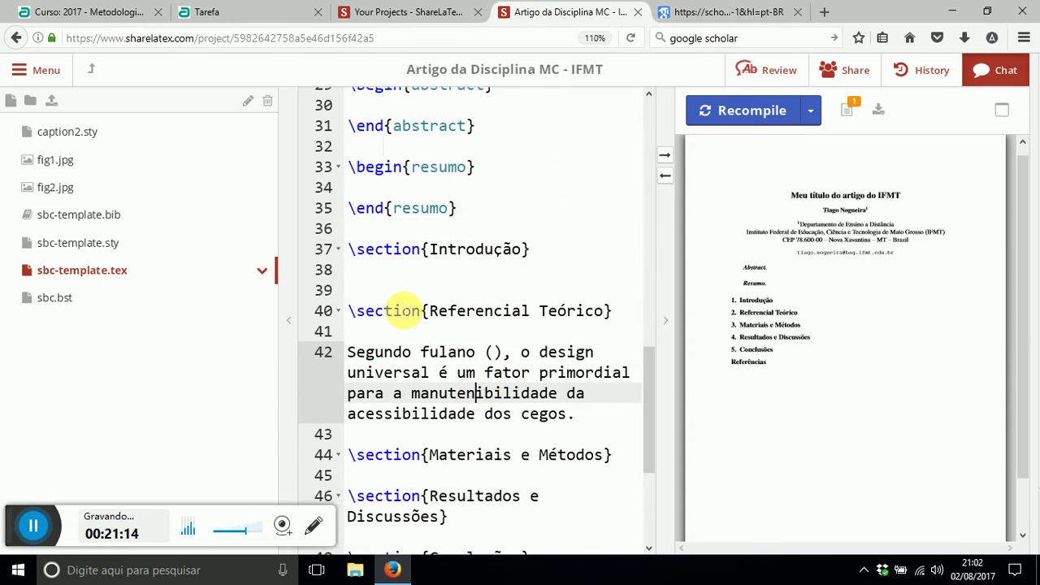
- Paste the BibTeX entry into sbc-template.bib and copy its key nogueira2015estudo
left_click(91, 219)
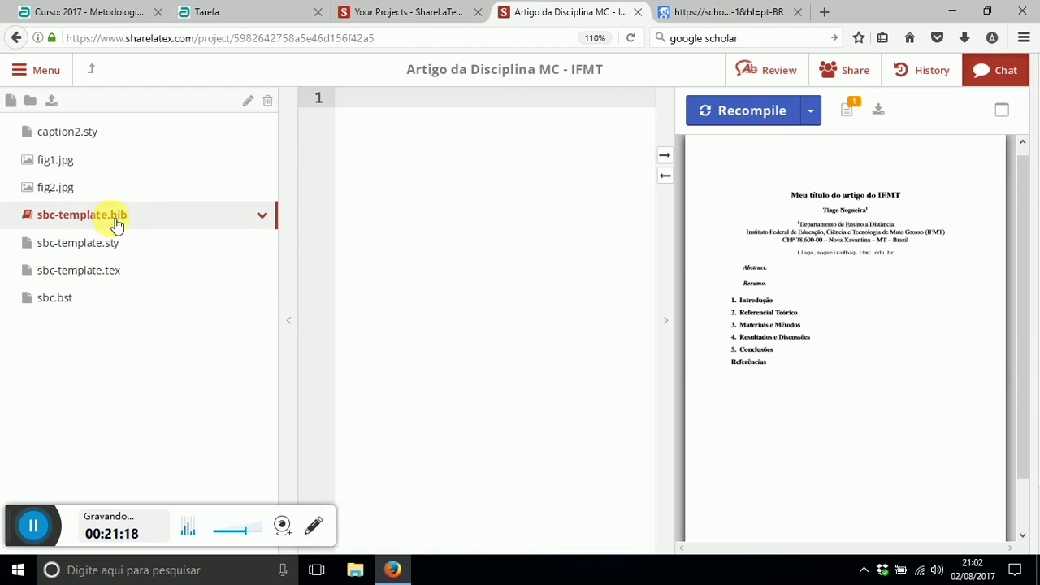
key("ctrl+v")
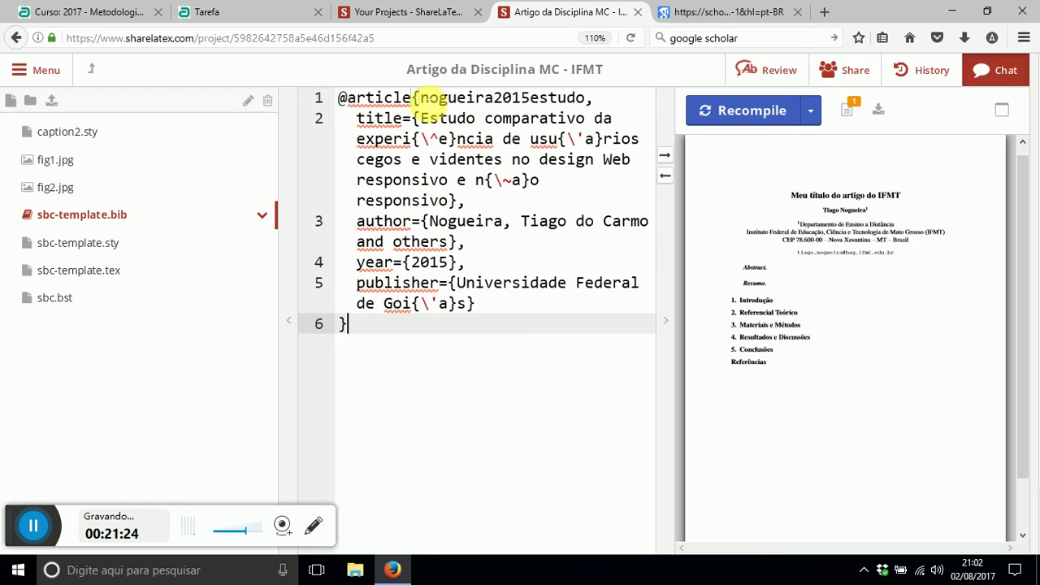
left_click(421, 97)
left_click_drag(421, 98, 594, 98)
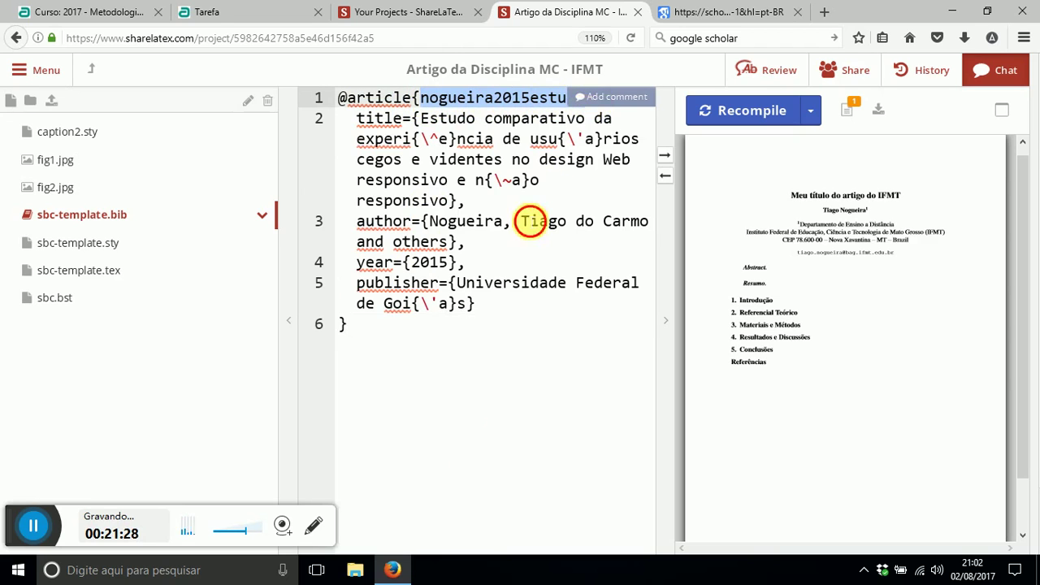
left_click(531, 222)
double_click(522, 99)
key("ctrl+c")
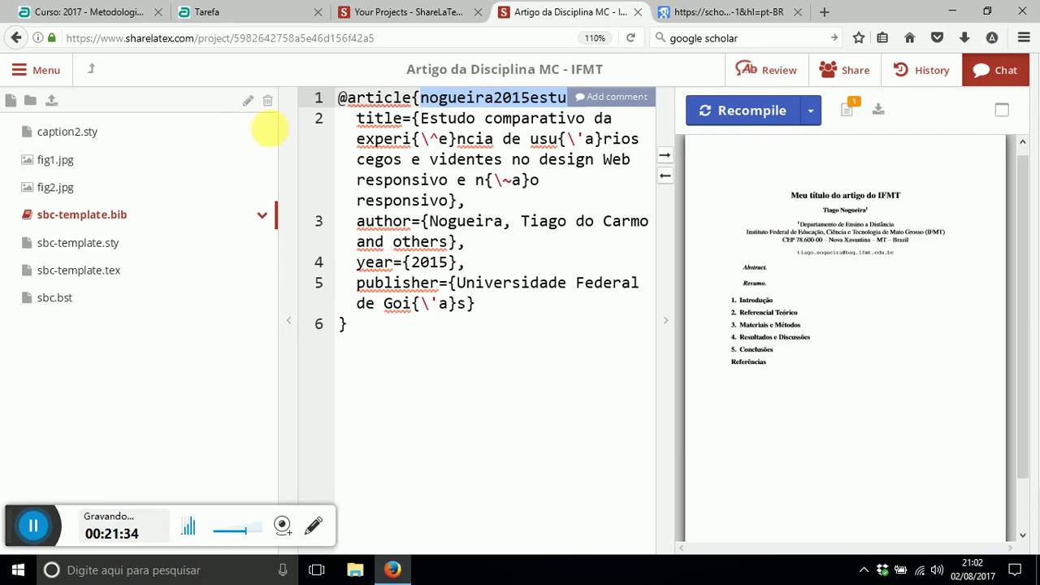
left_click(133, 271)
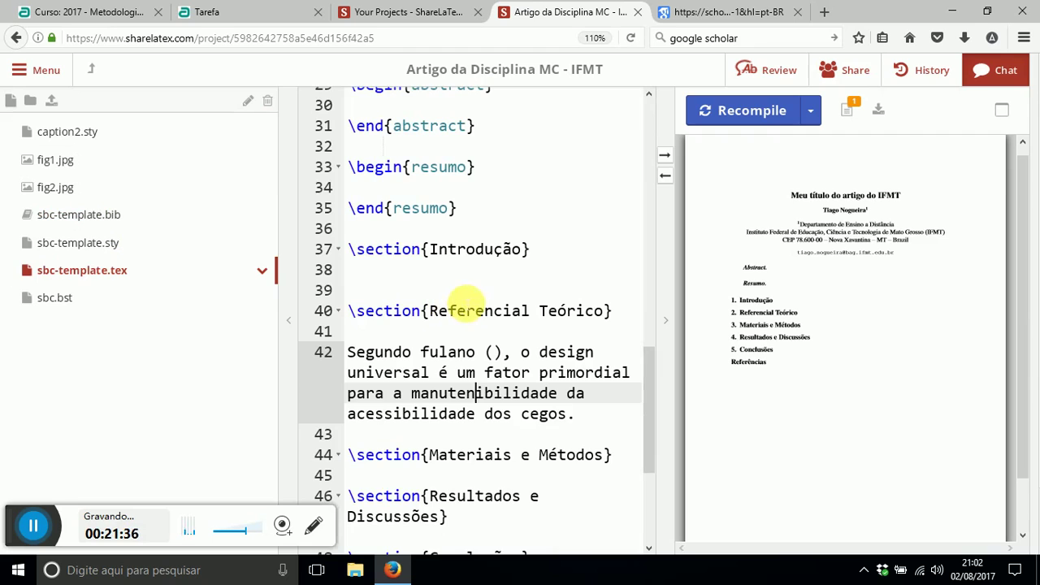
- Swap 'fulano ()' for \cite{nogueira2015estudo} in the Referencial Teórico sentence
left_click(421, 352)
left_click_drag(421, 352, 504, 352)
key("BackSpace")
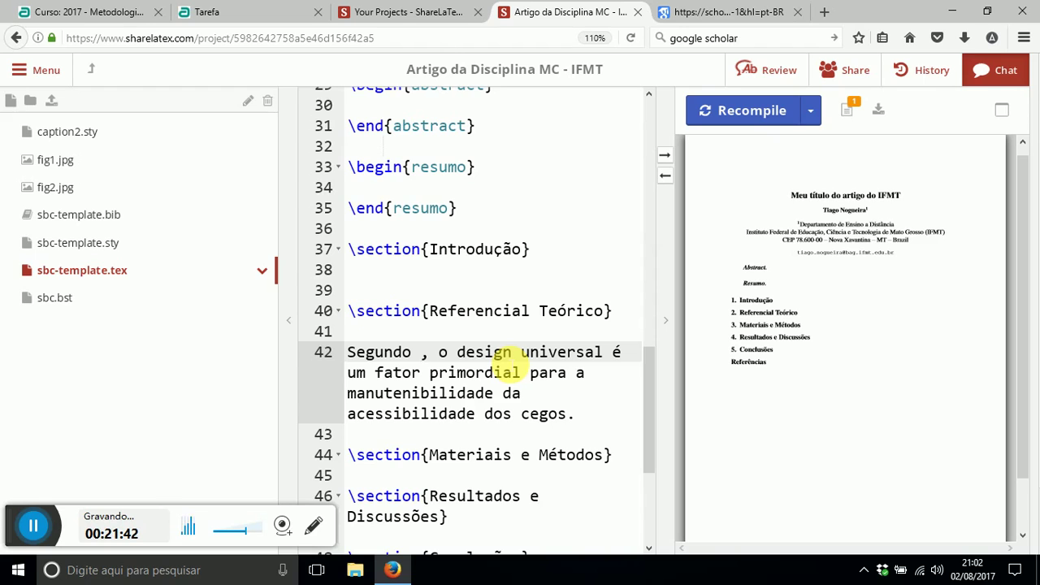
type("\\cite")
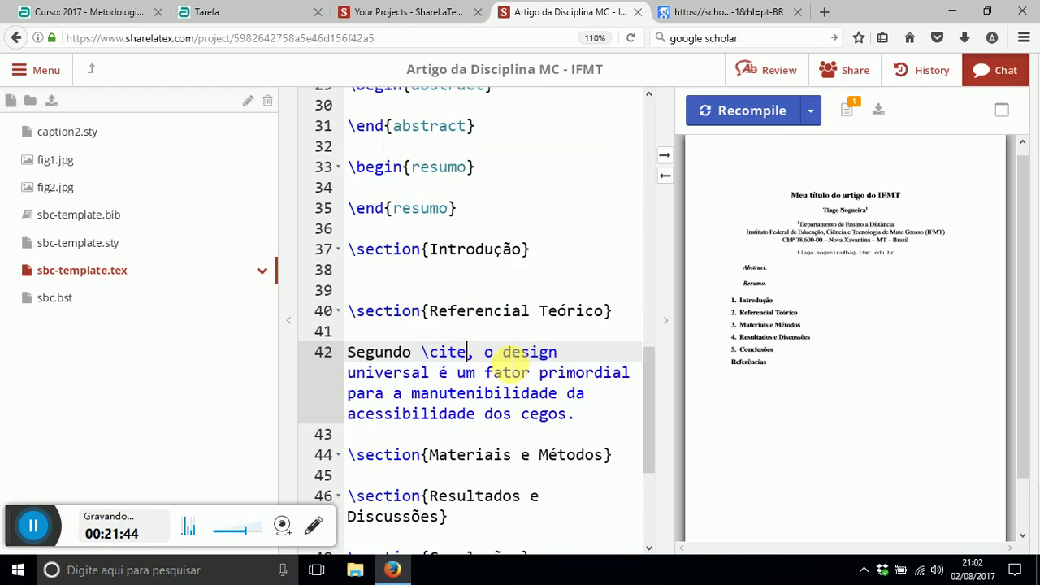
key("ctrl+space")
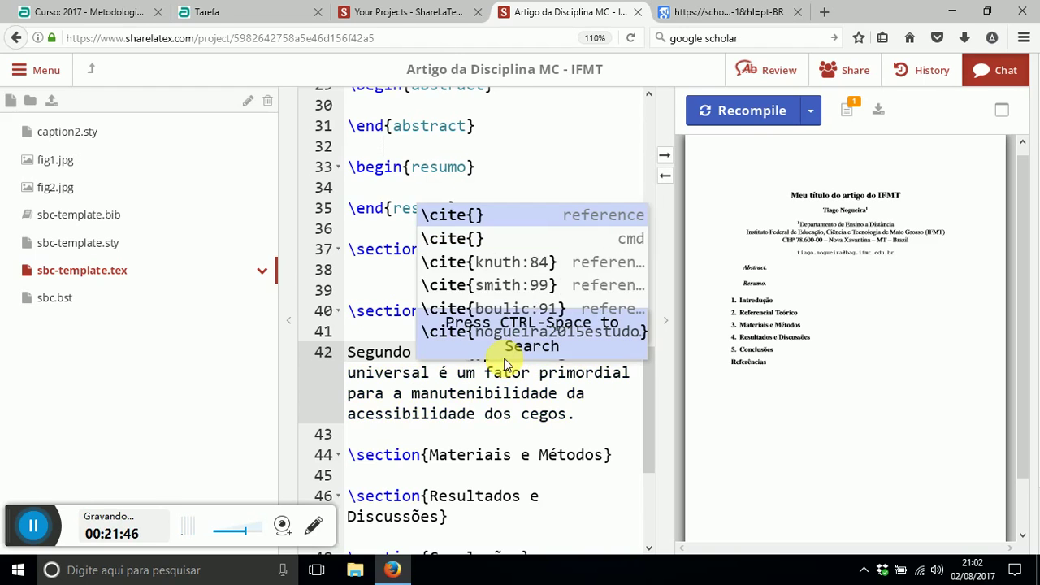
left_click(431, 214)
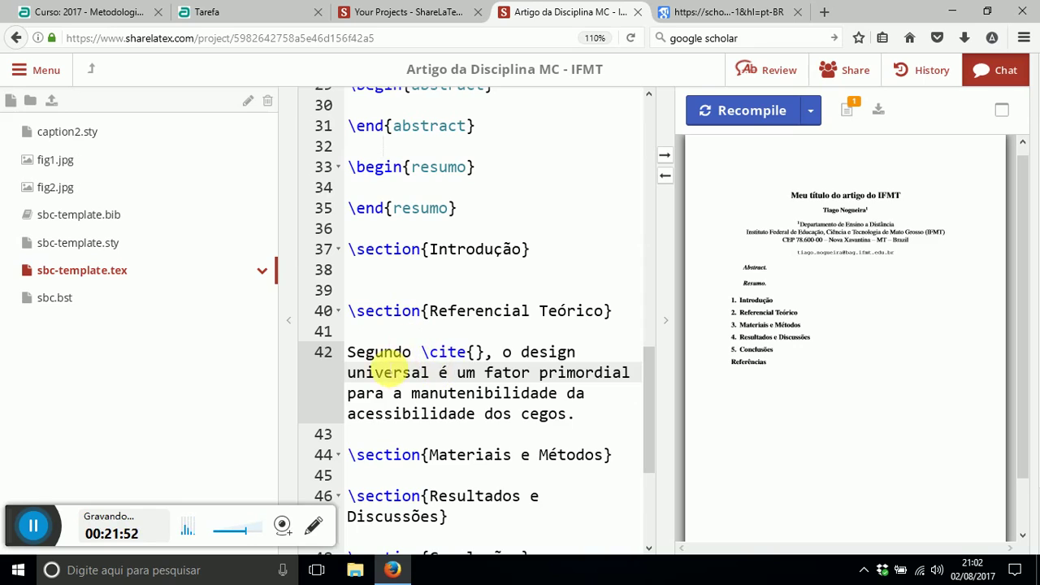
left_click(353, 356)
left_click_drag(421, 352, 475, 352)
left_click(477, 352)
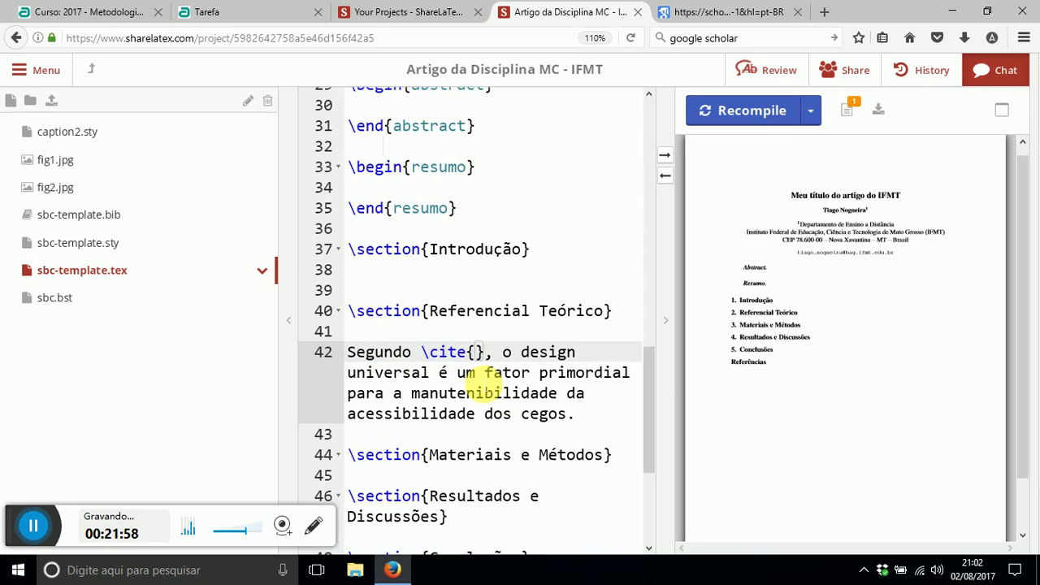
key("ctrl+v")
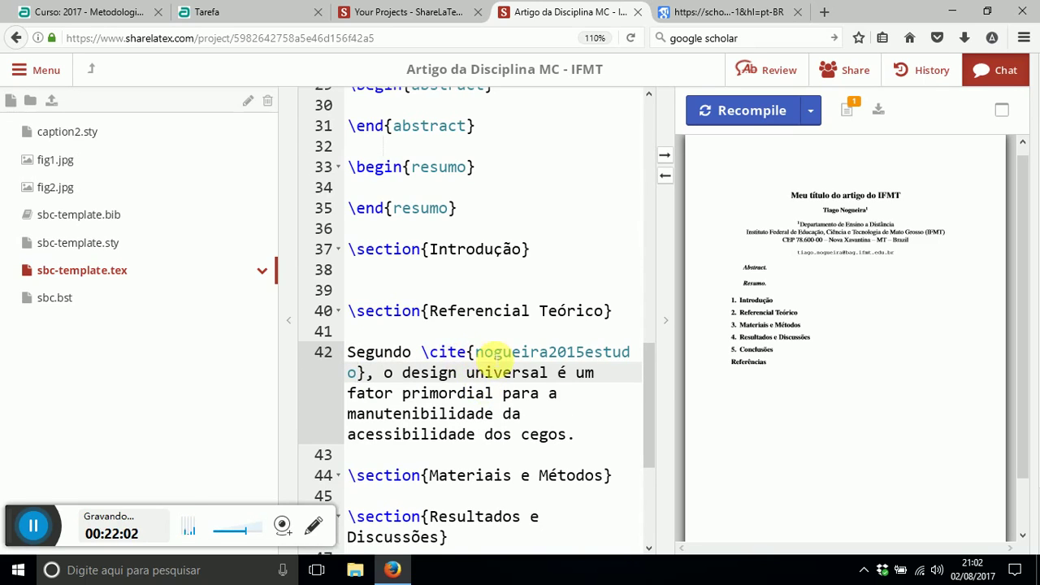
left_click_drag(476, 352, 357, 374)
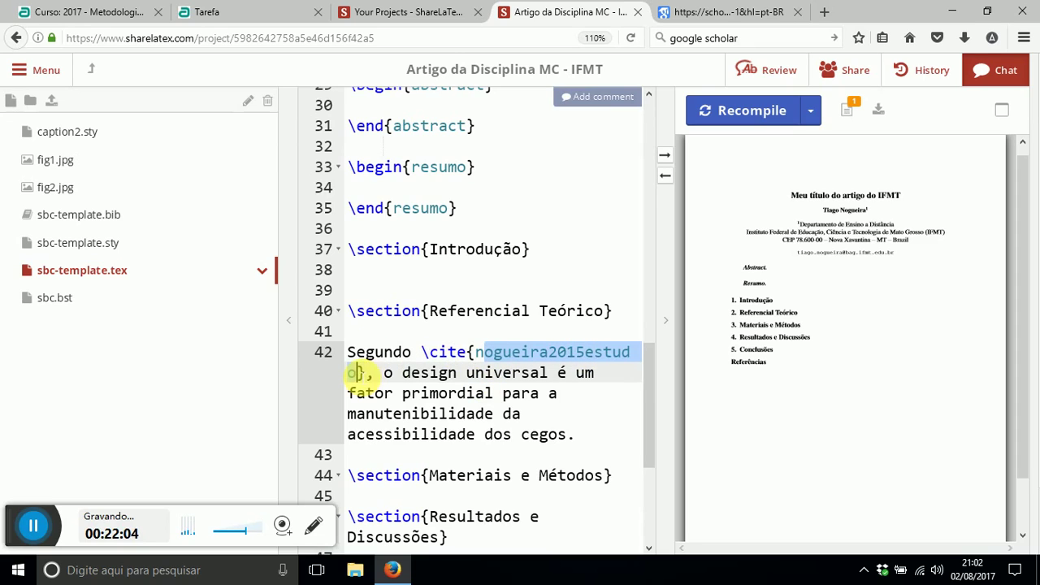
left_click(585, 436)
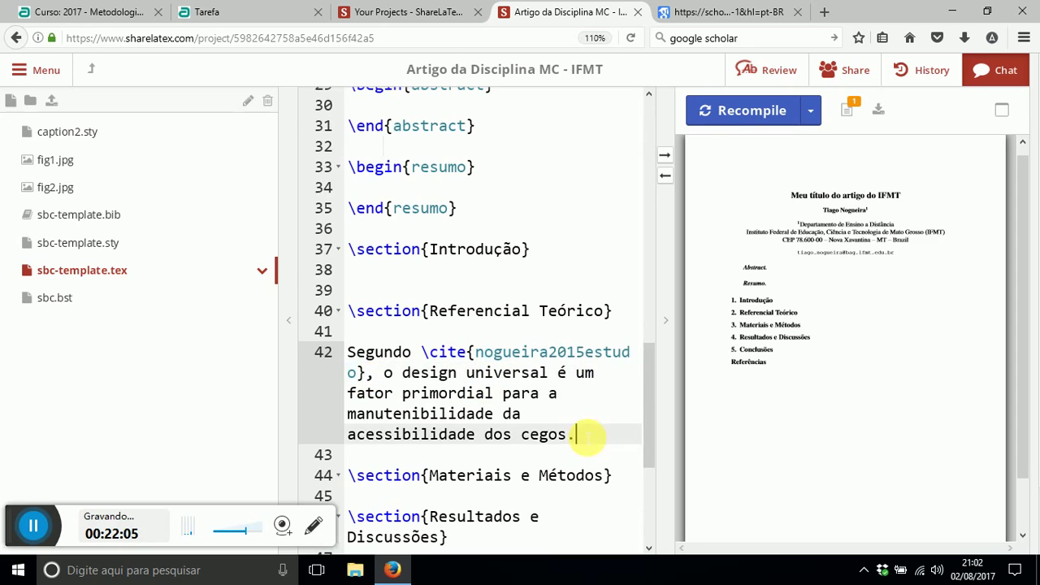
- Recompile and verify the [Nogueira et al. 2015] citation and its Referências entry in the PDF
left_click(704, 110)
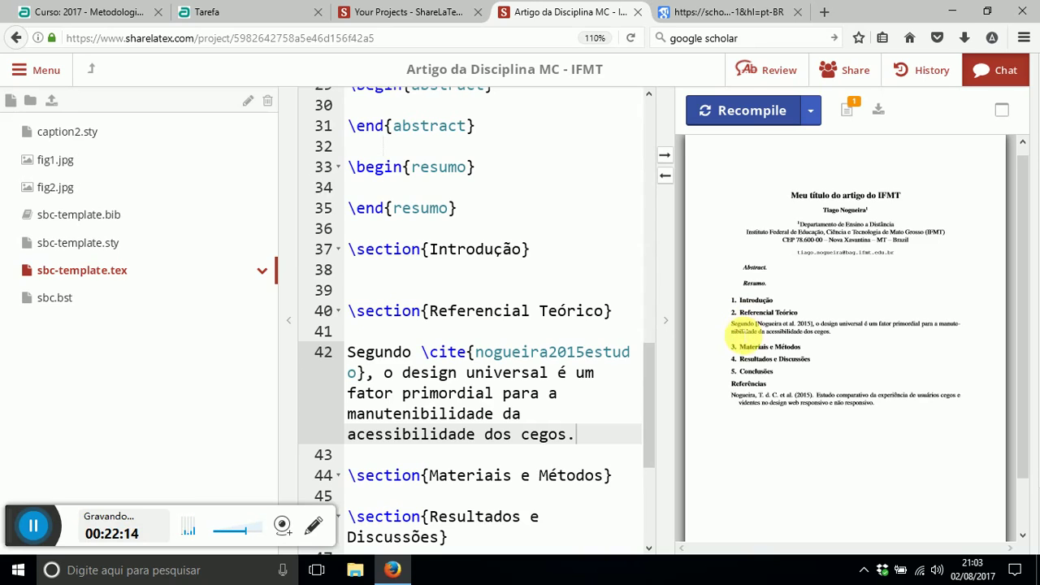
left_click_drag(757, 325, 811, 326)
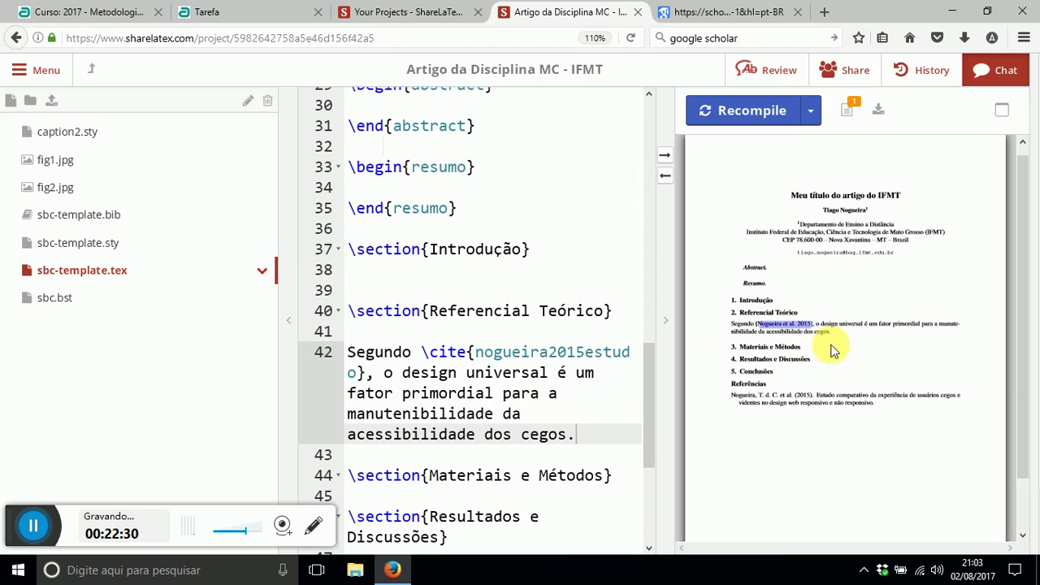
mouse_move(735, 397)
left_mouse_down()
mouse_move(870, 411)
mouse_move(736, 407)
left_mouse_up()
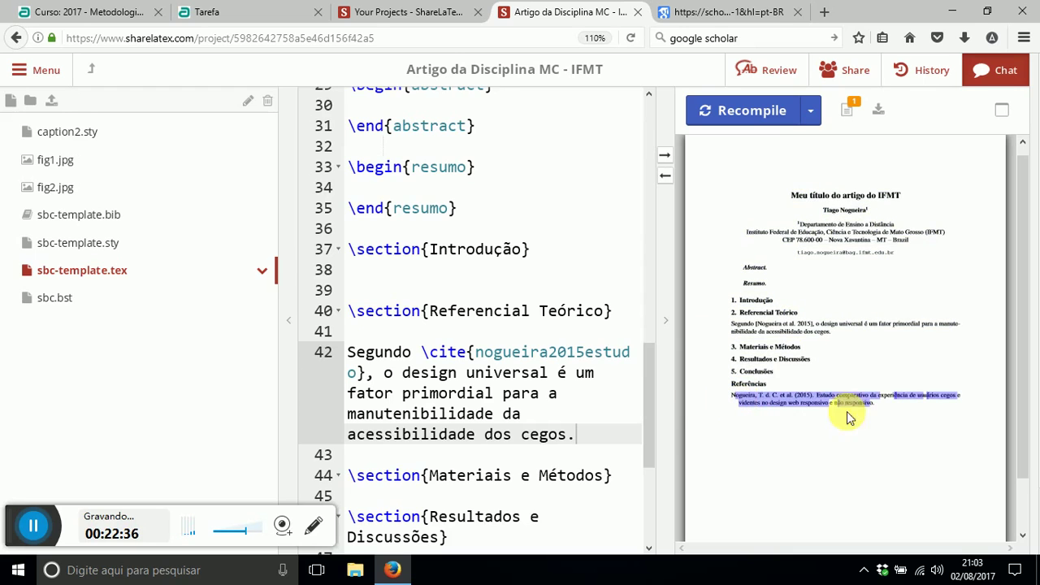
left_click(460, 392)
scroll(474, 414, "down", 4)
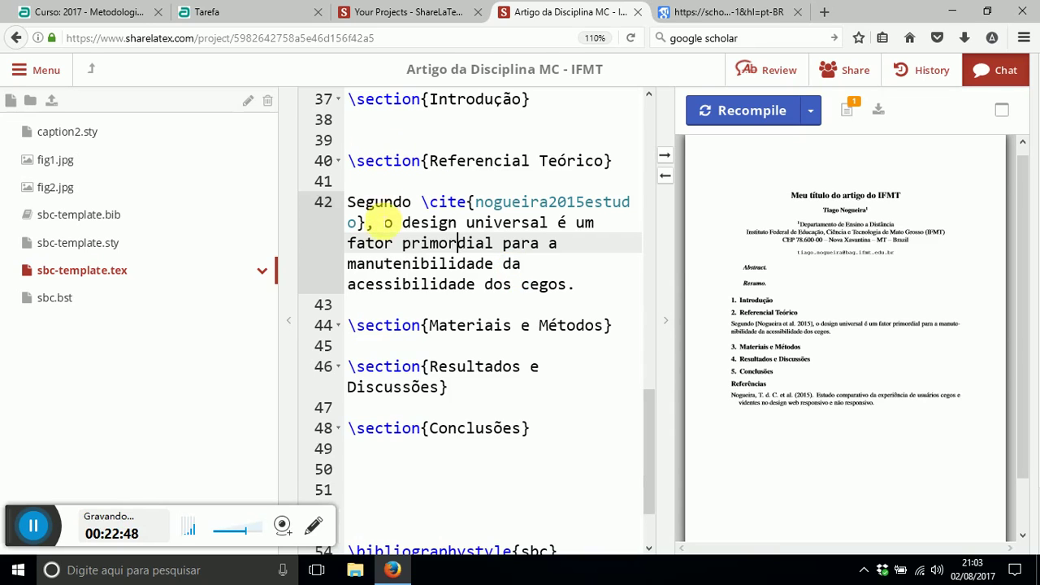
- Delete the word 'Segundo' from the start of the cited sentence
left_click_drag(384, 223, 512, 284)
left_click(395, 204)
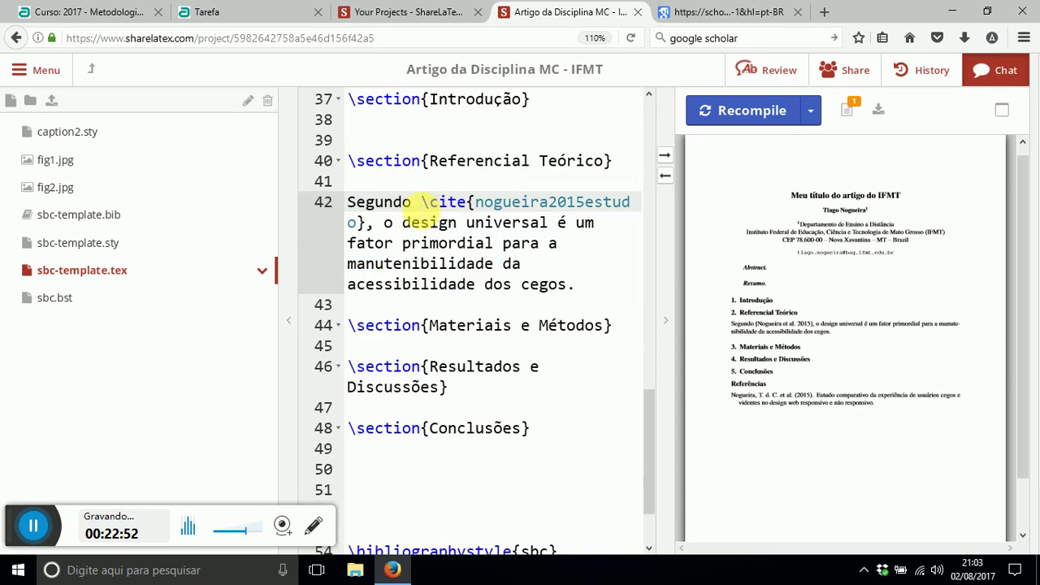
left_click_drag(365, 204, 430, 205)
left_click(540, 207)
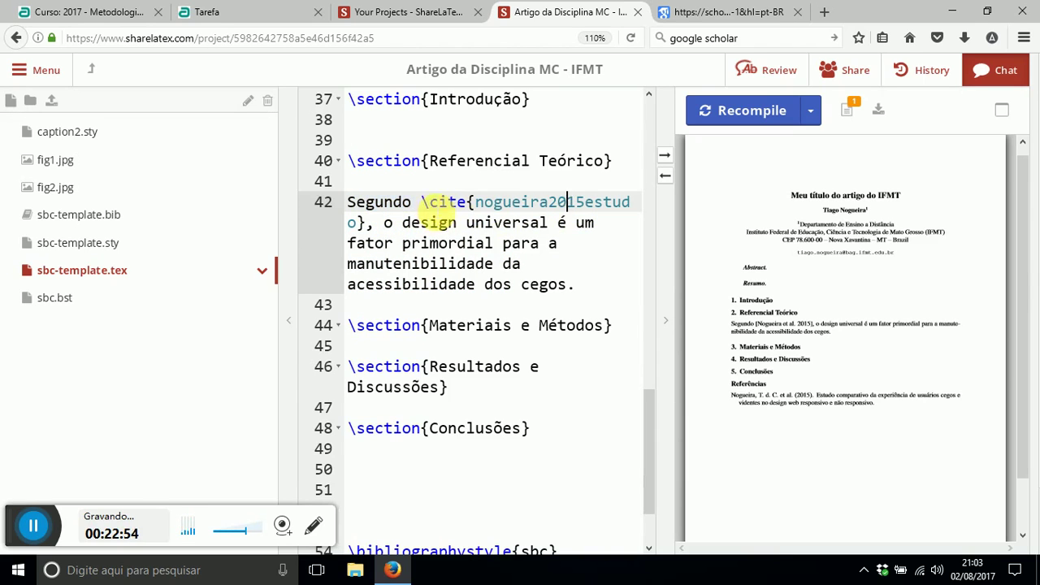
double_click(390, 203)
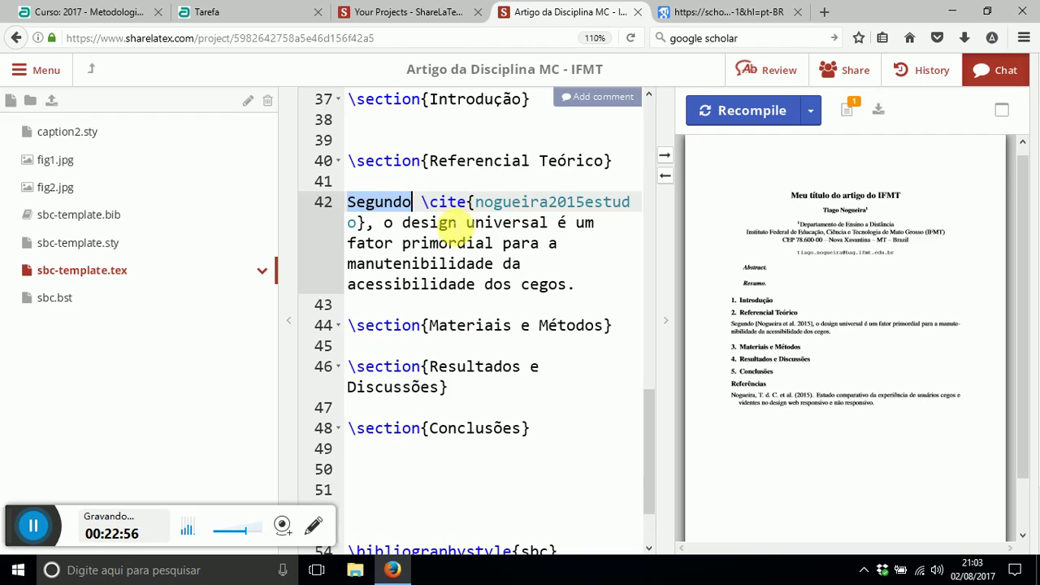
left_click_drag(347, 203, 412, 205)
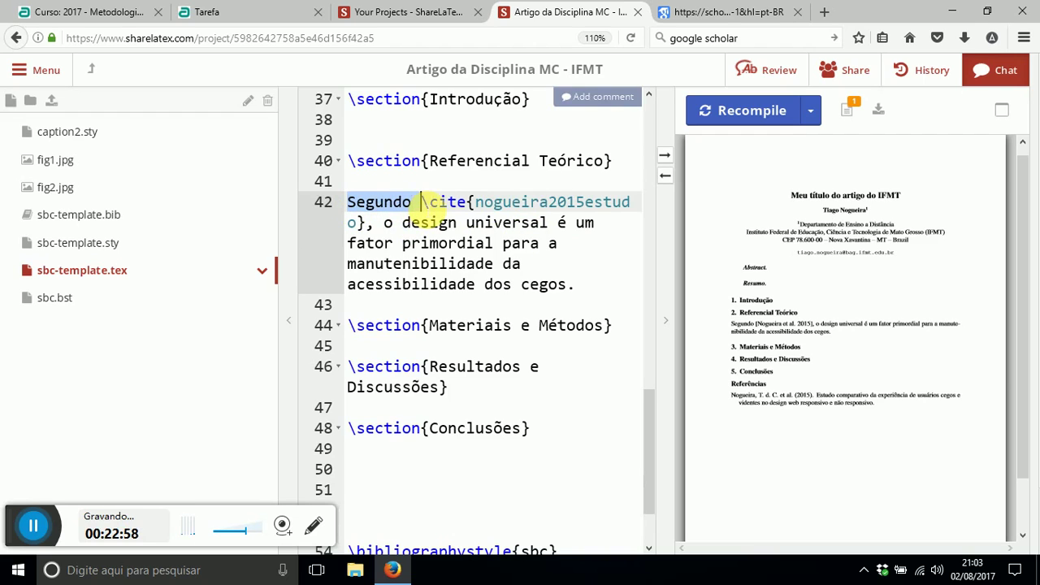
key("Delete")
key("Delete")
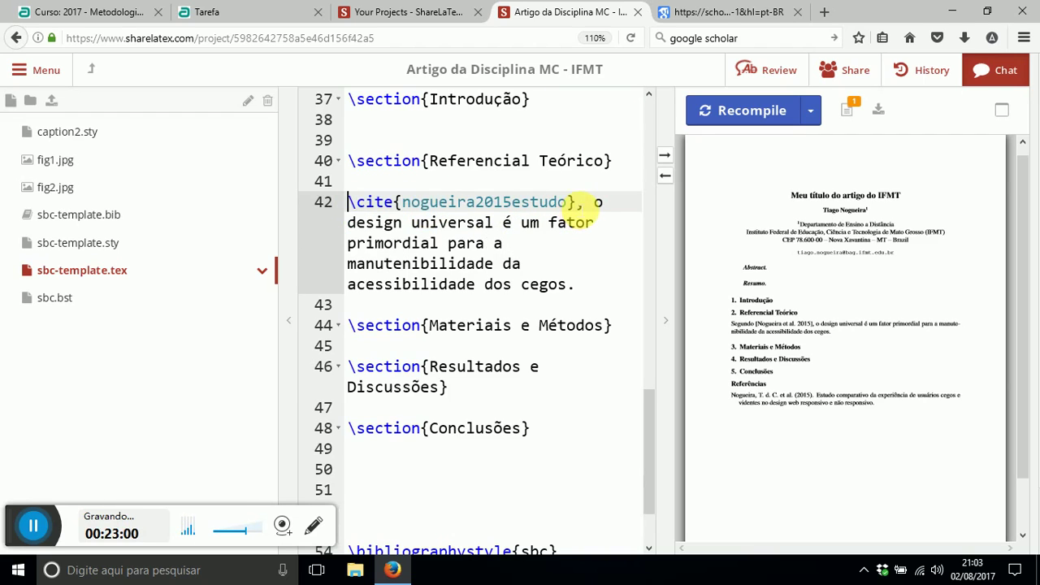
- Move \cite{nogueira2015estudo} to after 'cegos' and capitalise the sentence to start 'O design universal'
left_click(577, 203, "shift")
key("ctrl+c")
key("Delete")
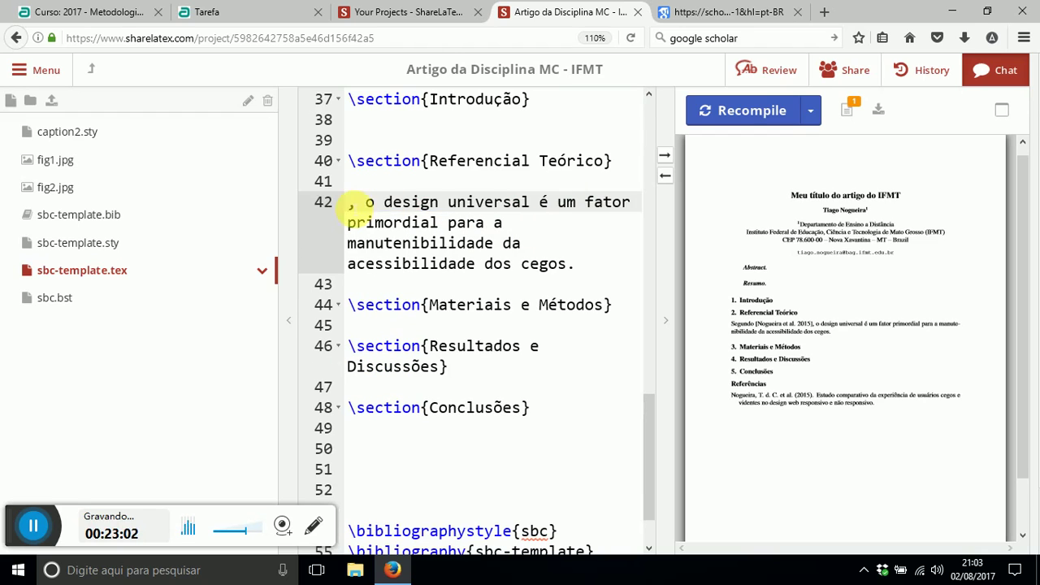
left_click_drag(347, 203, 365, 203)
type("O")
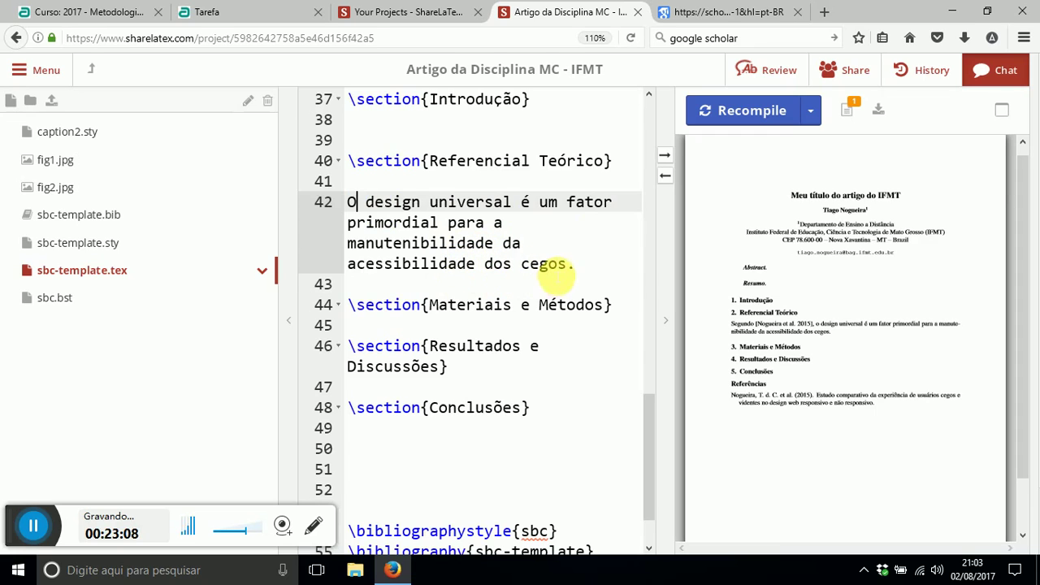
left_click(568, 263)
key("ctrl+v")
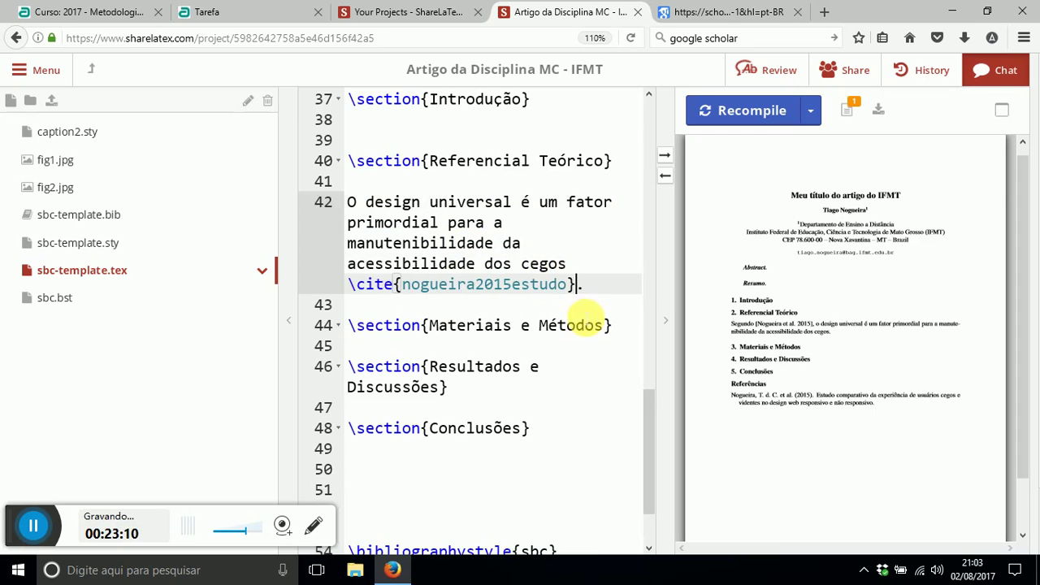
- Recompile so the PDF reads '…acessibilidade dos cegos [Nogueira et al. 2015].'
left_click(740, 120)
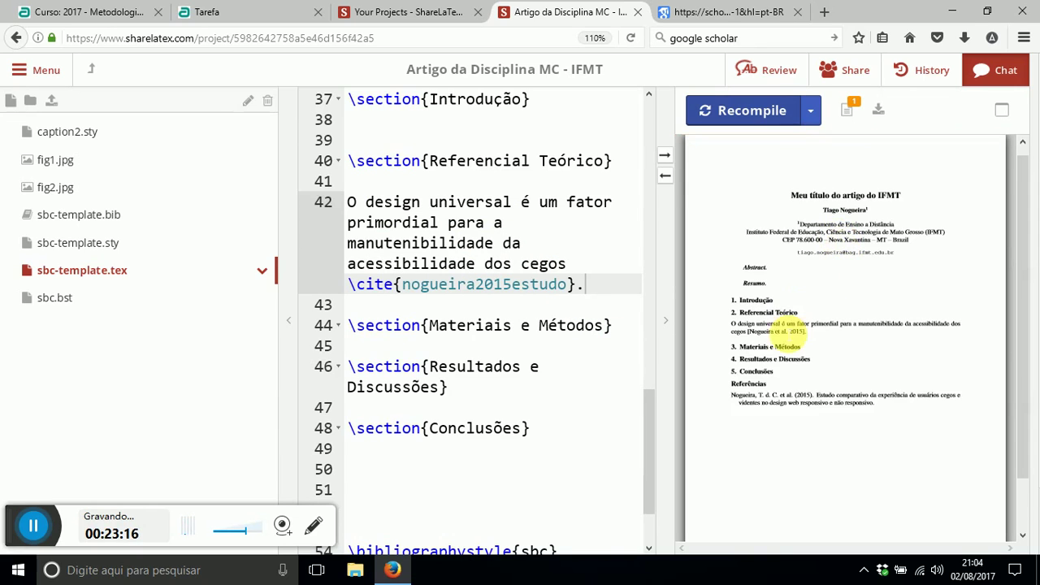
left_click_drag(725, 324, 807, 337)
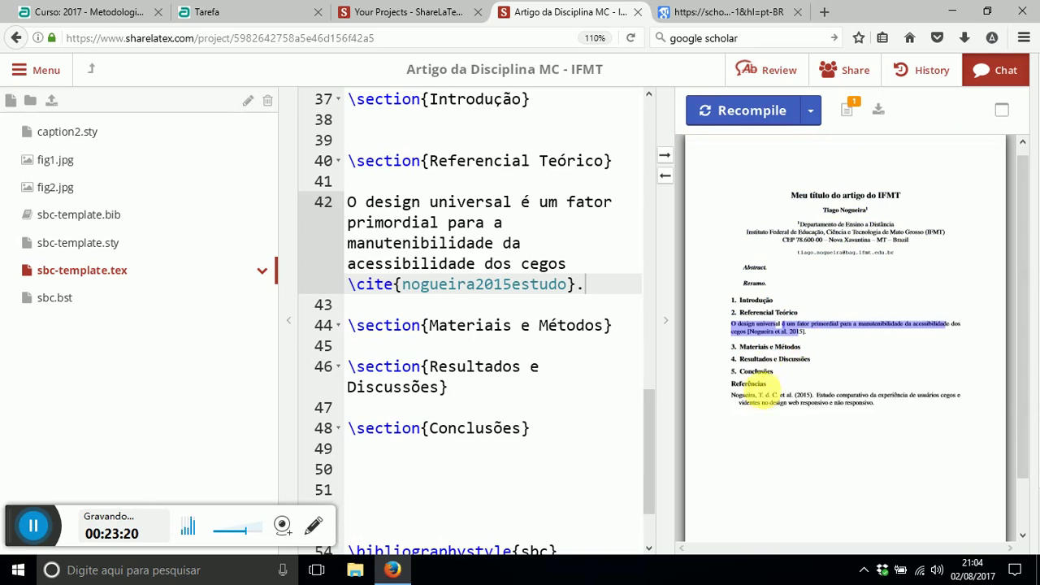
left_click(496, 313)
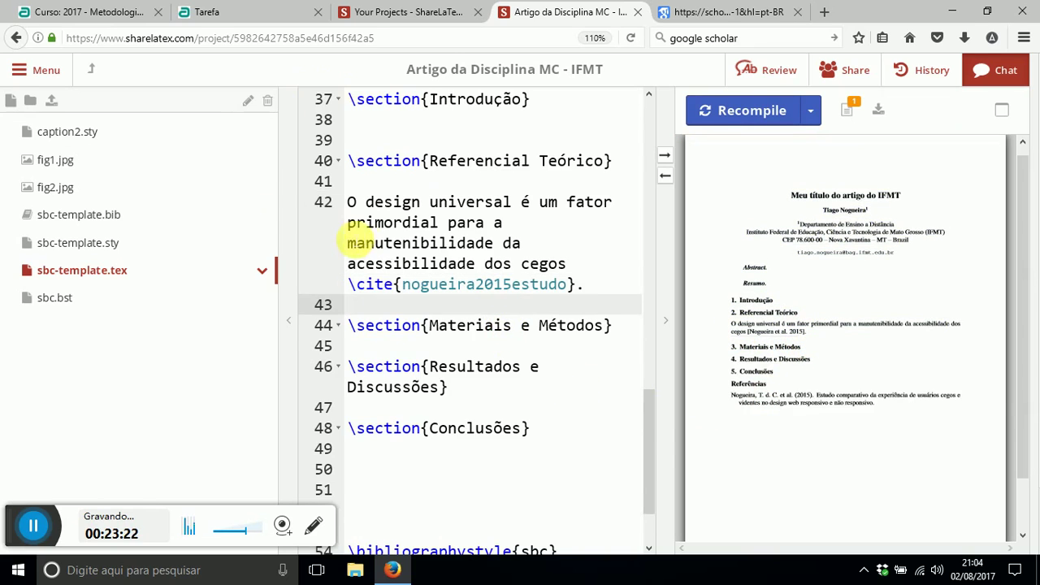
left_click(598, 286)
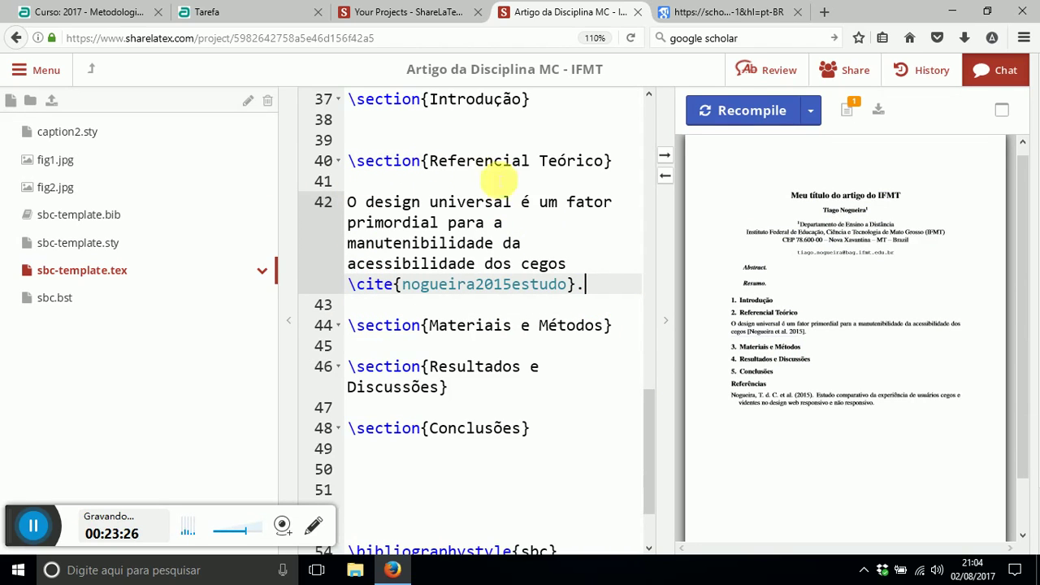
- Add a \textbf{teste} line on line 44 and recompile to see it bold in the PDF
key("Return")
key("Return")
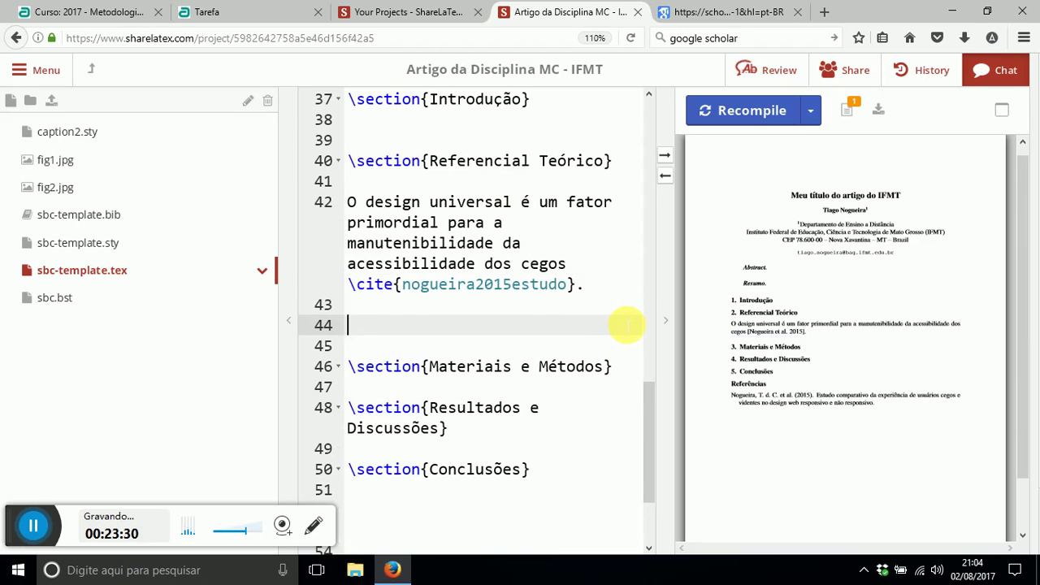
type("\\t")
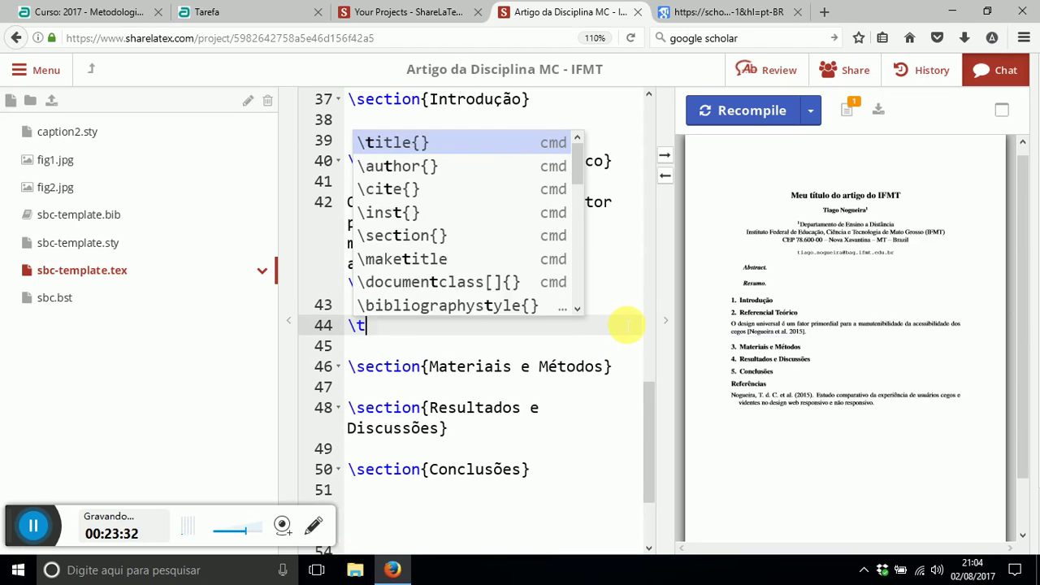
type("extbf{teste")
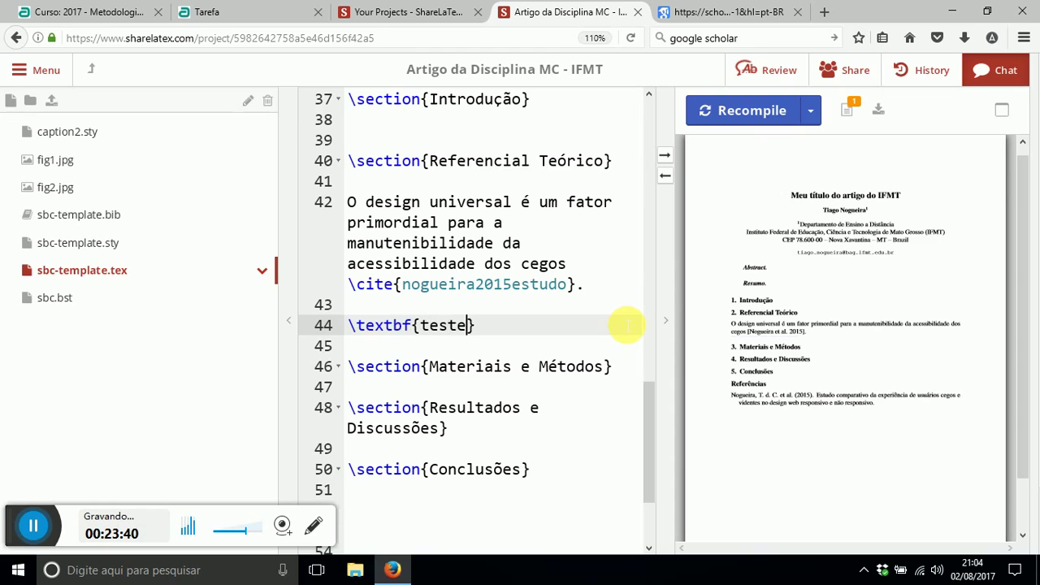
left_click(738, 112)
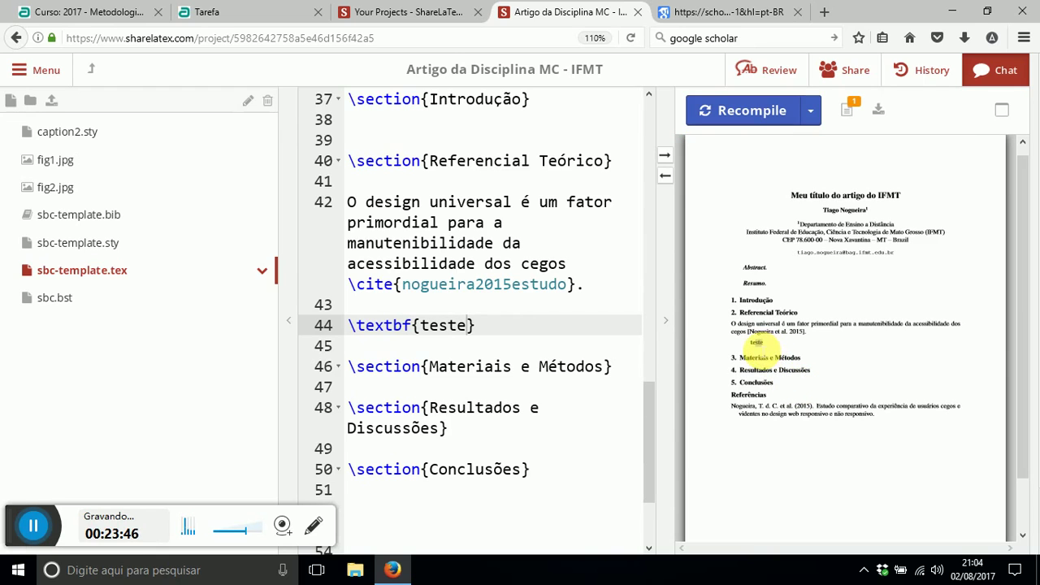
left_click(366, 345)
left_click_drag(358, 325, 412, 325)
left_click(402, 327)
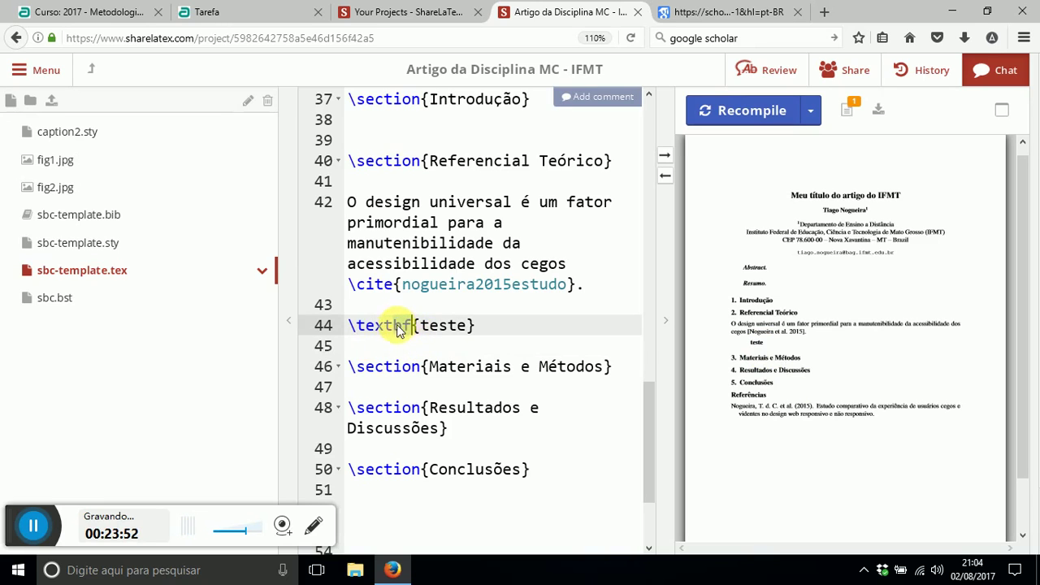
left_click(403, 326)
left_click_drag(393, 325, 404, 326)
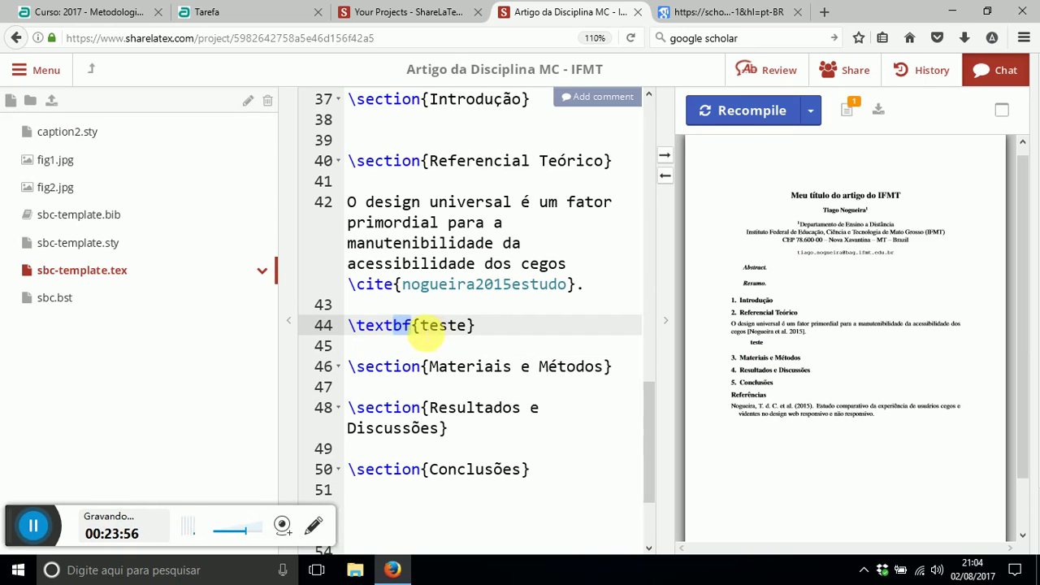
- Start a new line below the bold line and begin typing \textit{tes
left_click(486, 328)
key("Return")
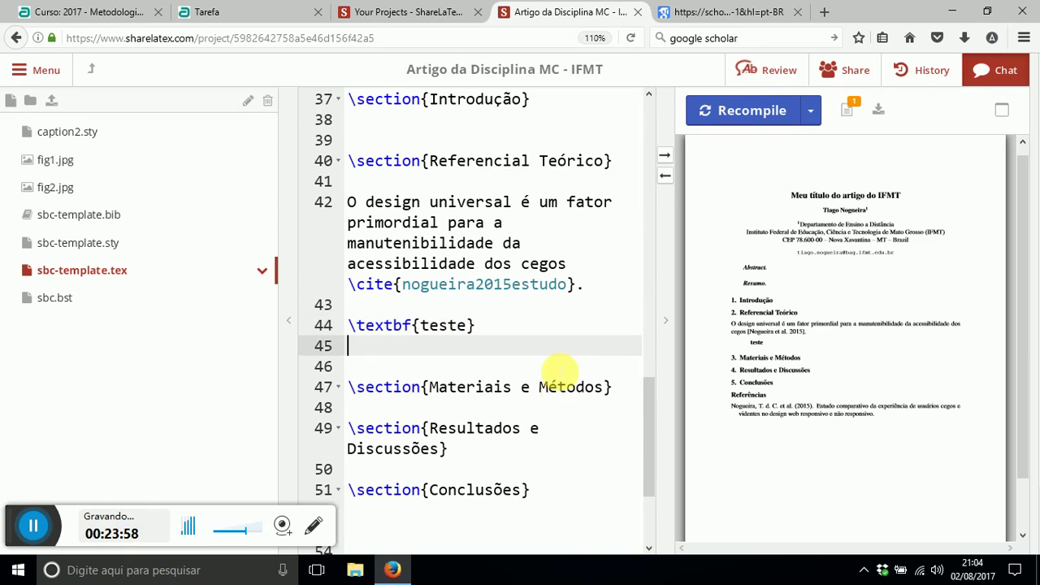
key("Return")
type("\\text")
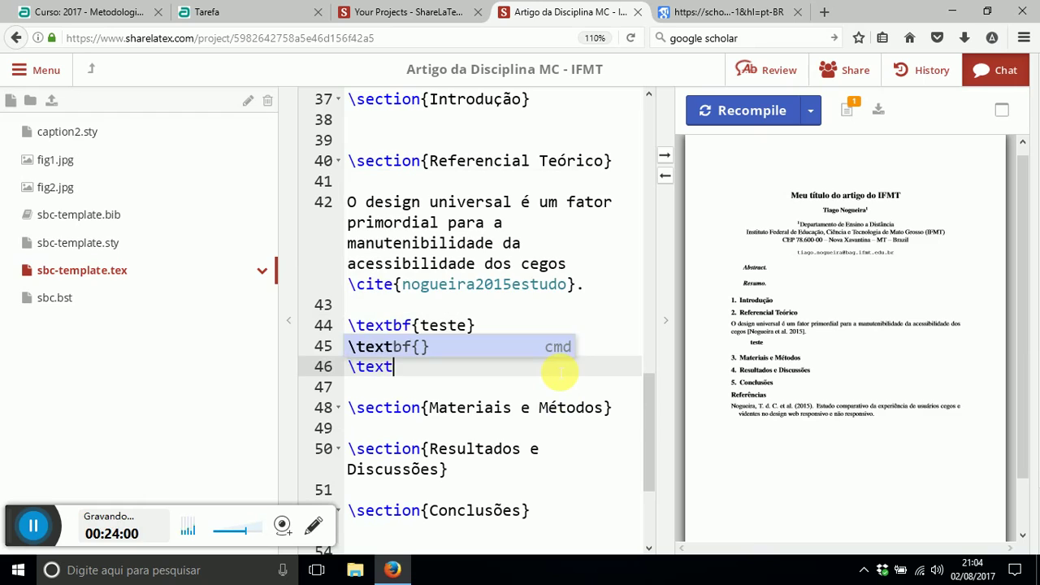
type("it")
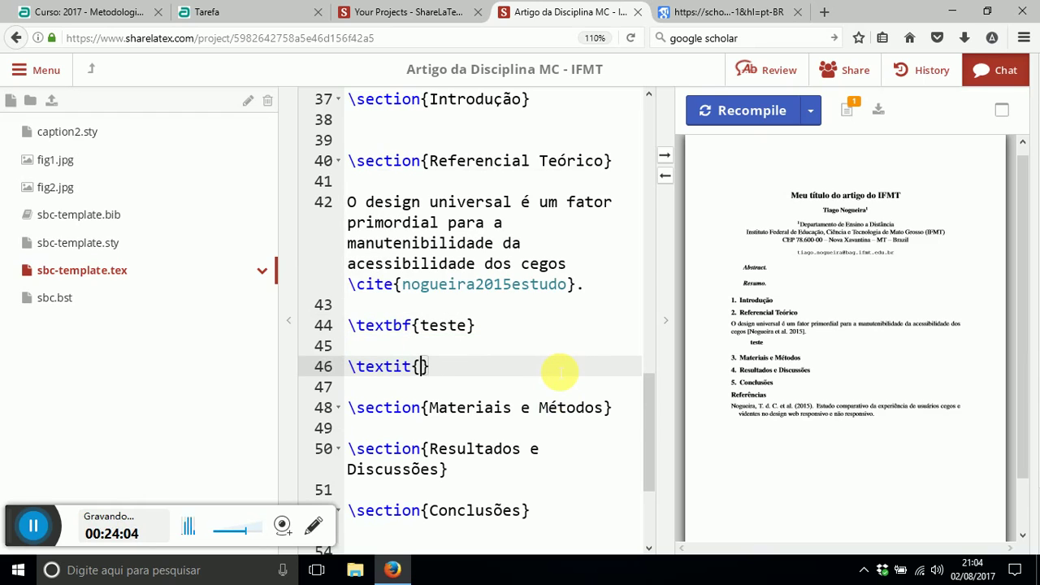
type("{teste ita")
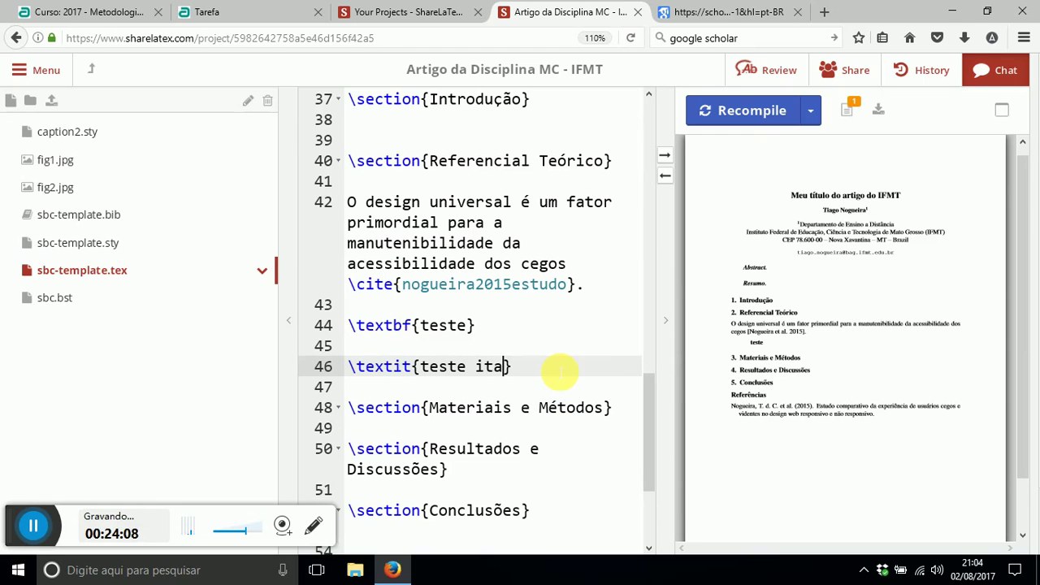
- Recompile to show 'teste ita' in italics, then select the bold and italic test lines 44–46
left_click(732, 109)
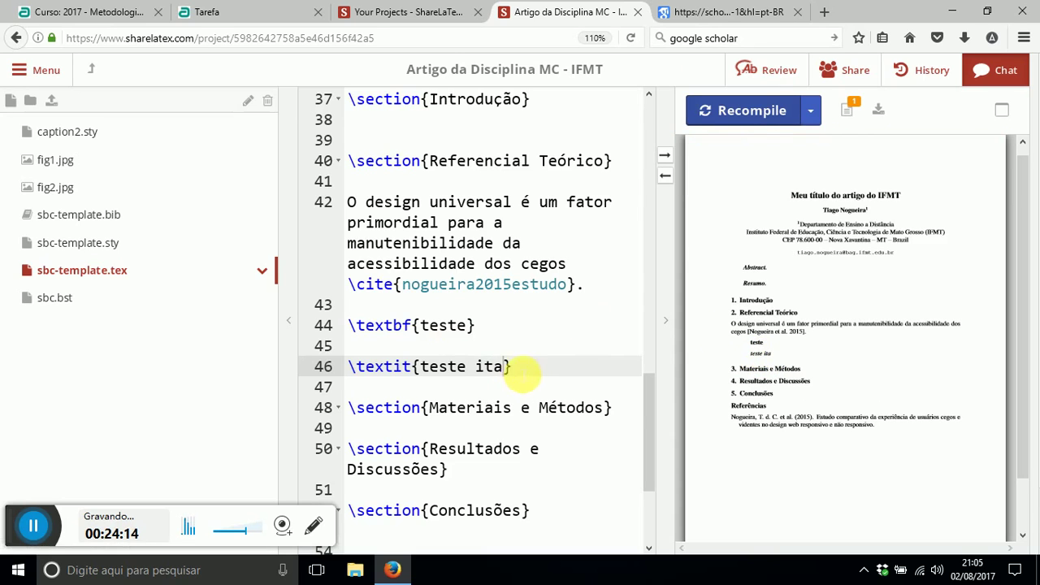
left_click_drag(520, 366, 348, 325)
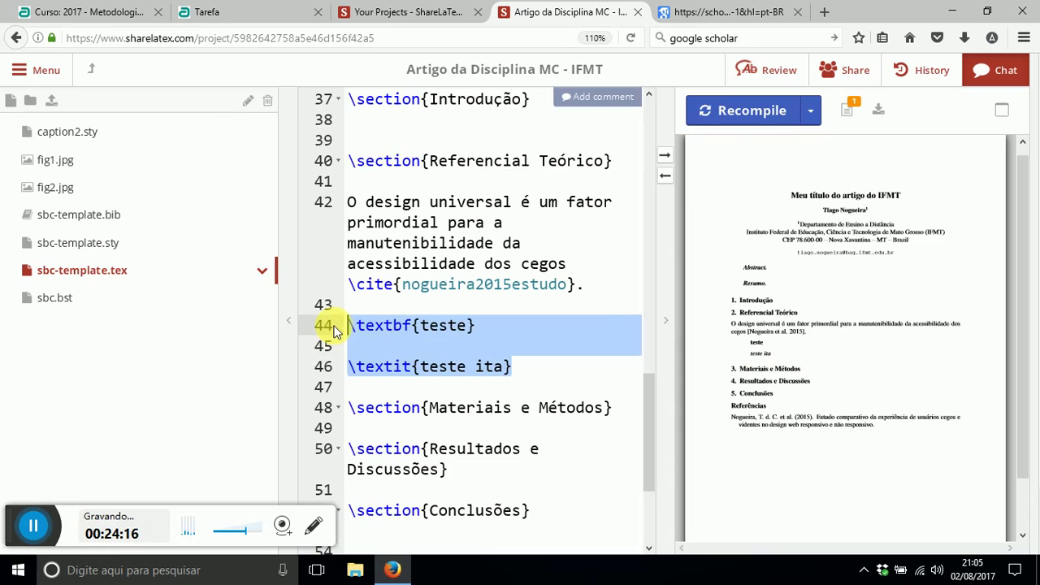
- Delete the \textbf and \textit test lines, leaving blank lines after the cited sentence
key("BackSpace")
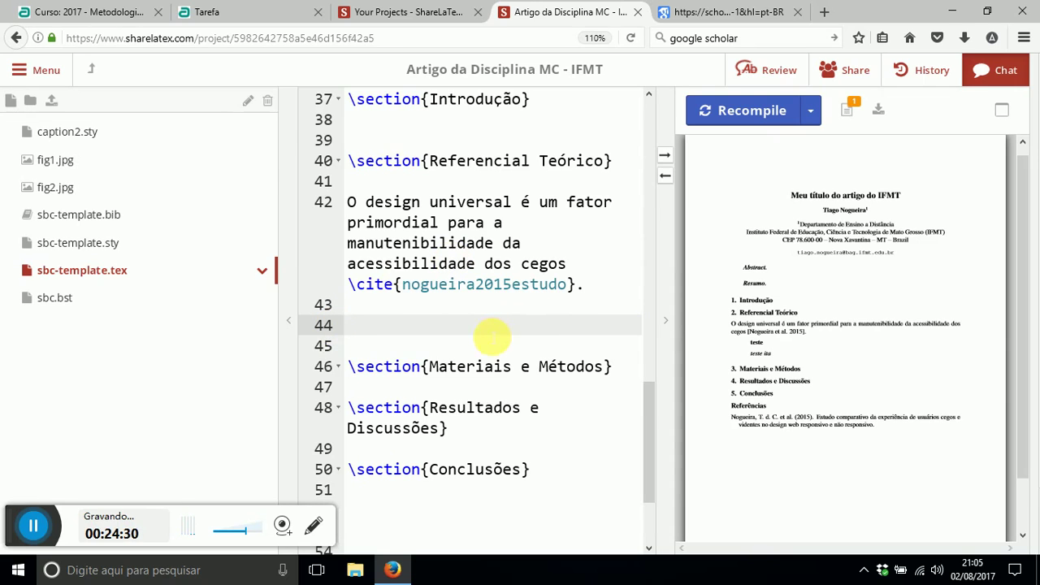
left_click(539, 447)
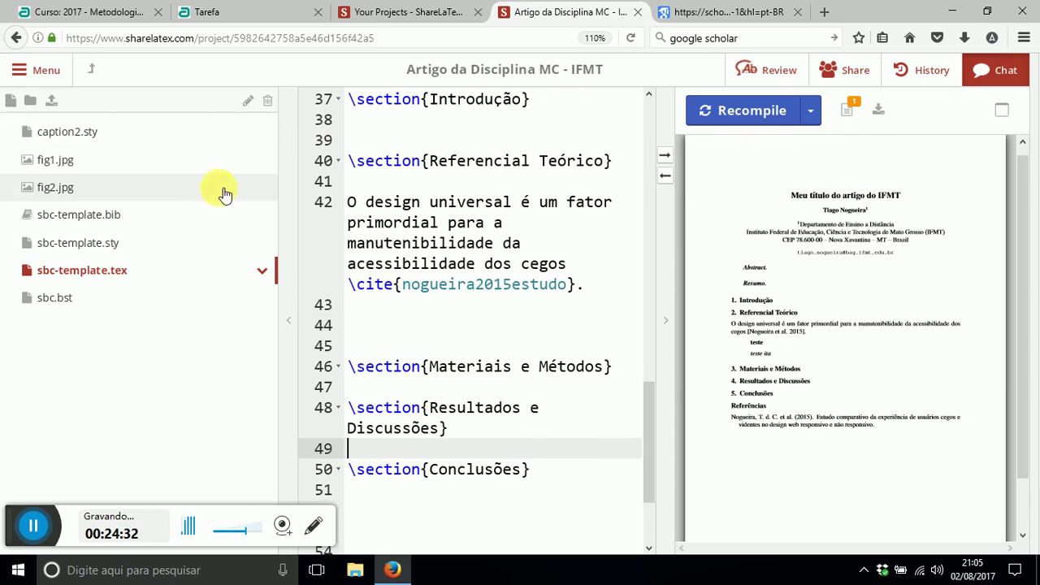
left_click(428, 139)
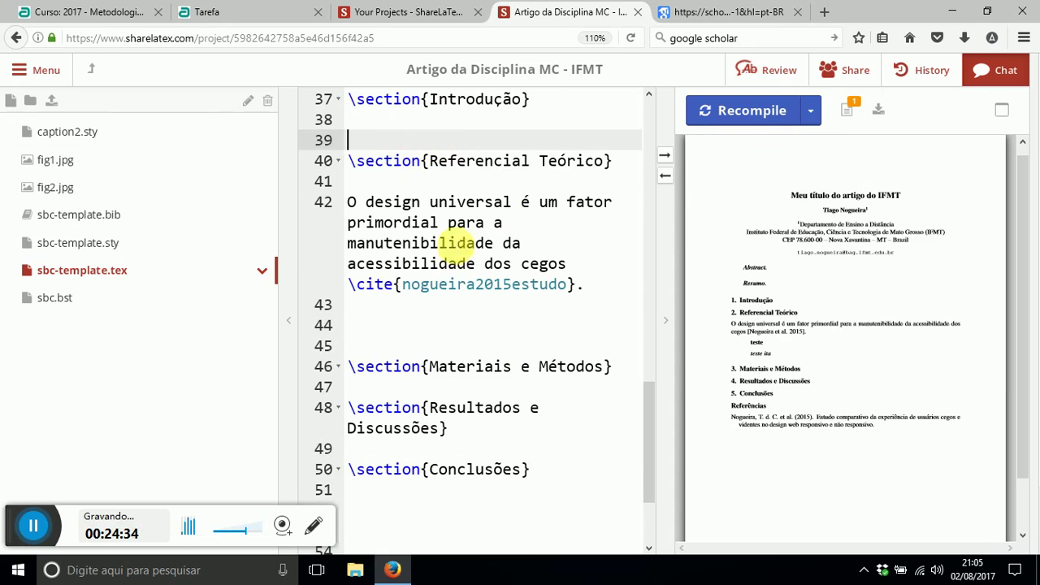
left_click(453, 327)
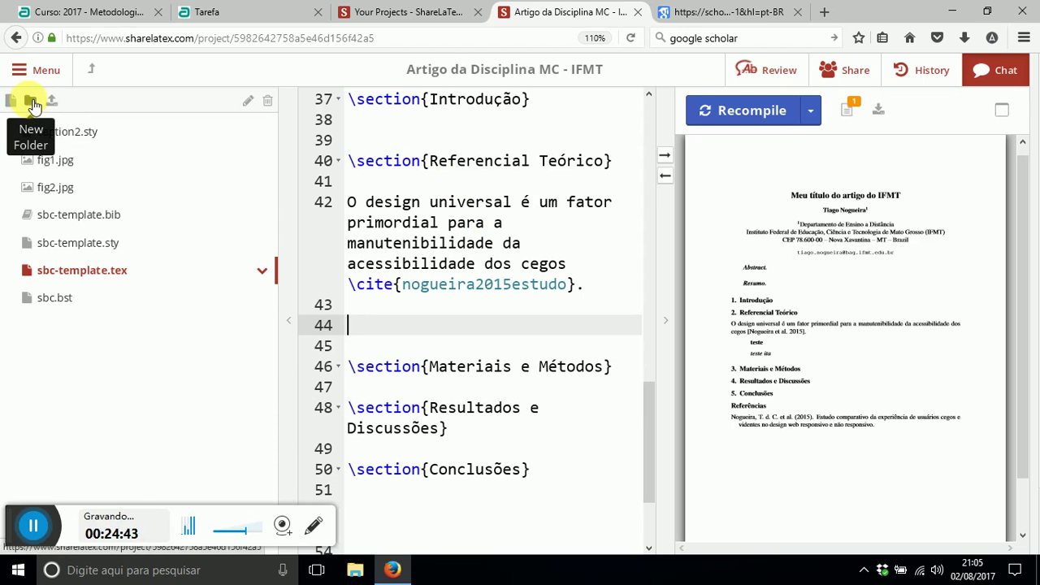
- Create a new project folder named 'figuras'
left_click(33, 104)
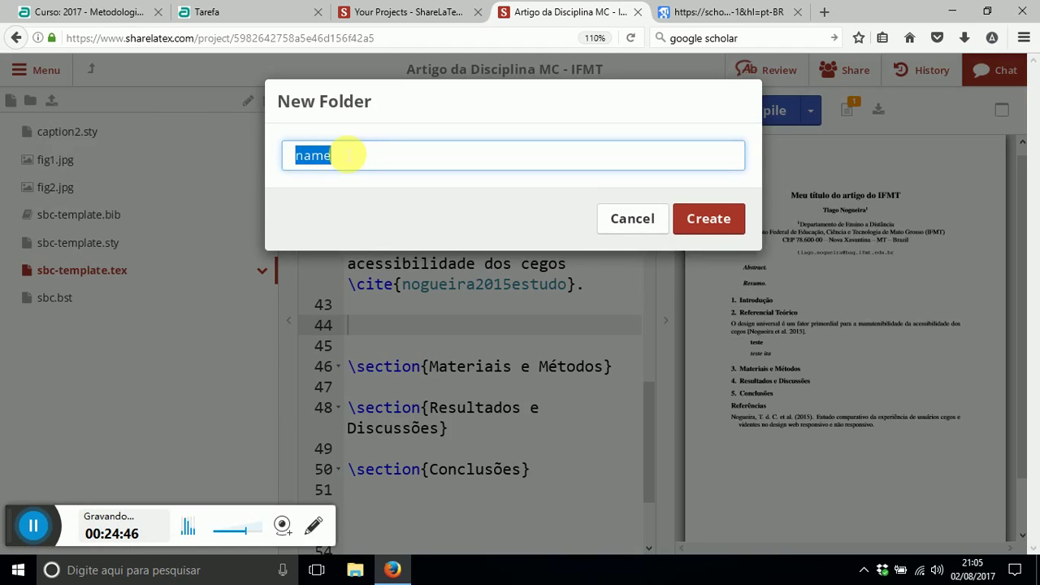
type("figuras")
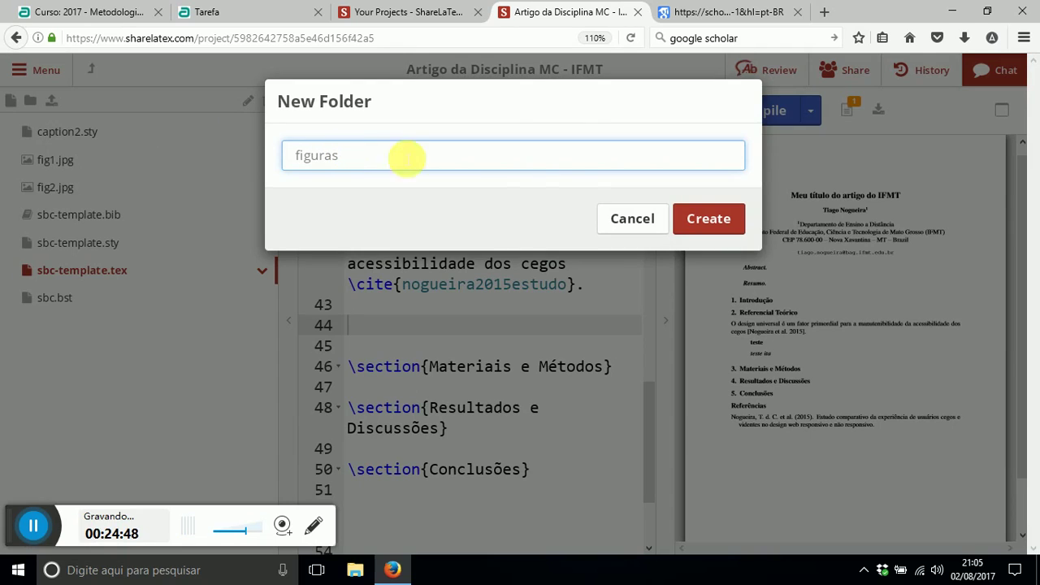
left_click(689, 213)
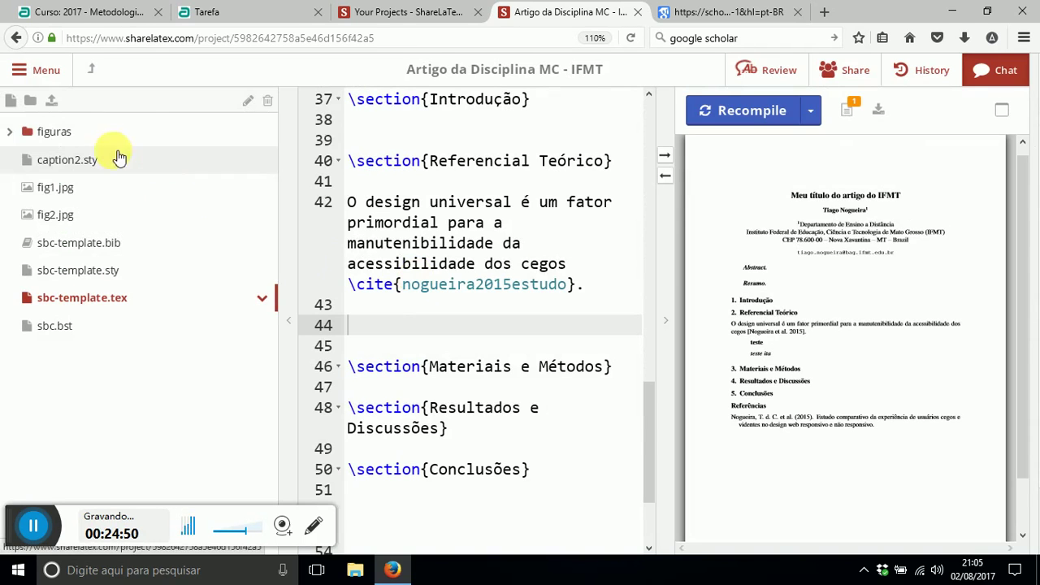
- Upload pseudocode.jpg into figuras, then go back to sbc-template.tex
left_click(17, 134)
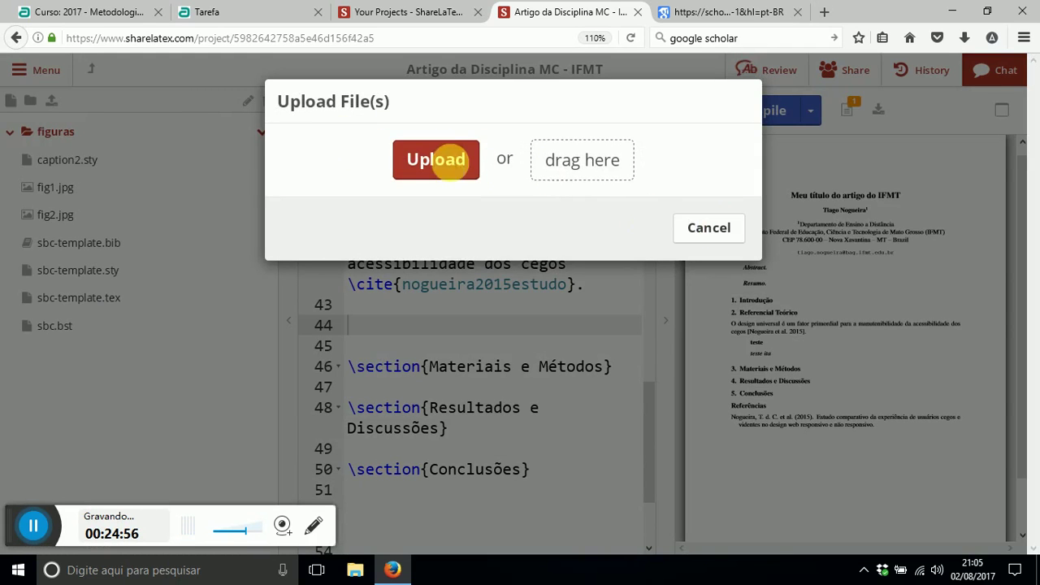
left_click(441, 167)
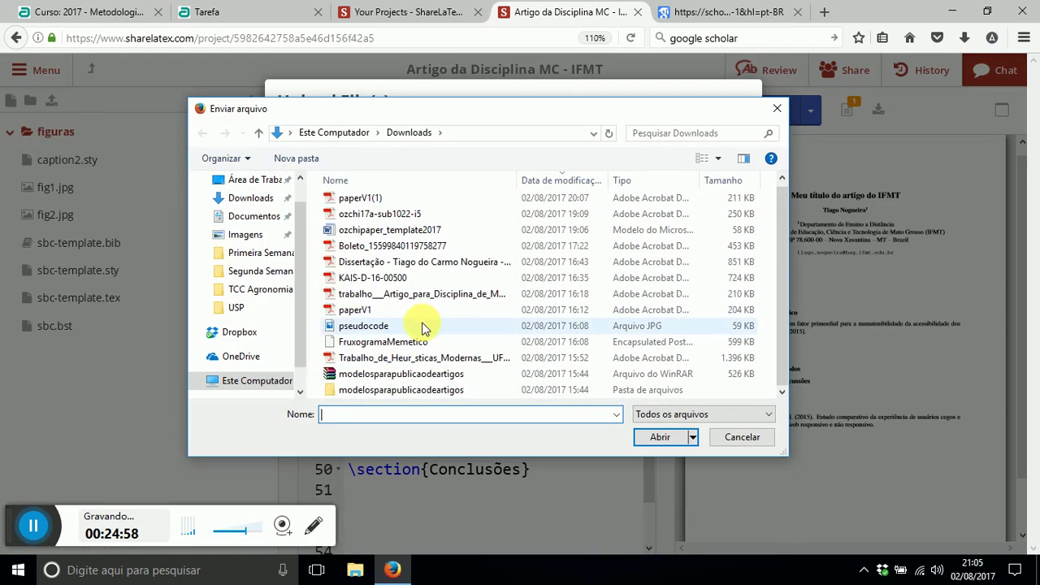
left_click(366, 327)
double_click(367, 330)
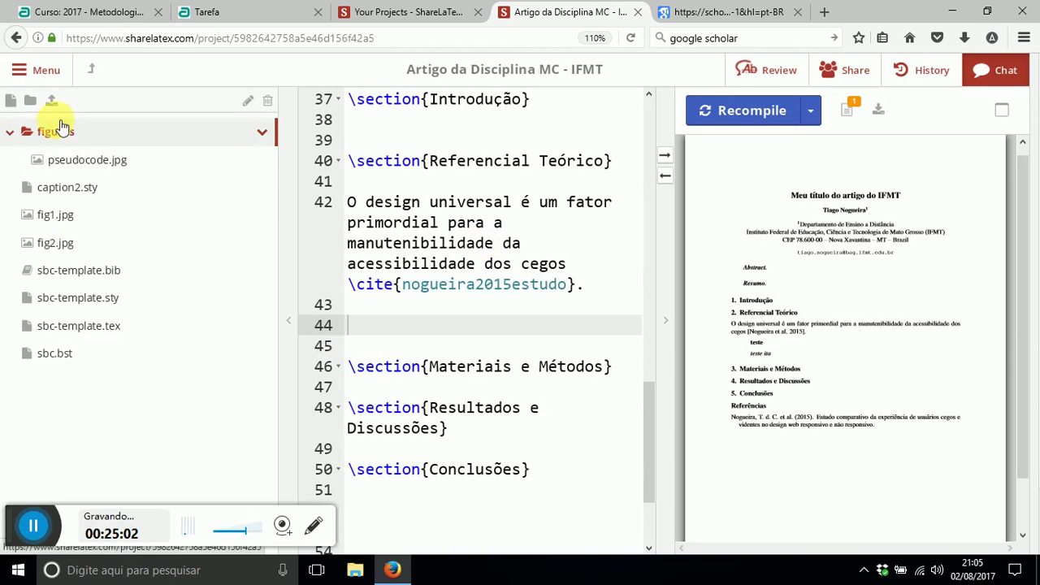
left_click(72, 156)
left_click(59, 135)
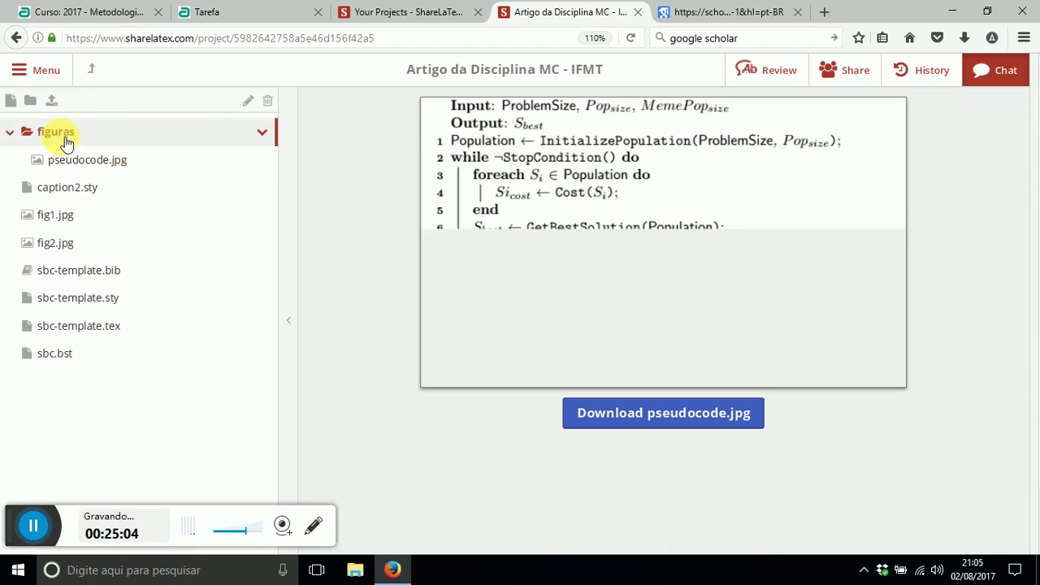
left_click(109, 327)
- Review the cited sentence ending with \cite{nogueira2015estudo} in the editor
left_click(449, 276)
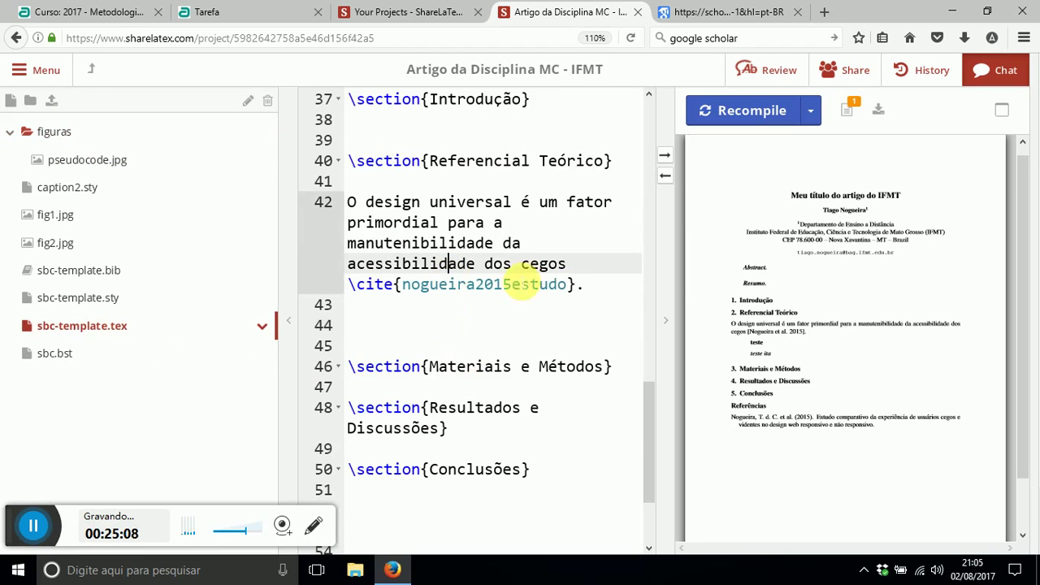
left_click(512, 325)
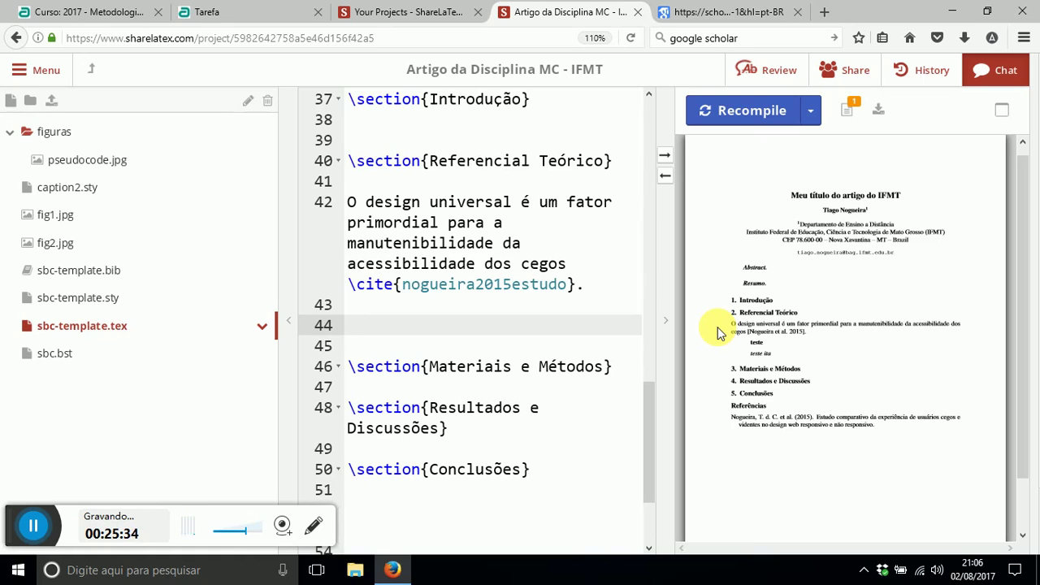
left_click(533, 225)
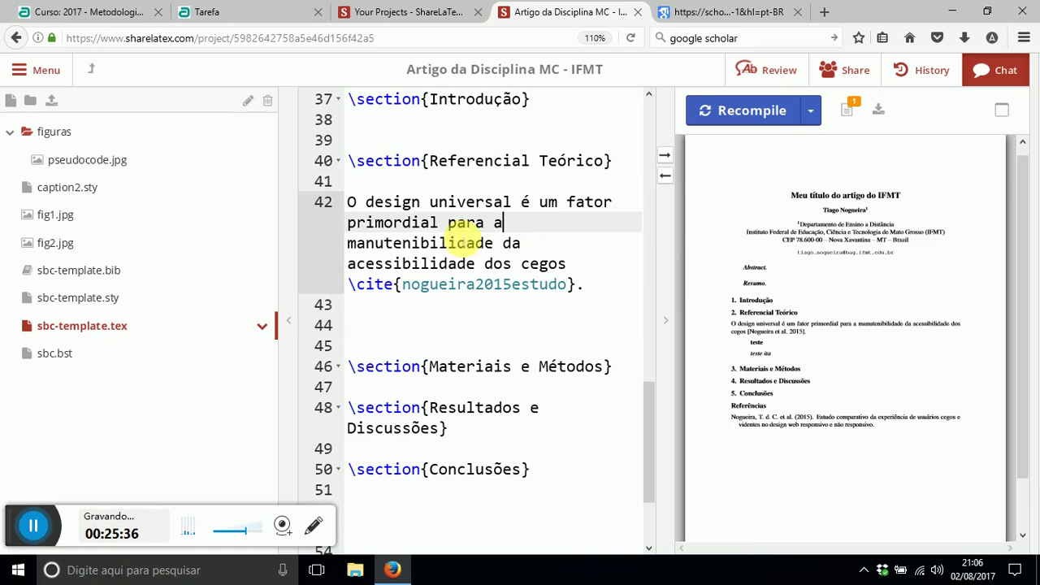
left_click_drag(348, 203, 588, 285)
left_click(601, 285)
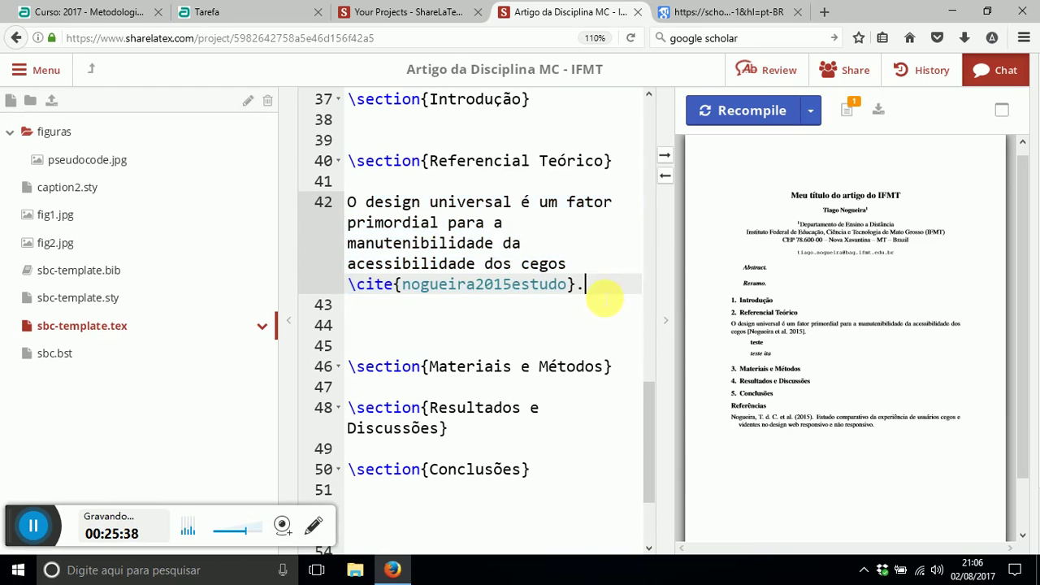
left_click(513, 323)
double_click(376, 209)
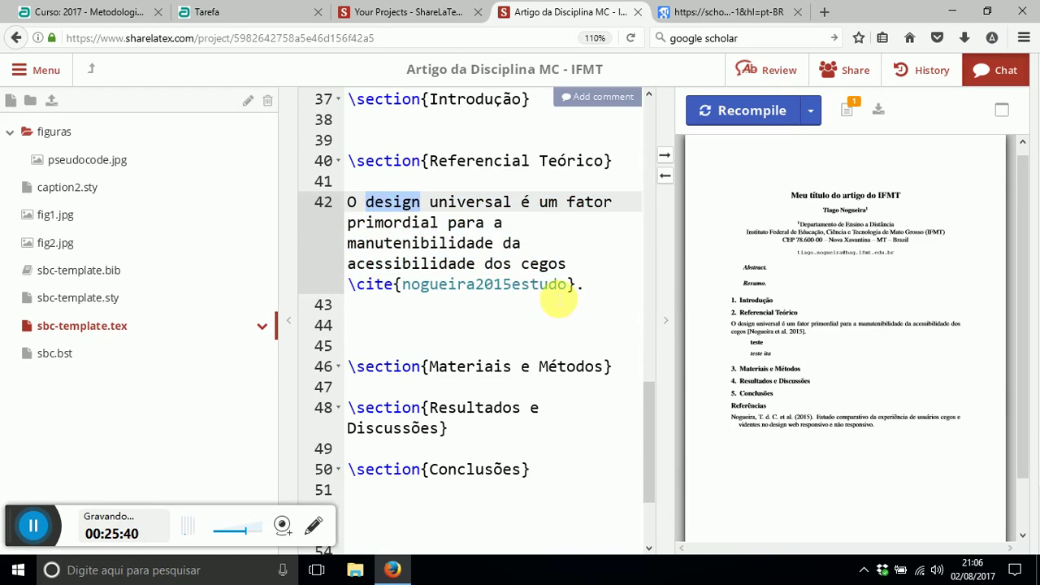
double_click(556, 286)
left_click(448, 325)
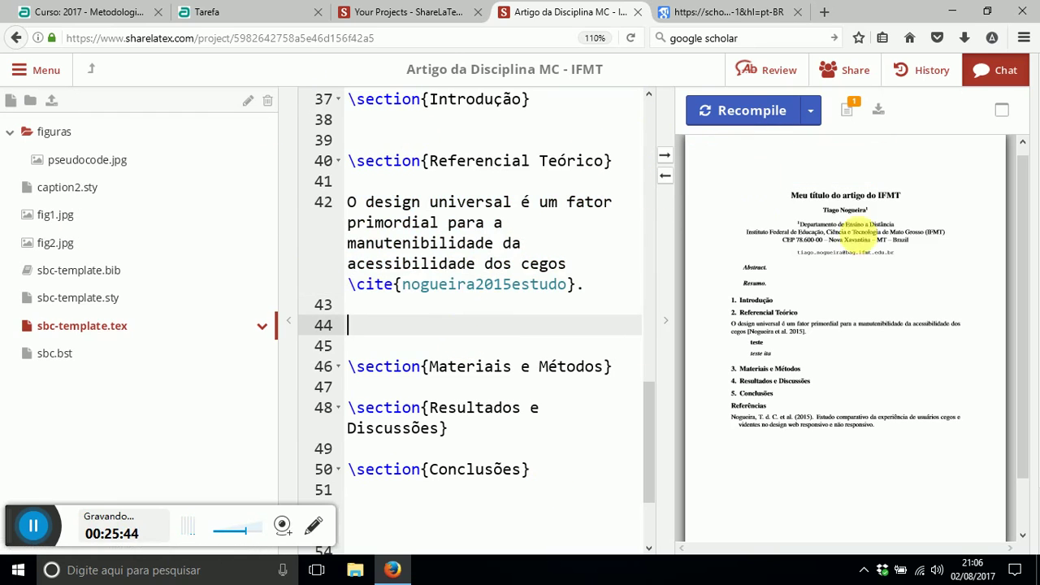
- Download the compiled article PDF and open it from the browser's downloads list
left_click(881, 114)
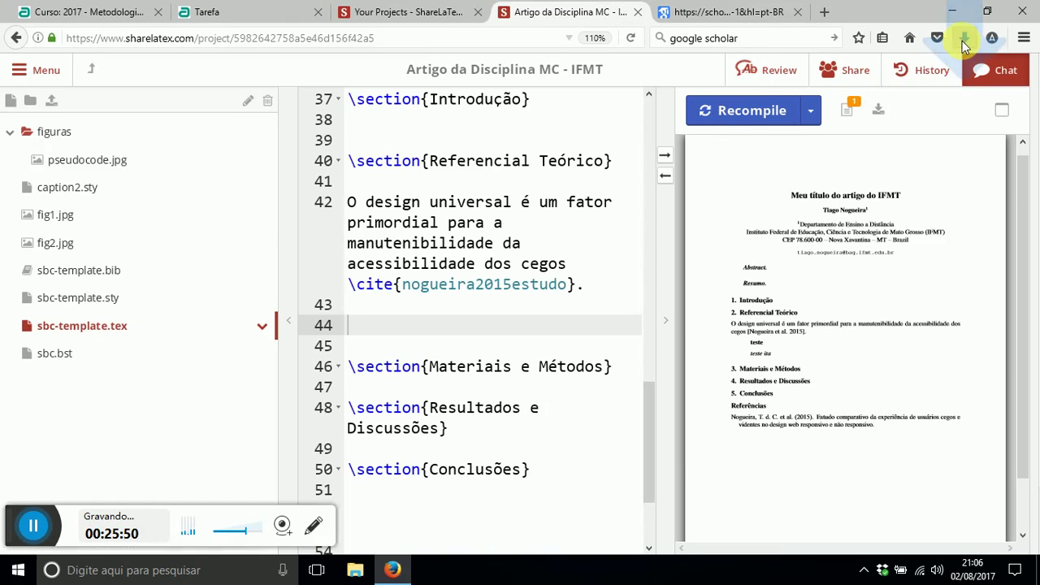
left_click(963, 41)
left_click(690, 72)
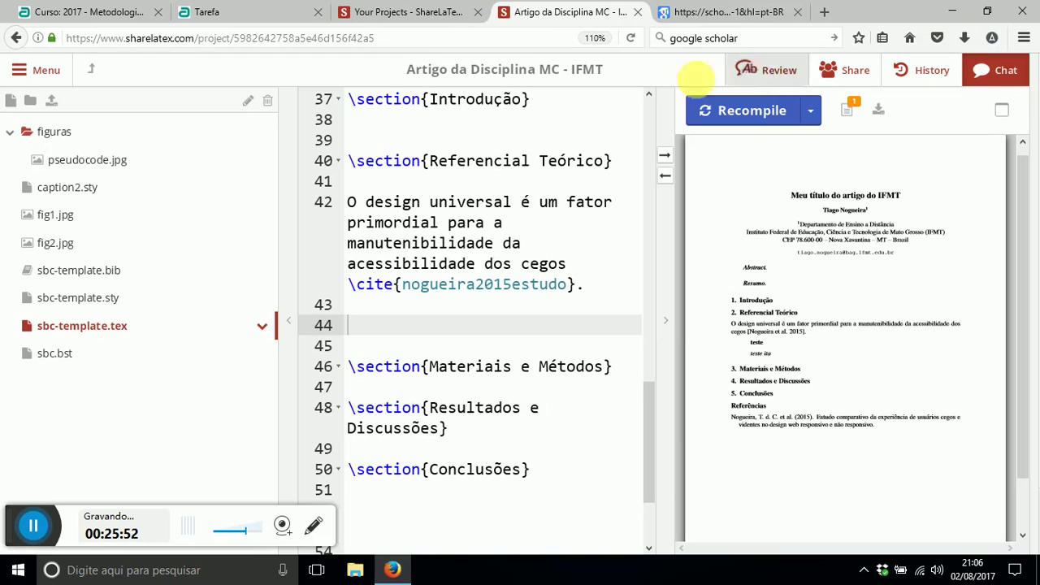
- View the article PDF in full screen in Acrobat, then return to the ShareLaTeX editor in Firefox
key("ctrl+l")
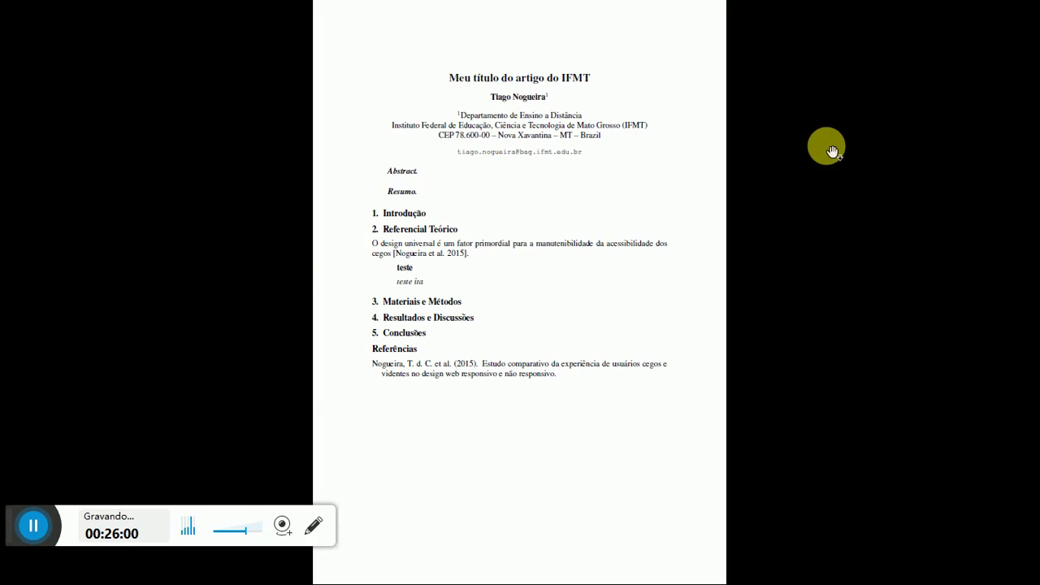
key("Escape")
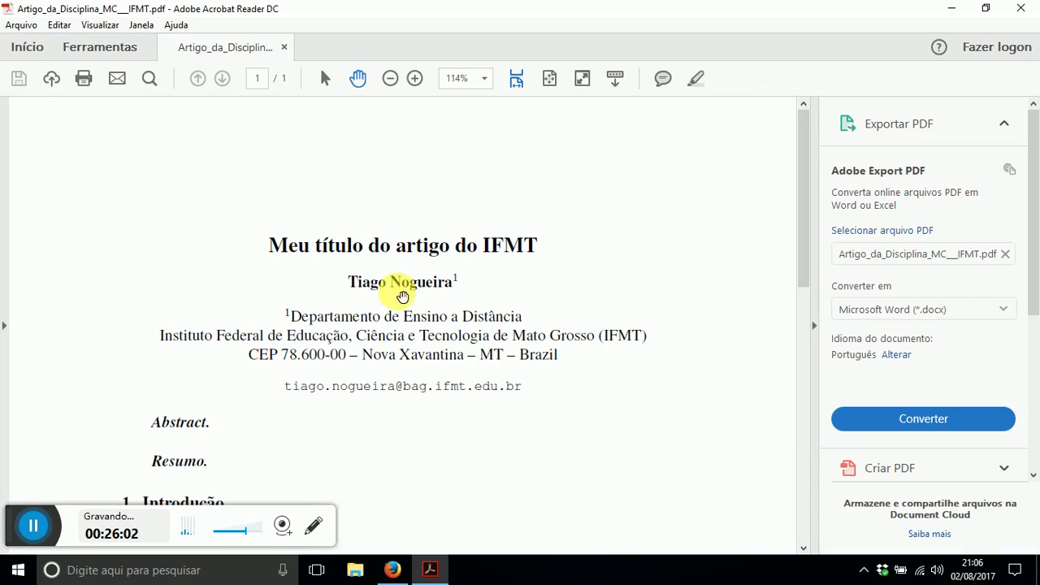
left_click(394, 571)
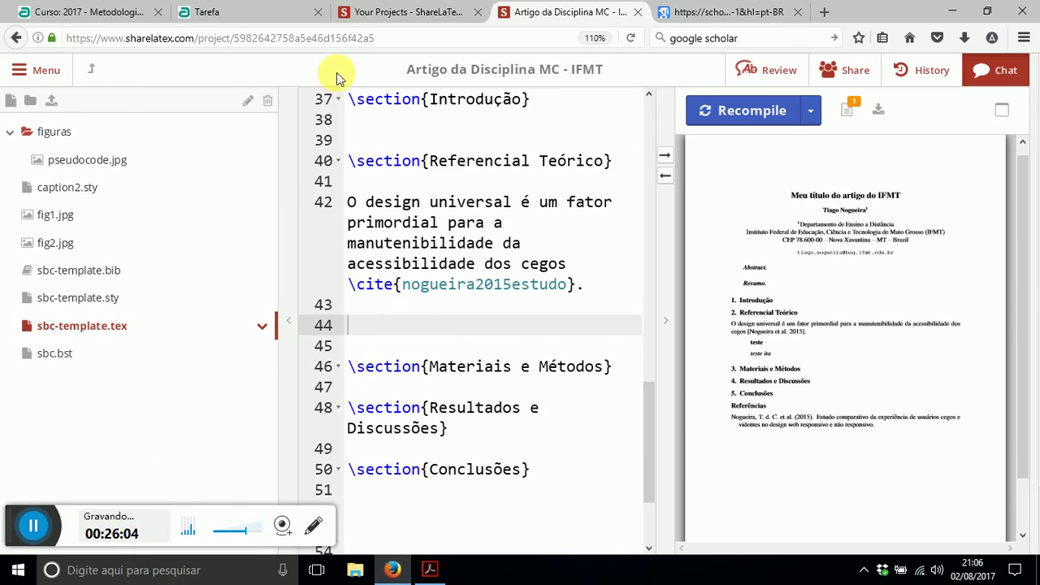
- Download paperV1.pdf from the Moodle Tarefa page and open it in Acrobat Reader
left_click(402, 13)
left_click(256, 8)
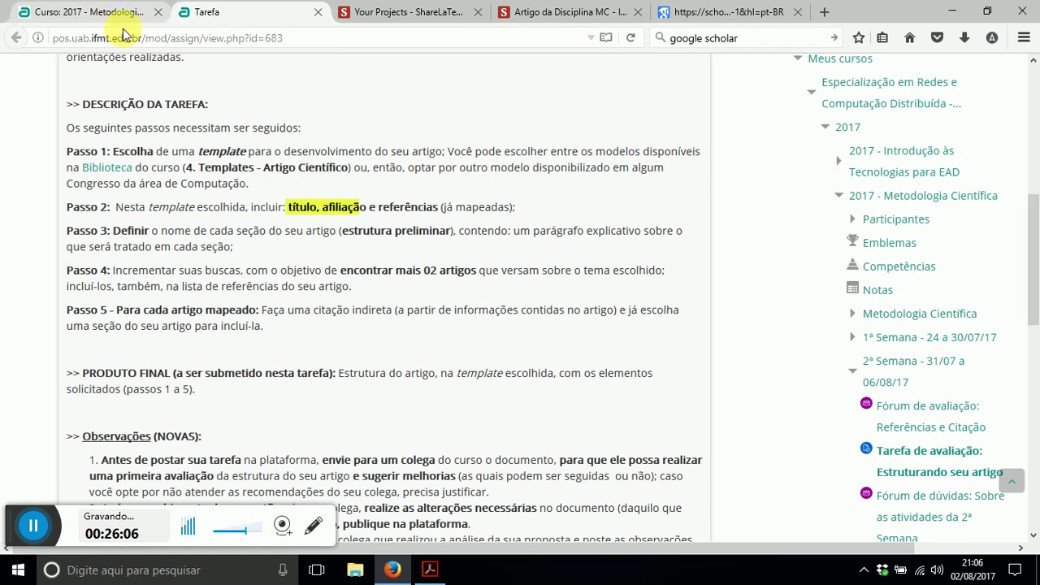
scroll(383, 325, "down", 10)
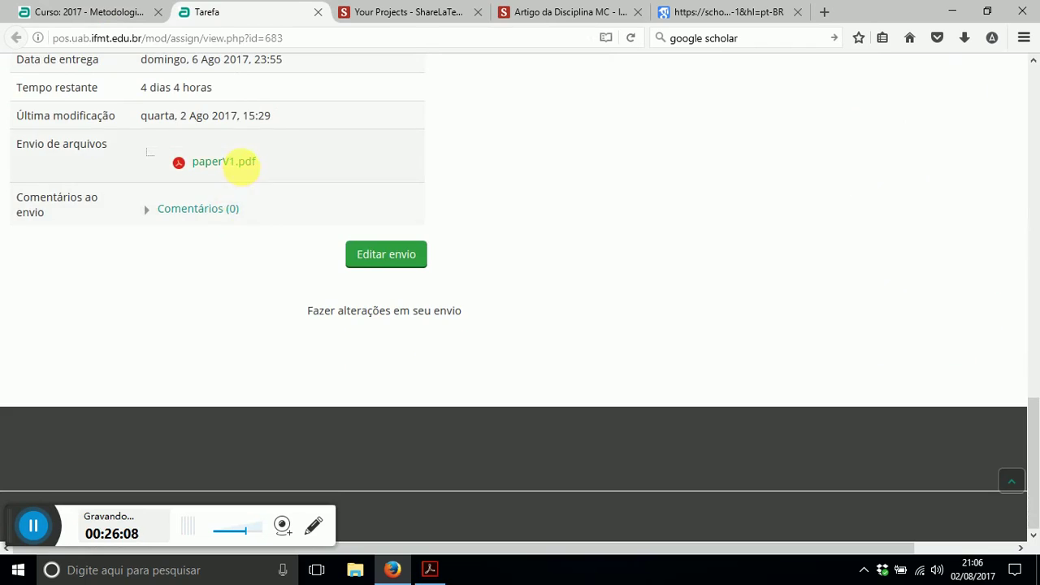
left_click(232, 162)
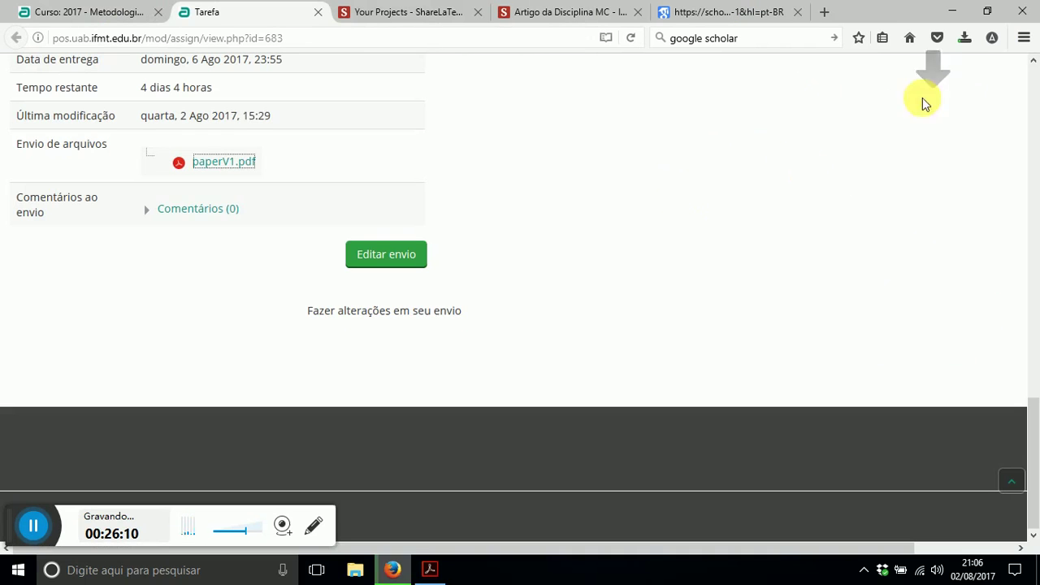
left_click(964, 37)
left_click(818, 74)
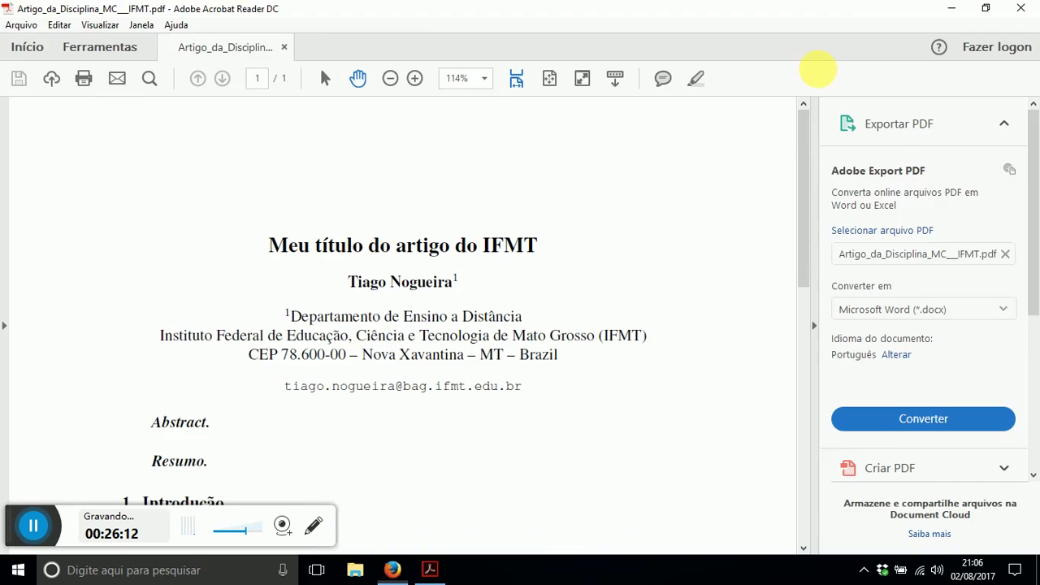
- Read through paperV1(2).pdf page by page in full-screen mode, then exit to the normal window
key("ctrl+l")
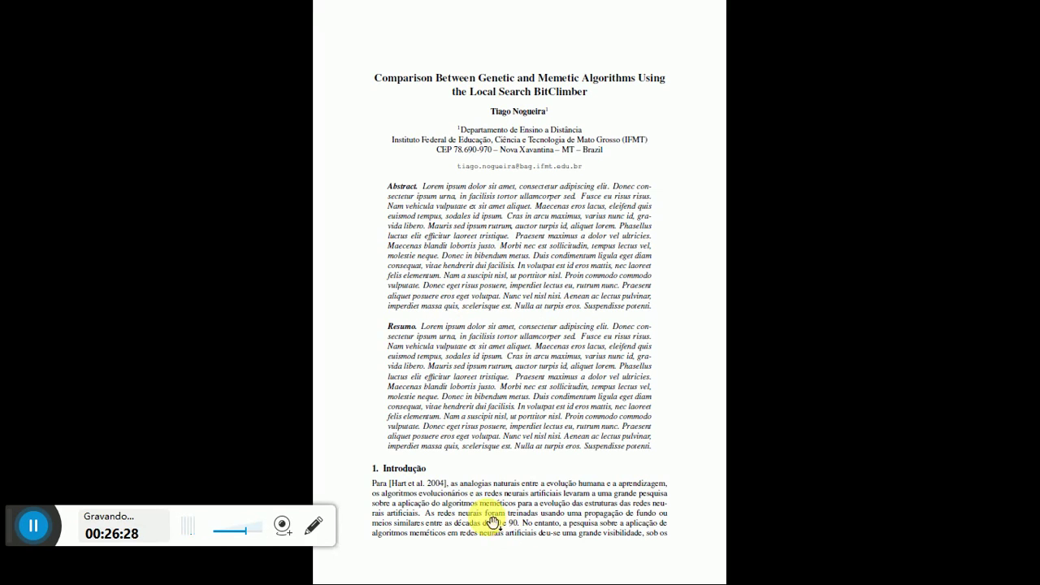
scroll(520, 526, "down", 1)
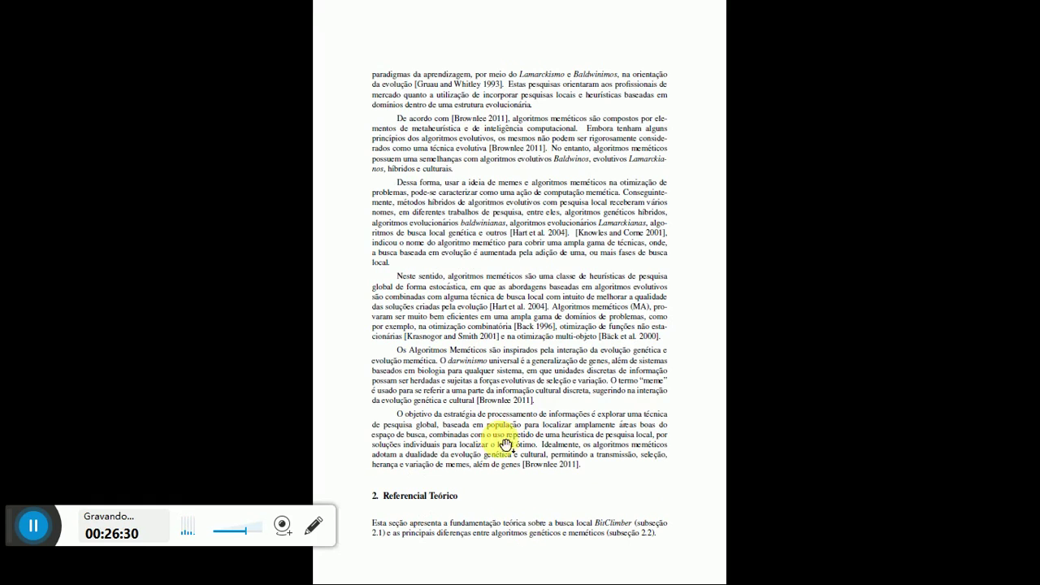
scroll(504, 443, "down", 1)
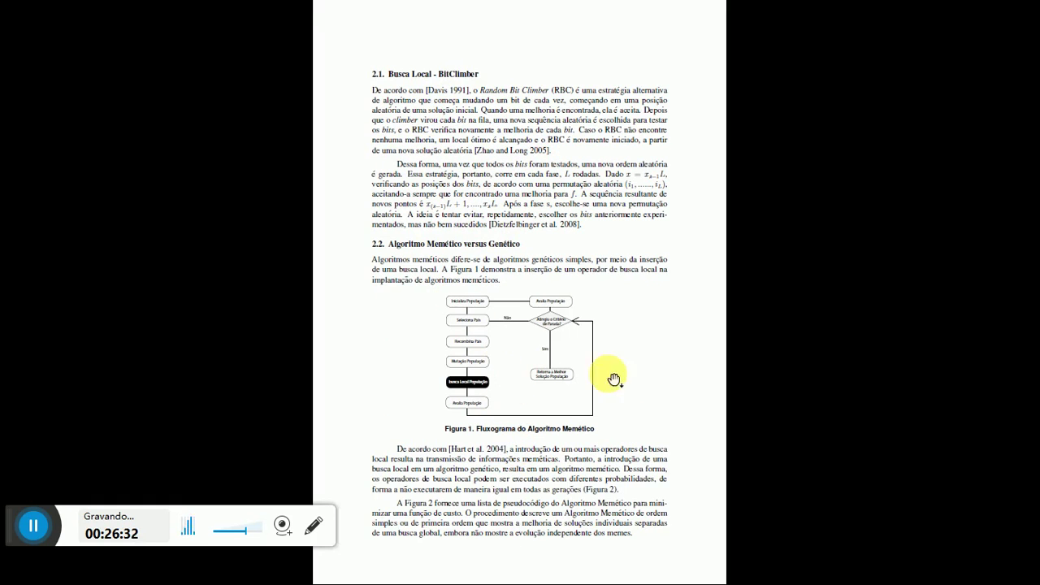
scroll(541, 418, "down", 1)
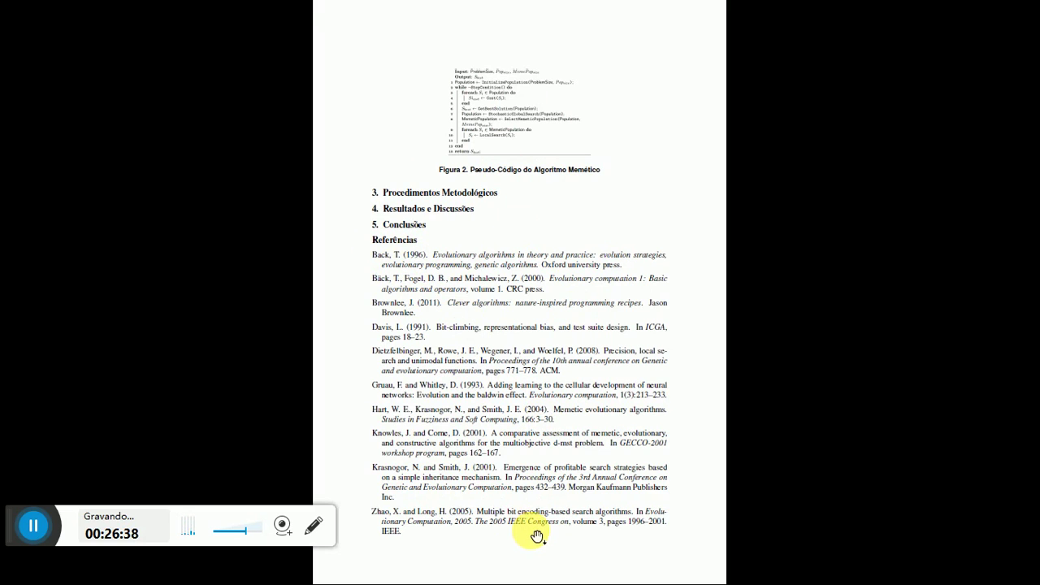
scroll(536, 537, "up", 10)
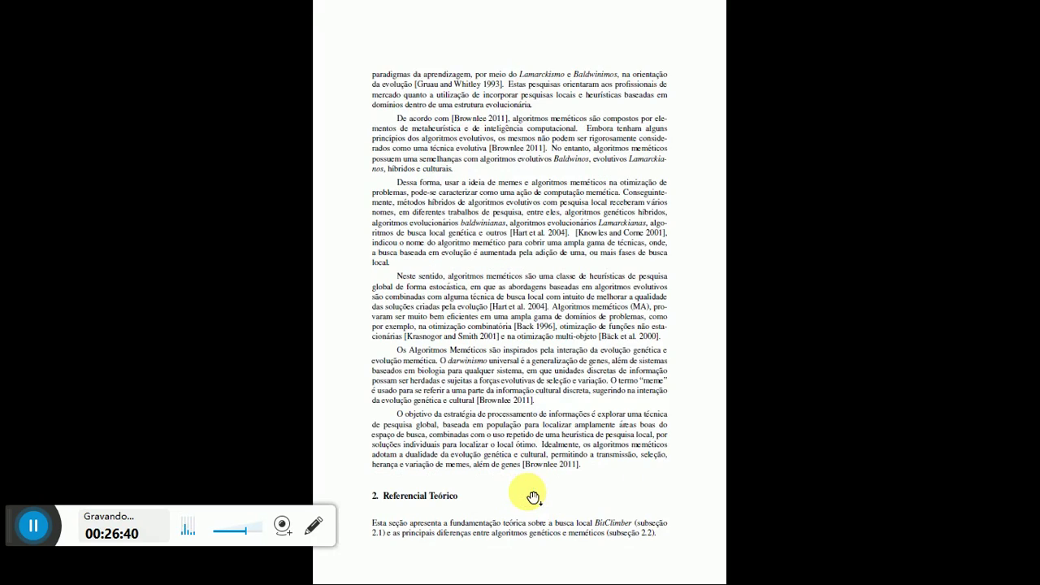
scroll(541, 489, "up", 5)
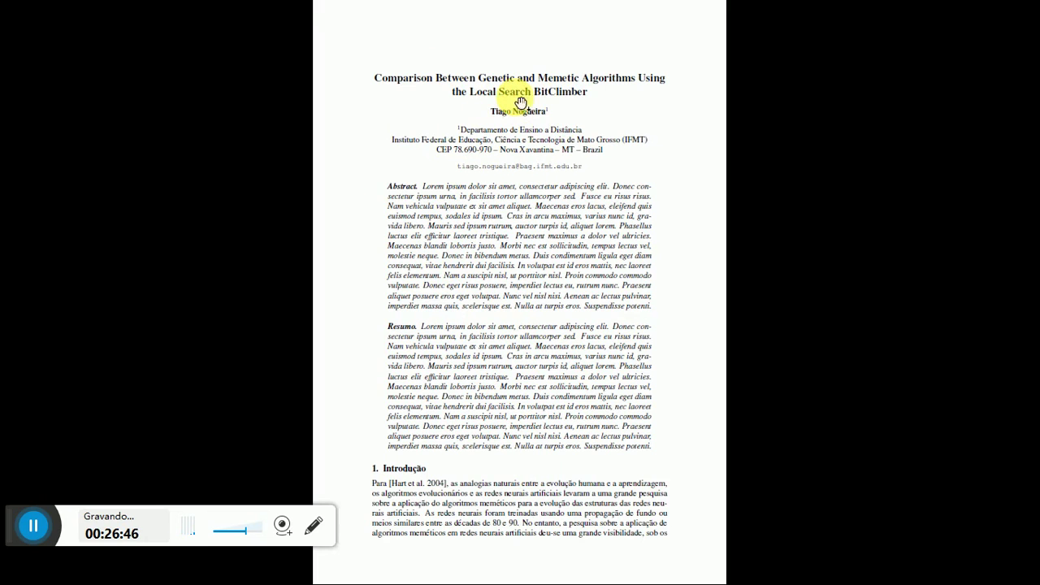
scroll(576, 278, "down", 3)
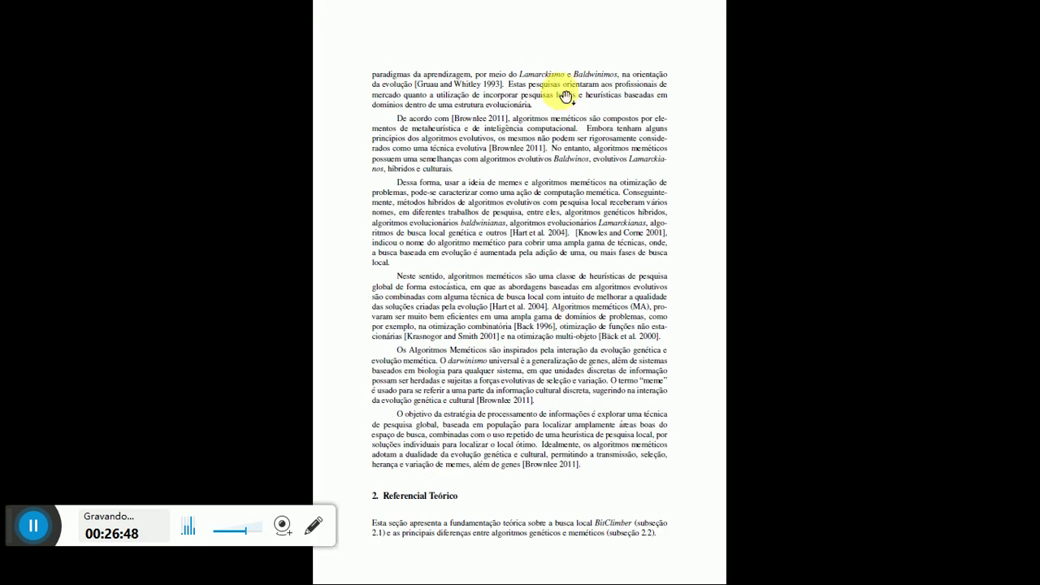
scroll(539, 446, "down", 5)
scroll(520, 491, "up", 10)
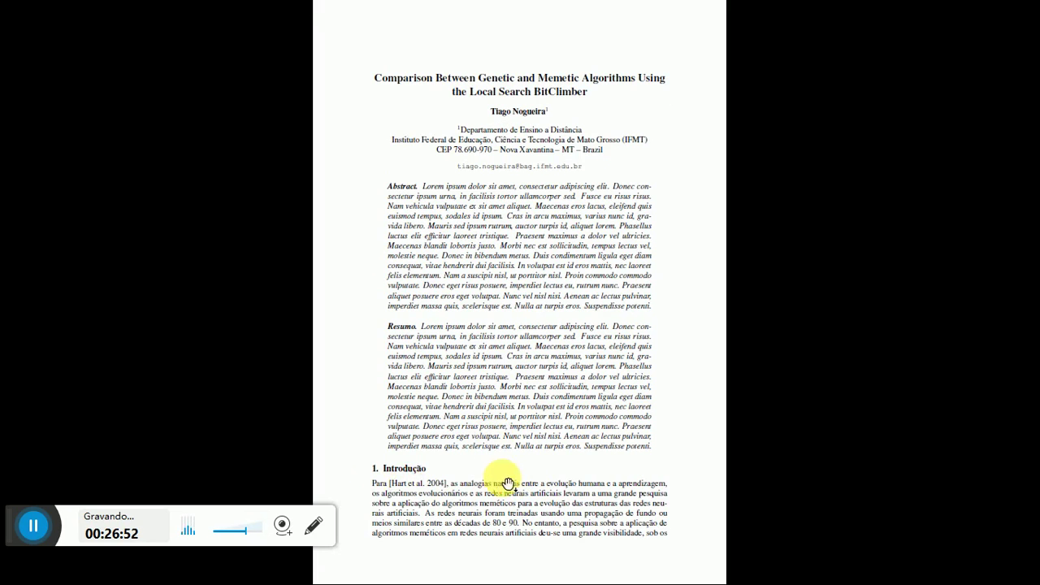
scroll(504, 478, "down", 8)
scroll(490, 396, "up", 4)
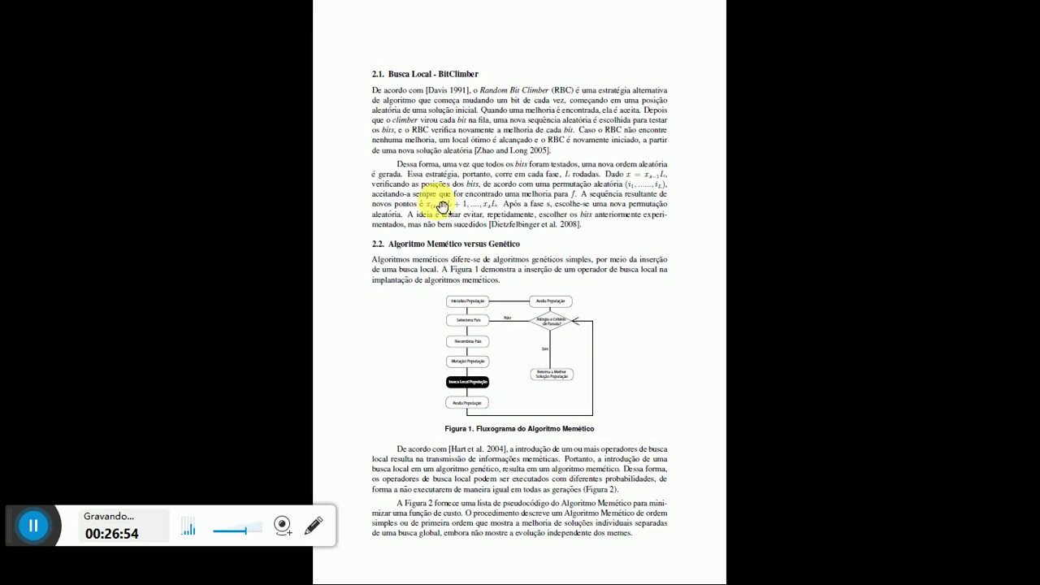
scroll(437, 173, "up", 3)
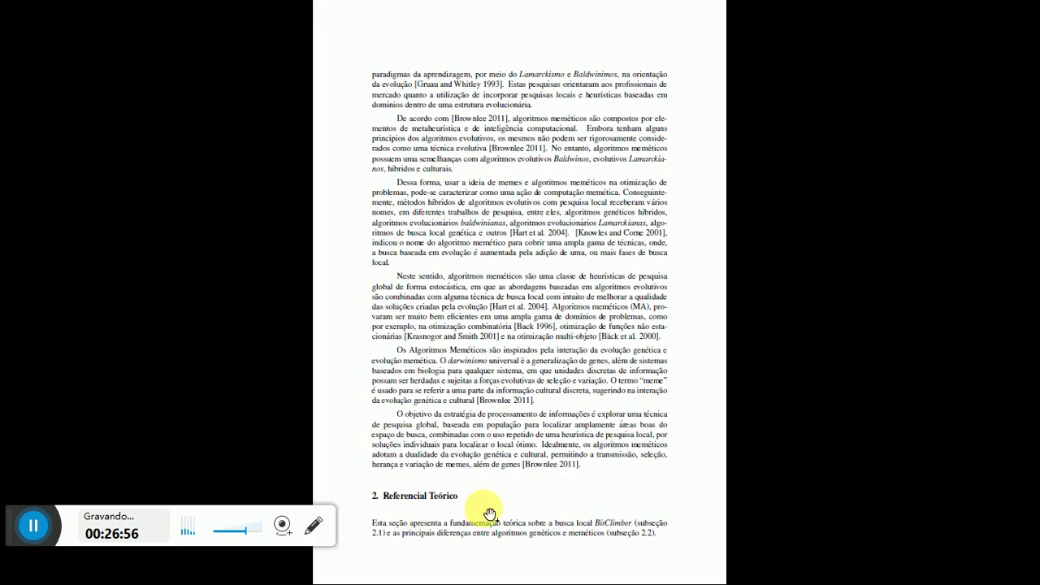
scroll(484, 508, "down", 3)
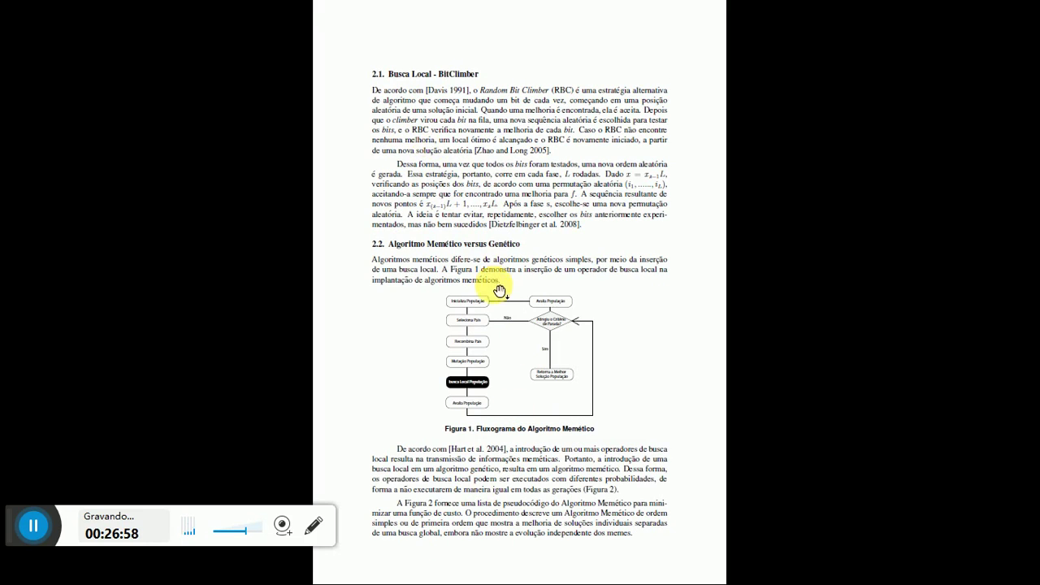
scroll(495, 279, "down", 5)
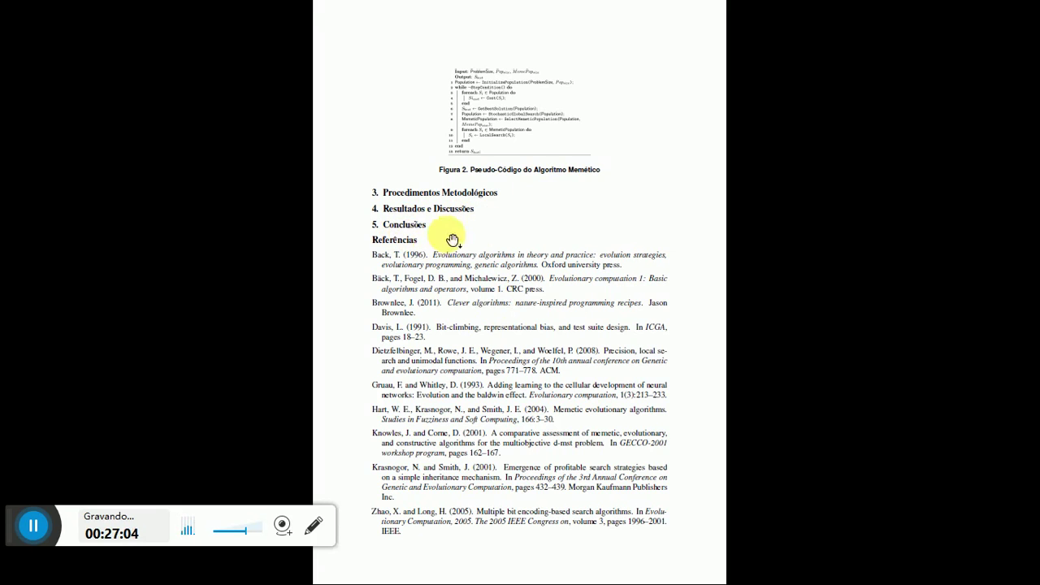
scroll(519, 253, "up", 3)
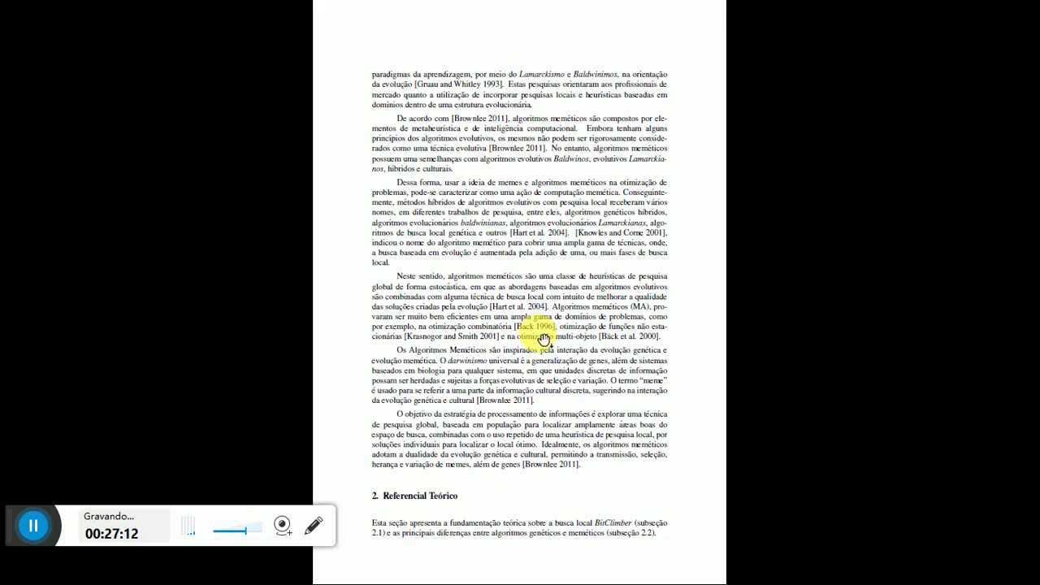
scroll(543, 338, "down", 3)
scroll(543, 339, "down", 3)
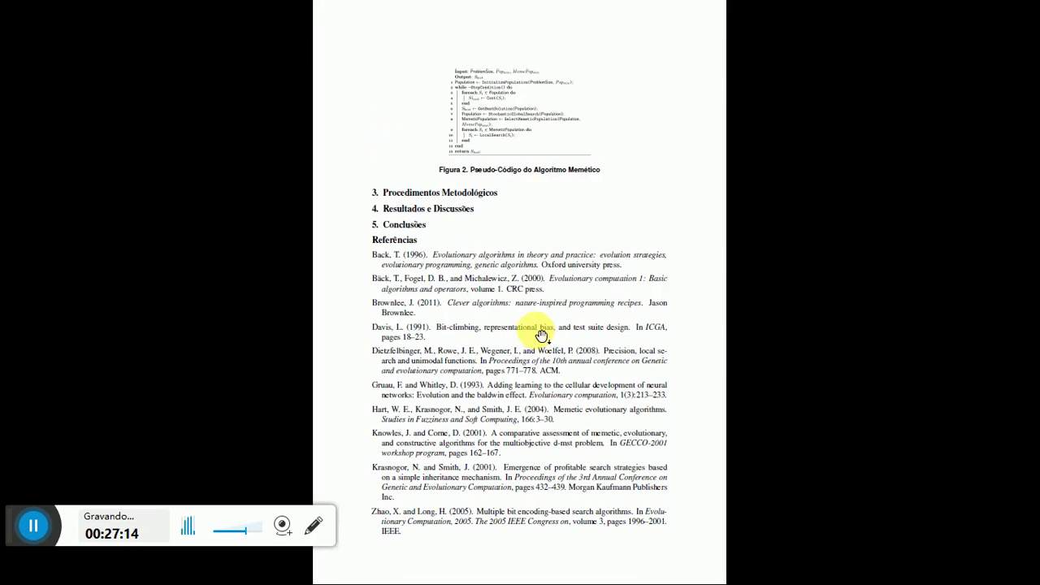
scroll(496, 285, "up", 3)
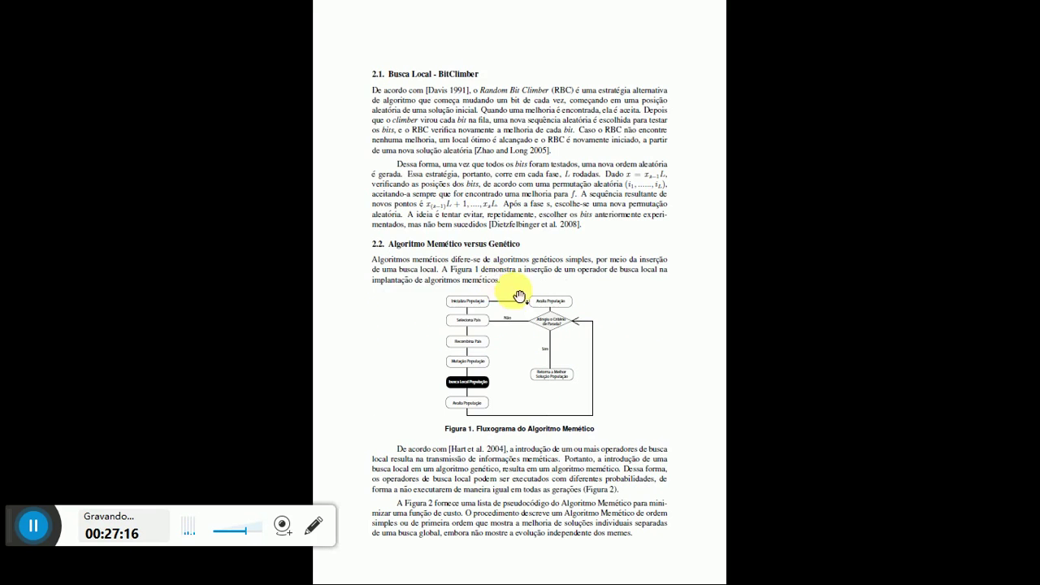
scroll(386, 187, "up", 3)
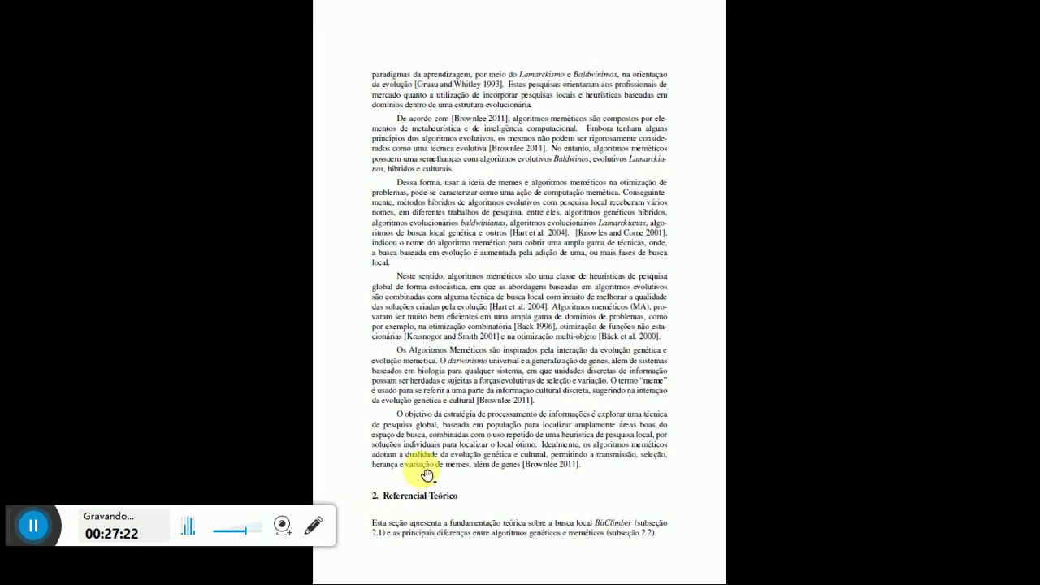
scroll(403, 260, "down", 3)
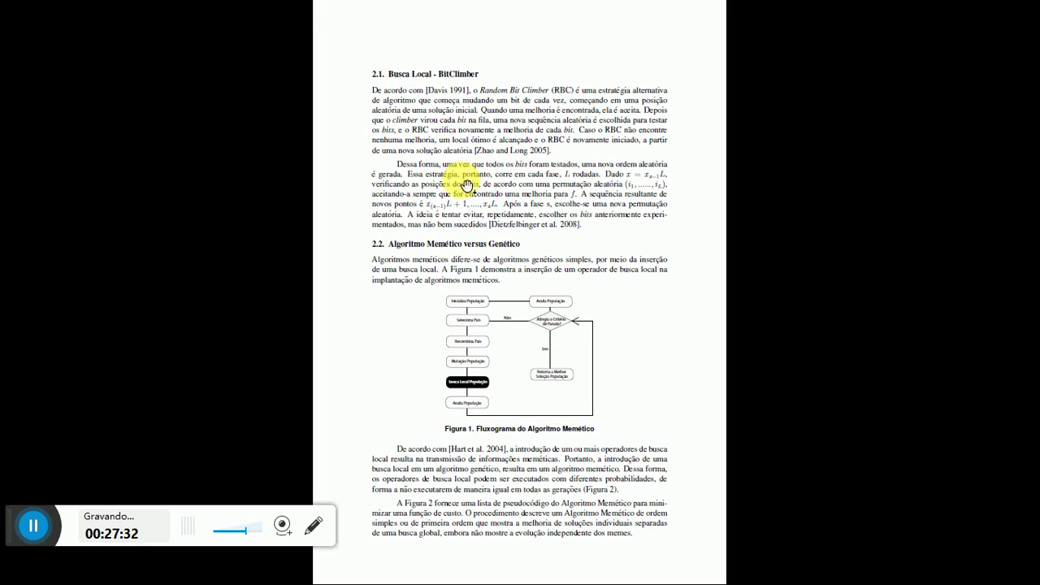
key("Escape")
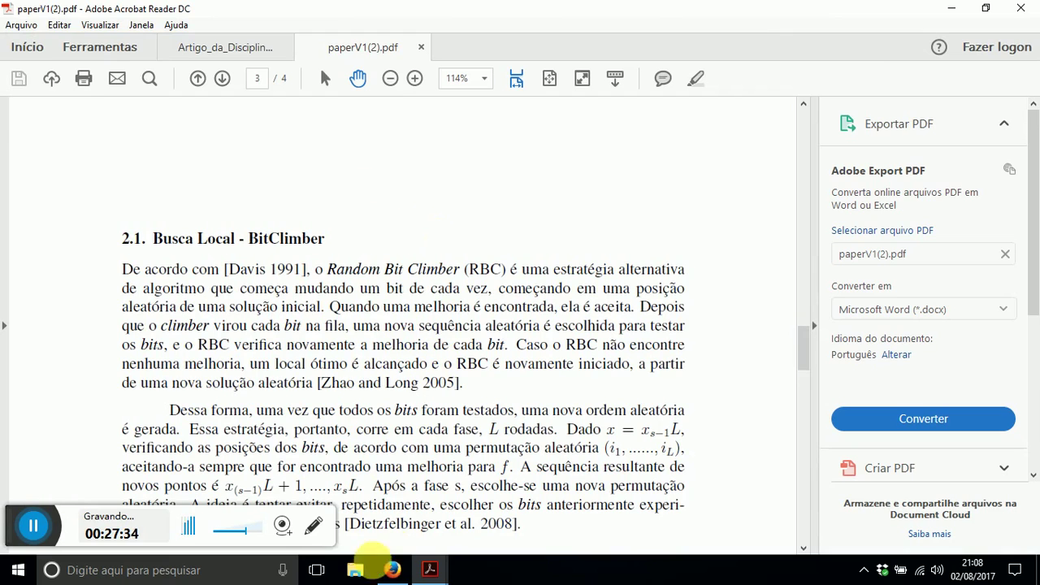